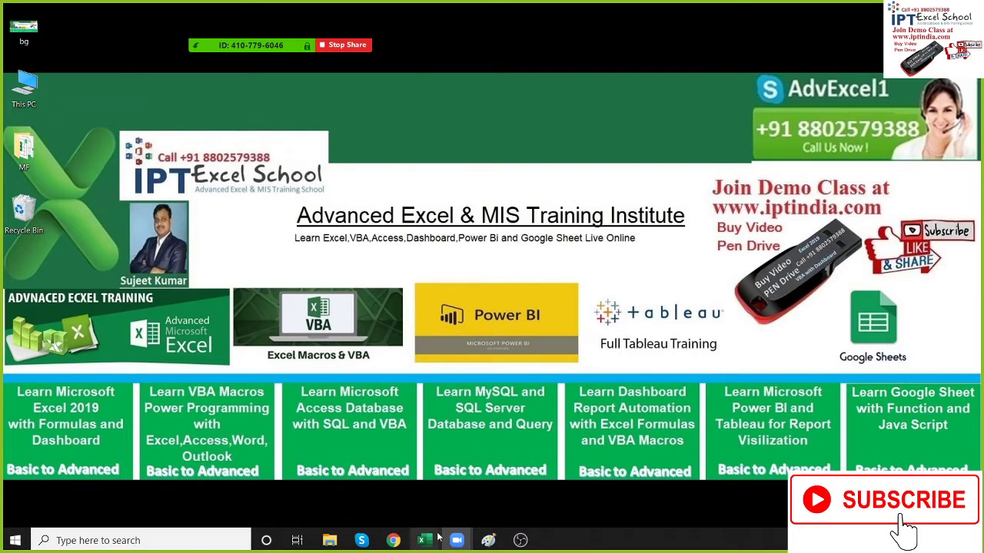
- Bring the Book1 workbook window to the front
{"action": "mouse_move", "coordinate": [431, 538]}
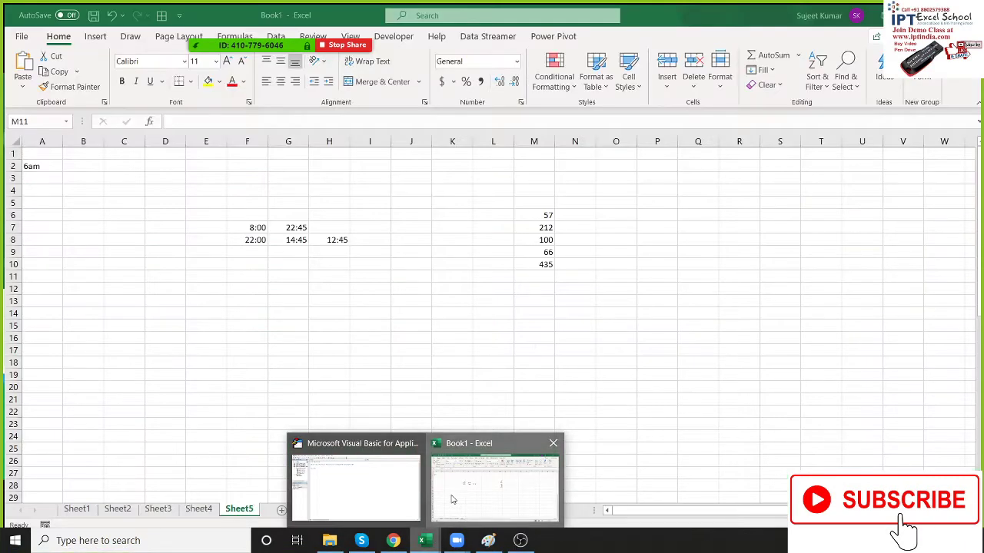
{"action": "left_click", "coordinate": [451, 499]}
{"action": "left_click", "coordinate": [143, 333]}
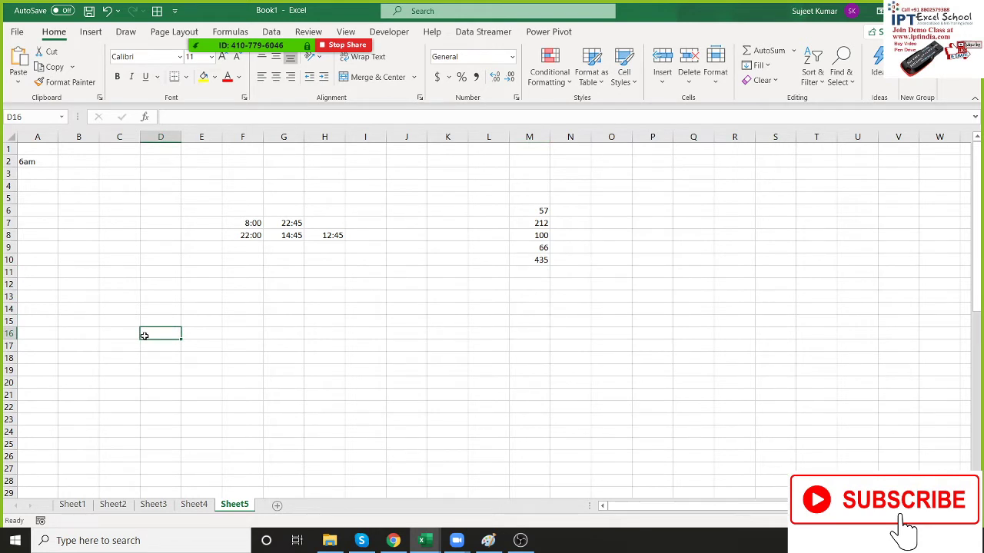
- Open the Dashboard -3 workbook from the Recent files list
{"action": "left_click", "coordinate": [23, 34]}
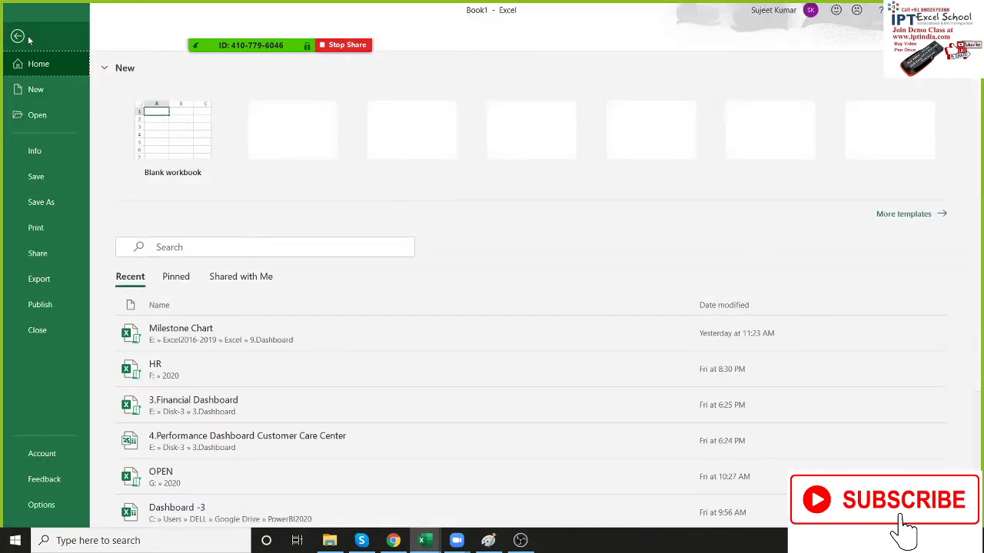
{"action": "left_click", "coordinate": [50, 120]}
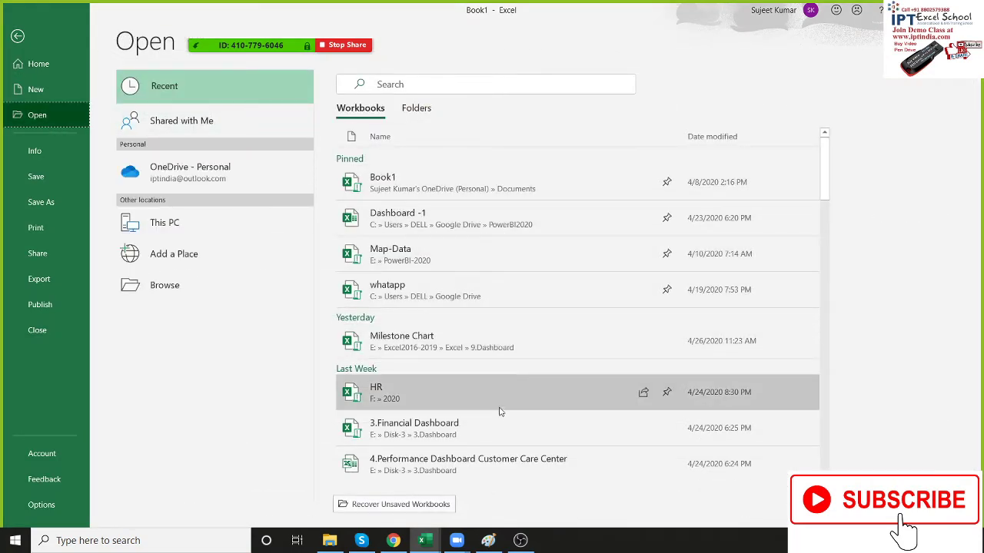
{"action": "scroll", "coordinate": [501, 415], "scroll_direction": "down", "scroll_amount": 3}
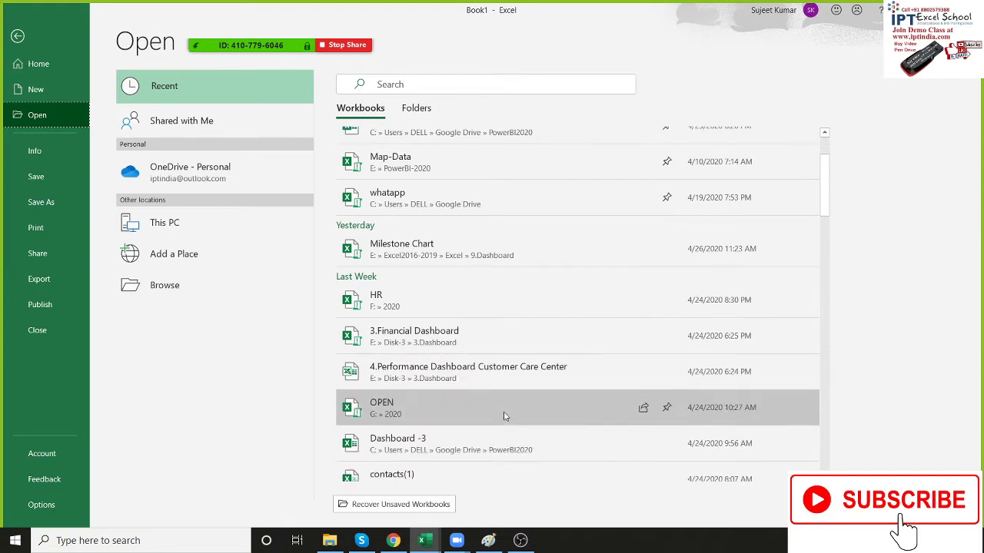
{"action": "scroll", "coordinate": [504, 415], "scroll_direction": "down", "scroll_amount": 1}
{"action": "scroll", "coordinate": [504, 416], "scroll_direction": "down", "scroll_amount": 1}
{"action": "scroll", "coordinate": [504, 415], "scroll_direction": "down", "scroll_amount": 1}
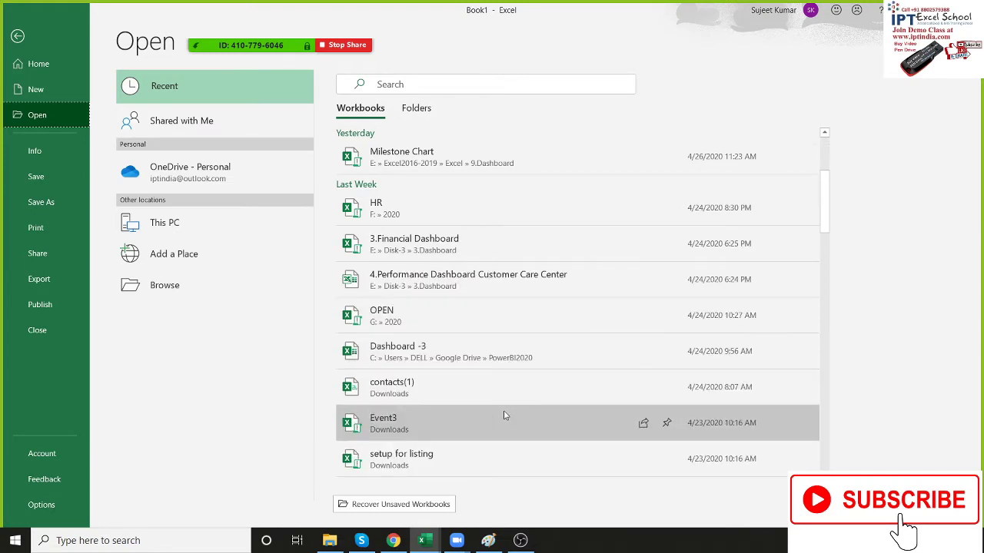
{"action": "scroll", "coordinate": [504, 415], "scroll_direction": "down", "scroll_amount": 2}
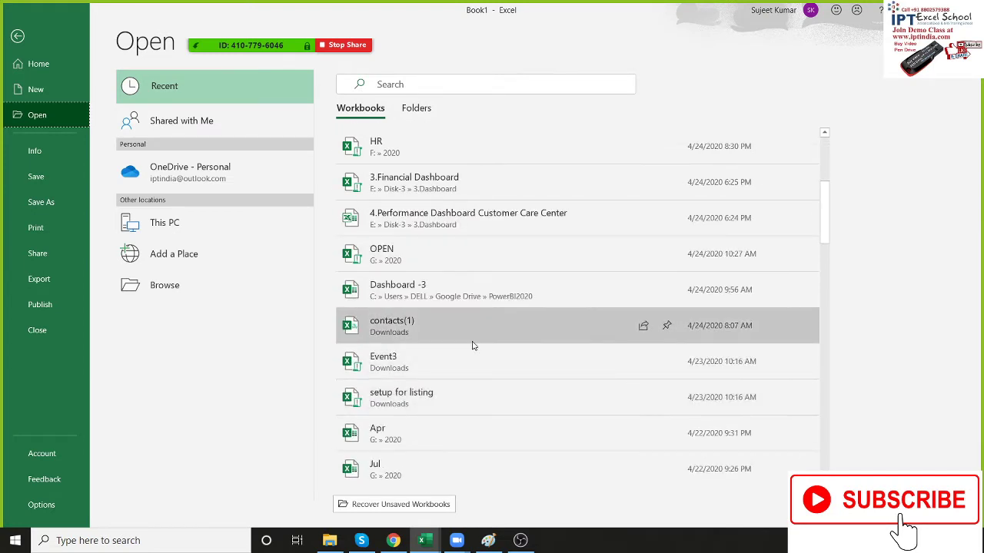
{"action": "scroll", "coordinate": [472, 345], "scroll_direction": "down", "scroll_amount": 2}
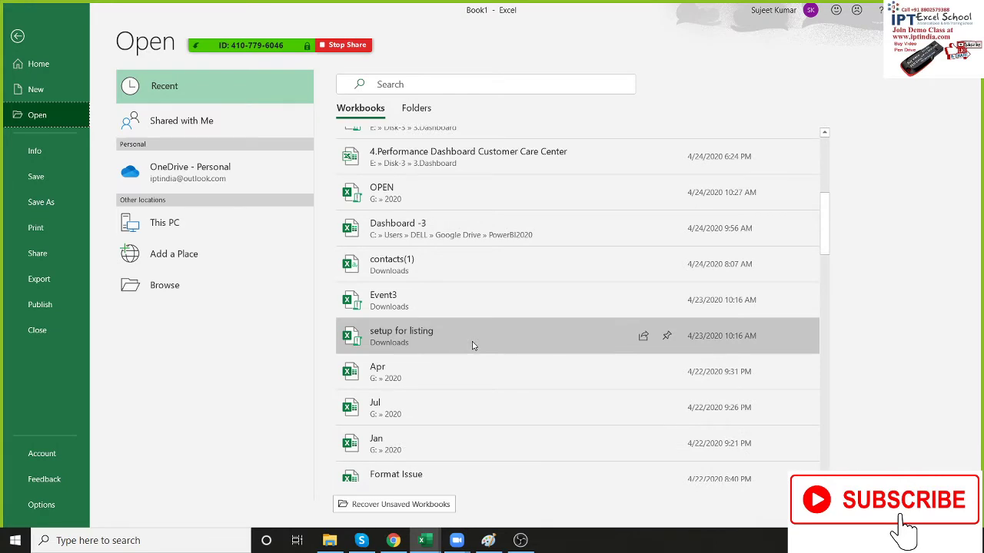
{"action": "left_click", "coordinate": [445, 229]}
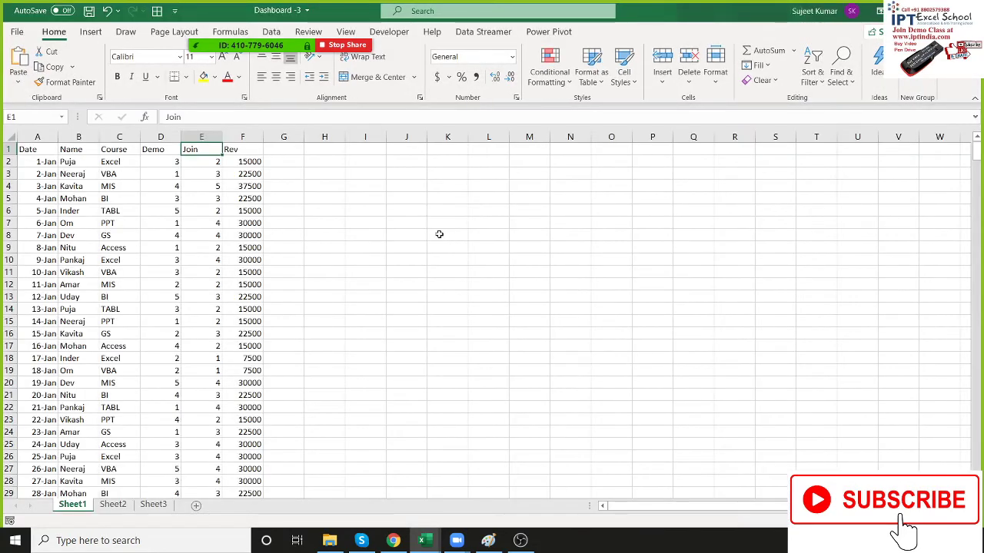
- Copy the whole Date-to-Rev table (A1:F511) and paste it into a new workbook
{"action": "key", "text": "Left"}
{"action": "key", "text": "Left"}
{"action": "key", "text": "Left"}
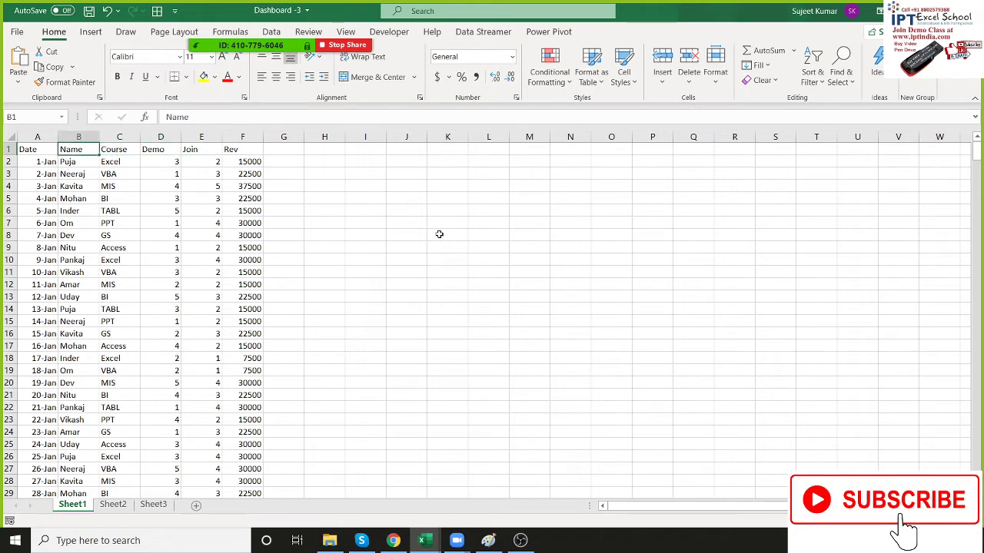
{"action": "key", "text": "Left"}
{"action": "key", "text": "ctrl+shift+Right"}
{"action": "key", "text": "ctrl+shift+Down"}
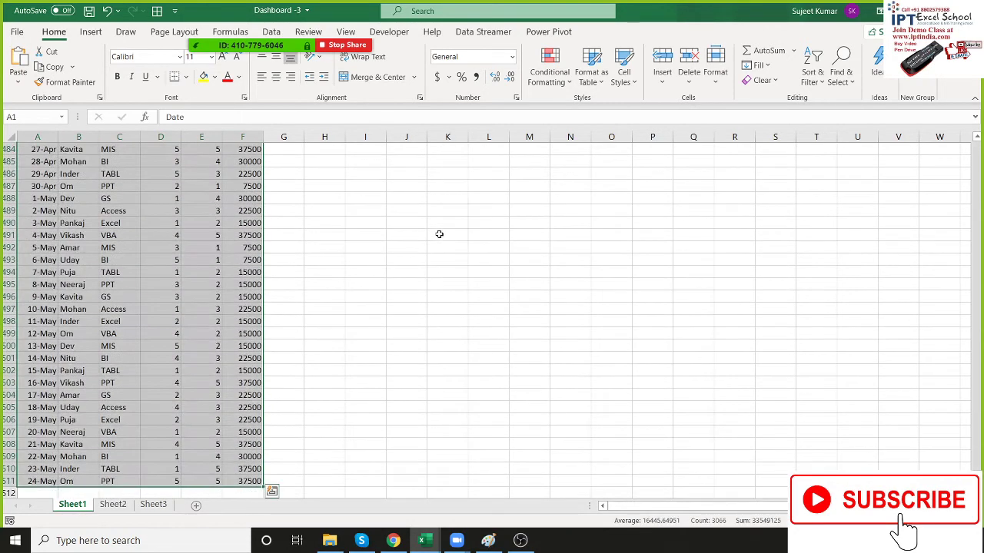
{"action": "key", "text": "ctrl+c"}
{"action": "key", "text": "ctrl+n"}
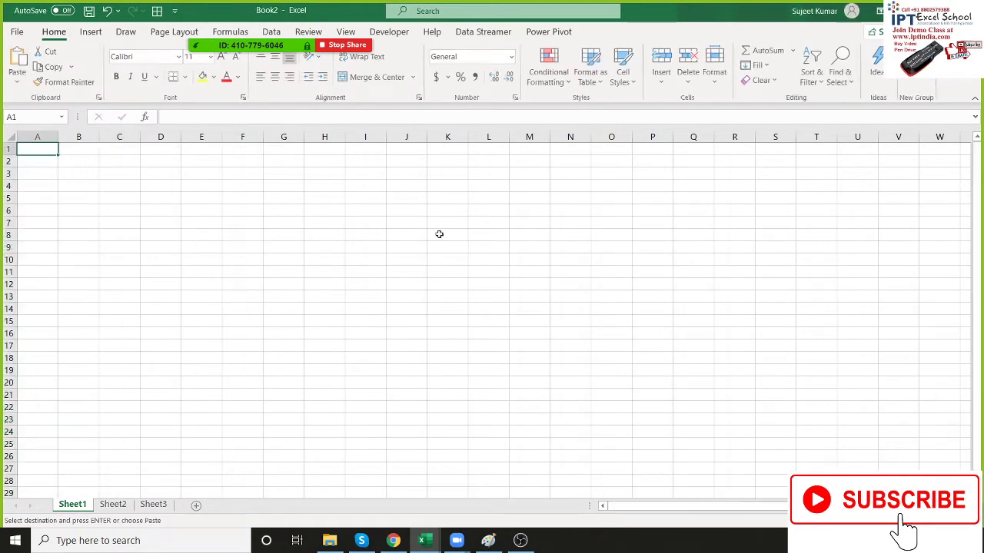
{"action": "key", "text": "ctrl+v"}
- Clear the copy marquee in Dashboard -3 and switch between the two workbooks, ending on Book2
{"action": "key", "text": "ctrl+Tab"}
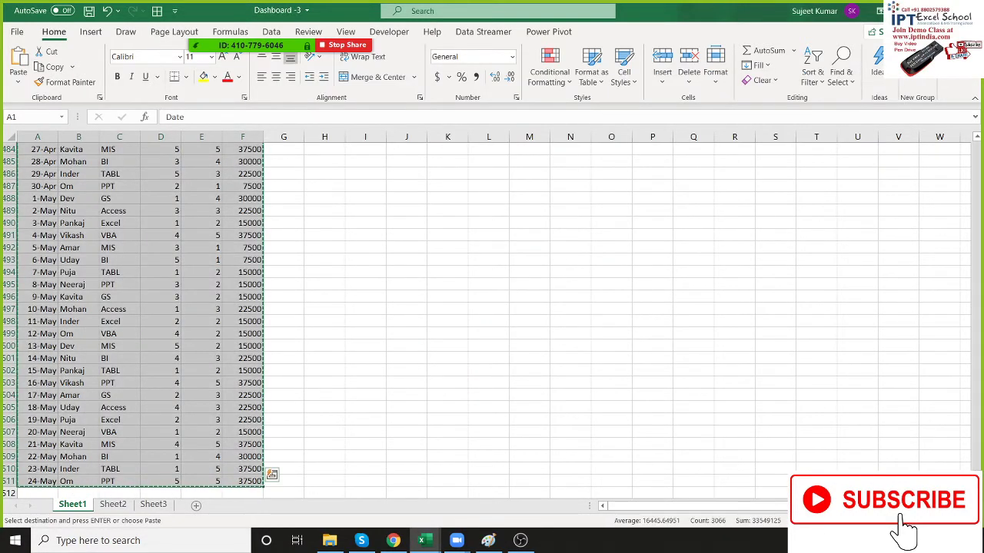
{"action": "key", "text": "Escape"}
{"action": "key", "text": "ctrl+Home"}
{"action": "key", "text": "ctrl+Tab"}
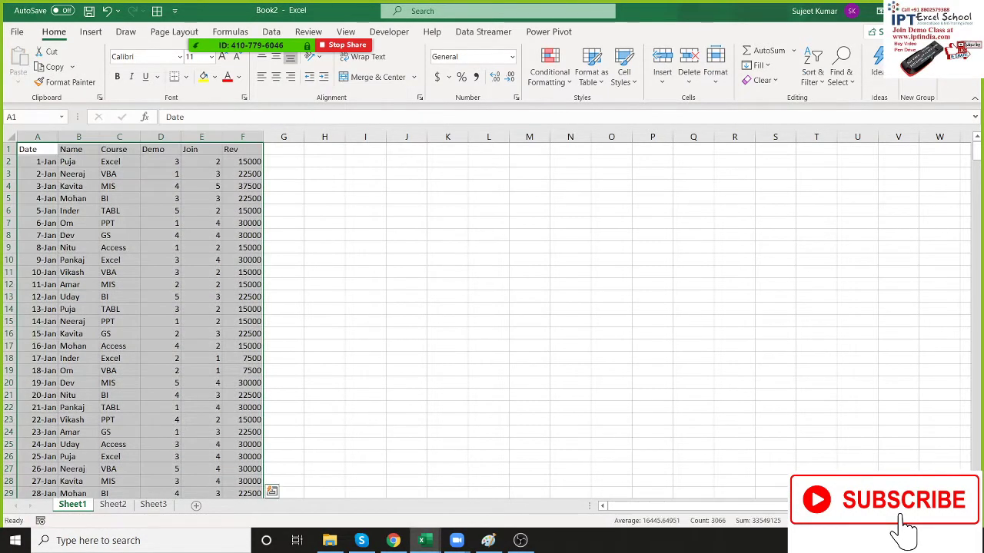
{"action": "key", "text": "Tab"}
{"action": "key", "text": "ctrl+Tab"}
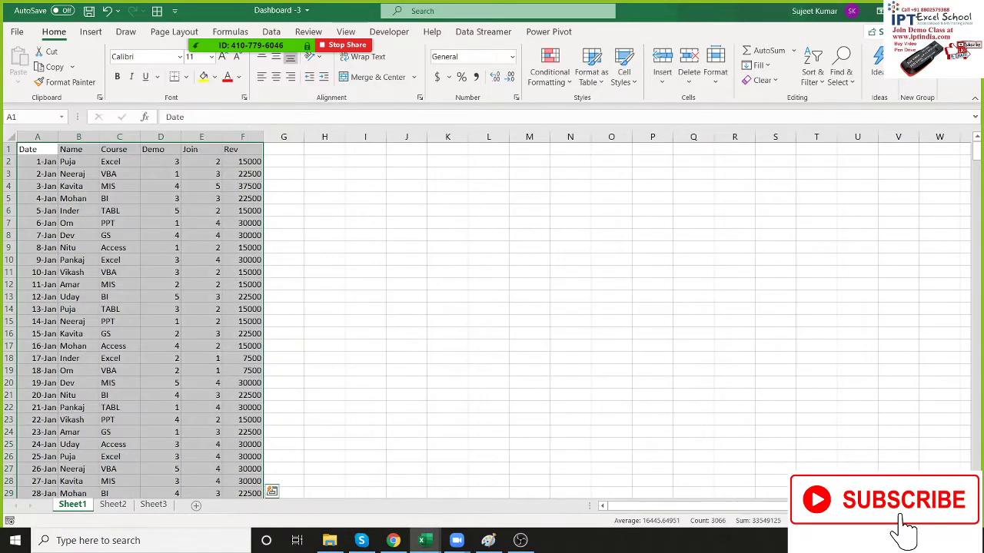
{"action": "key", "text": "ctrl+Tab"}
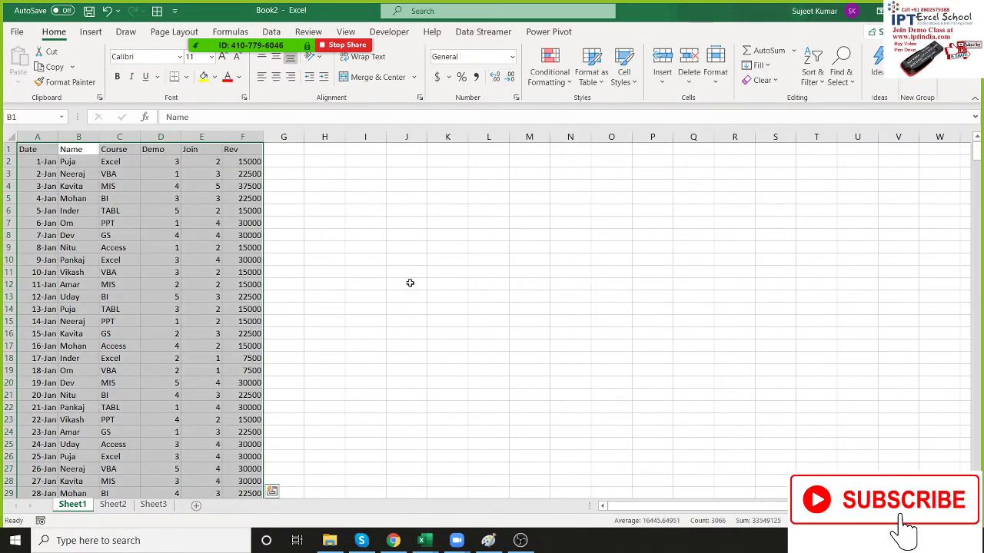
- Allow the first attendee to record the meeting, then close the Participants panel
{"action": "mouse_move", "coordinate": [251, 44]}
{"action": "left_click", "coordinate": [237, 23]}
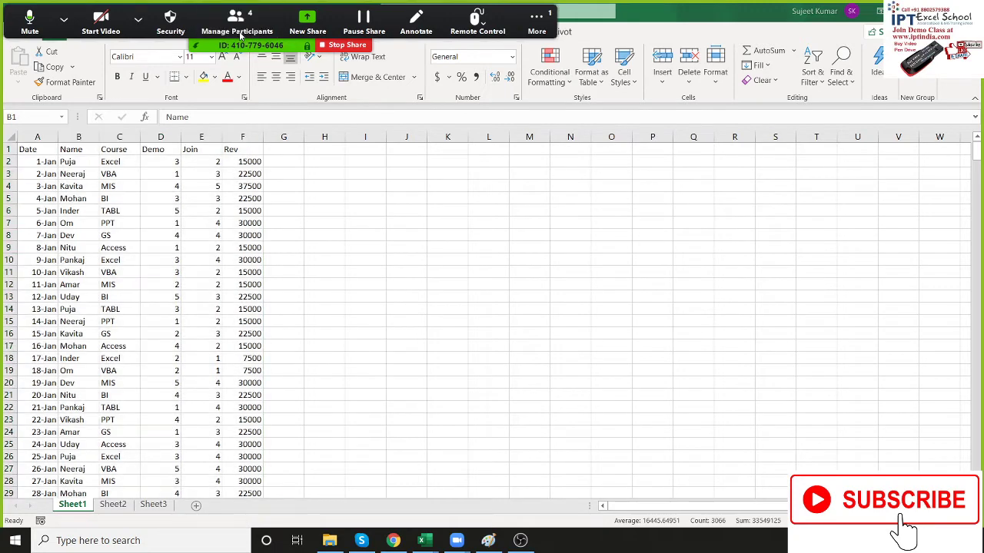
{"action": "left_click", "coordinate": [586, 208]}
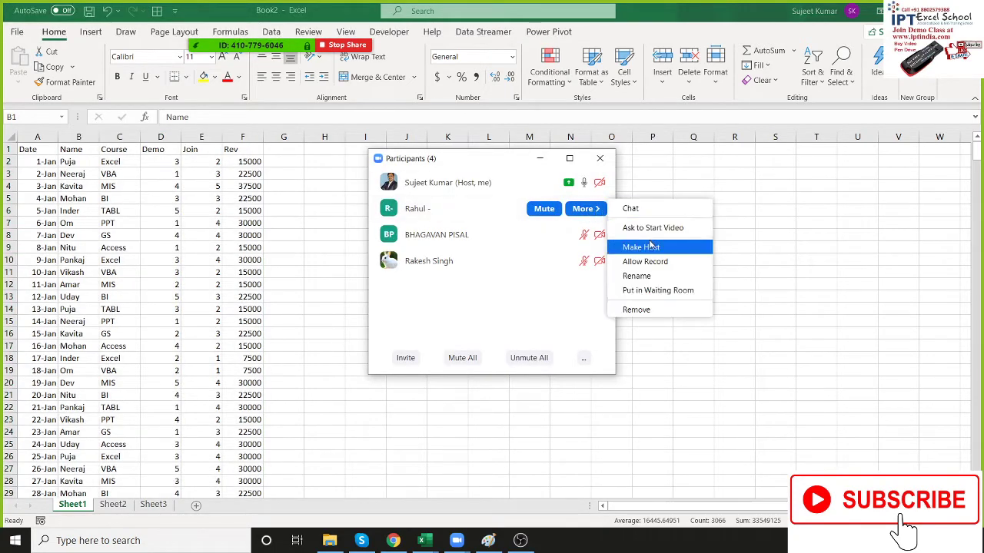
{"action": "left_click", "coordinate": [653, 262]}
{"action": "left_click", "coordinate": [587, 235]}
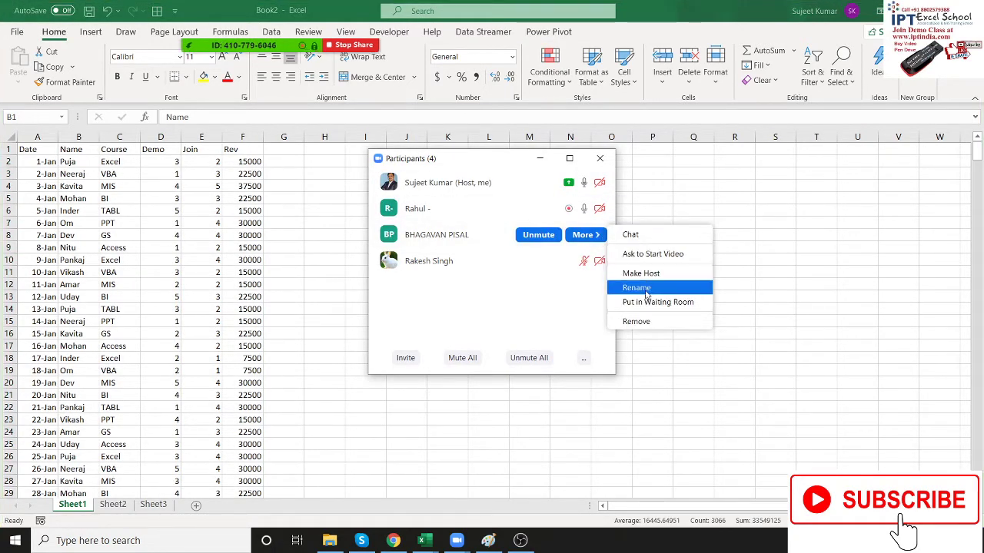
{"action": "left_click", "coordinate": [574, 262]}
{"action": "left_click", "coordinate": [586, 261]}
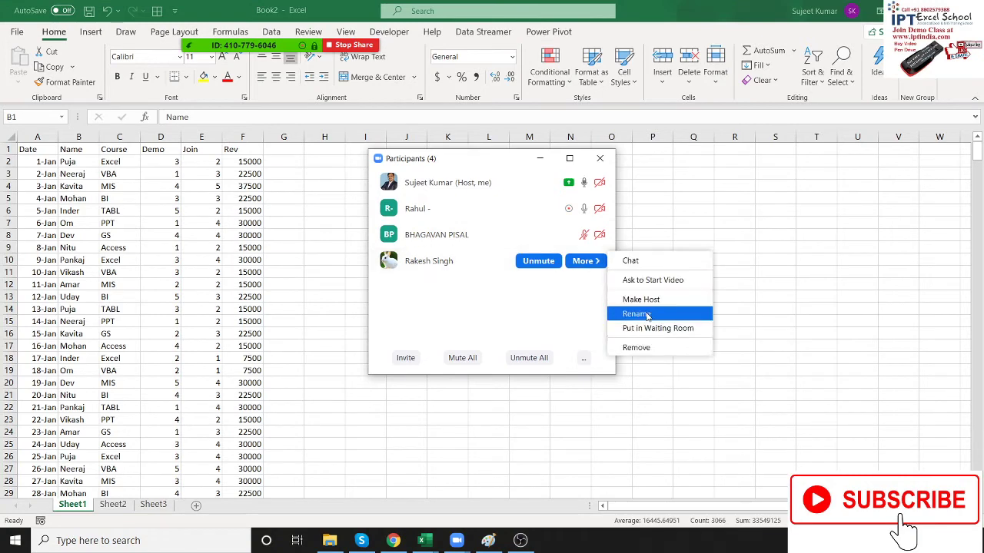
{"action": "left_click", "coordinate": [599, 159]}
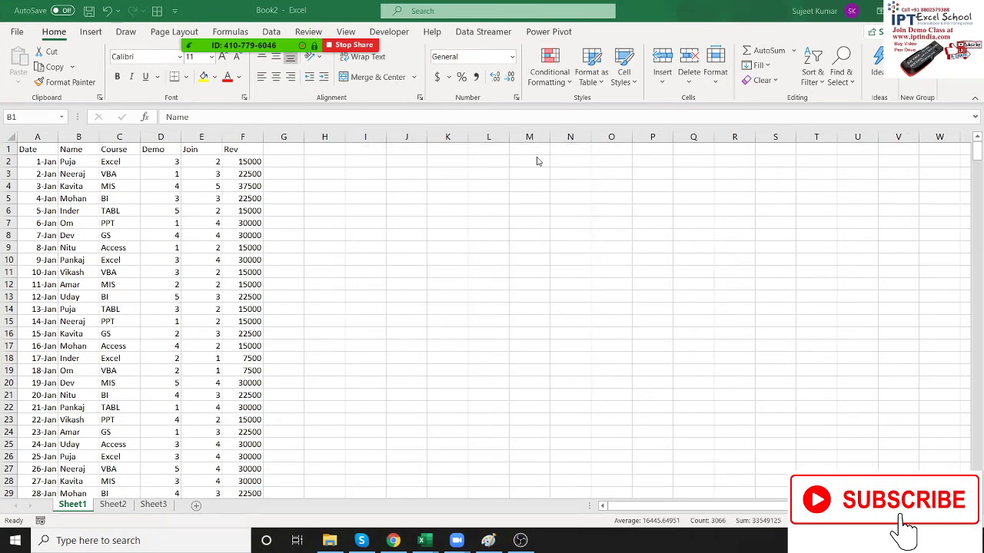
- Rename Sheet1 to 'Sales'
{"action": "left_click", "coordinate": [388, 248]}
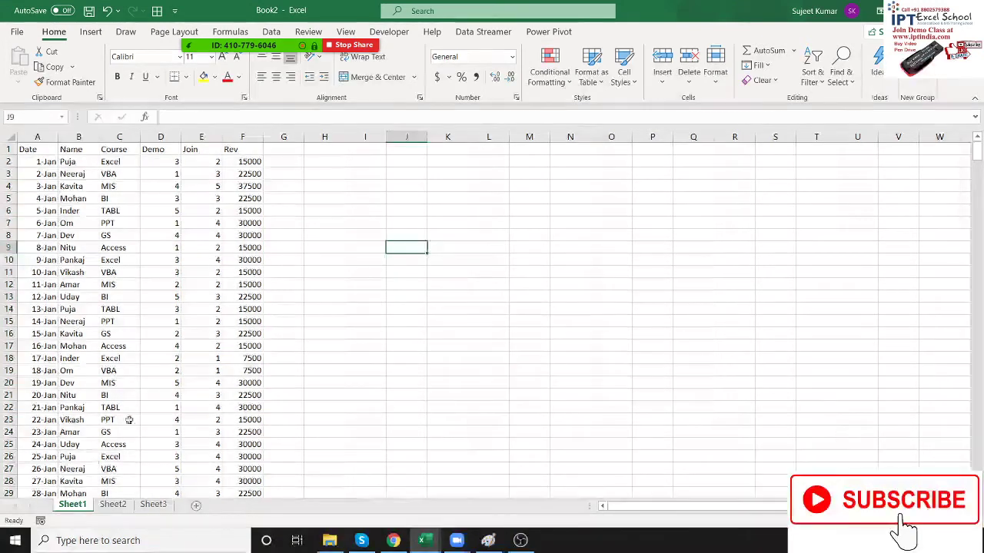
{"action": "double_click", "coordinate": [83, 504]}
{"action": "type", "text": "Sales"}
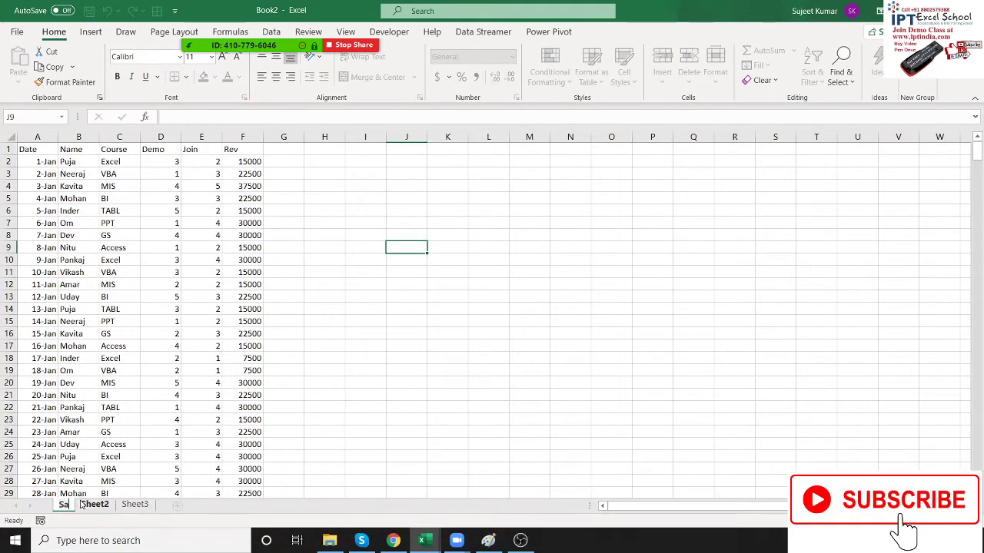
{"action": "key", "text": "Return"}
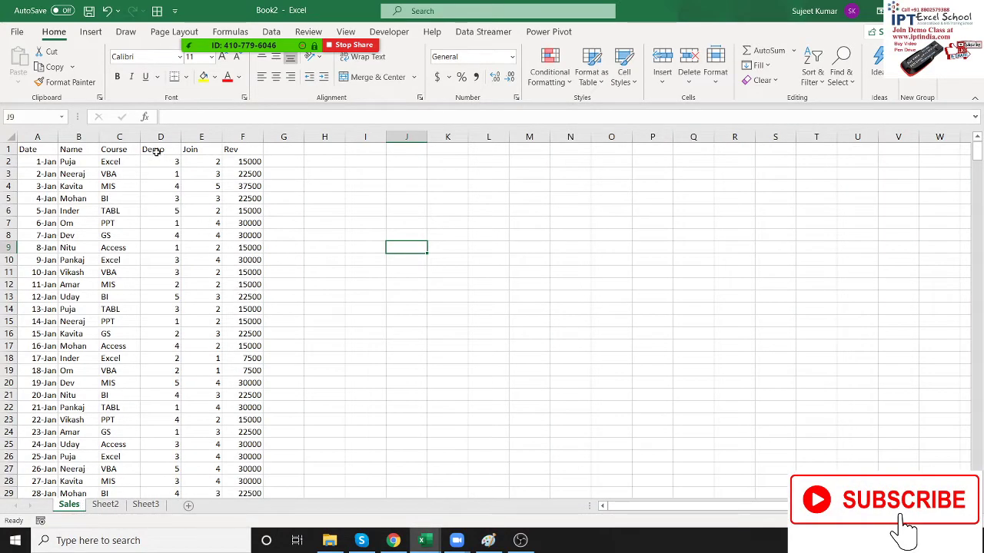
- Insert a blank column D between Course and Demo with a provisional header
{"action": "left_click", "coordinate": [158, 132]}
{"action": "key", "text": "ctrl+shift+plus"}
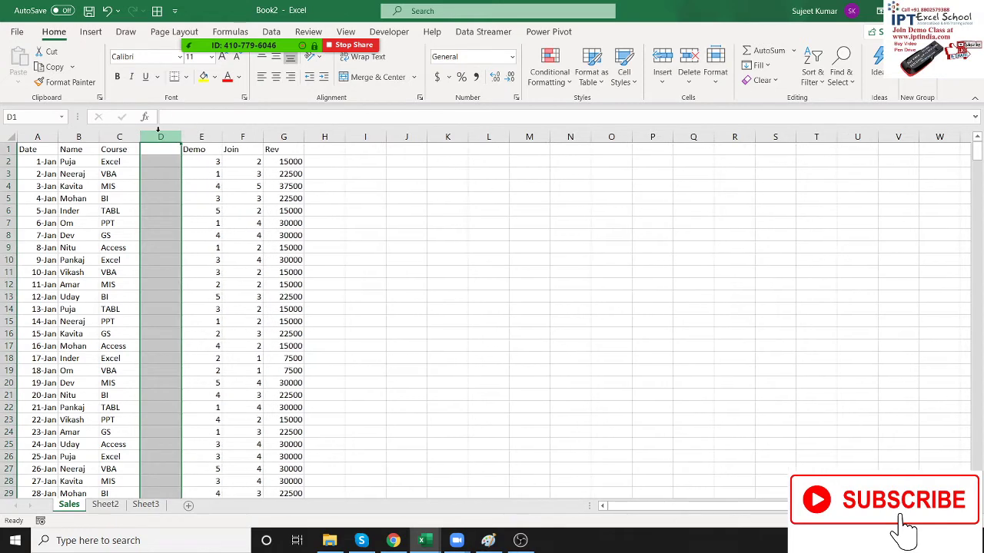
{"action": "type", "text": "Prod"}
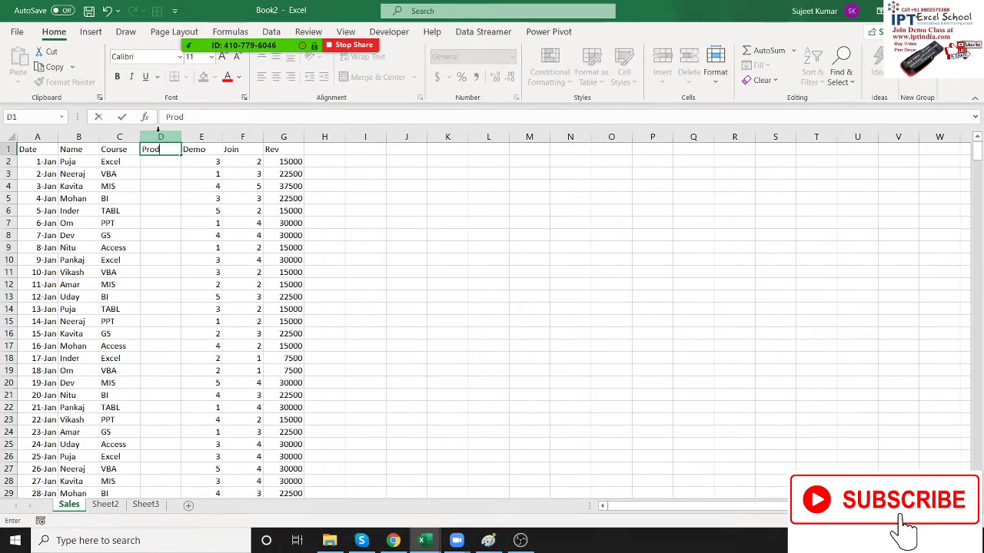
{"action": "type", "text": "u"}
{"action": "key", "text": "BackSpace"}
{"action": "key", "text": "BackSpace"}
{"action": "key", "text": "BackSpace"}
{"action": "type", "text": "D"}
{"action": "key", "text": "Return"}
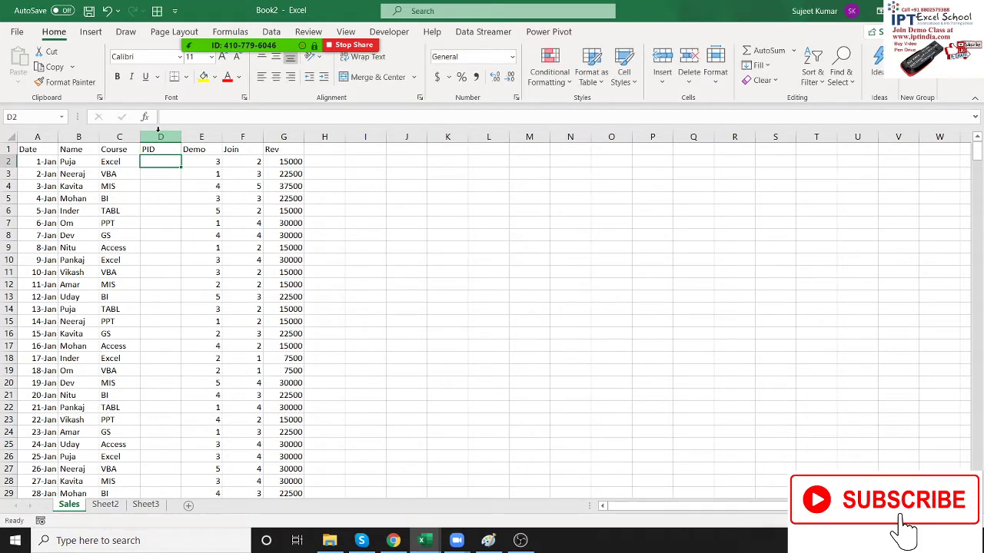
- Change the column D header to 'Batch Code'
{"action": "key", "text": "Up"}
{"action": "key", "text": "Left"}
{"action": "key", "text": "Left"}
{"action": "key", "text": "Left"}
{"action": "key", "text": "Right"}
{"action": "key", "text": "Right"}
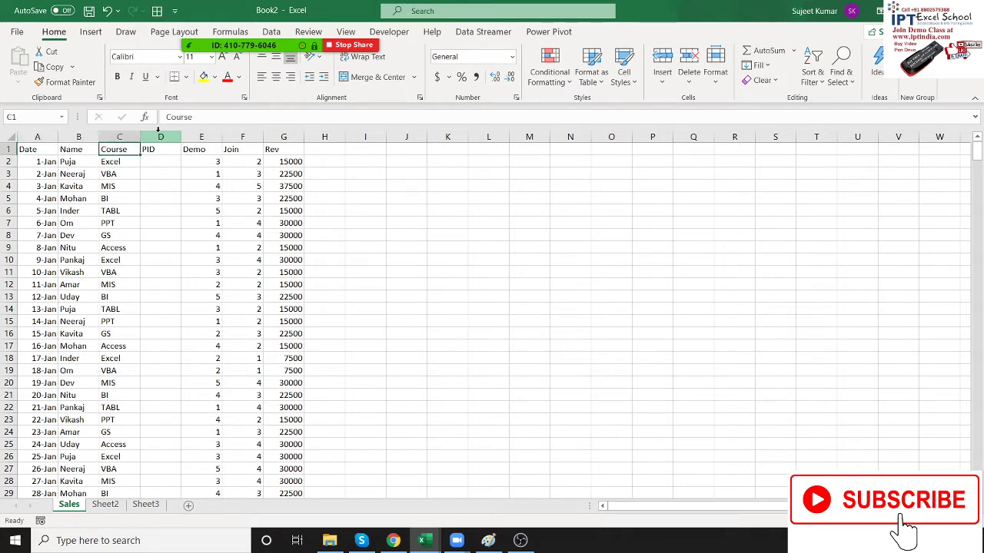
{"action": "key", "text": "Right"}
{"action": "type", "text": "B"}
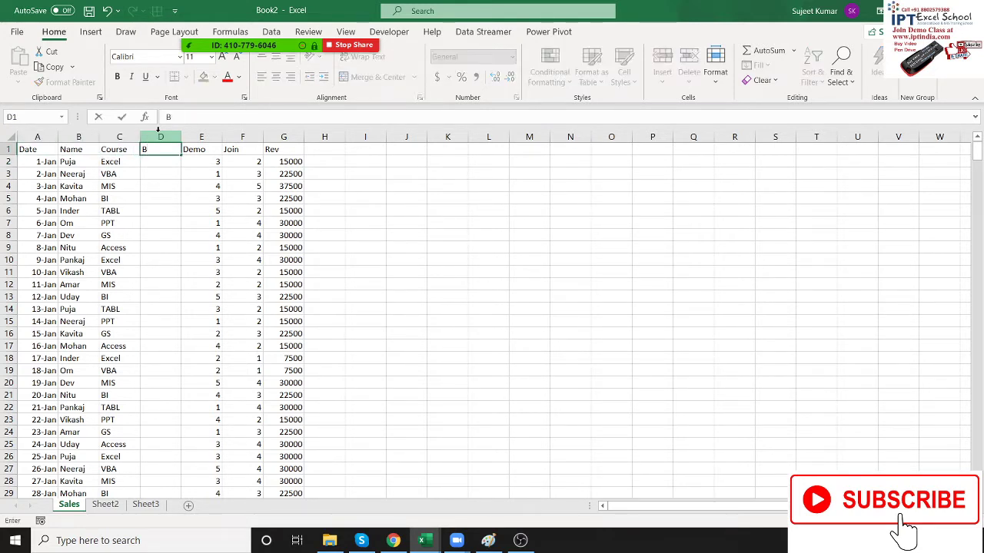
{"action": "type", "text": "atch C"}
{"action": "type", "text": "ode"}
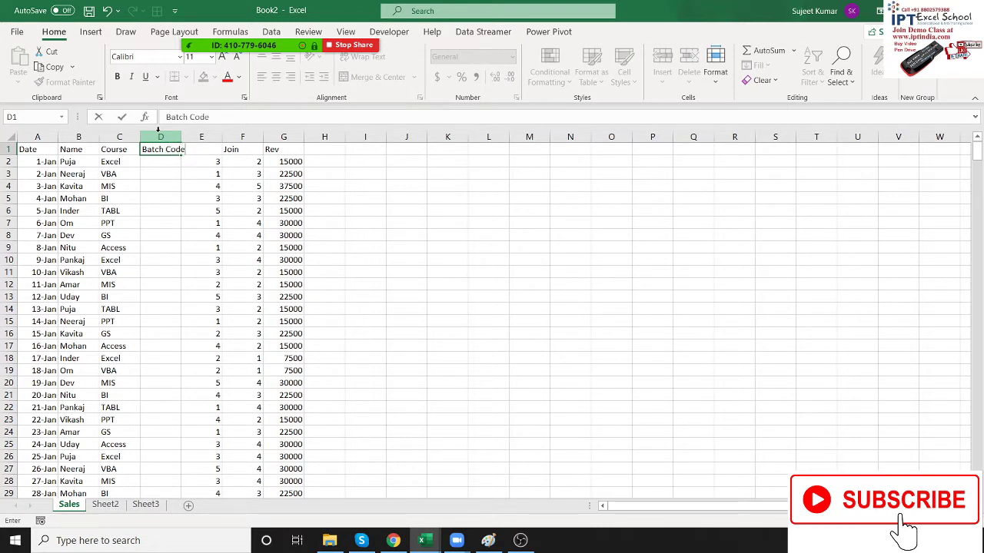
{"action": "left_click", "coordinate": [150, 171]}
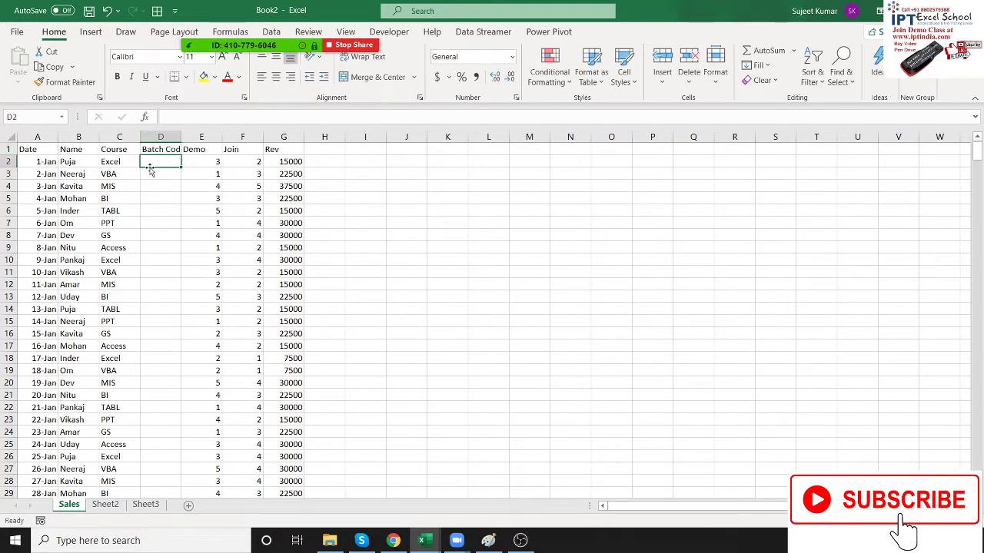
- Enter =RANDBETWEEN(1,10) in cell D2
{"action": "type", "text": "=ra"}
{"action": "key", "text": "Down"}
{"action": "key", "text": "Down"}
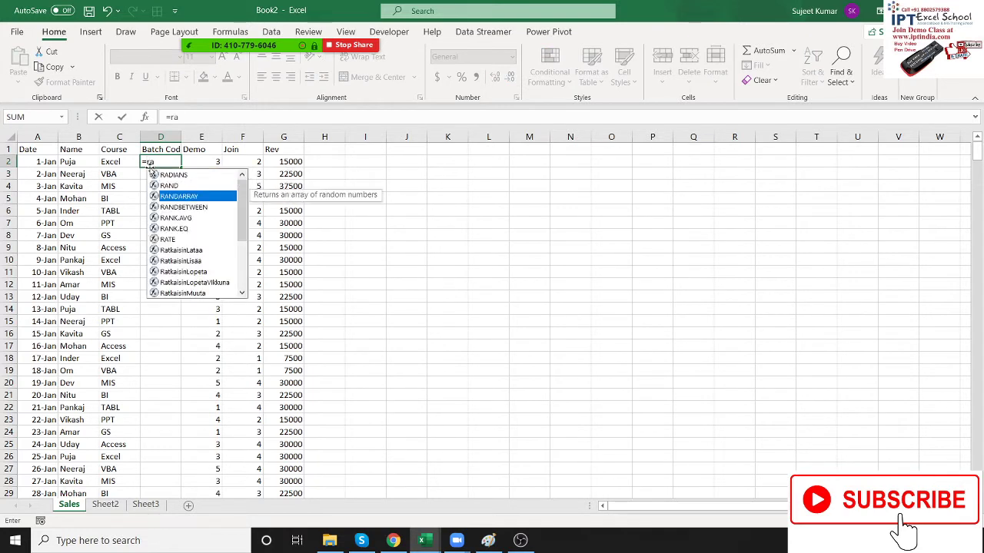
{"action": "key", "text": "Down"}
{"action": "key", "text": "Tab"}
{"action": "type", "text": "1,"}
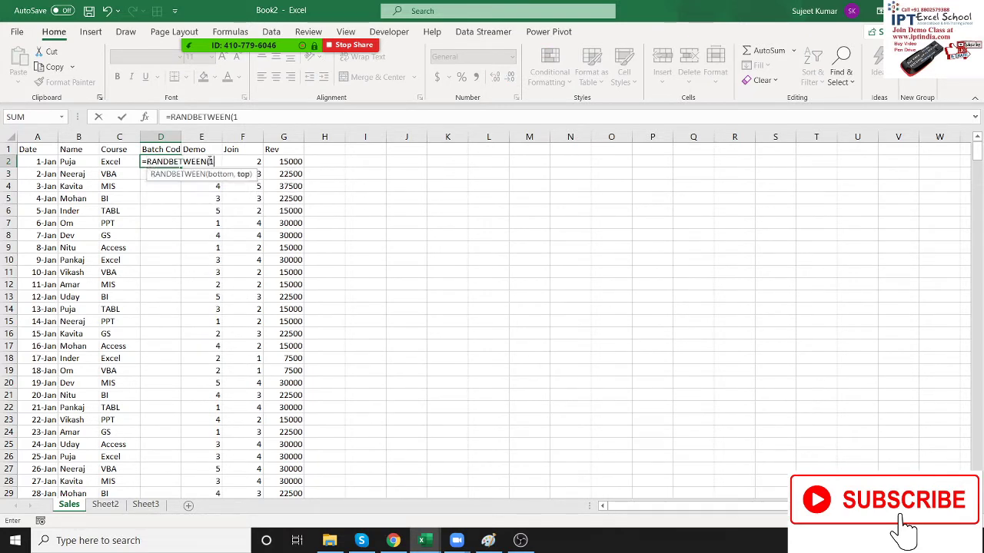
{"action": "type", "text": "7"}
{"action": "key", "text": "BackSpace"}
{"action": "type", "text": "10"}
{"action": "type", "text": ")"}
{"action": "key", "text": "Return"}
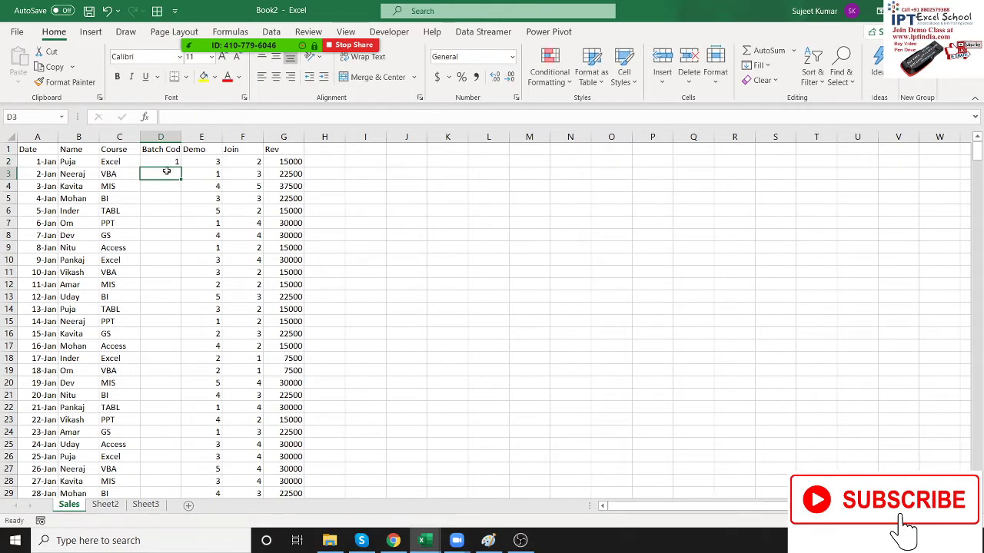
- Fill the formula down the Batch Code column and paste it back as fixed values
{"action": "left_click", "coordinate": [173, 161]}
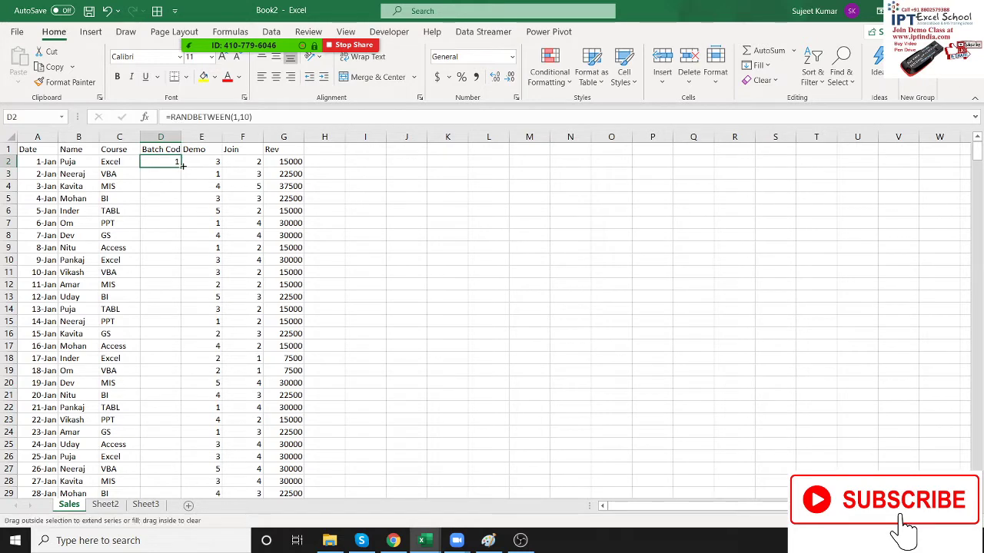
{"action": "double_click", "coordinate": [181, 166]}
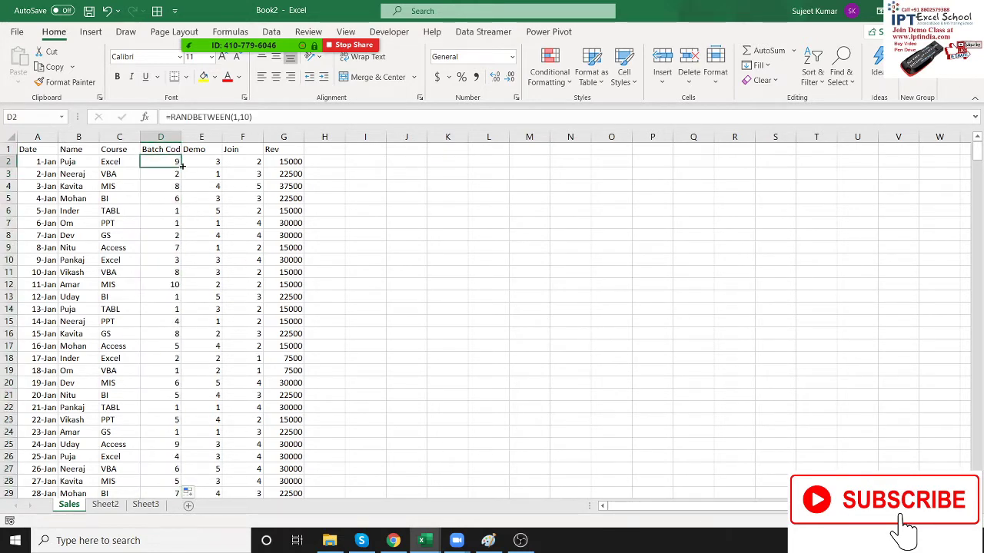
{"action": "scroll", "coordinate": [183, 167], "scroll_direction": "down", "scroll_amount": 20}
{"action": "key", "text": "ctrl+c"}
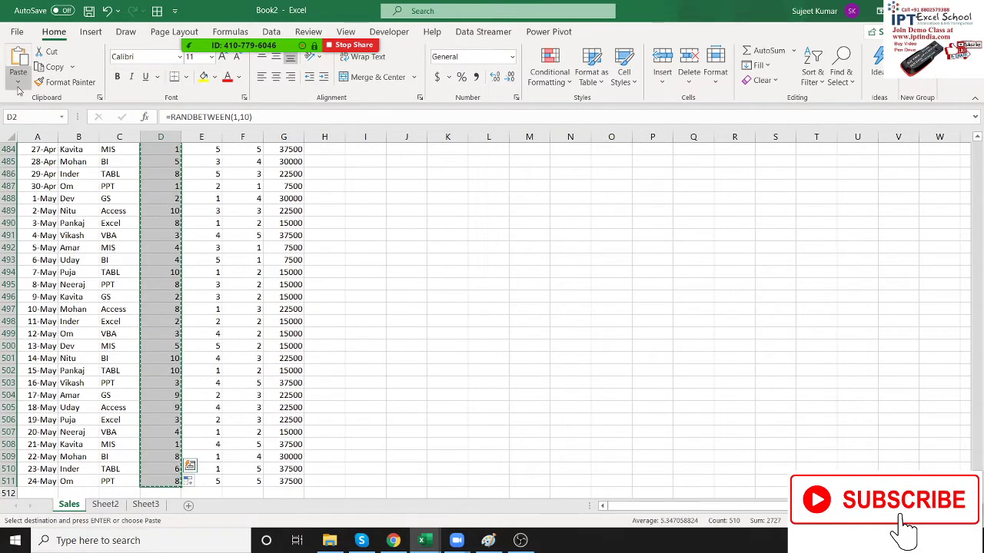
{"action": "left_click", "coordinate": [18, 80]}
{"action": "left_click", "coordinate": [16, 179]}
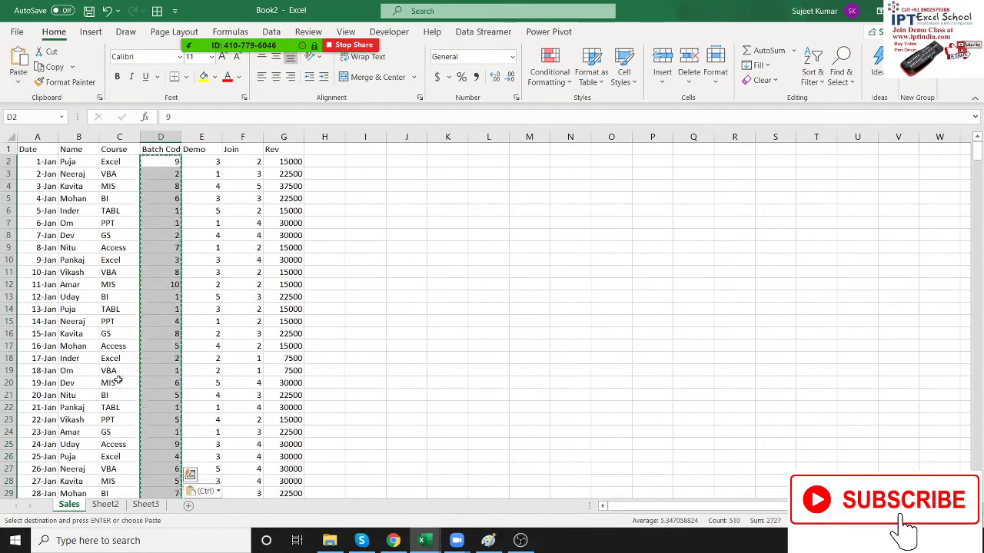
- Rename Sheet2 to 'Batch'
{"action": "left_click", "coordinate": [106, 504]}
{"action": "double_click", "coordinate": [106, 504]}
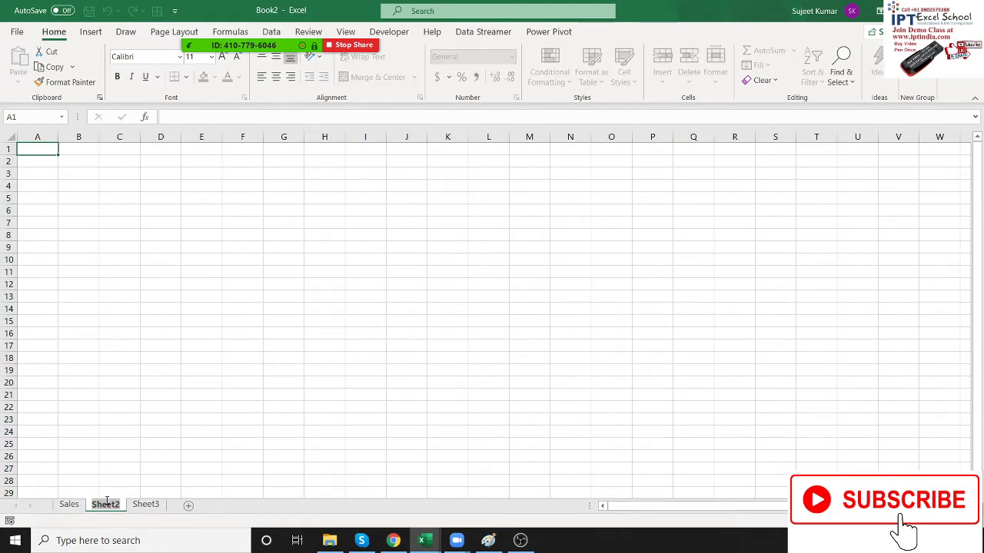
{"action": "type", "text": "BA"}
{"action": "key", "text": "BackSpace"}
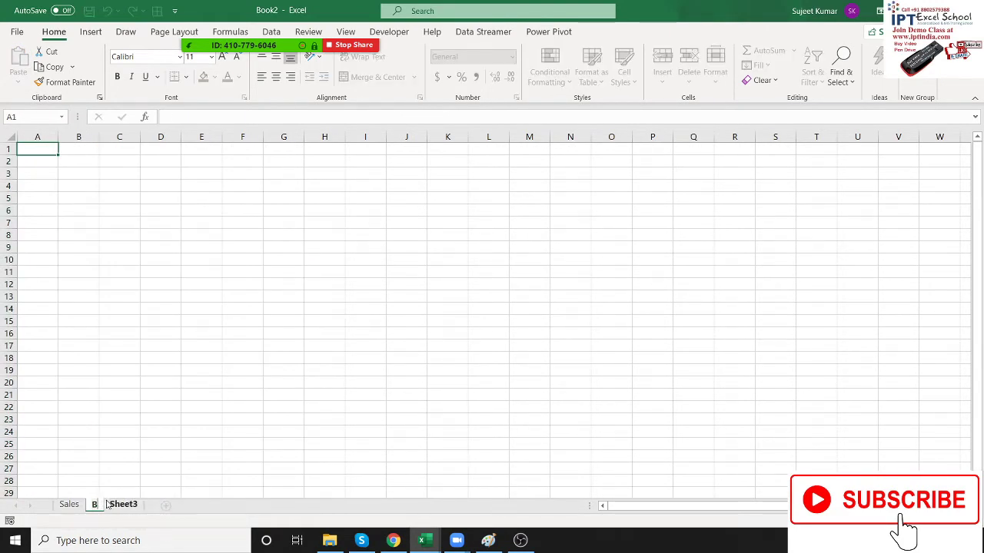
{"action": "type", "text": "atch"}
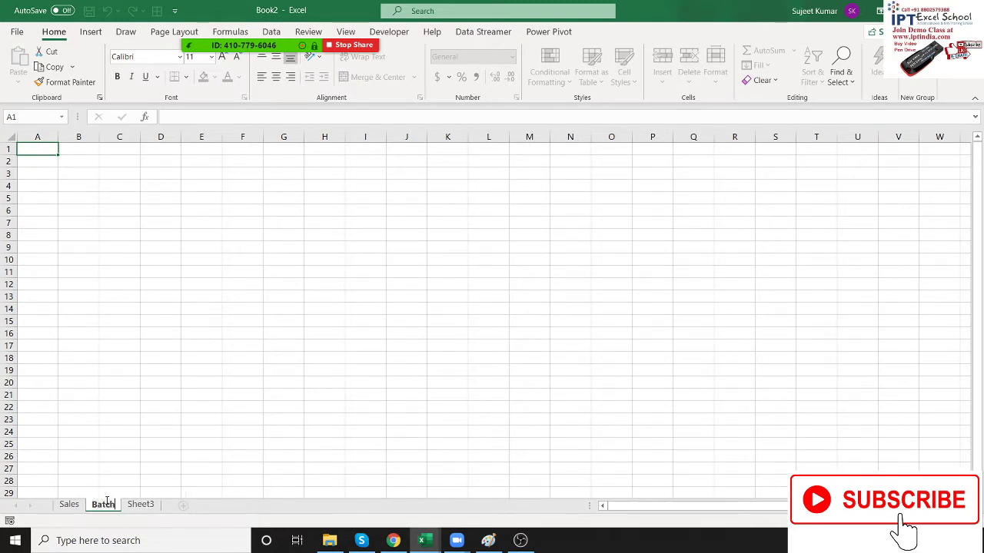
- Enter the BID and Time headers in A1 and B1 on the Batch sheet
{"action": "left_click", "coordinate": [108, 303]}
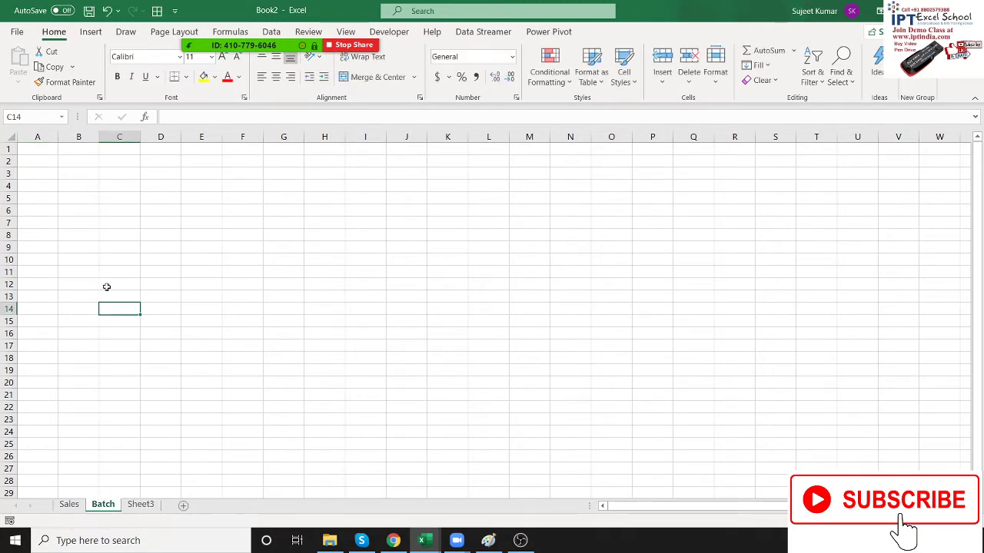
{"action": "left_click", "coordinate": [43, 149]}
{"action": "type", "text": "BI"}
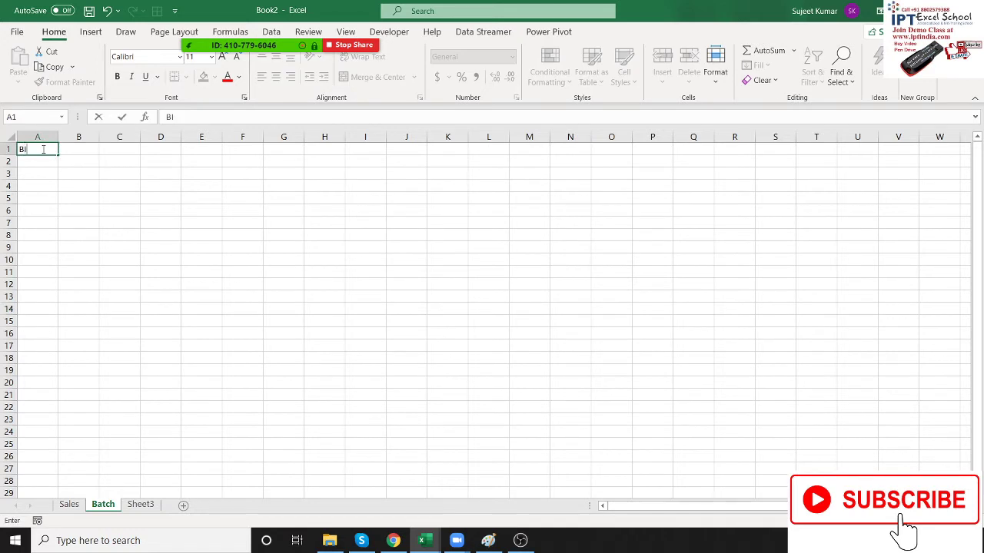
{"action": "type", "text": "D"}
{"action": "key", "text": "Tab"}
{"action": "type", "text": "T"}
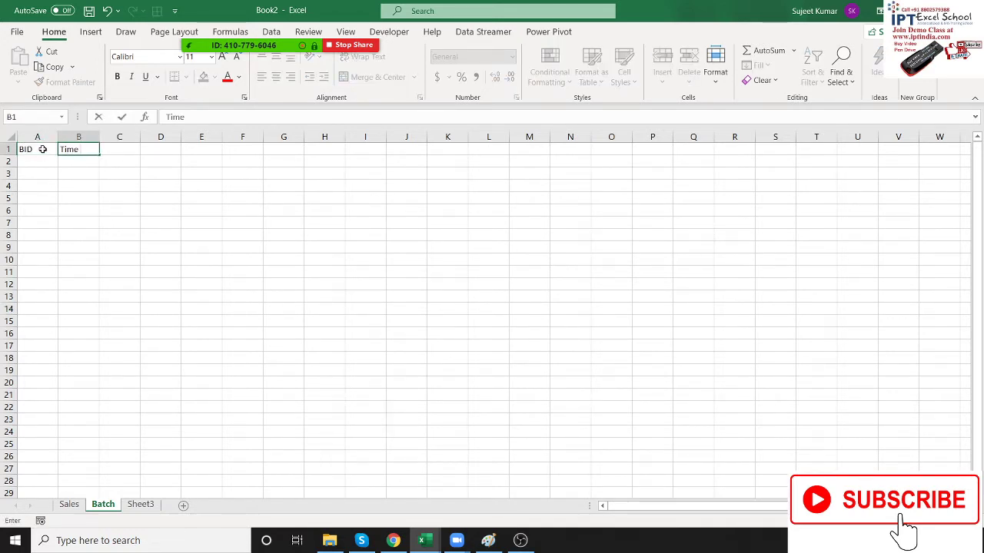
{"action": "left_click", "coordinate": [44, 149]}
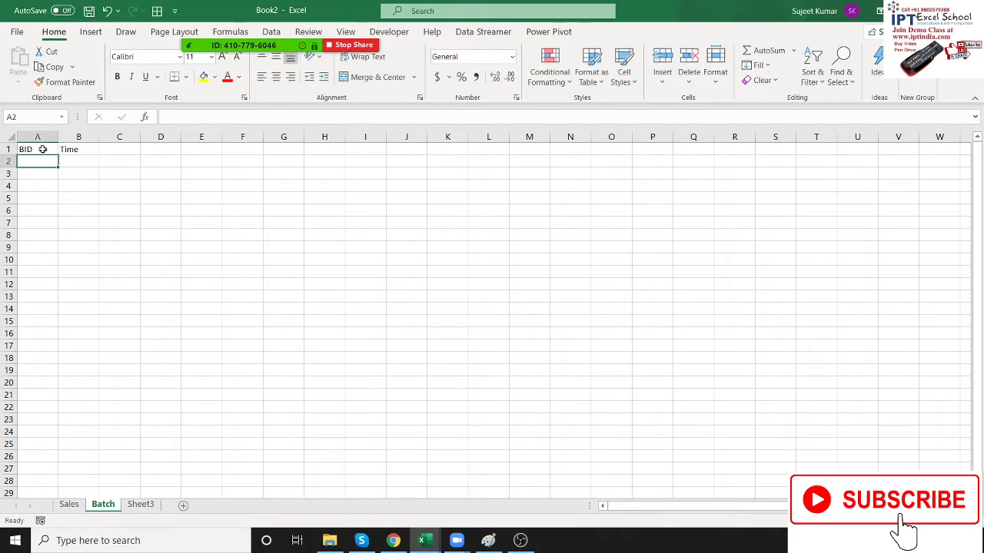
{"action": "key", "text": "Tab"}
{"action": "key", "text": "Tab"}
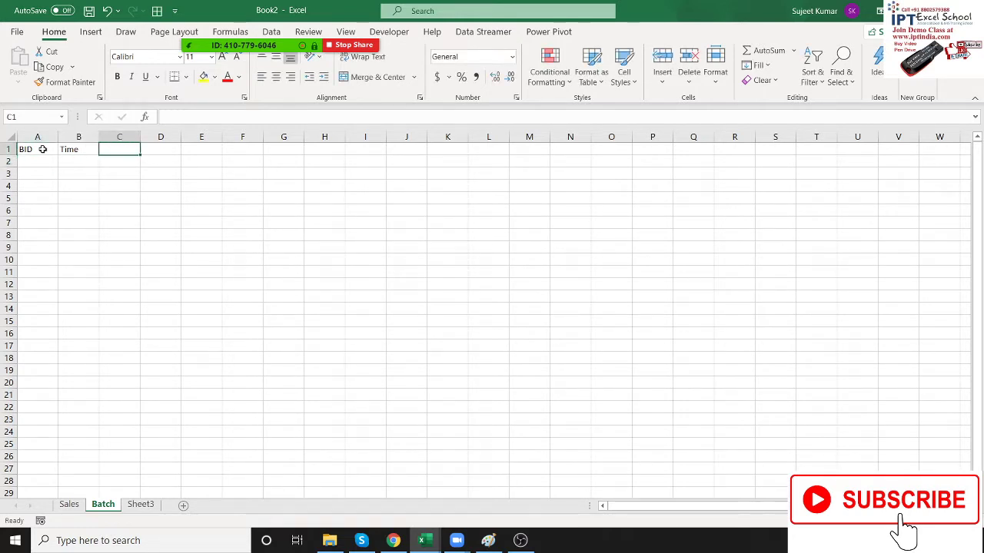
{"action": "key", "text": "Return"}
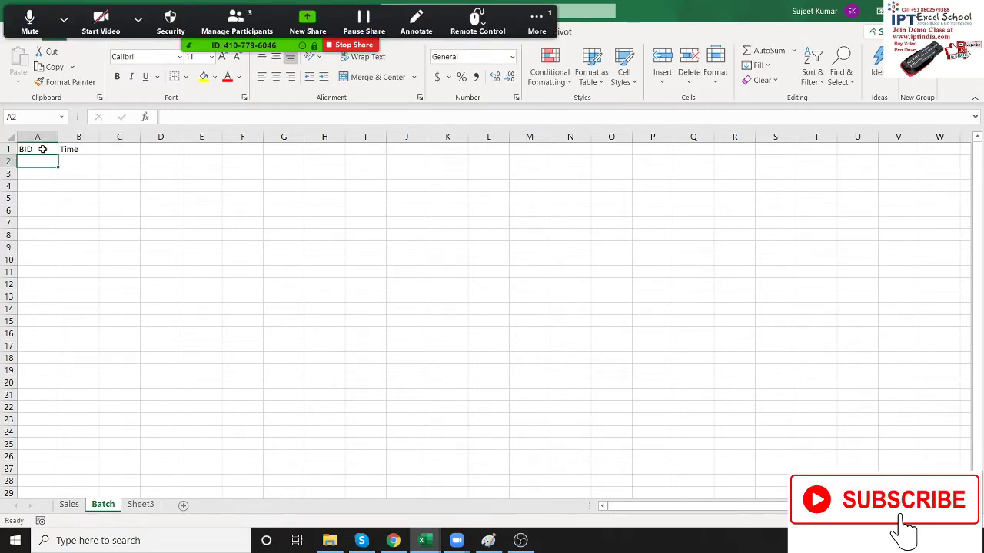
{"action": "left_click", "coordinate": [43, 149]}
{"action": "key", "text": "Return"}
- Number BID 1 to 10 down column A, clearing the extra values past 10
{"action": "type", "text": "1"}
{"action": "key", "text": "Return"}
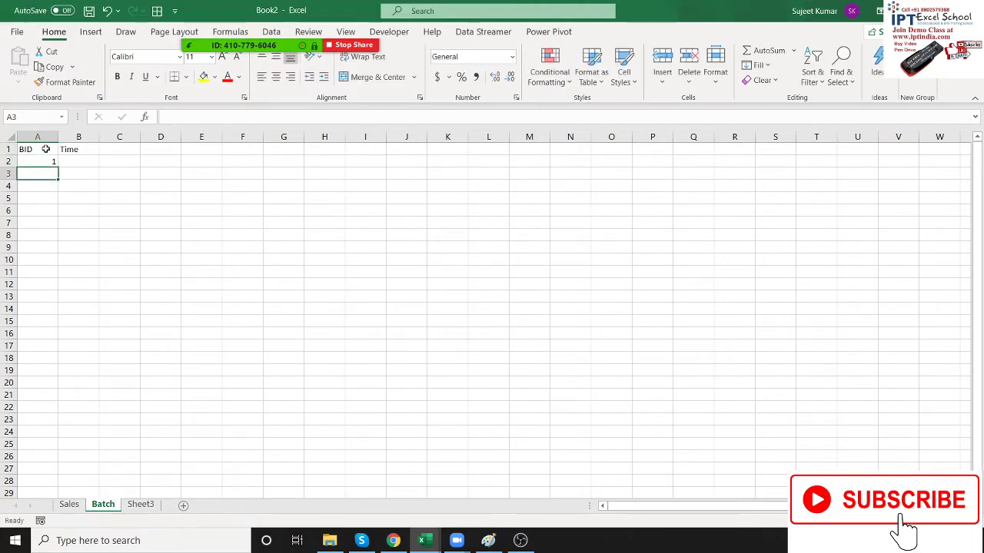
{"action": "type", "text": "2"}
{"action": "key", "text": "Return"}
{"action": "left_click_drag", "start_coordinate": [44, 162], "coordinate": [64, 333]}
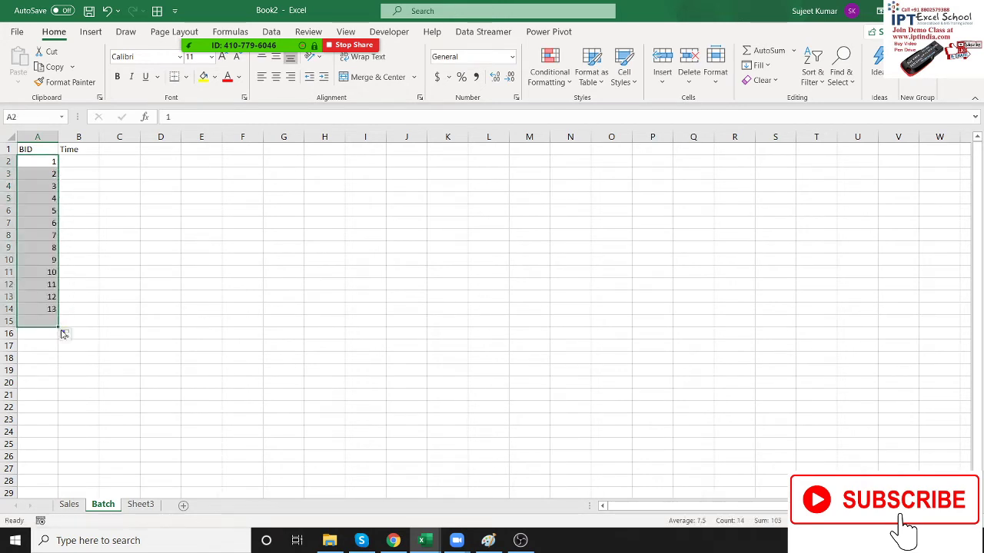
{"action": "left_click", "coordinate": [54, 286]}
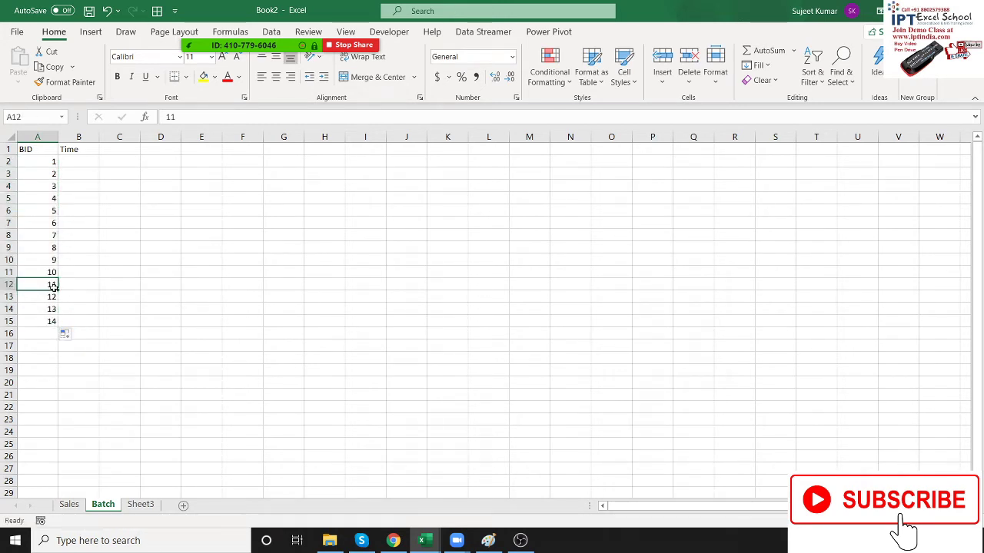
{"action": "key", "text": "ctrl+shift+Down"}
{"action": "key", "text": "Delete"}
- Add the Size header in C1
{"action": "key", "text": "ctrl+Home"}
{"action": "key", "text": "Right"}
{"action": "key", "text": "Right"}
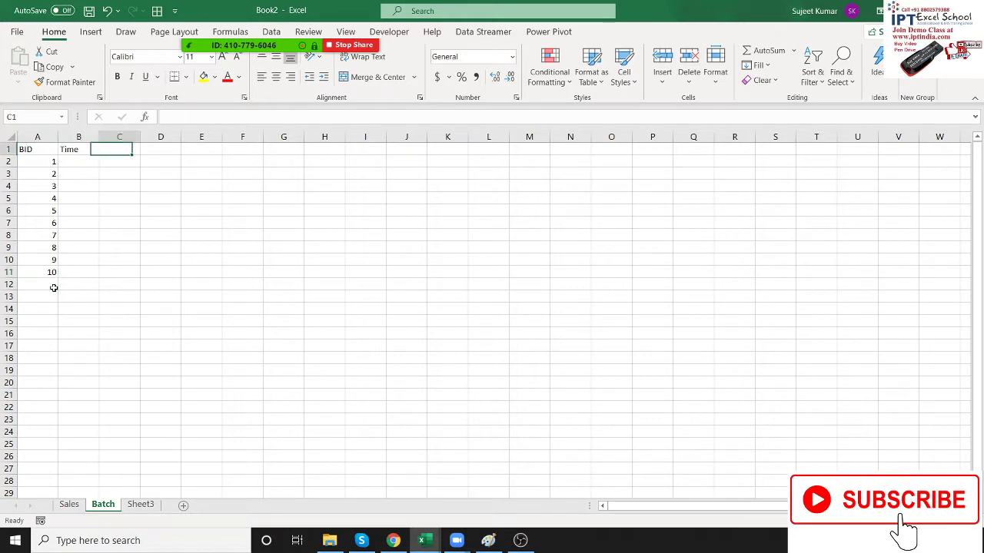
{"action": "type", "text": "Size"}
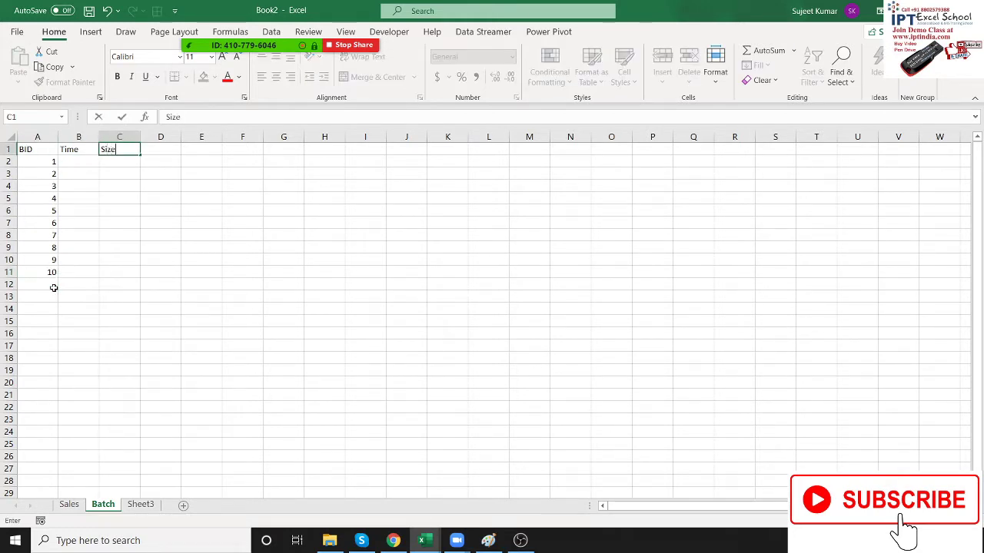
{"action": "key", "text": "Return"}
{"action": "key", "text": "Left"}
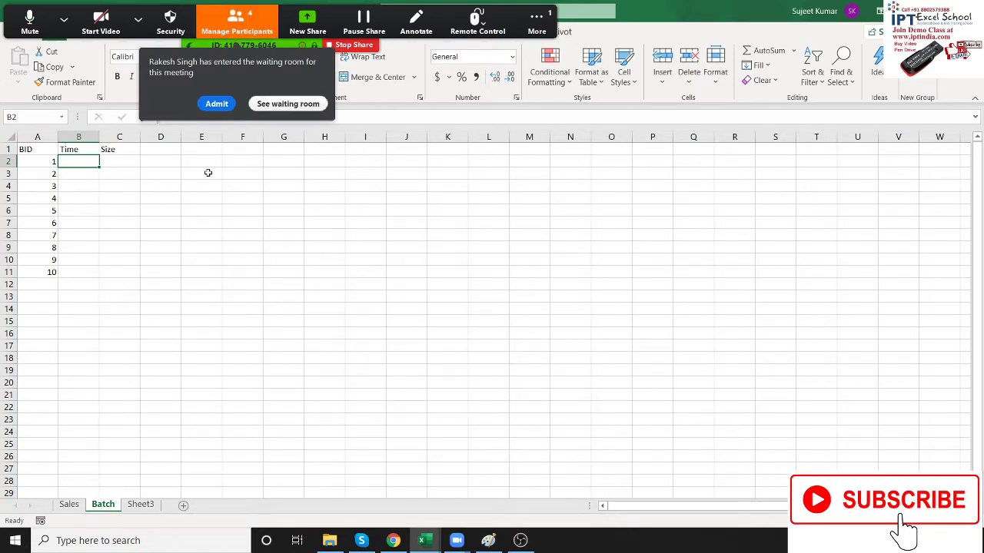
- Admit the waiting attendee, check their participant options, and close the participants list
{"action": "left_click", "coordinate": [217, 103]}
{"action": "left_click", "coordinate": [237, 23]}
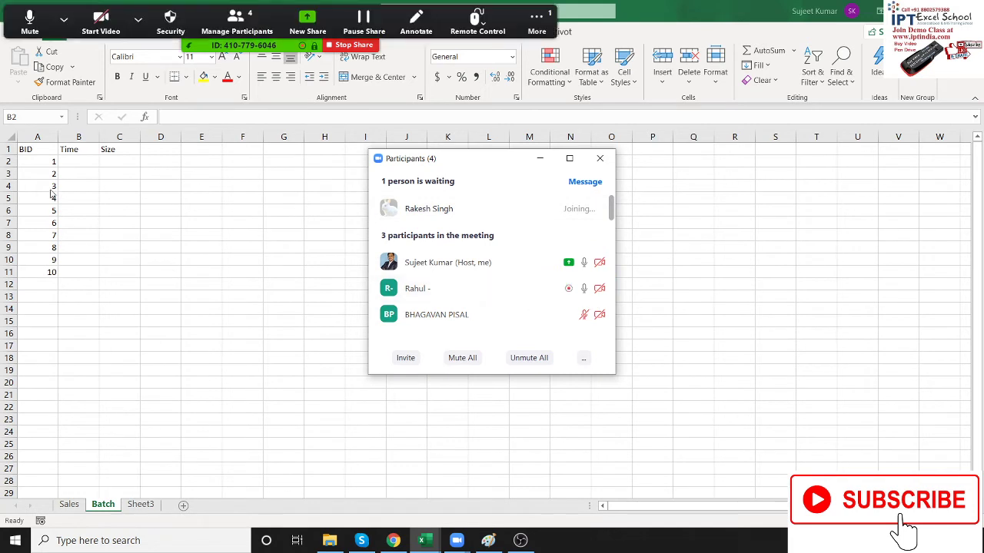
{"action": "left_click", "coordinate": [585, 265]}
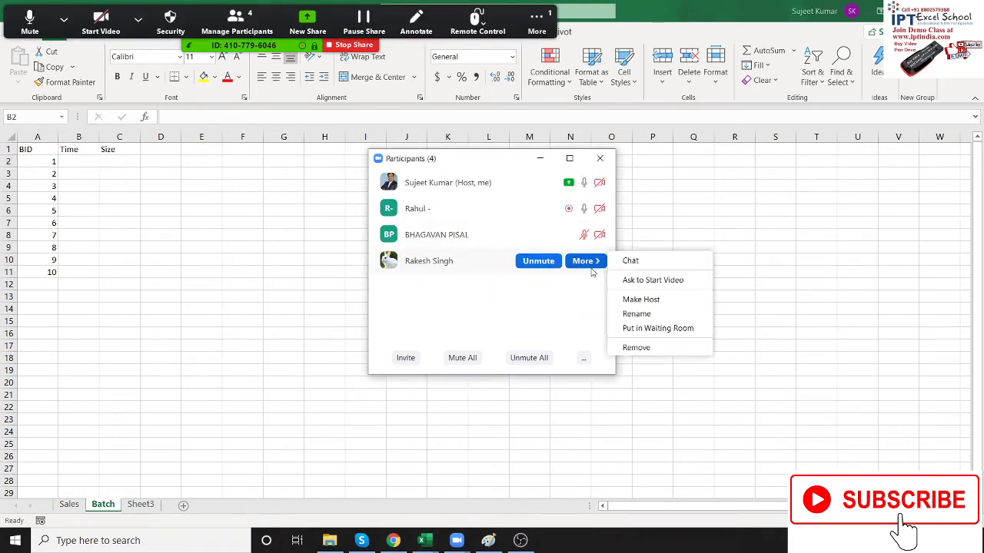
{"action": "left_click", "coordinate": [579, 288]}
{"action": "left_click", "coordinate": [601, 159]}
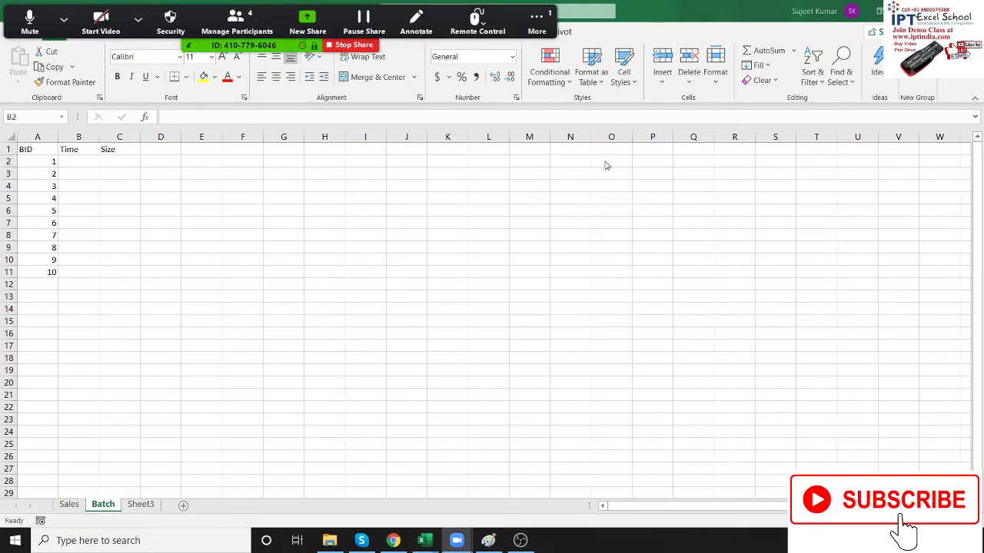
- Enter the times 6:00, 7:00, 8:00, 9:00, 10:00 and 11:00 in B2:B7
{"action": "type", "text": "6"}
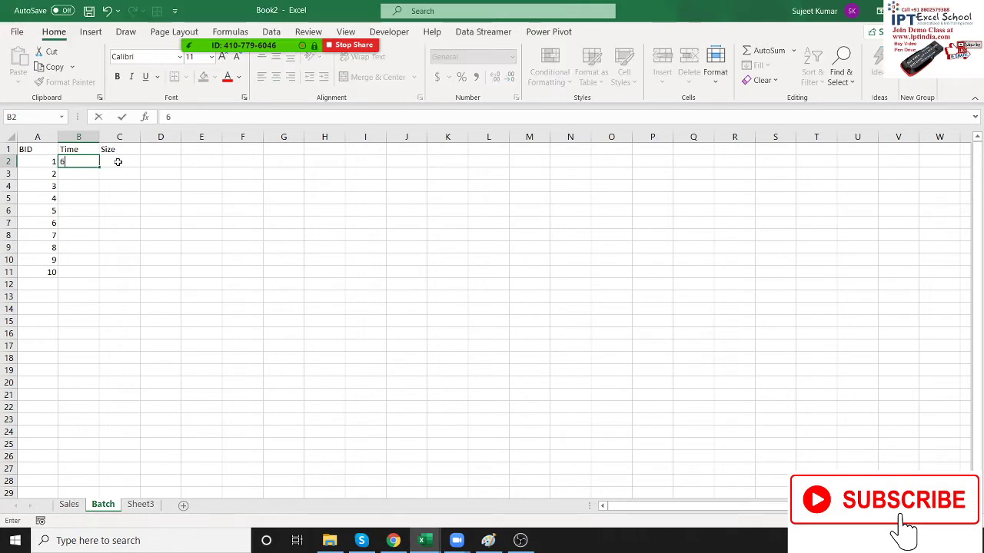
{"action": "type", "text": ":00"}
{"action": "key", "text": "Return"}
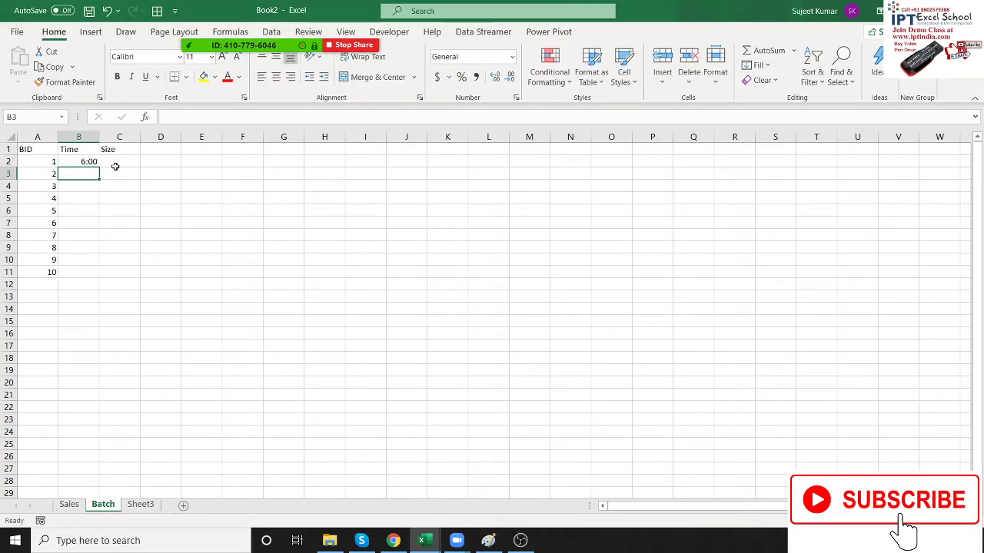
{"action": "type", "text": "=B2+"}
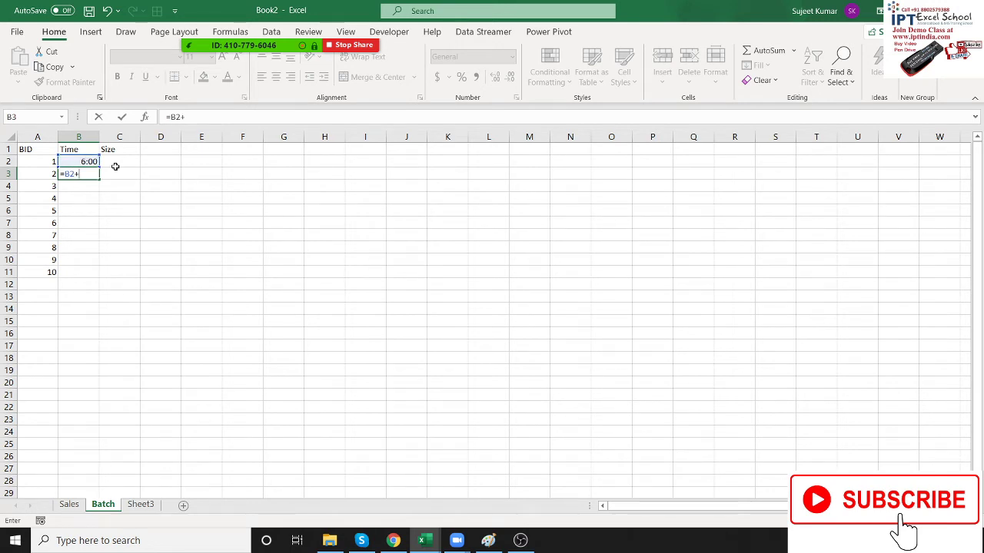
{"action": "key", "text": "Escape"}
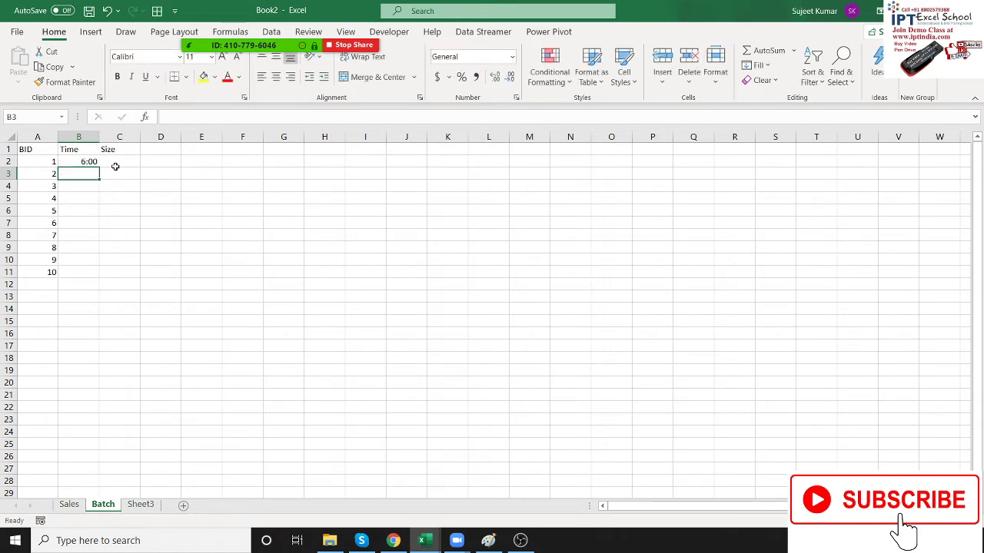
{"action": "type", "text": "7:00"}
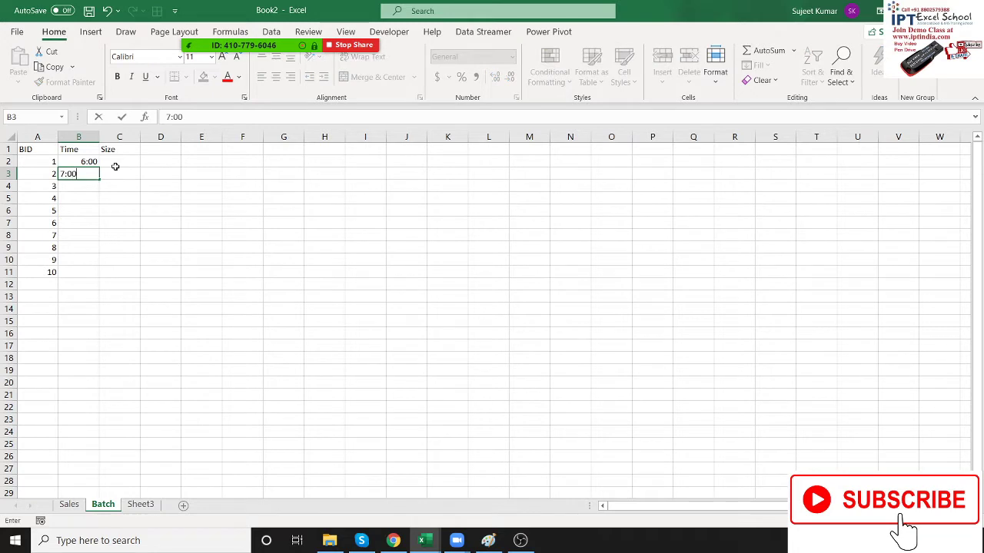
{"action": "key", "text": "Return"}
{"action": "type", "text": "8"}
{"action": "key", "text": "Escape"}
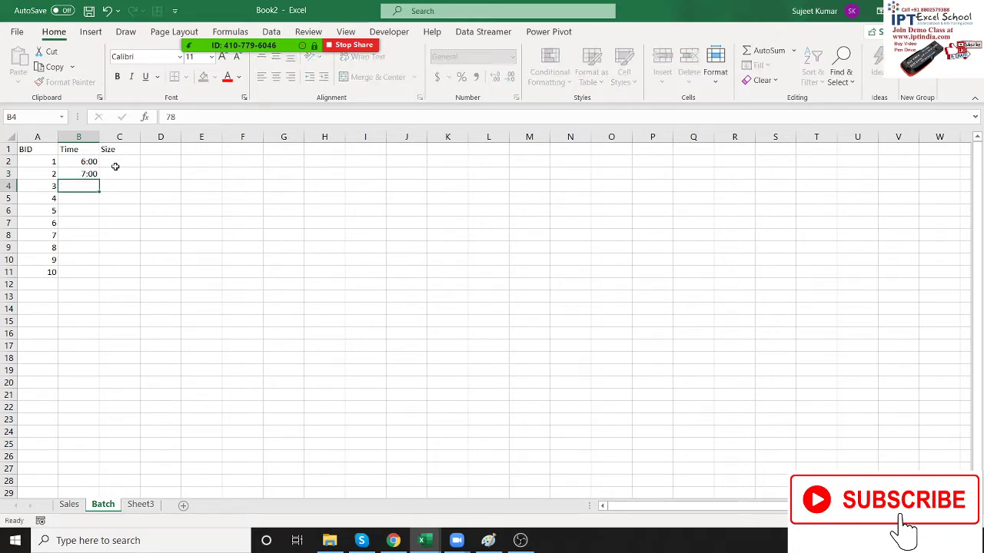
{"action": "type", "text": "8:00"}
{"action": "key", "text": "Return"}
{"action": "type", "text": "9:"}
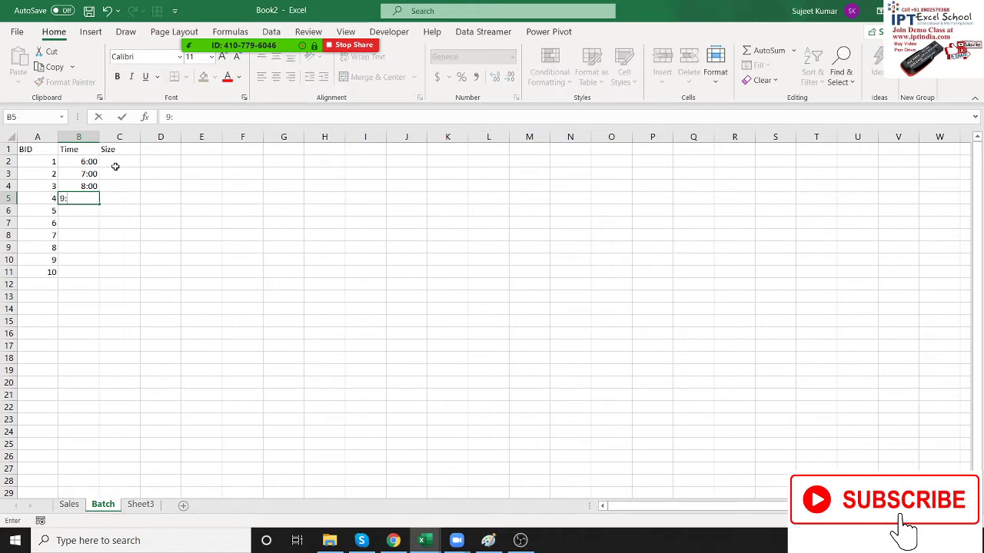
{"action": "key", "text": "Return"}
{"action": "type", "text": "10"}
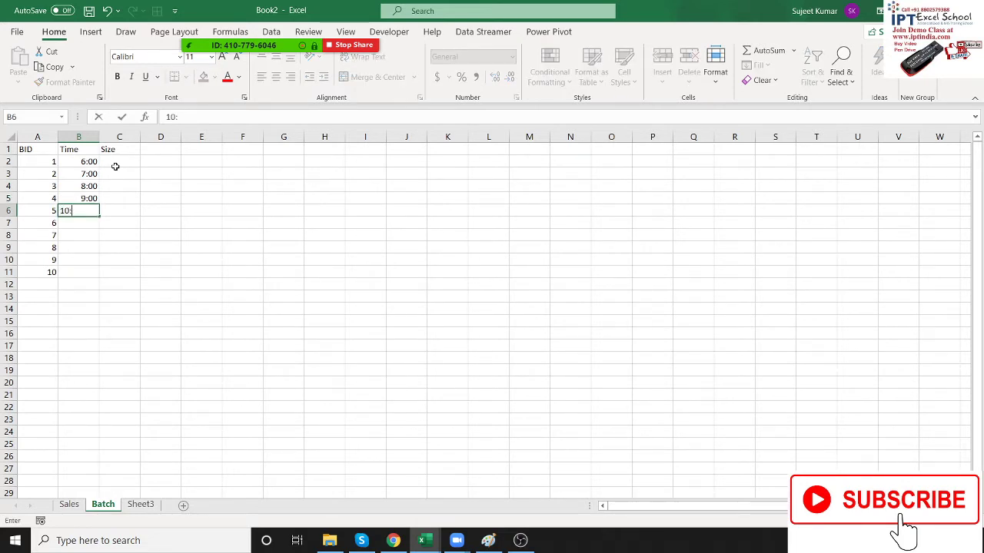
{"action": "type", "text": ":00"}
{"action": "key", "text": "Return"}
{"action": "type", "text": "11:"}
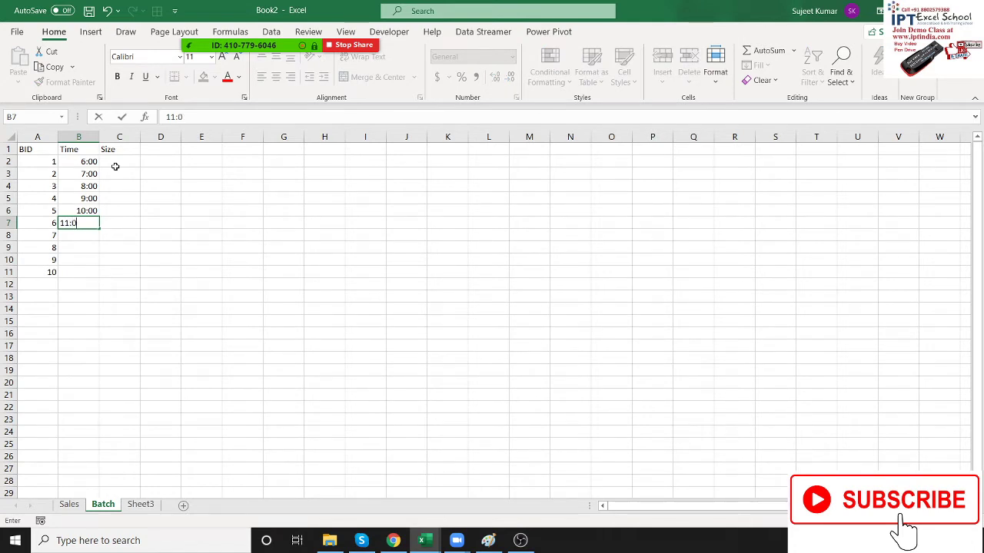
{"action": "type", "text": "0"}
{"action": "key", "text": "Return"}
- Enter the times 16:00, 17:00, 18:00 and 19:00 in B8:B11
{"action": "type", "text": "14"}
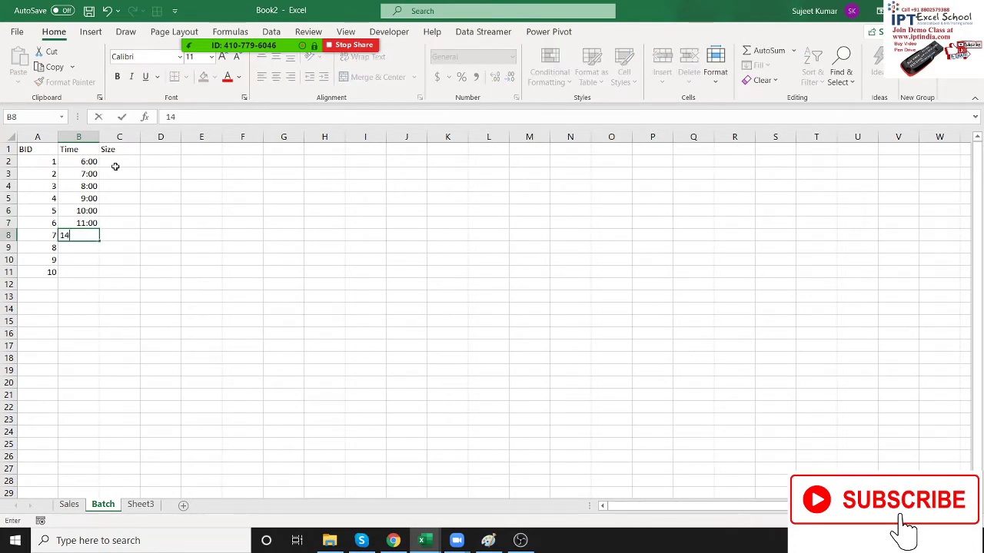
{"action": "key", "text": "Return"}
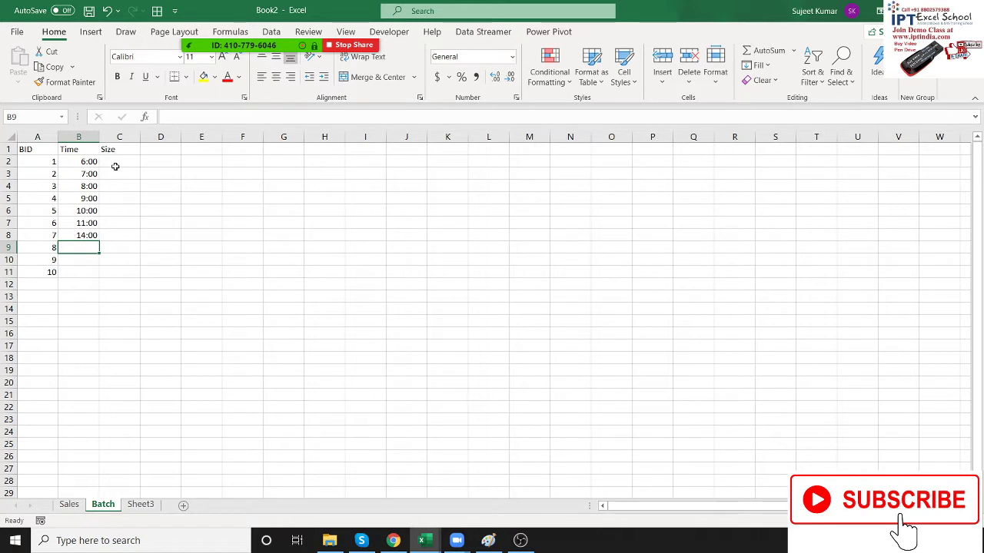
{"action": "key", "text": "Up"}
{"action": "type", "text": "16:"}
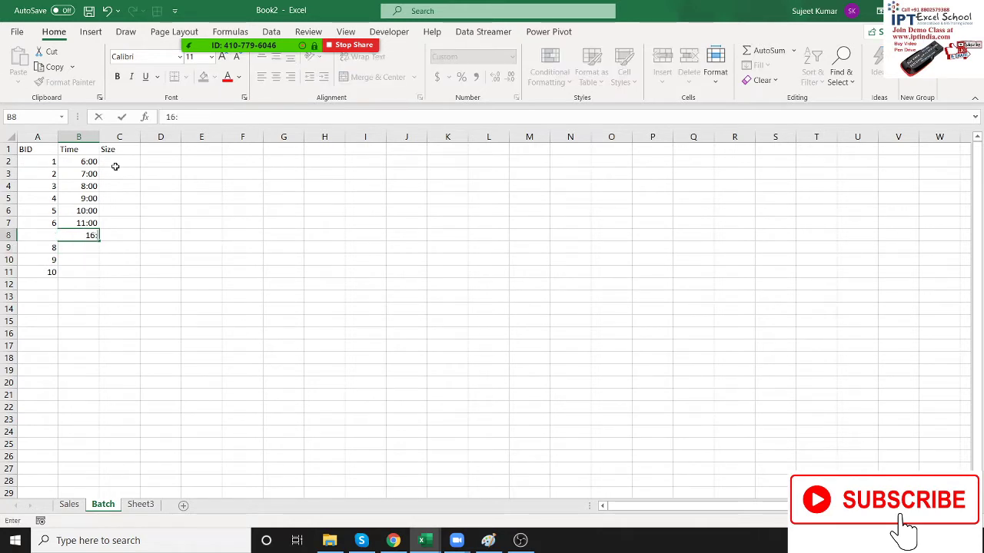
{"action": "type", "text": "00"}
{"action": "key", "text": "Return"}
{"action": "type", "text": "17"}
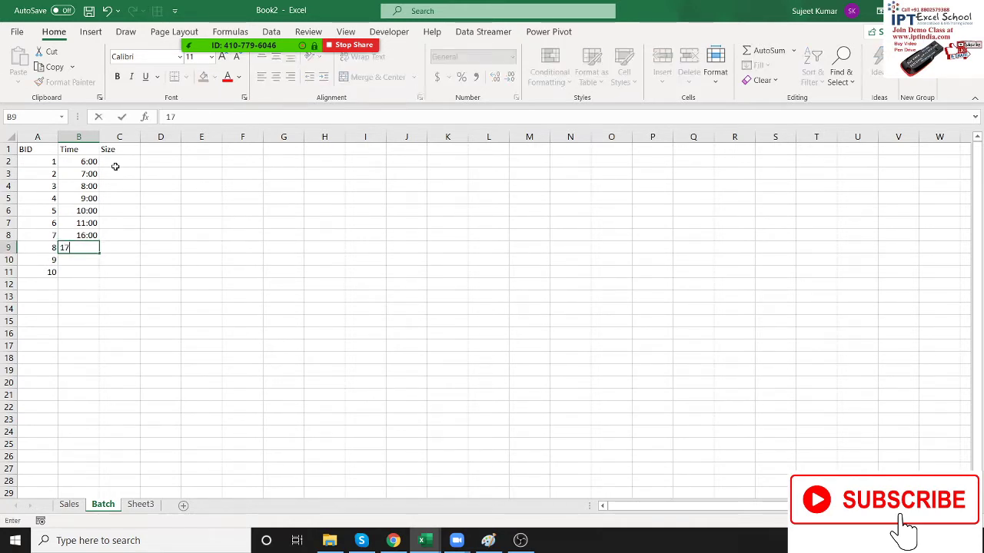
{"action": "type", "text": ":00"}
{"action": "key", "text": "Return"}
{"action": "type", "text": "1"}
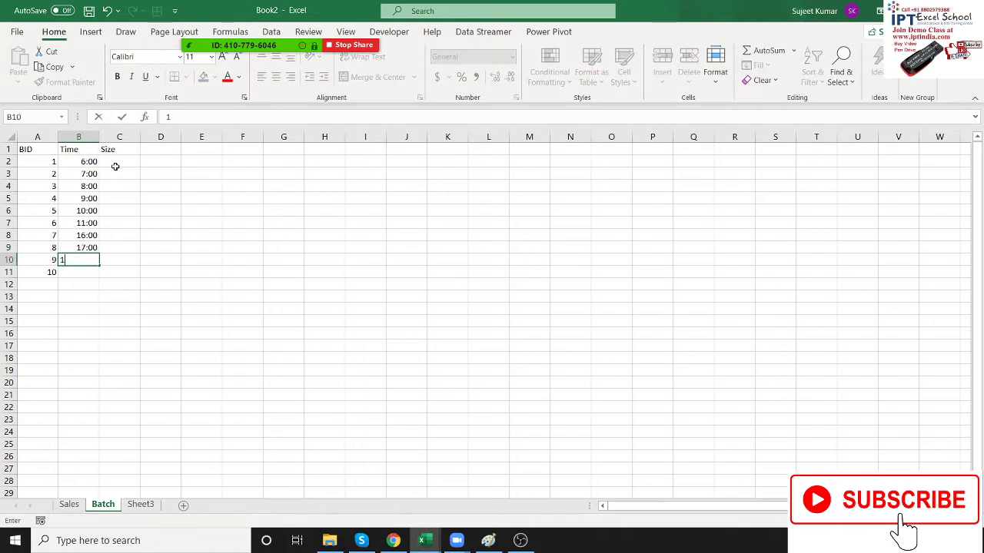
{"action": "type", "text": "8:00"}
{"action": "key", "text": "Return"}
{"action": "type", "text": "18"}
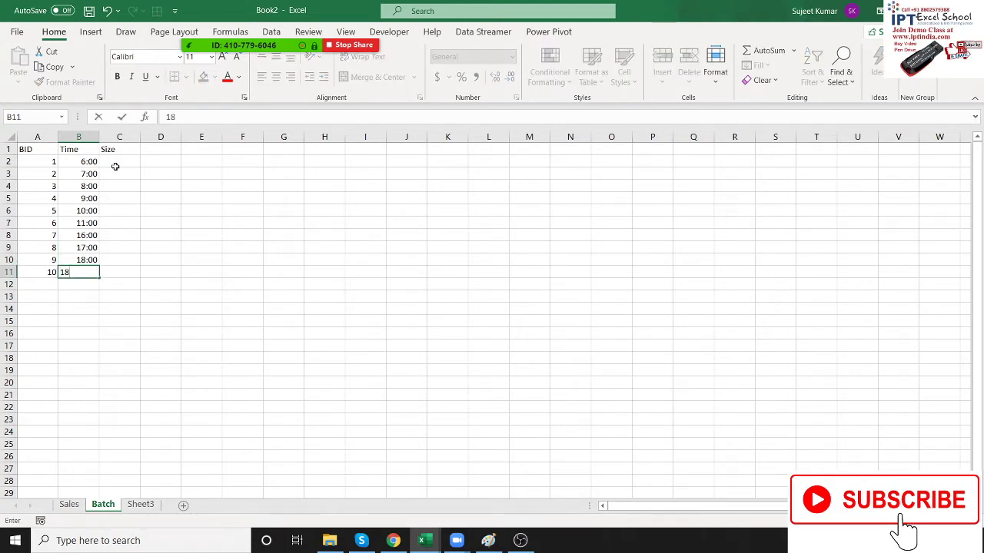
{"action": "key", "text": "BackSpace"}
{"action": "key", "text": "BackSpace"}
{"action": "type", "text": "0"}
{"action": "key", "text": "Return"}
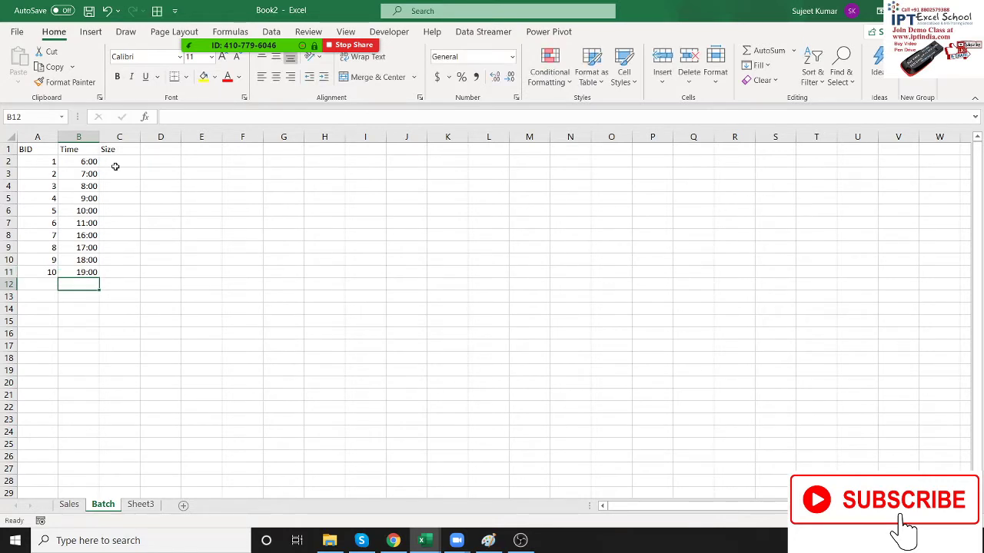
{"action": "type", "text": "20"}
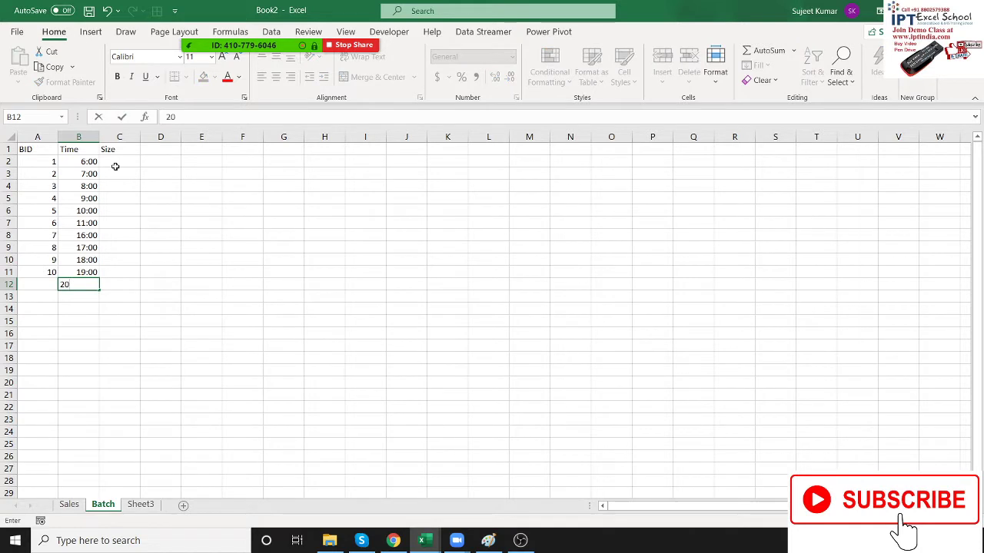
{"action": "key", "text": "Escape"}
{"action": "key", "text": "Up"}
{"action": "key", "text": "Up"}
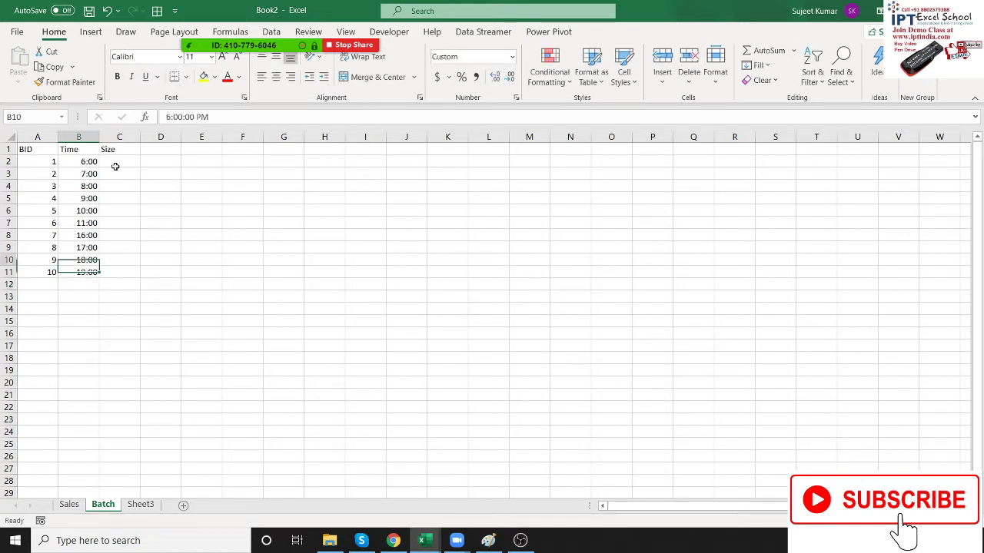
{"action": "key", "text": "Up"}
{"action": "key", "text": "Up"}
{"action": "key", "text": "Up"}
{"action": "key", "text": "Up"}
{"action": "key", "text": "Right"}
{"action": "key", "text": "Down"}
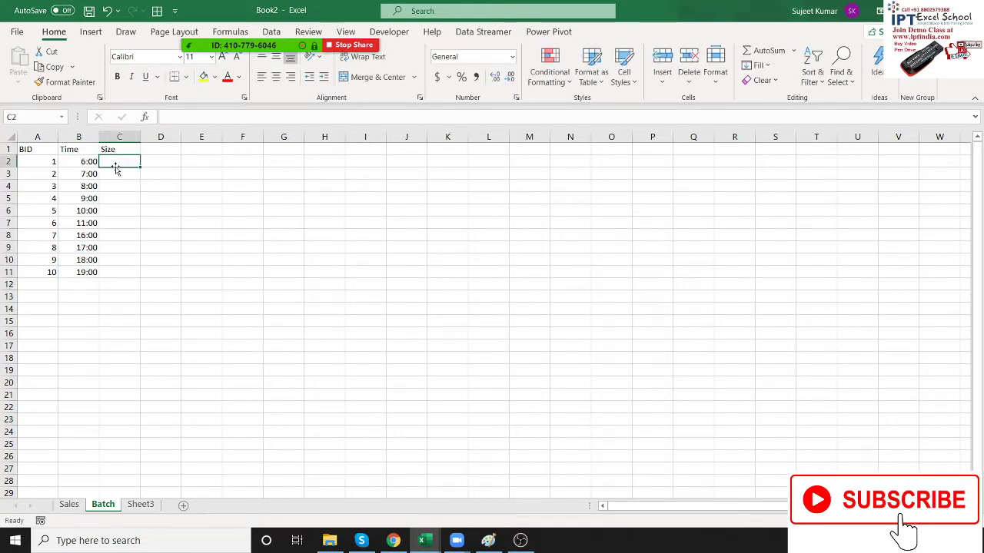
- Attempt a RANDARRAY formula in C2, then cancel the broken entry
{"action": "type", "text": "=ra"}
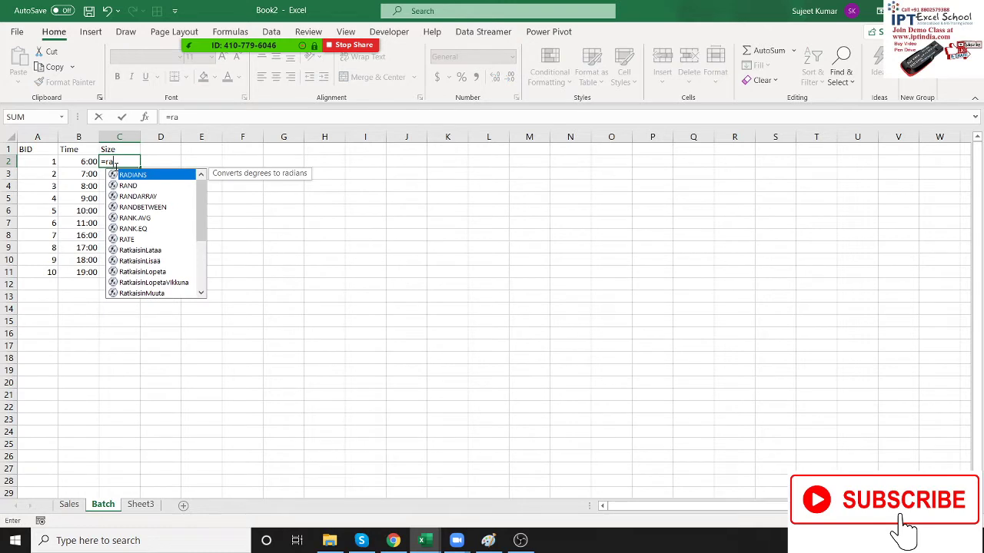
{"action": "key", "text": "Down"}
{"action": "key", "text": "Down"}
{"action": "key", "text": "Return"}
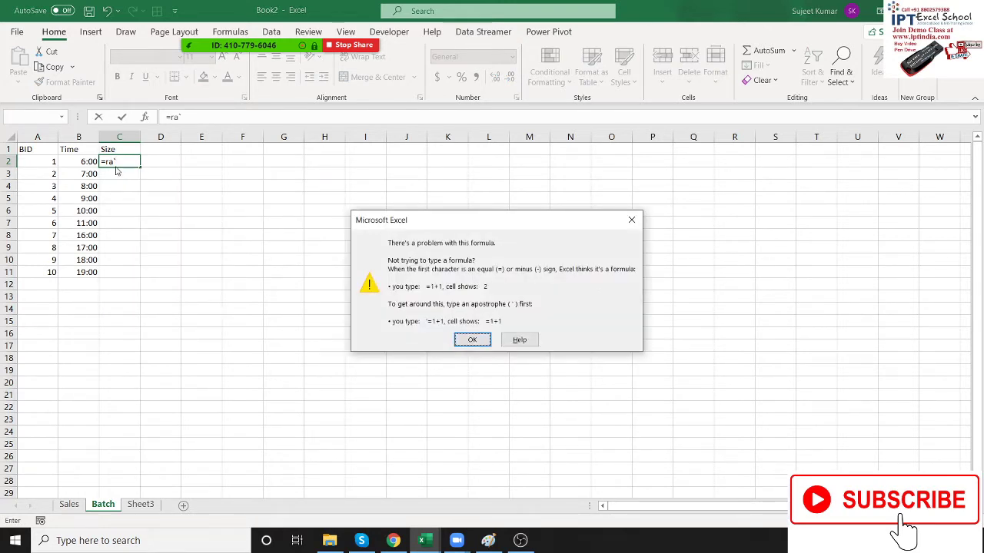
{"action": "key", "text": "Return"}
{"action": "key", "text": "Escape"}
- Enter 100 in C2 and fill it down through C11 with Ctrl+D
{"action": "type", "text": "100"}
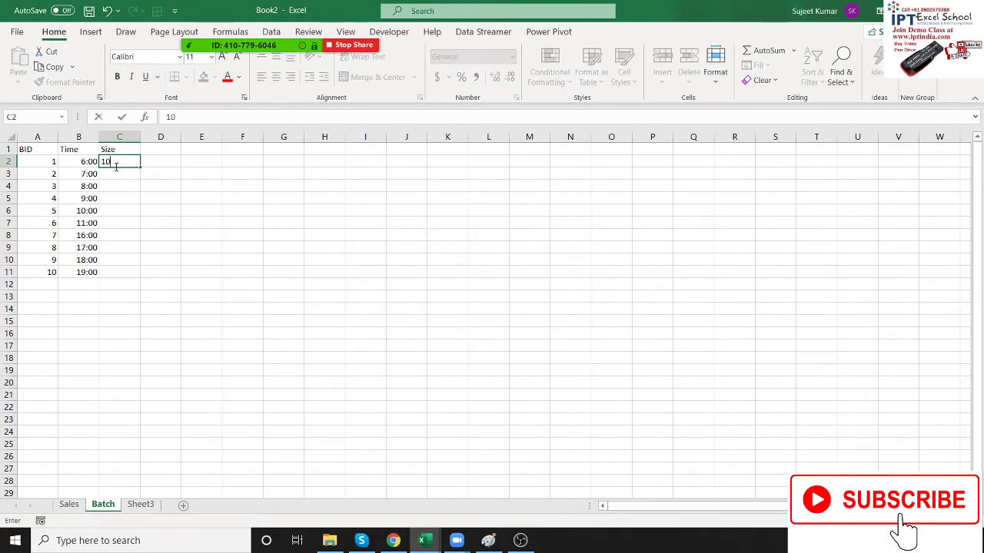
{"action": "key", "text": "Return"}
{"action": "key", "text": "Left"}
{"action": "key", "text": "ctrl+Down"}
{"action": "key", "text": "Right"}
{"action": "key", "text": "ctrl+shift+Up"}
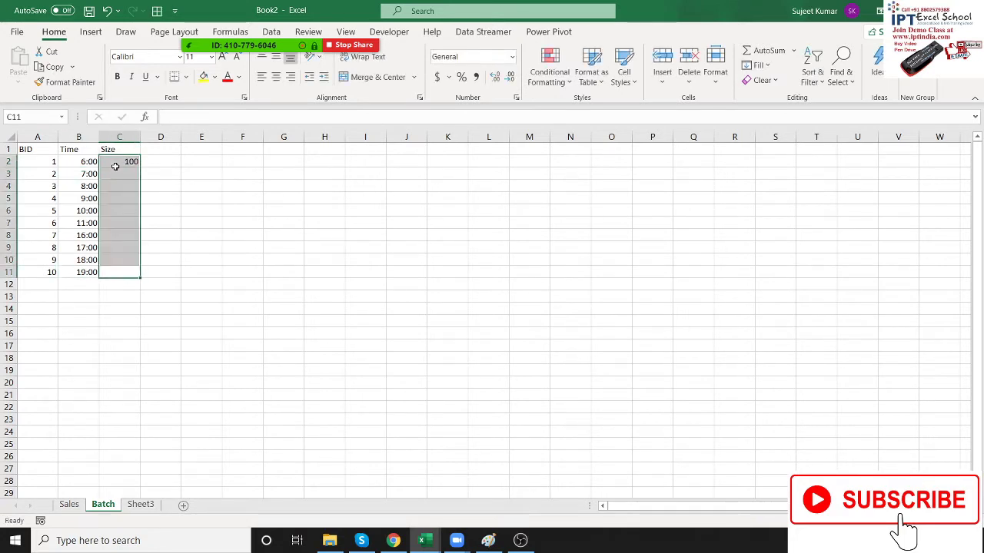
{"action": "key", "text": "ctrl+d"}
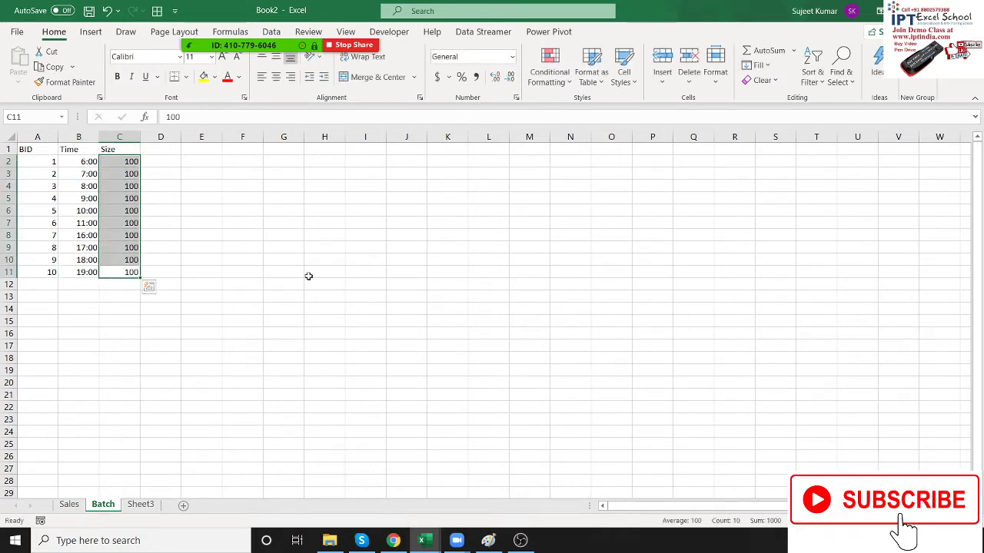
{"action": "left_click", "coordinate": [325, 275]}
- Rename the Sales sheet to Join
{"action": "left_click", "coordinate": [74, 503]}
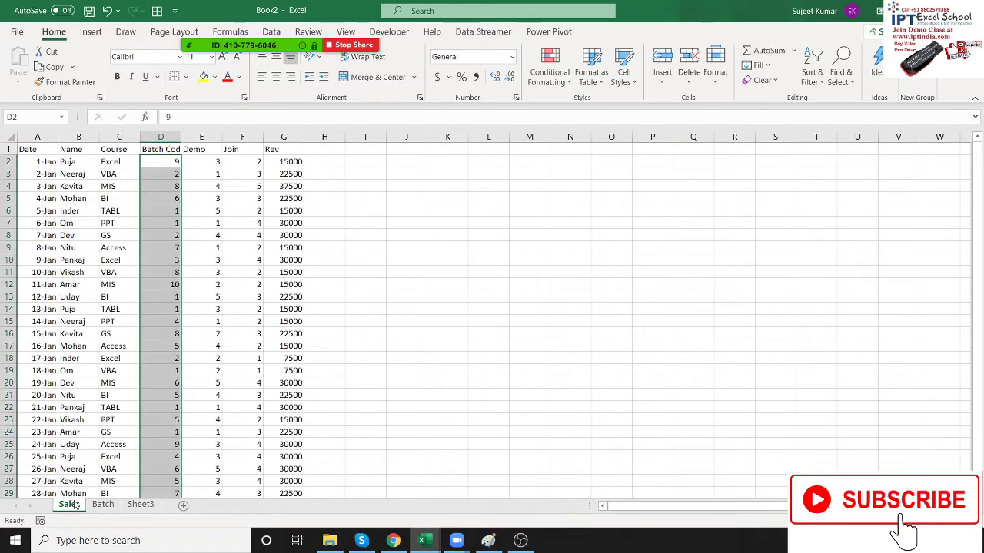
{"action": "double_click", "coordinate": [69, 504]}
{"action": "type", "text": "Join"}
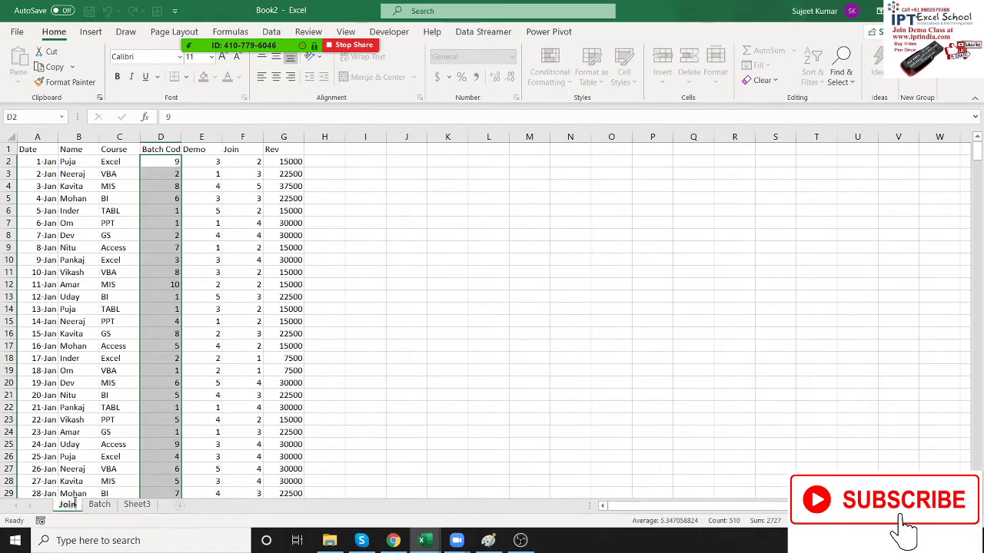
{"action": "left_click", "coordinate": [214, 311]}
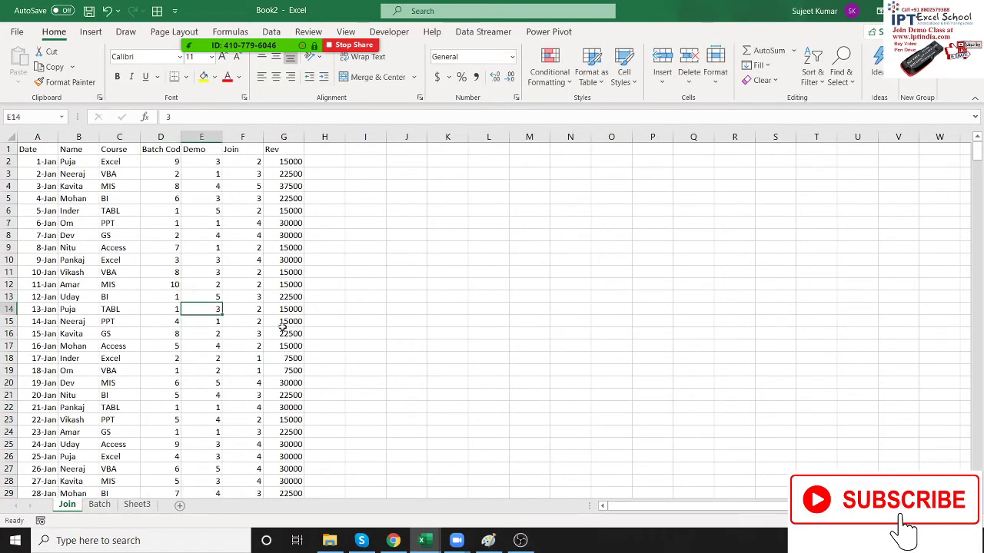
- Autofit column D so the full Batch Code header shows
{"action": "left_click", "coordinate": [37, 136]}
{"action": "left_click", "coordinate": [78, 136]}
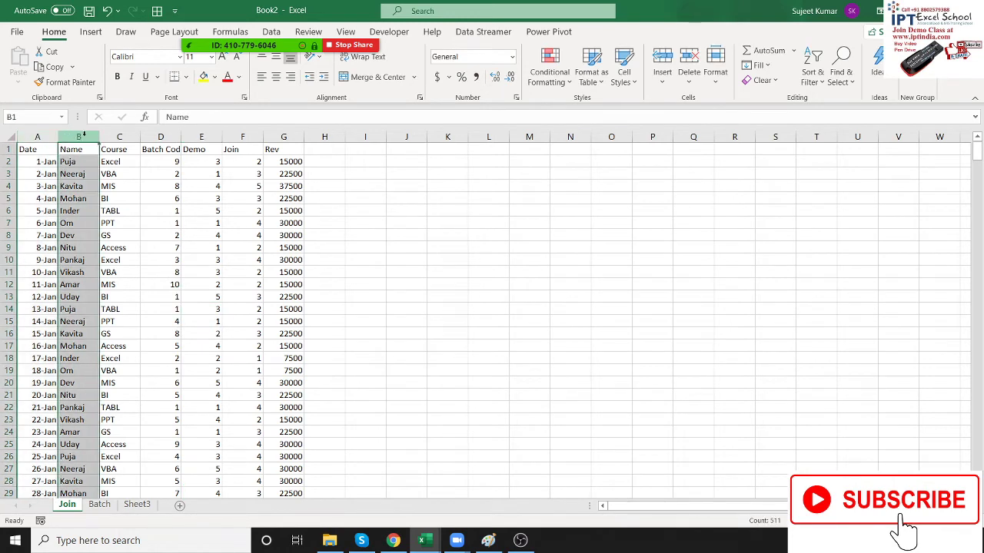
{"action": "left_click", "coordinate": [120, 136]}
{"action": "left_click", "coordinate": [161, 136]}
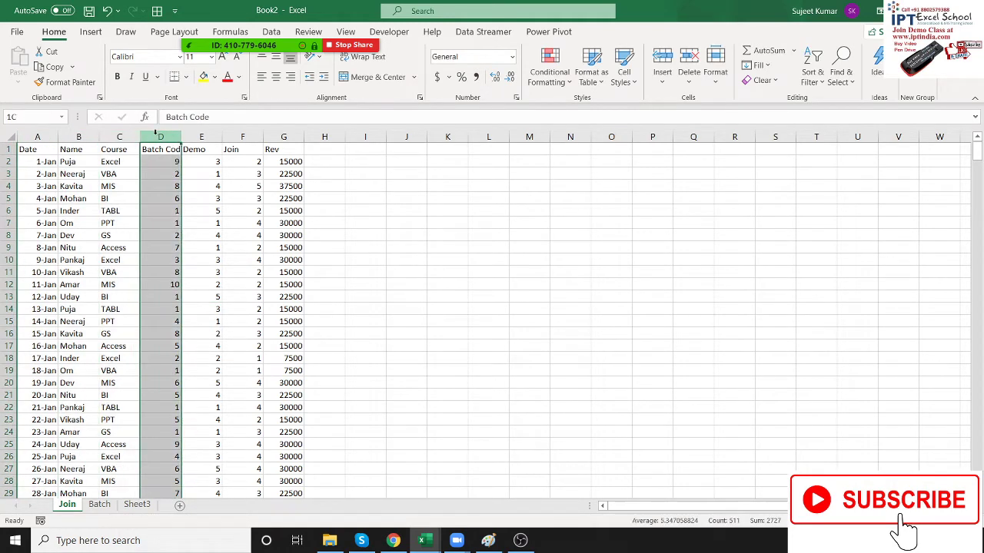
{"action": "left_click", "coordinate": [202, 136]}
{"action": "left_click", "coordinate": [242, 136]}
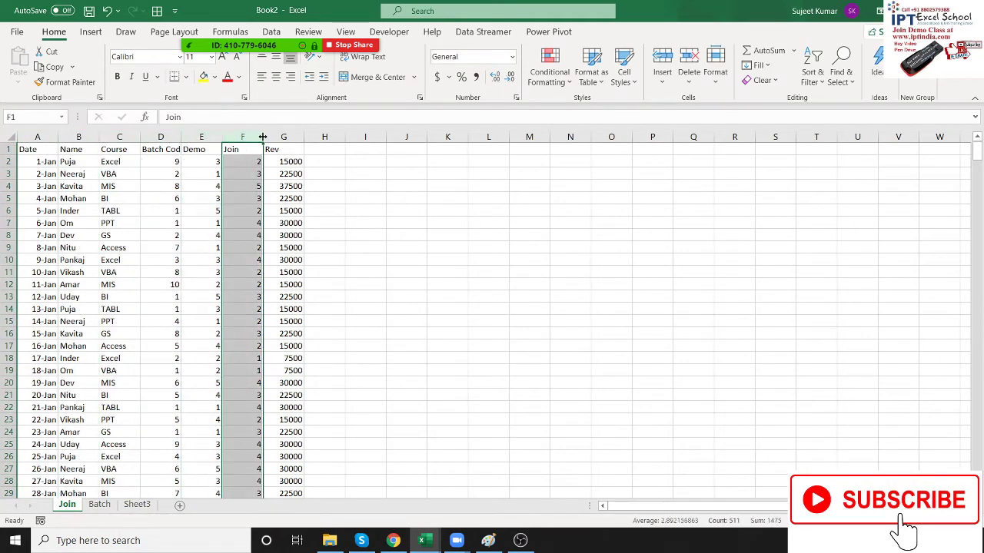
{"action": "left_click", "coordinate": [288, 149]}
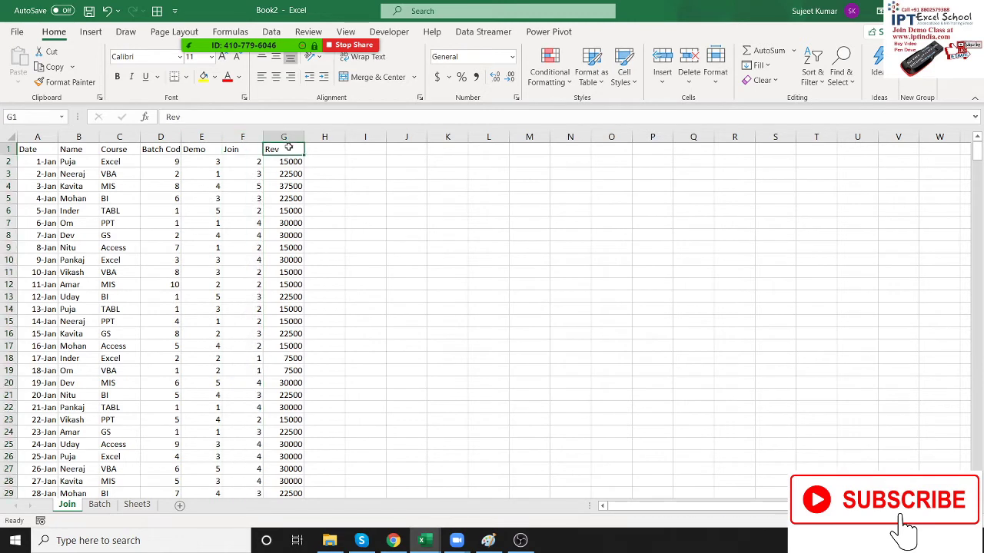
{"action": "double_click", "coordinate": [181, 136]}
{"action": "left_click_drag", "start_coordinate": [169, 154], "coordinate": [163, 248]}
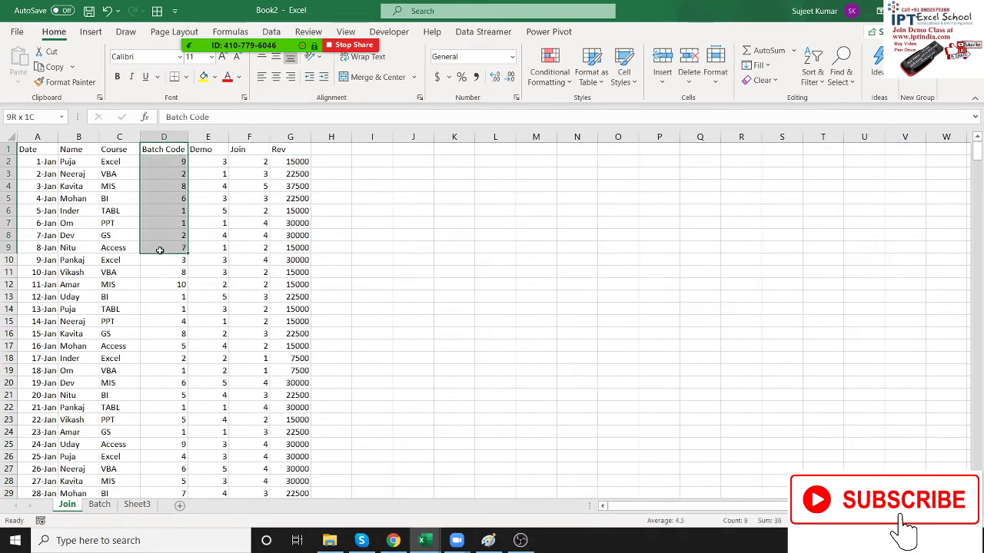
- On the Batch sheet, select the Time and Size values in B2:C11
{"action": "left_click", "coordinate": [100, 504]}
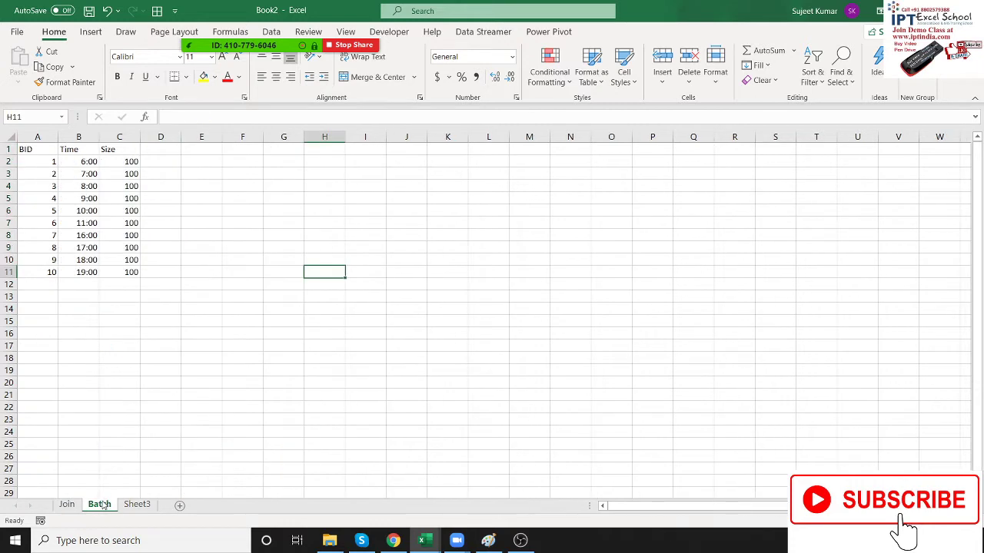
{"action": "left_click", "coordinate": [141, 342]}
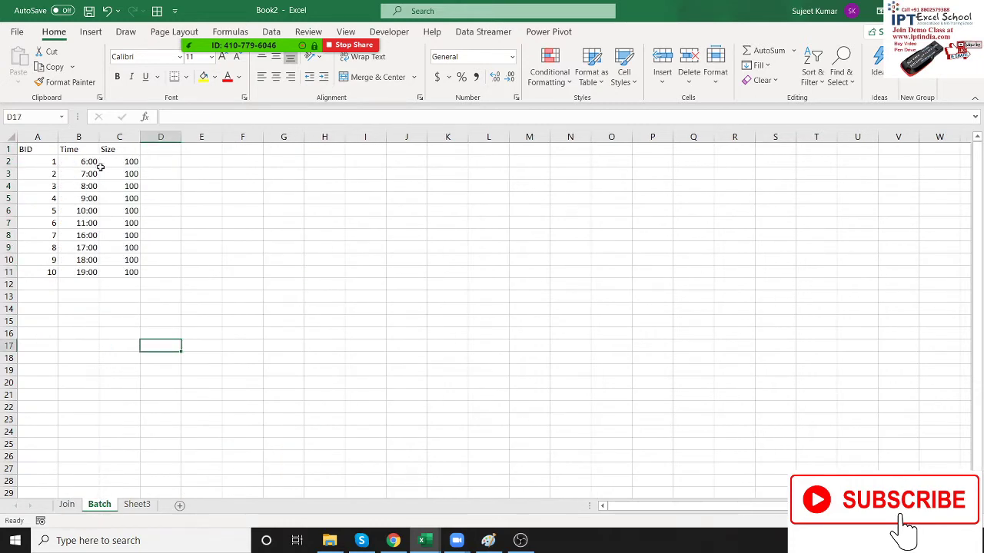
{"action": "left_click_drag", "start_coordinate": [89, 162], "coordinate": [88, 272]}
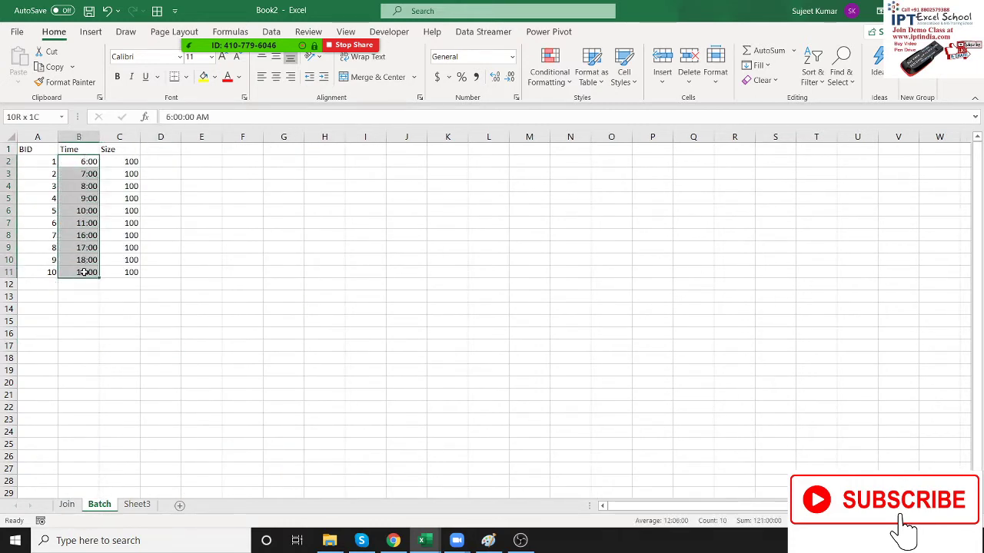
{"action": "left_click", "coordinate": [127, 162]}
{"action": "left_click", "coordinate": [150, 161]}
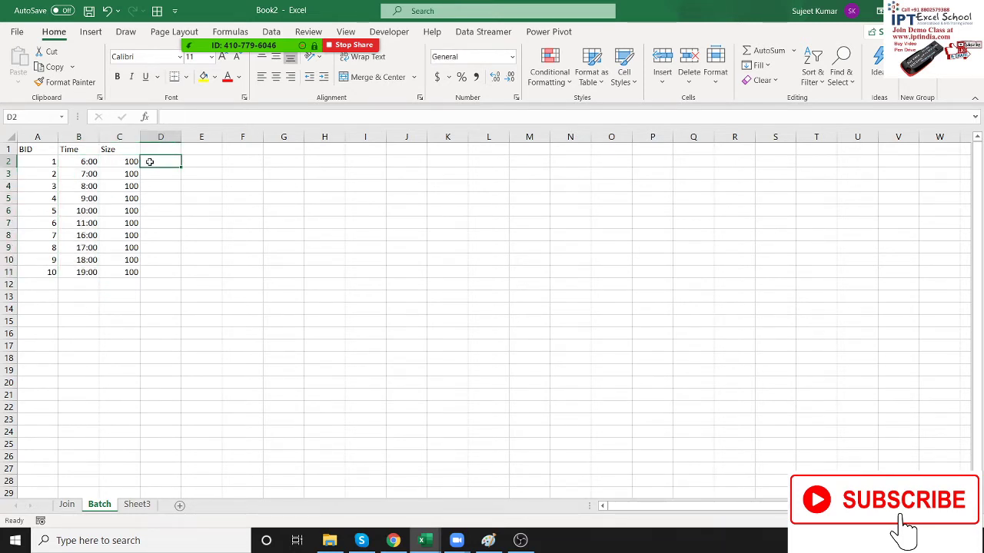
{"action": "left_click_drag", "start_coordinate": [92, 162], "coordinate": [117, 270]}
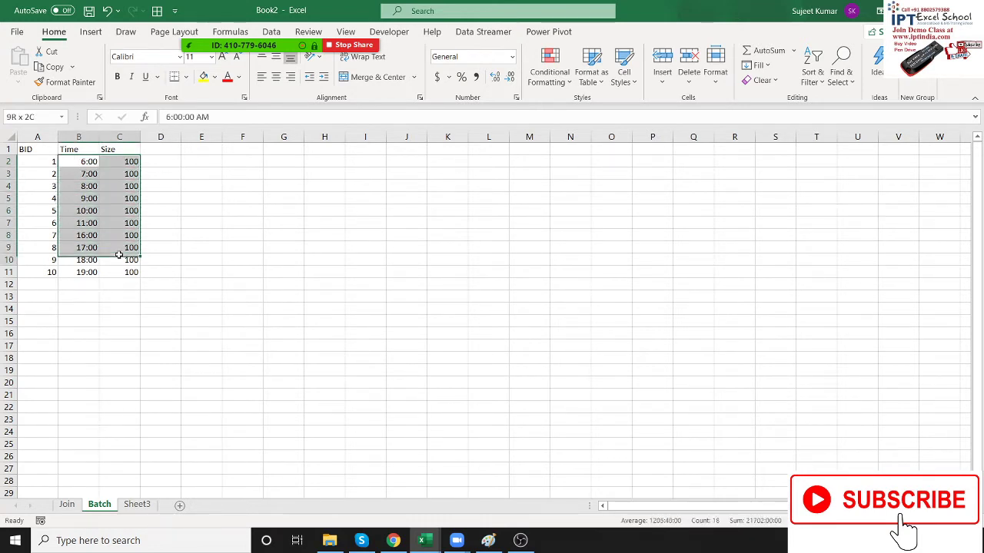
{"action": "mouse_move", "coordinate": [241, 4]}
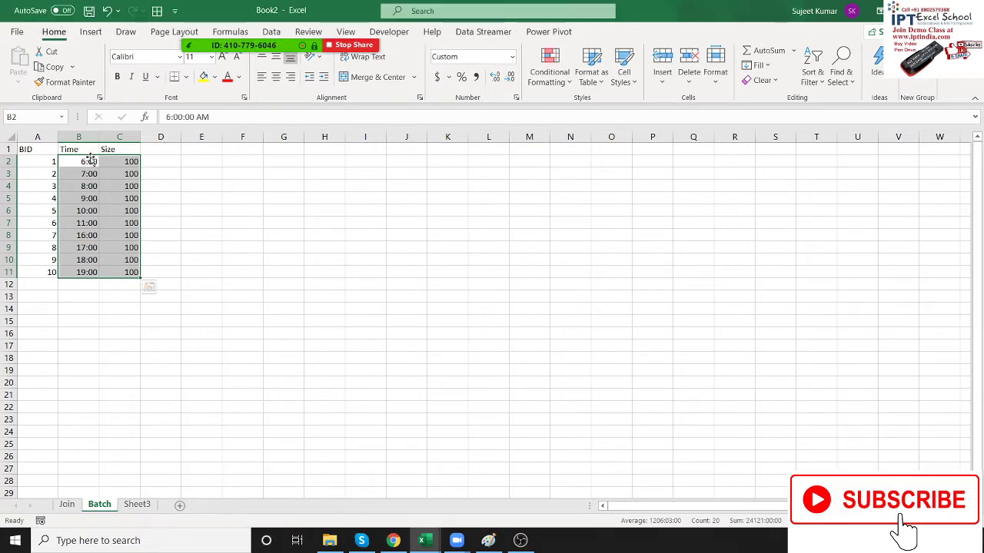
- Compare Join's batch codes in D3:D7 against Batch's Time values in B2:B11
{"action": "left_click", "coordinate": [66, 504]}
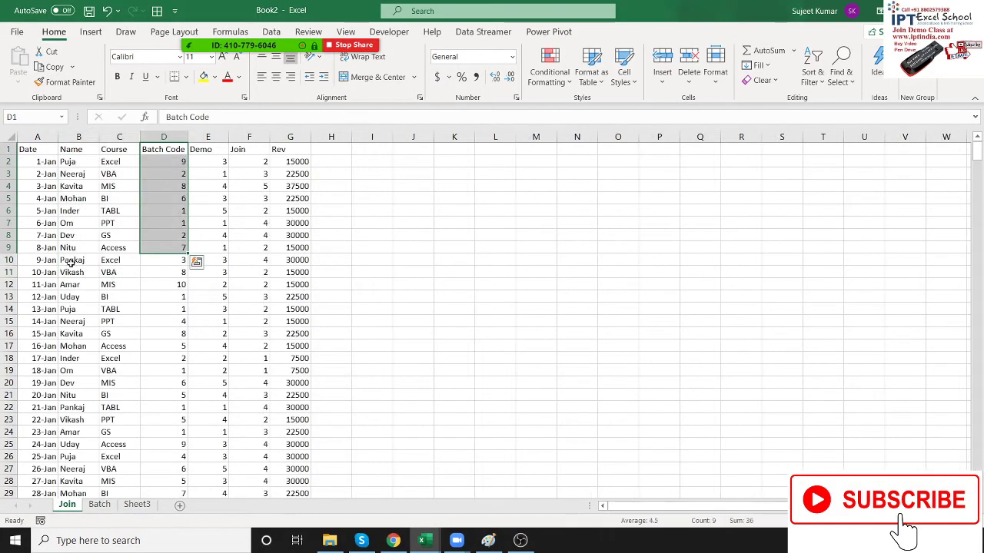
{"action": "left_click", "coordinate": [46, 150]}
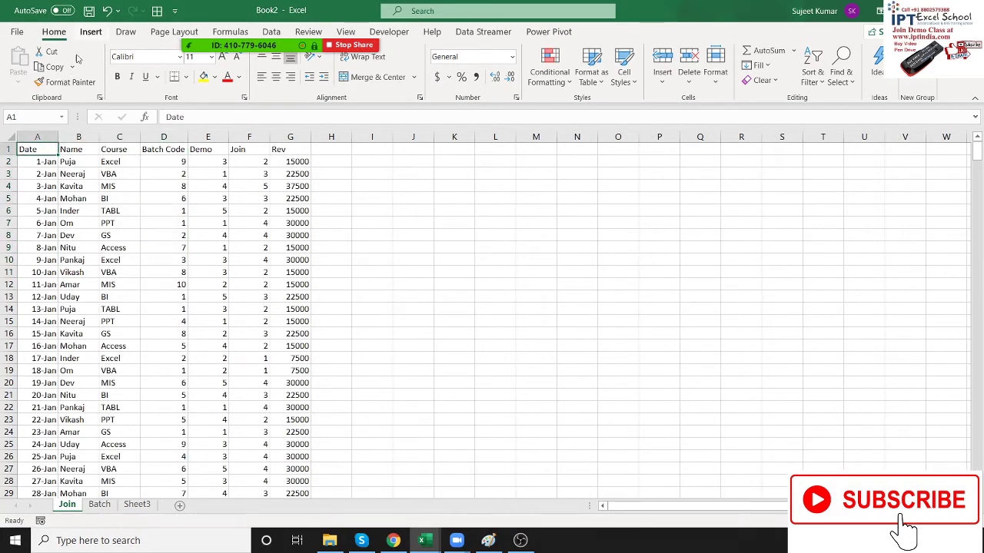
{"action": "left_click", "coordinate": [91, 32]}
{"action": "left_click", "coordinate": [164, 138]}
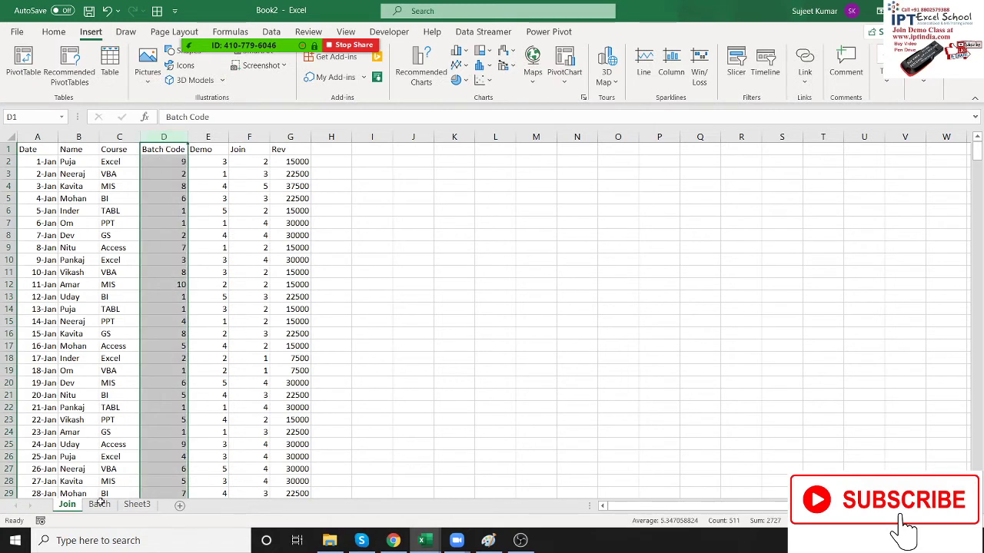
{"action": "left_click_drag", "start_coordinate": [176, 174], "coordinate": [174, 224]}
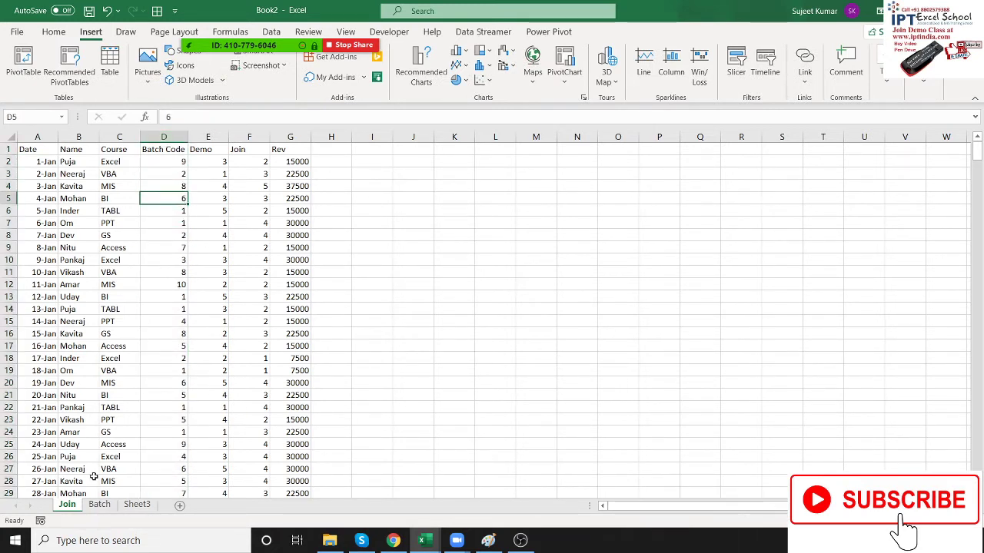
{"action": "left_click", "coordinate": [99, 504]}
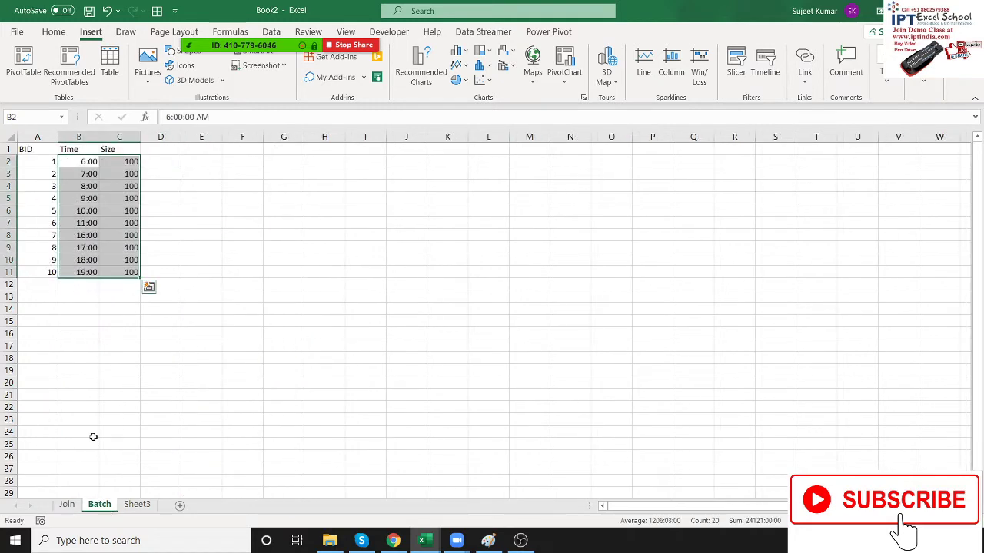
{"action": "left_click", "coordinate": [62, 223]}
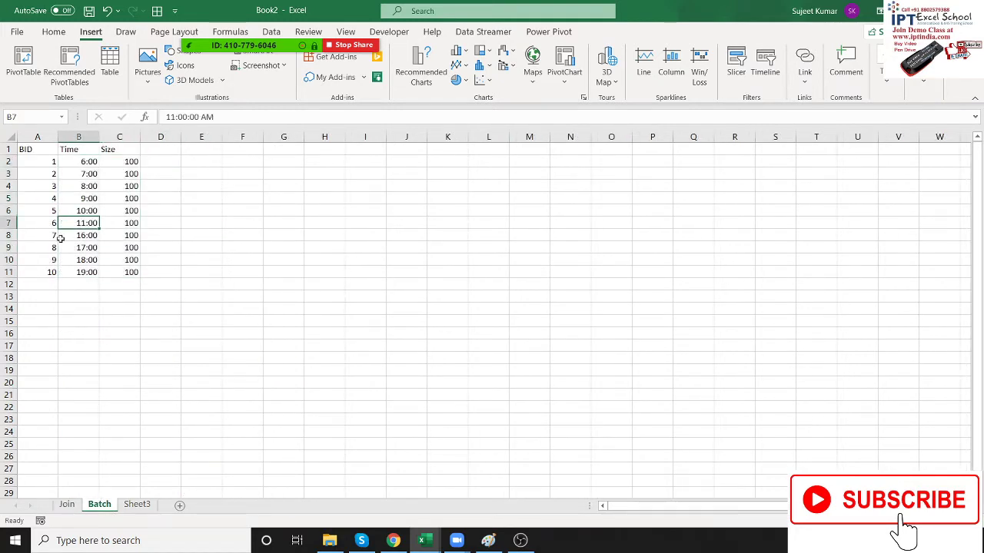
{"action": "left_click_drag", "start_coordinate": [83, 161], "coordinate": [73, 270]}
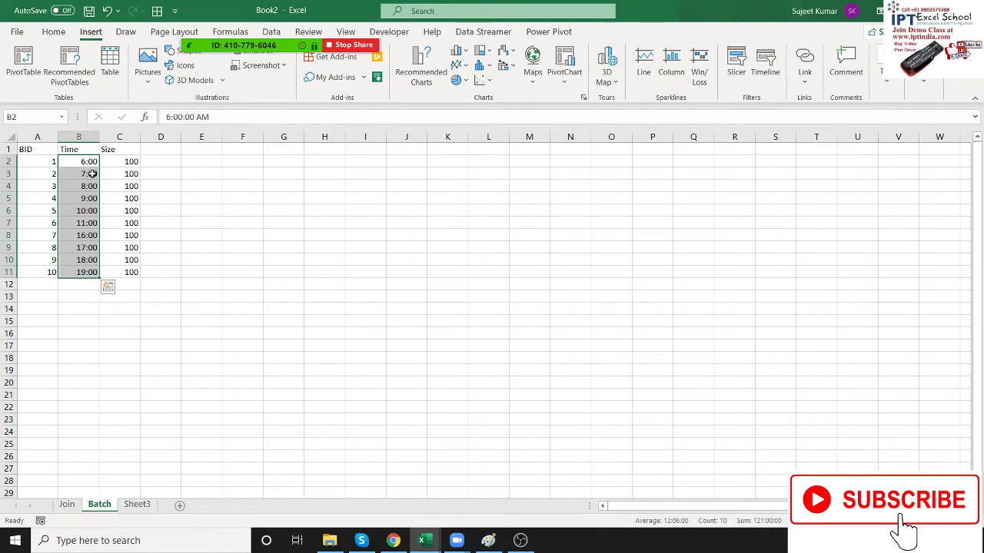
{"action": "left_click_drag", "start_coordinate": [86, 222], "coordinate": [87, 238]}
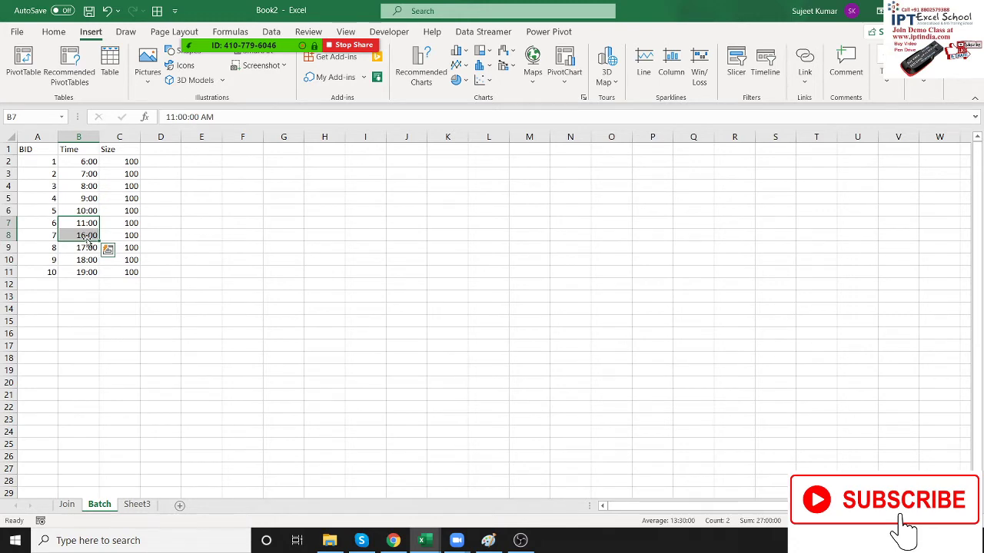
- Match Join's first batch code with Batch rows A2:C7, ending inside the Join table
{"action": "left_click", "coordinate": [66, 506]}
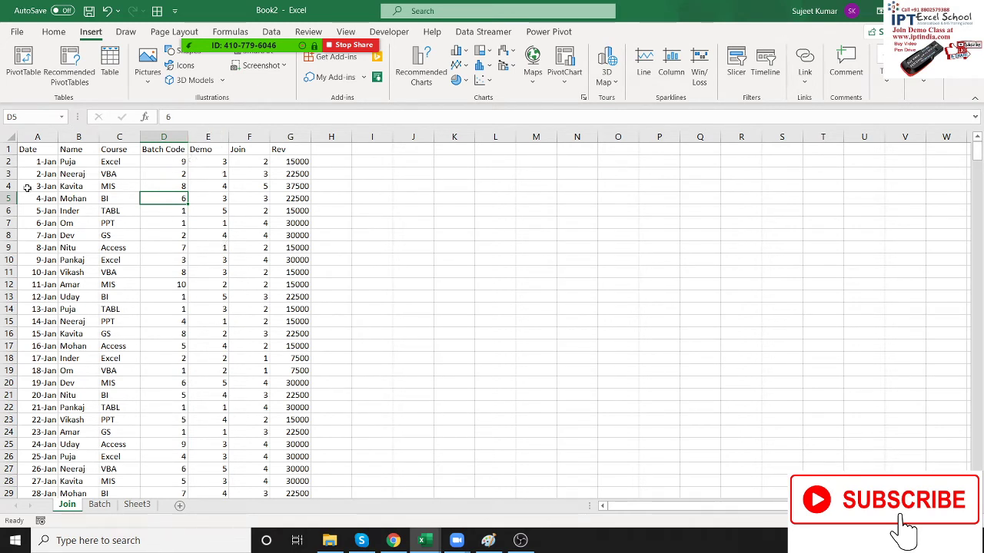
{"action": "left_click", "coordinate": [175, 163]}
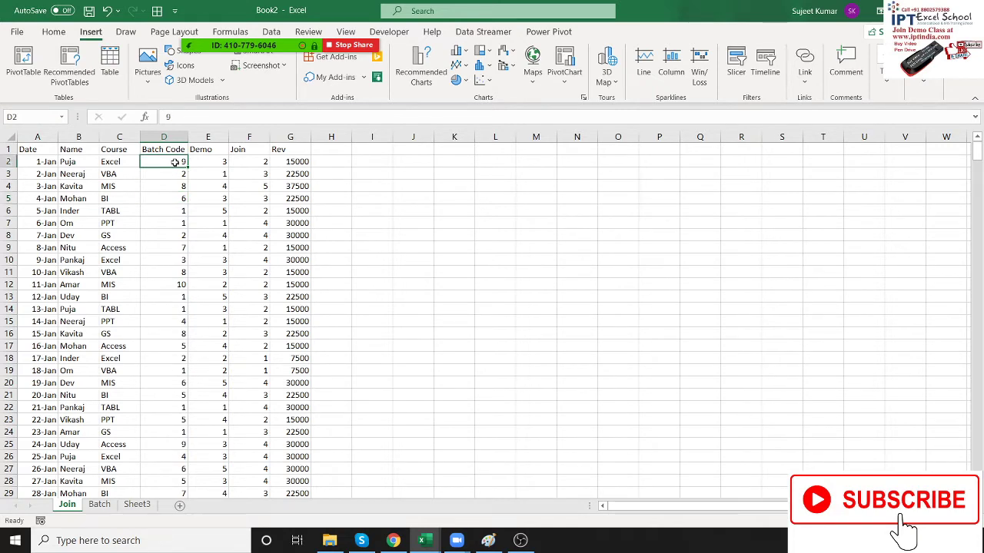
{"action": "left_click", "coordinate": [99, 504]}
{"action": "left_click", "coordinate": [53, 161]}
{"action": "left_click_drag", "start_coordinate": [100, 213], "coordinate": [116, 224]}
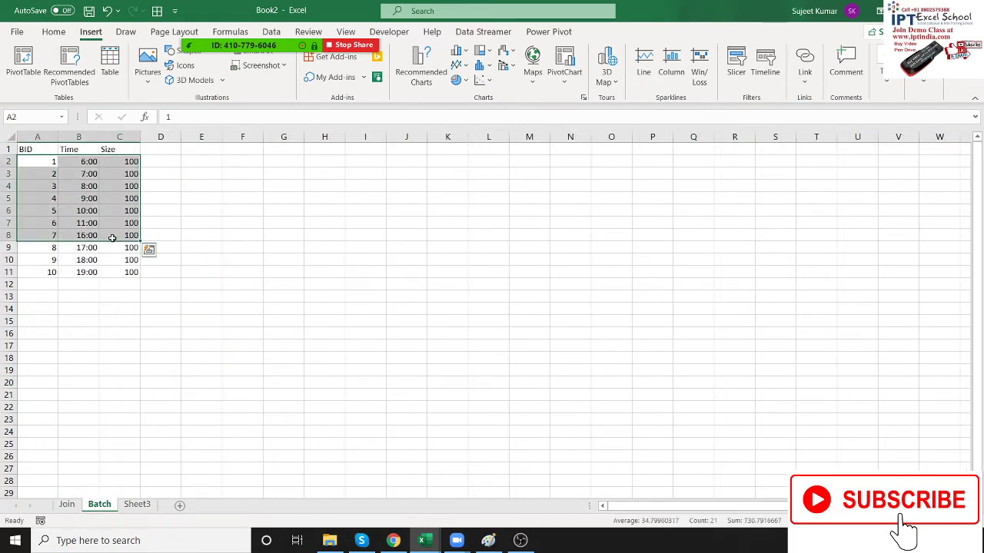
{"action": "left_click", "coordinate": [67, 504]}
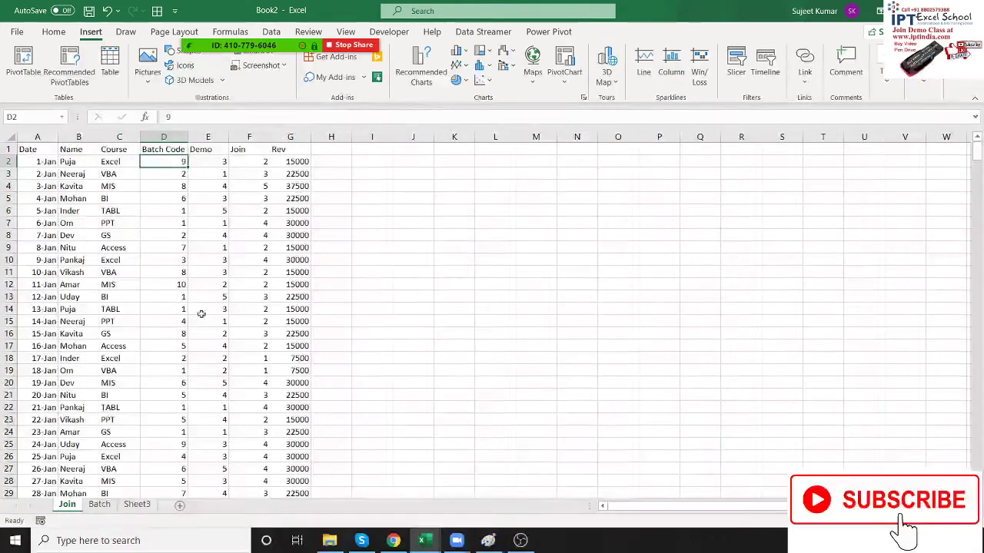
{"action": "left_click", "coordinate": [331, 165]}
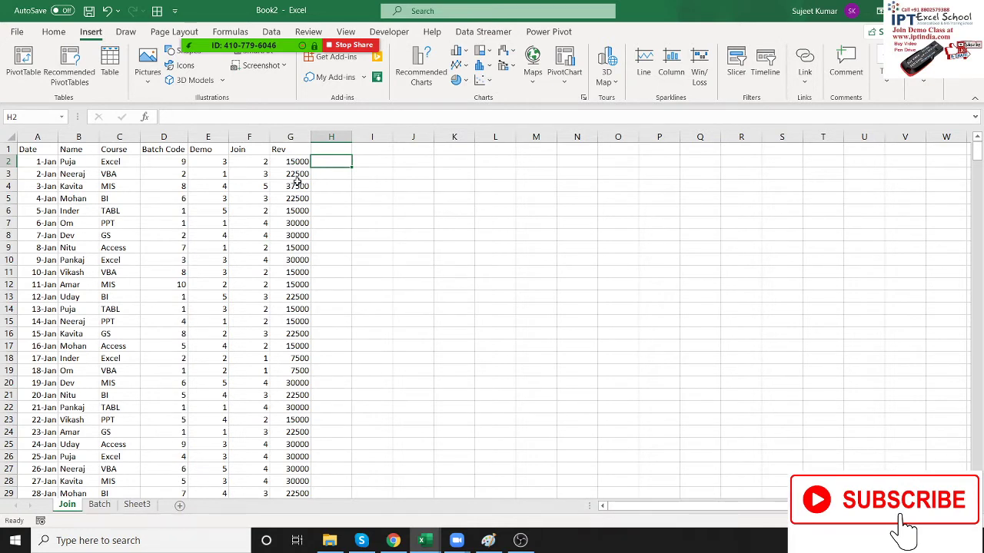
{"action": "left_click", "coordinate": [36, 150]}
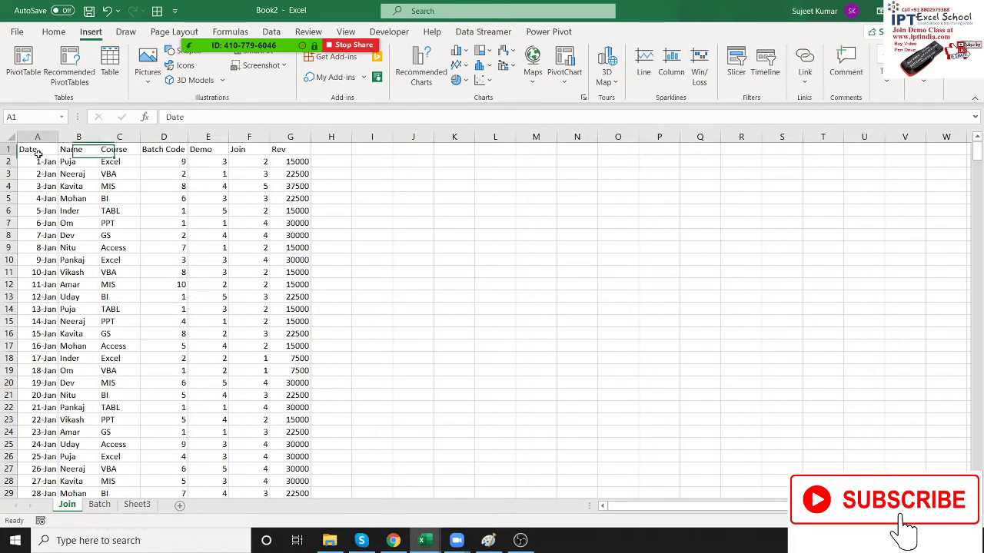
- Build an empty PivotTable1 on new Sheet4 from Join's data in the Data Model, then select the Batch data
{"action": "left_click", "coordinate": [24, 83]}
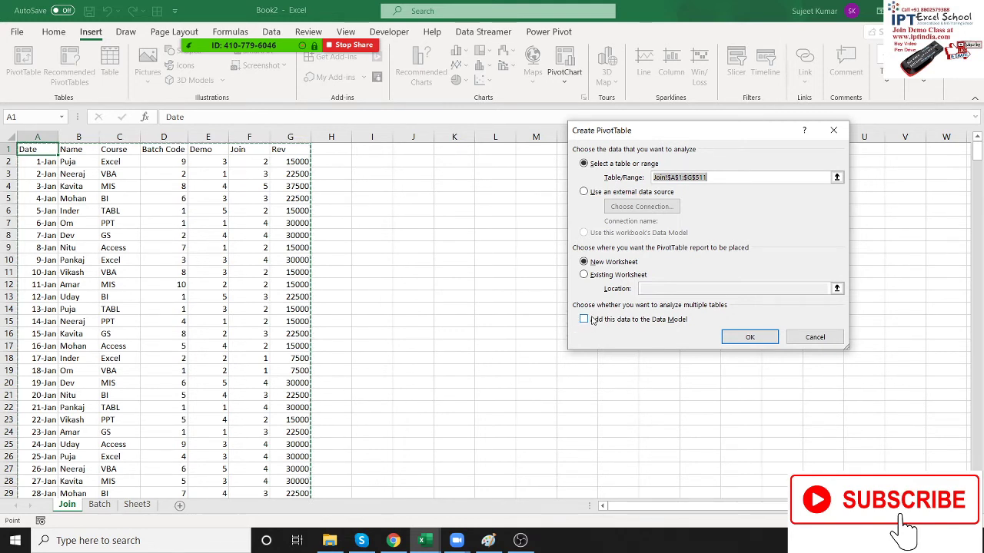
{"action": "left_click", "coordinate": [604, 324]}
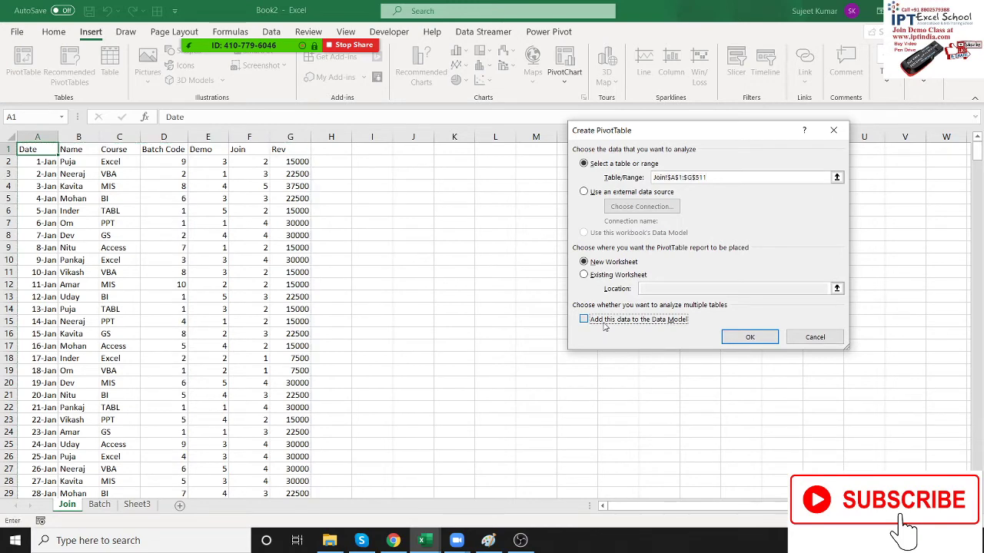
{"action": "left_click", "coordinate": [603, 326]}
{"action": "left_click", "coordinate": [764, 342]}
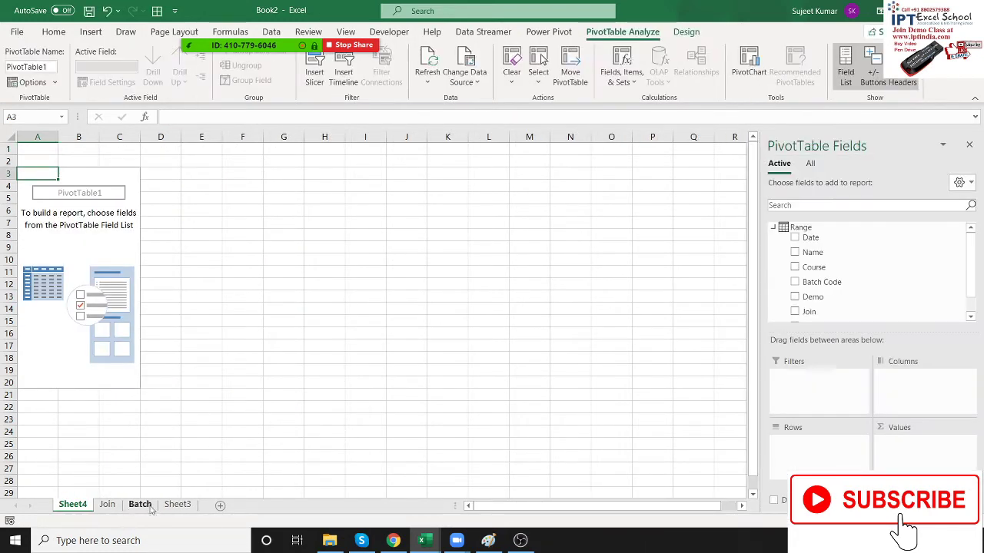
{"action": "left_click", "coordinate": [139, 505]}
{"action": "left_click_drag", "start_coordinate": [46, 151], "coordinate": [125, 270]}
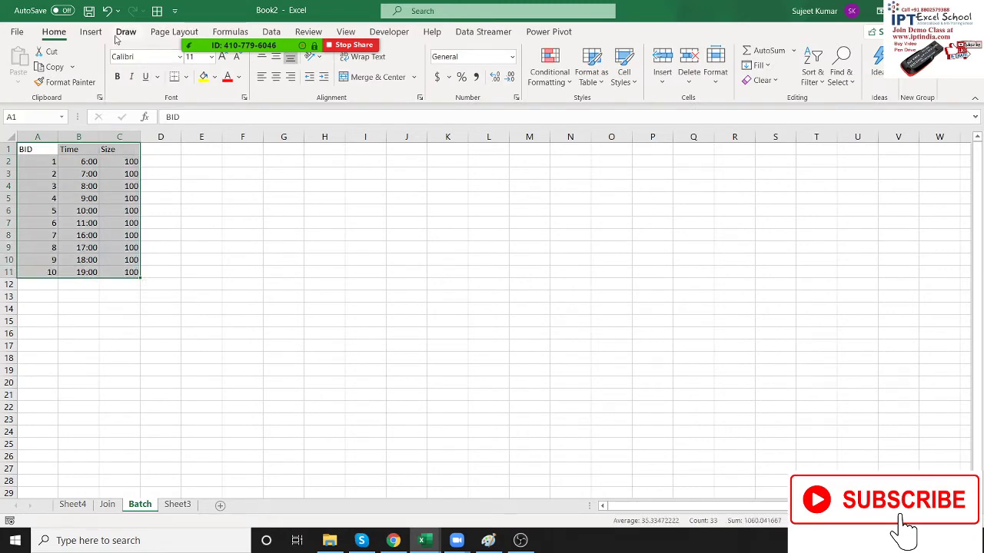
- Create PivotTable2 on a new sheet from the Batch data, added to the Data Model
{"action": "left_click", "coordinate": [91, 33]}
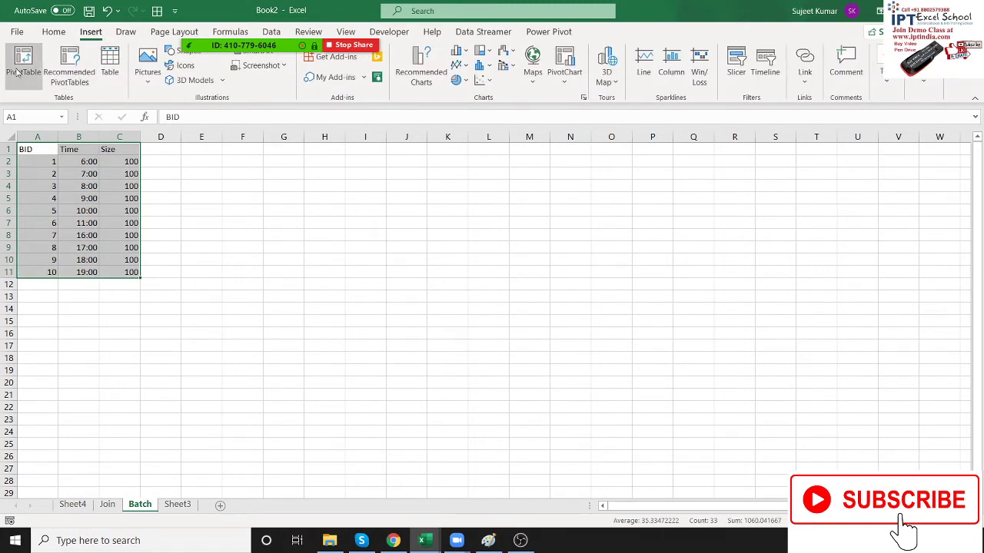
{"action": "left_click", "coordinate": [12, 69]}
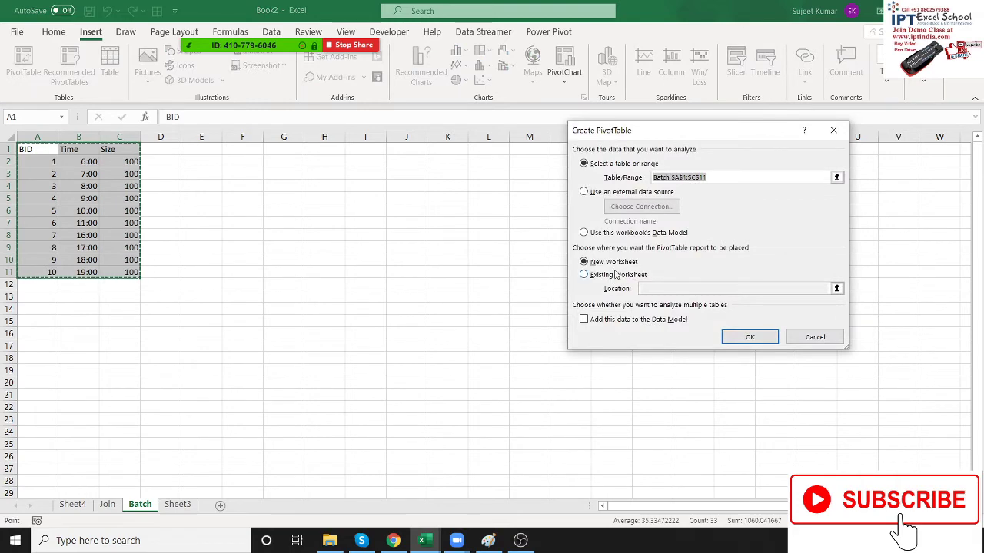
{"action": "left_click", "coordinate": [614, 319]}
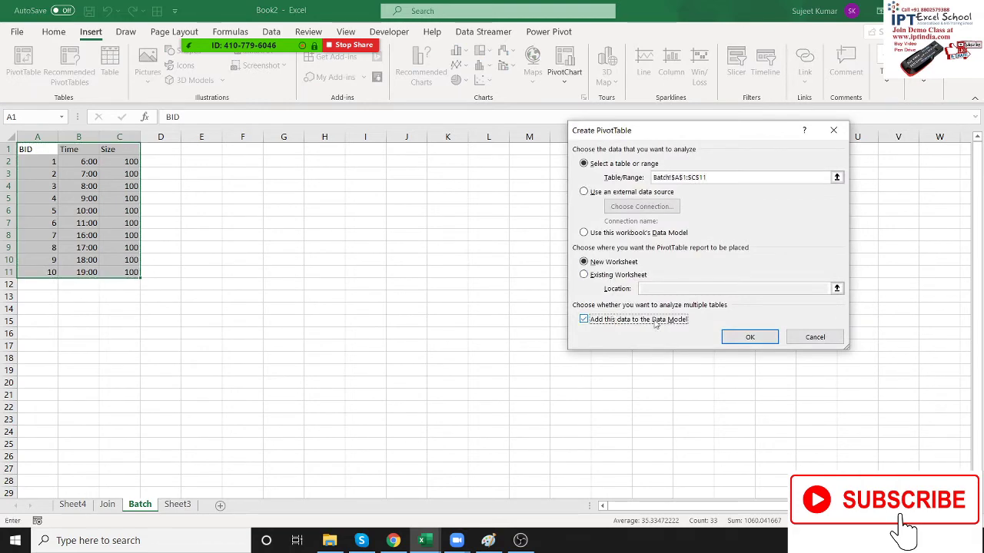
{"action": "left_click", "coordinate": [740, 342]}
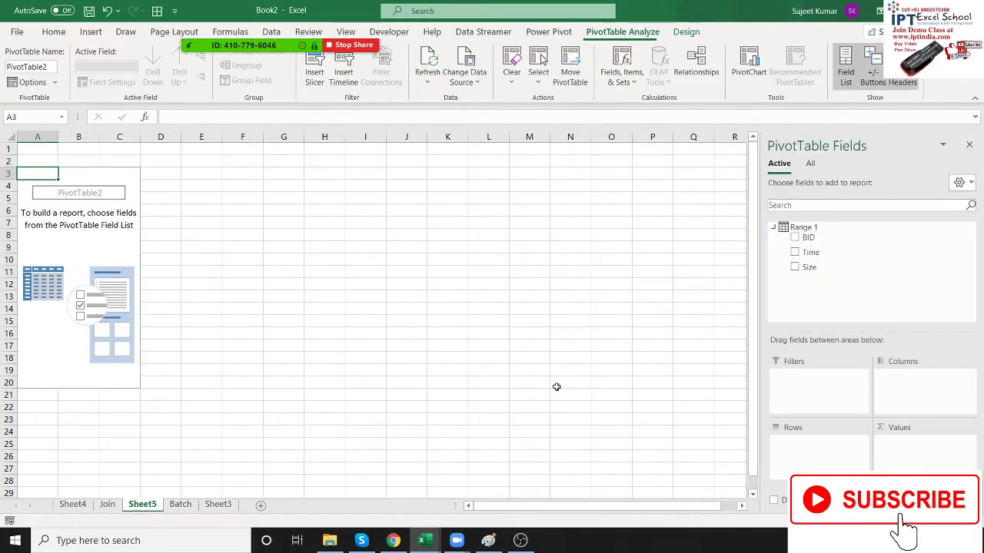
- Move the Sheet5 tab so it sits before the Join sheet
{"action": "left_click", "coordinate": [180, 504]}
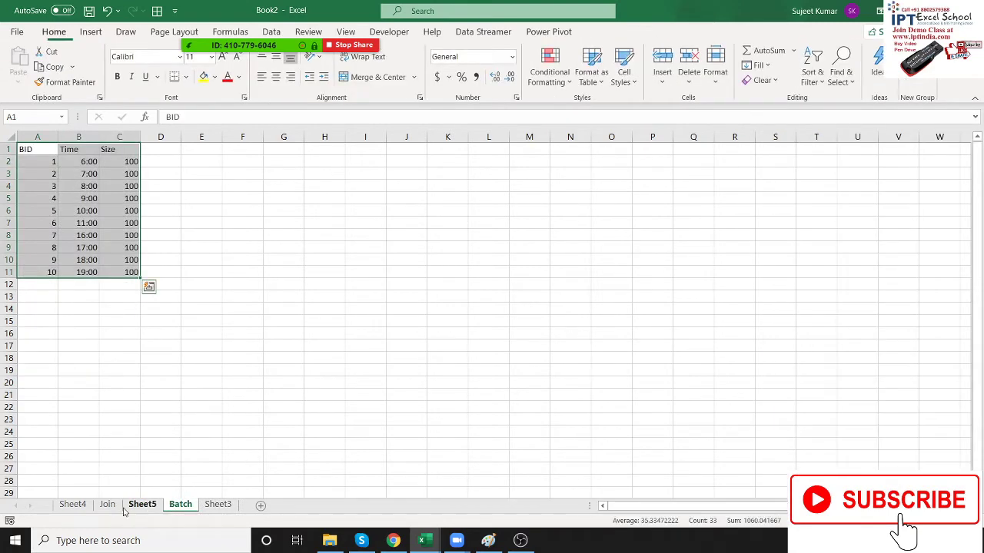
{"action": "left_click", "coordinate": [108, 504]}
{"action": "left_click_drag", "start_coordinate": [142, 504], "coordinate": [105, 504]}
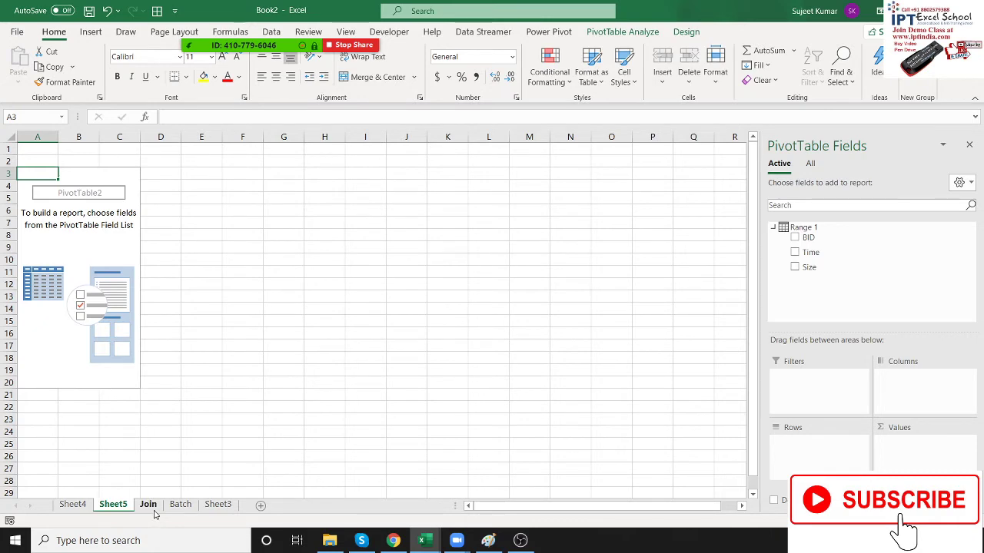
{"action": "left_click", "coordinate": [150, 507]}
{"action": "left_click", "coordinate": [177, 509]}
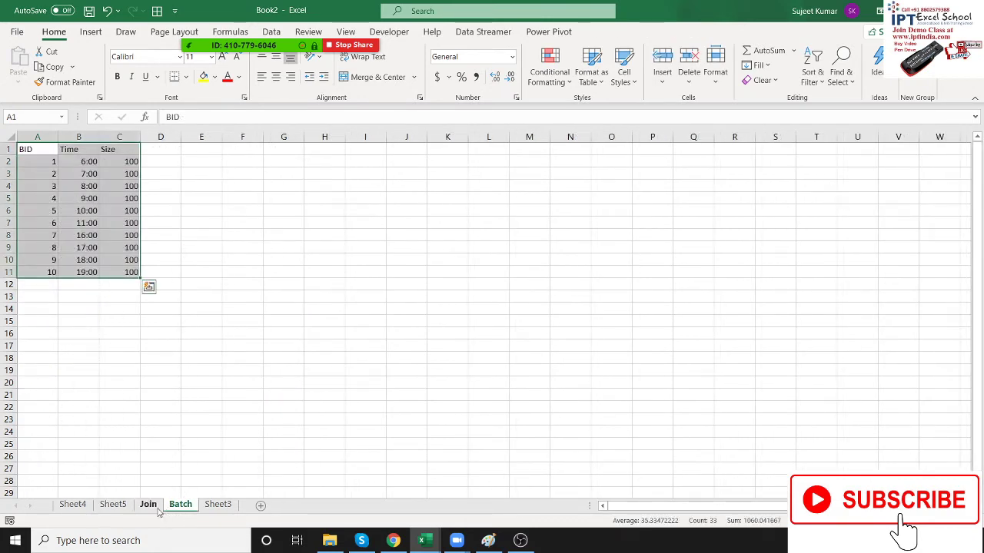
{"action": "left_click", "coordinate": [153, 508]}
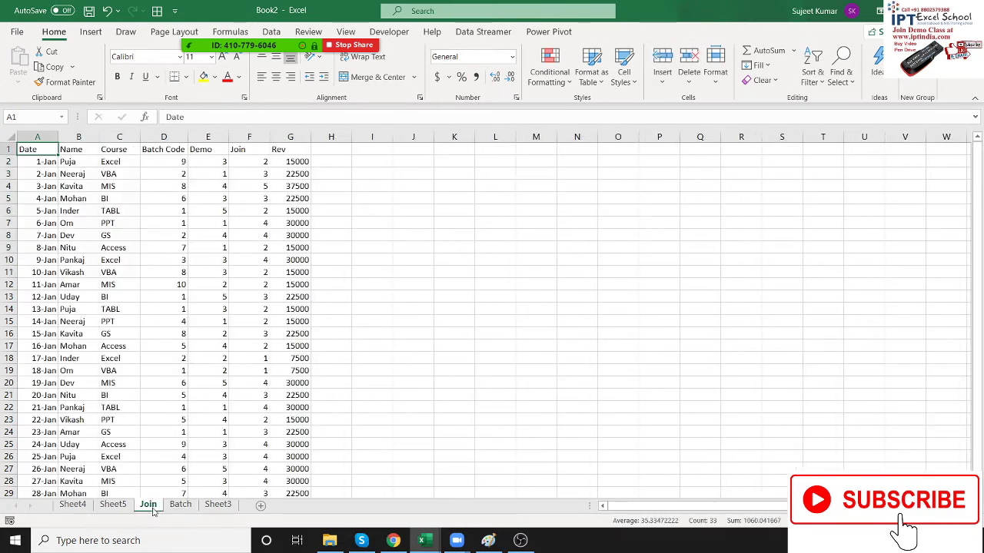
- Select Join's Batch Code column and Batch's BID column to compare them
{"action": "left_click", "coordinate": [176, 149]}
{"action": "key", "text": "ctrl+shift+Down"}
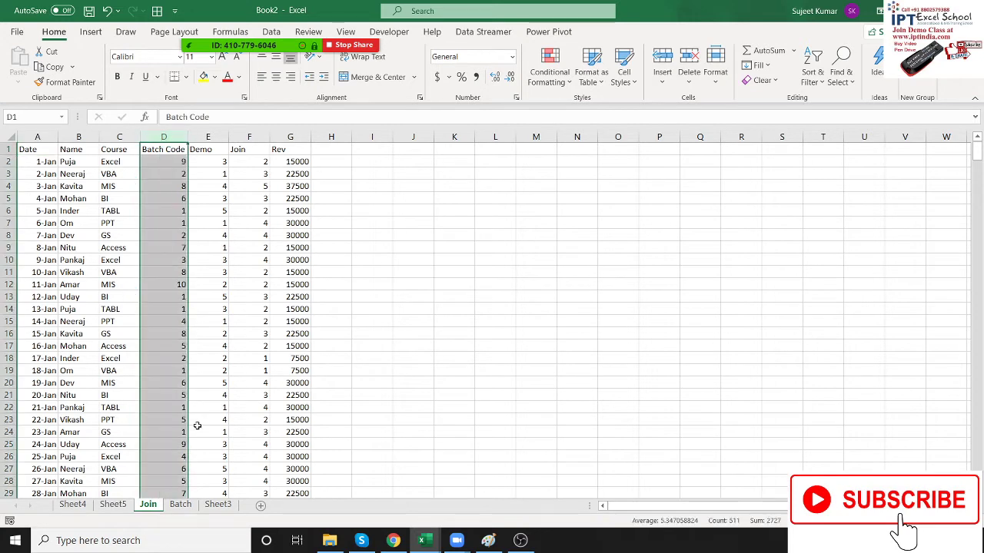
{"action": "left_click", "coordinate": [182, 504]}
{"action": "left_click", "coordinate": [40, 136]}
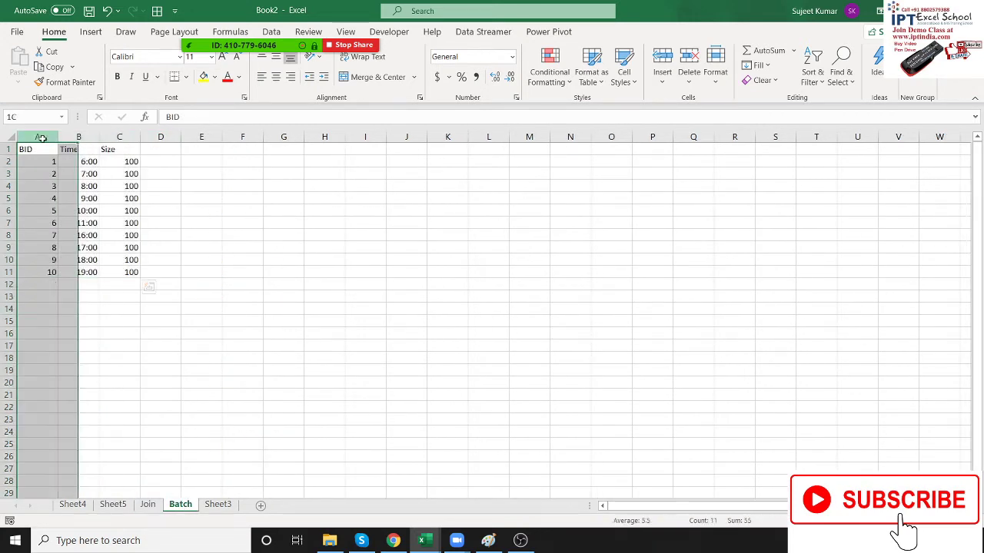
{"action": "left_click", "coordinate": [156, 507]}
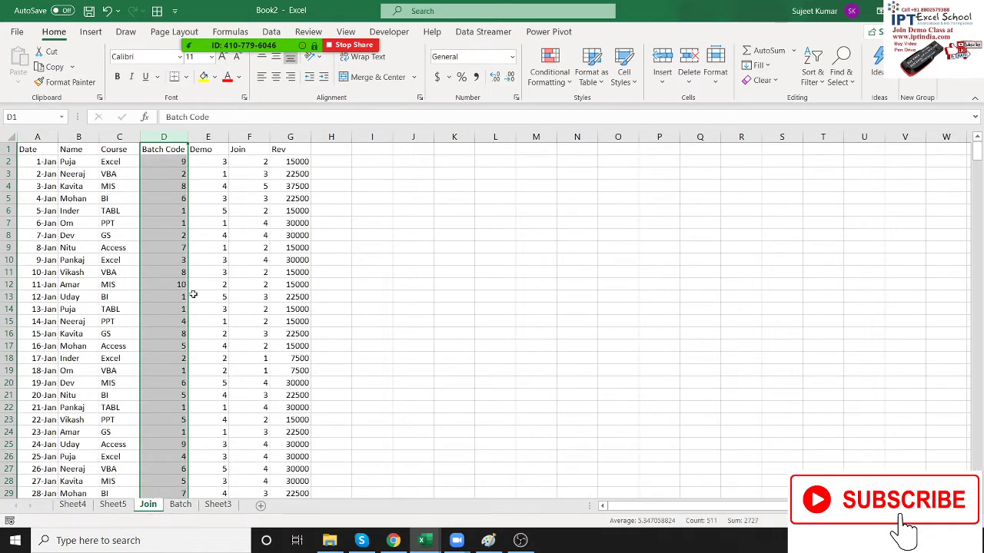
- Compare Join's Batch Code values D4:D15 with Batch's BID values A2:A11
{"action": "left_click_drag", "start_coordinate": [163, 186], "coordinate": [188, 322]}
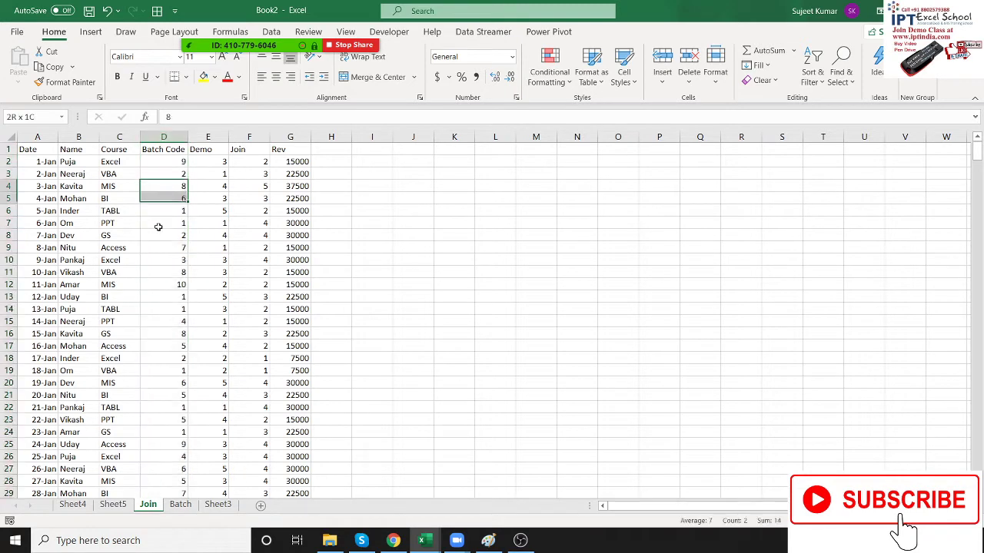
{"action": "left_click", "coordinate": [187, 507]}
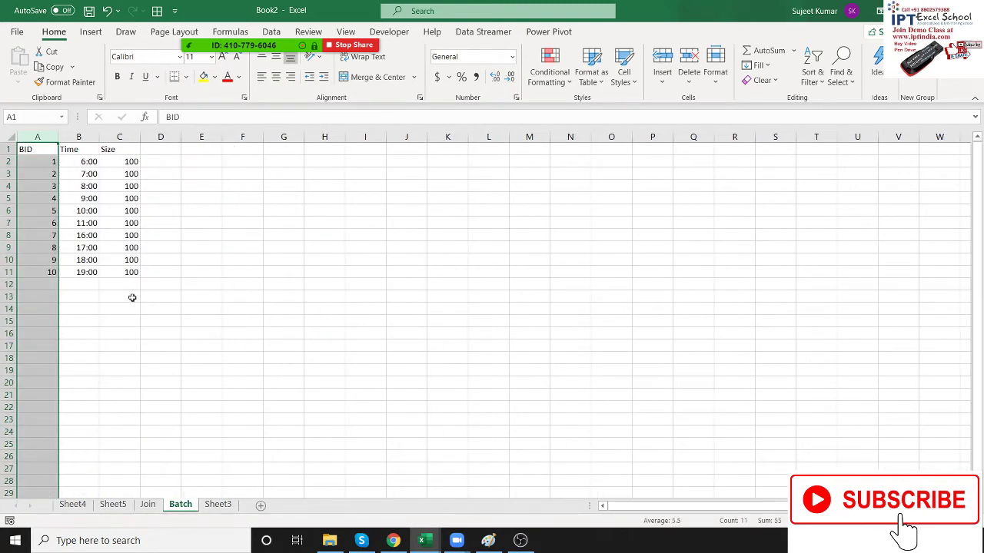
{"action": "left_click_drag", "start_coordinate": [53, 161], "coordinate": [49, 272]}
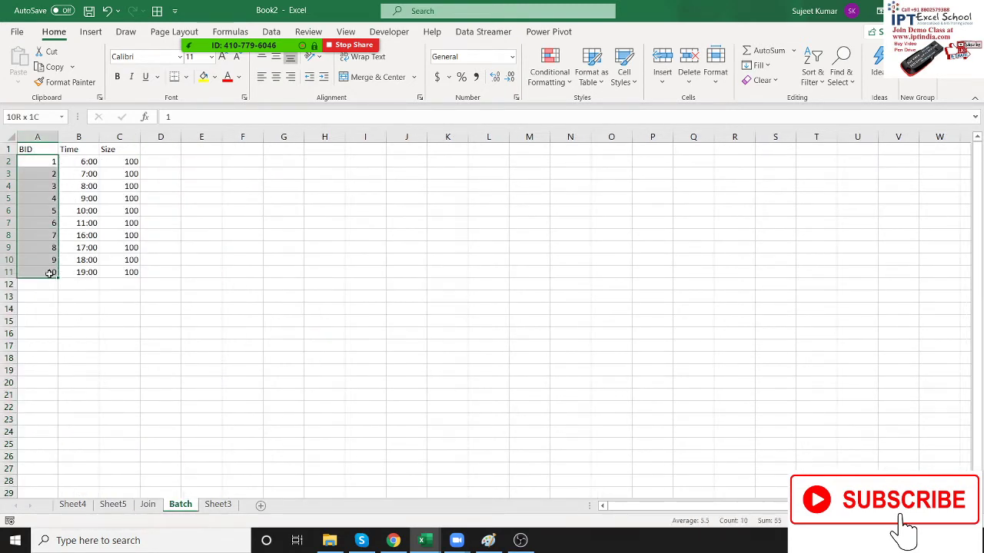
{"action": "left_click_drag", "start_coordinate": [49, 162], "coordinate": [50, 274]}
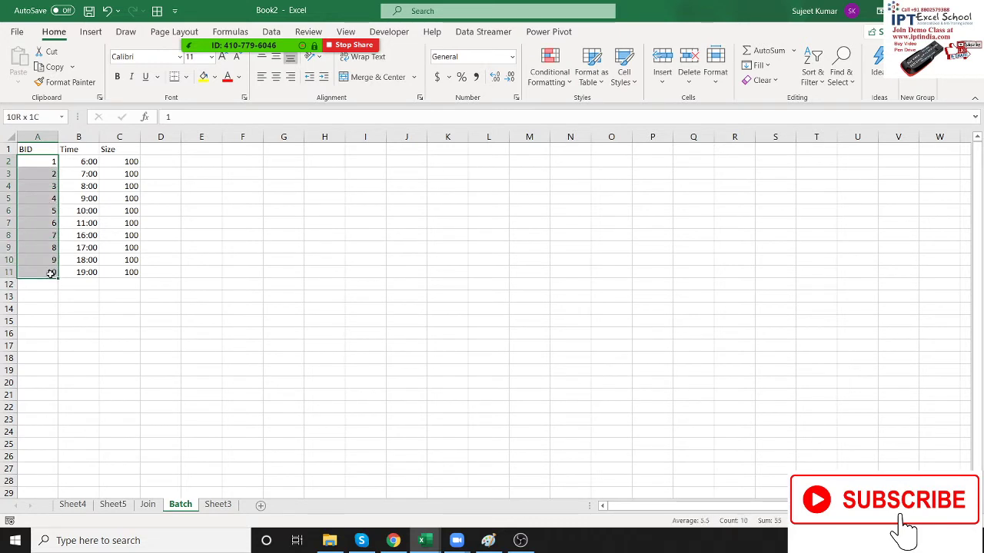
- Open Relationships from PivotTable Analyze for Sheet5's PivotTable2
{"action": "left_click", "coordinate": [127, 505]}
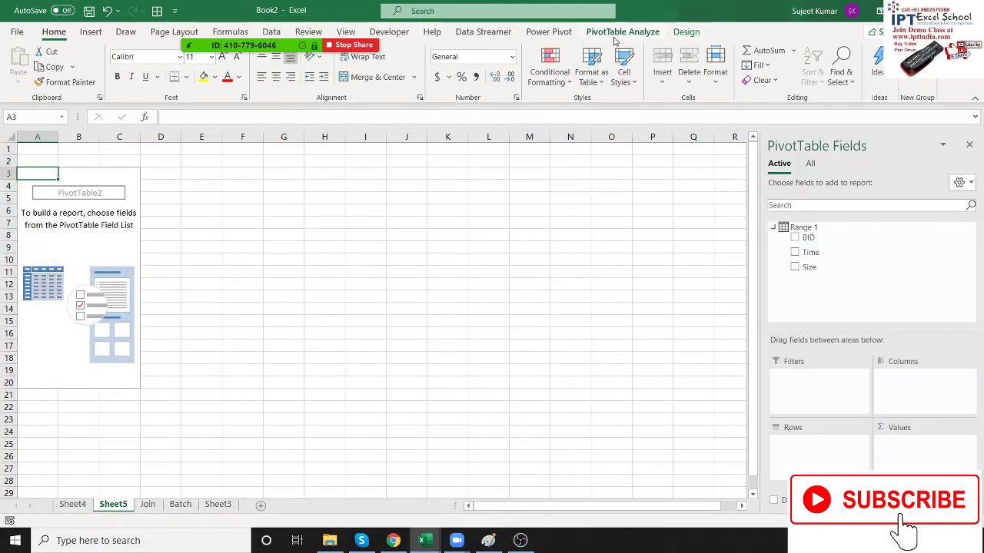
{"action": "left_click", "coordinate": [627, 34]}
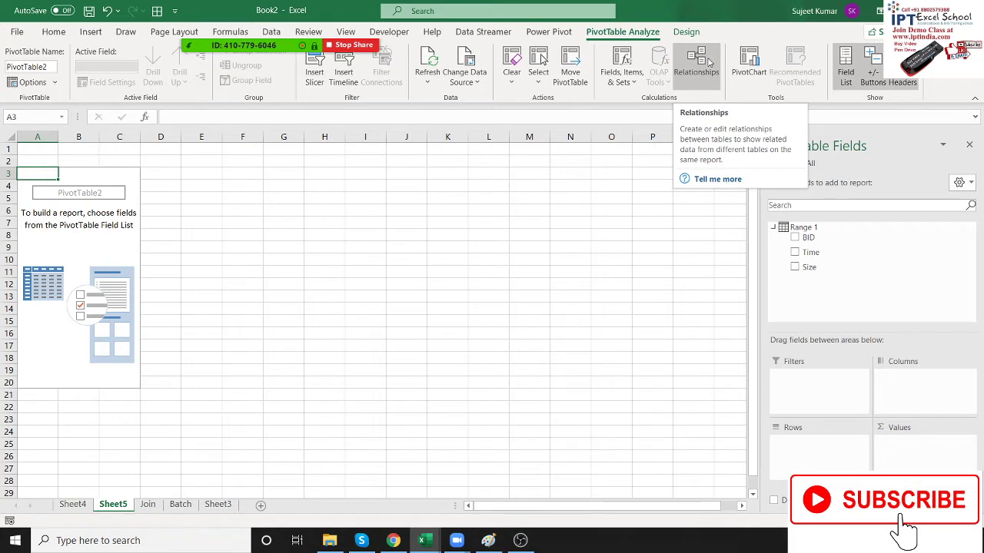
{"action": "left_click", "coordinate": [73, 505]}
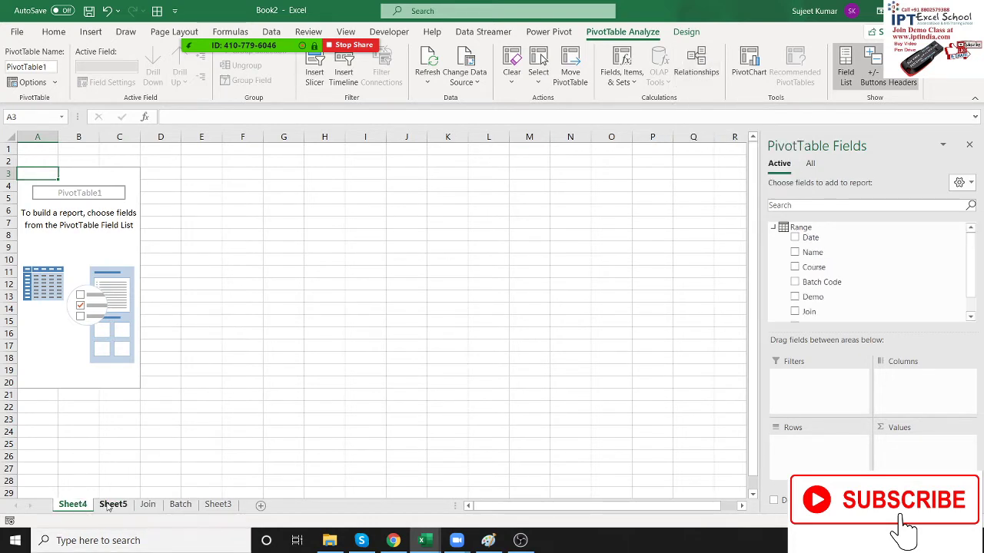
{"action": "left_click", "coordinate": [112, 505]}
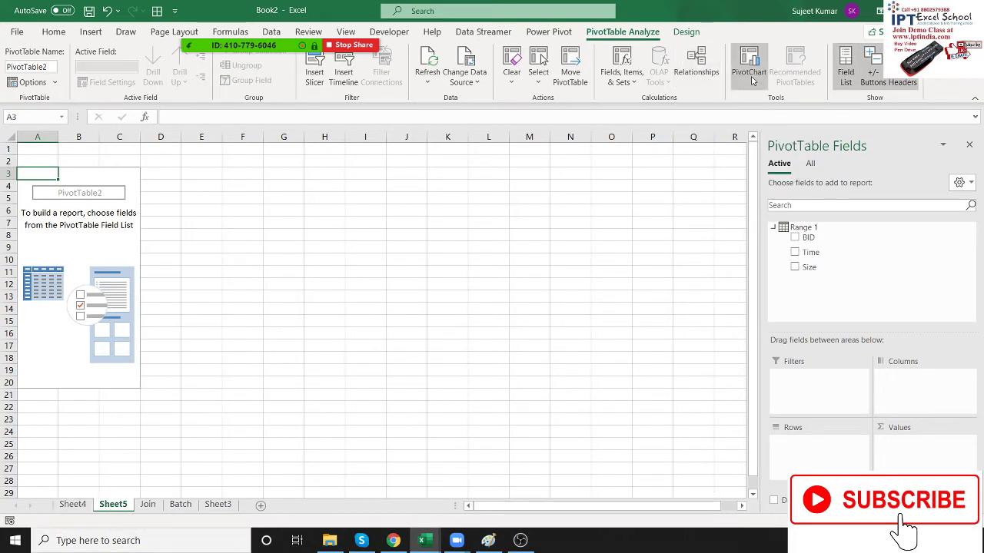
{"action": "left_click", "coordinate": [696, 68]}
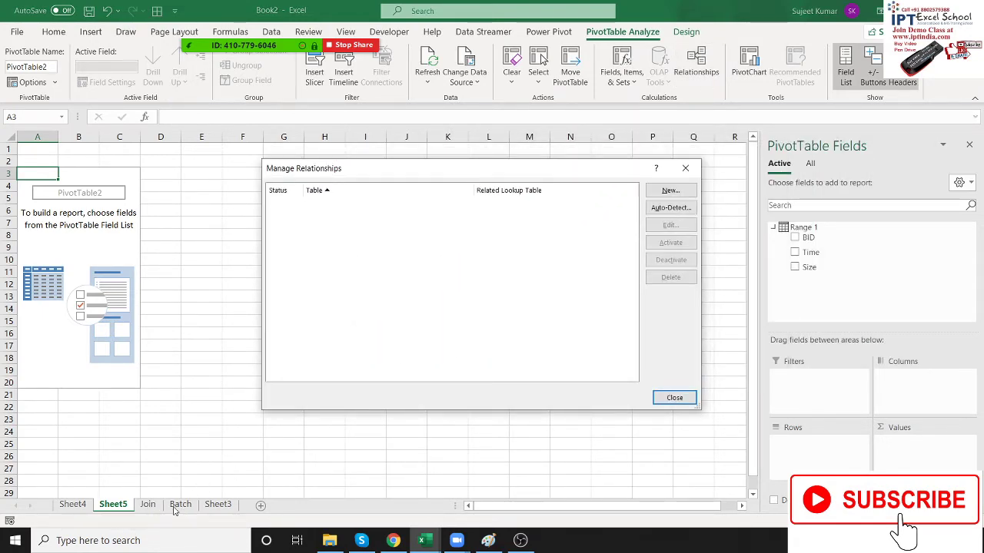
- Create a relationship from Range's Batch Code to Range 1's BID, then close the dialog
{"action": "left_click", "coordinate": [690, 193]}
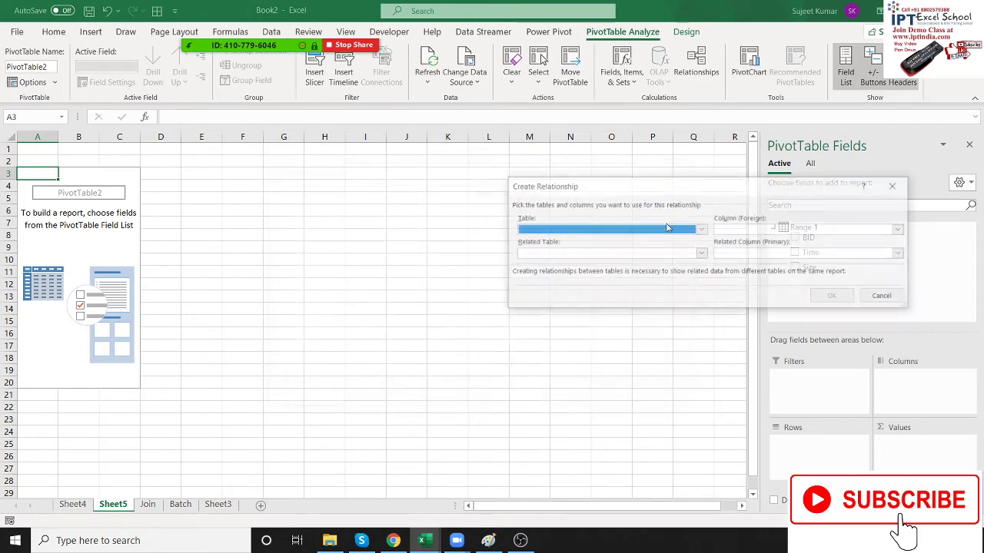
{"action": "left_click", "coordinate": [598, 230]}
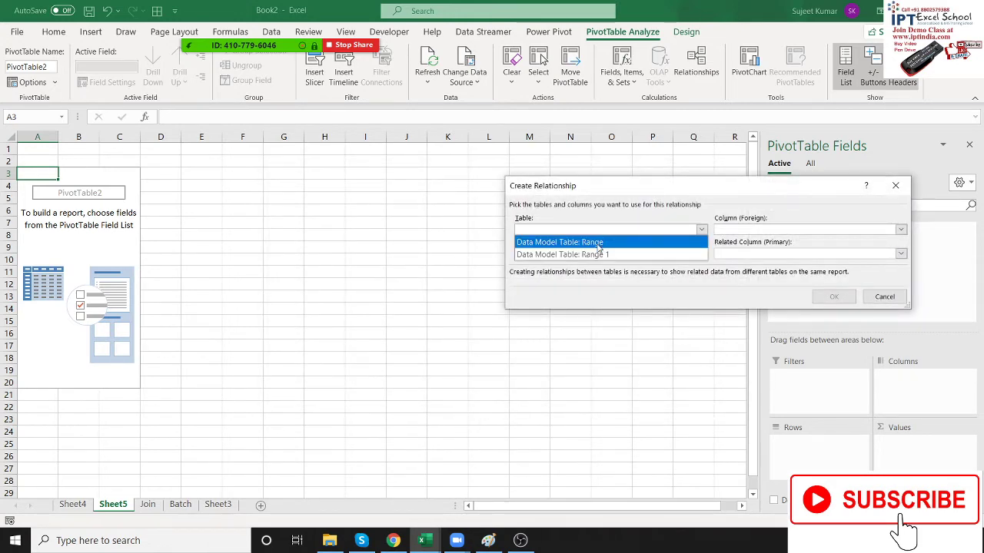
{"action": "left_click", "coordinate": [598, 243]}
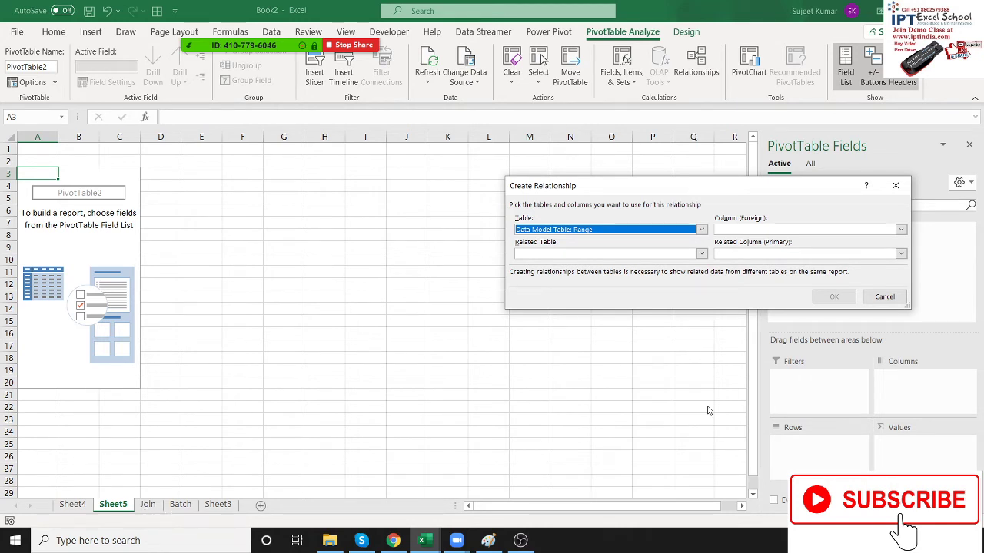
{"action": "left_click", "coordinate": [900, 229]}
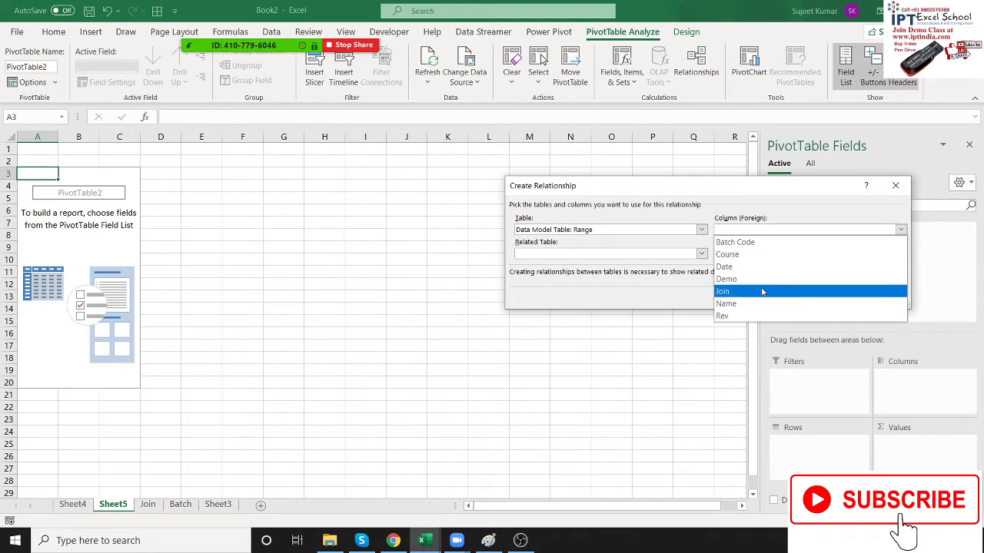
{"action": "left_click", "coordinate": [759, 243]}
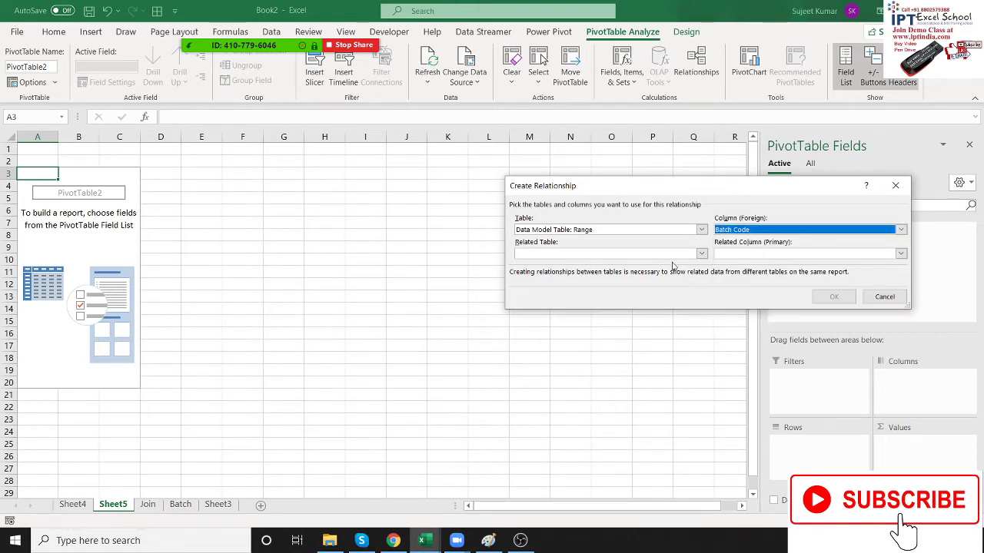
{"action": "left_click", "coordinate": [701, 253]}
{"action": "left_click", "coordinate": [653, 280]}
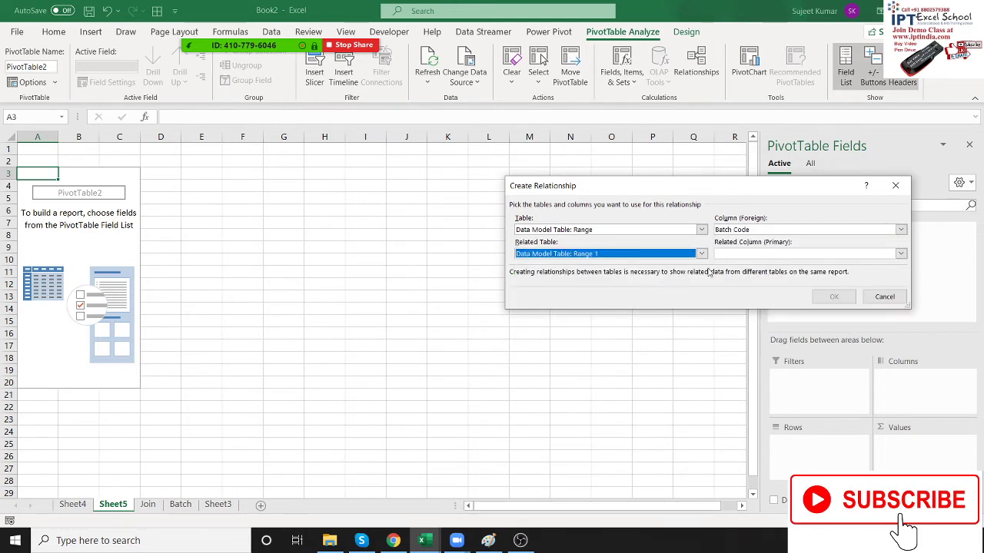
{"action": "left_click", "coordinate": [730, 254]}
{"action": "left_click", "coordinate": [731, 267]}
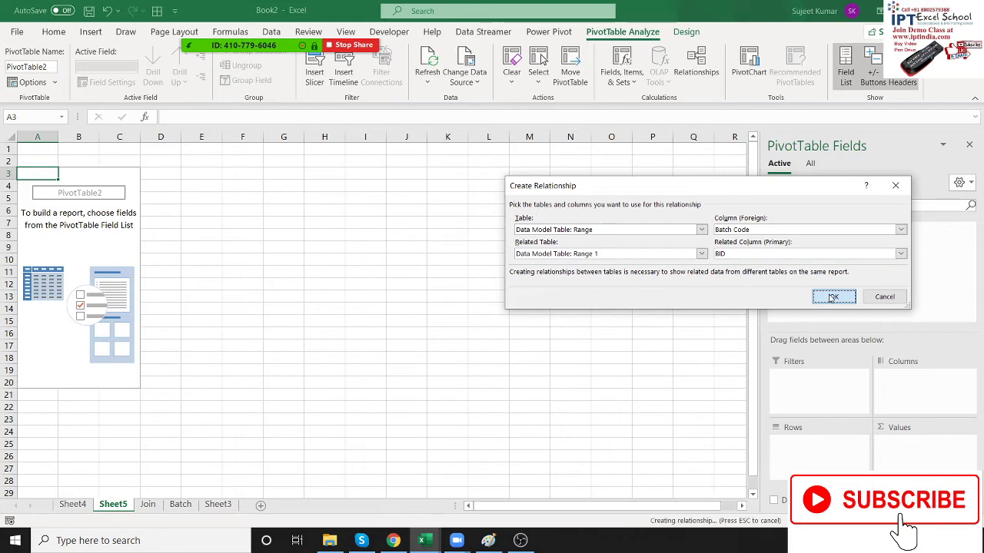
{"action": "left_click", "coordinate": [677, 398]}
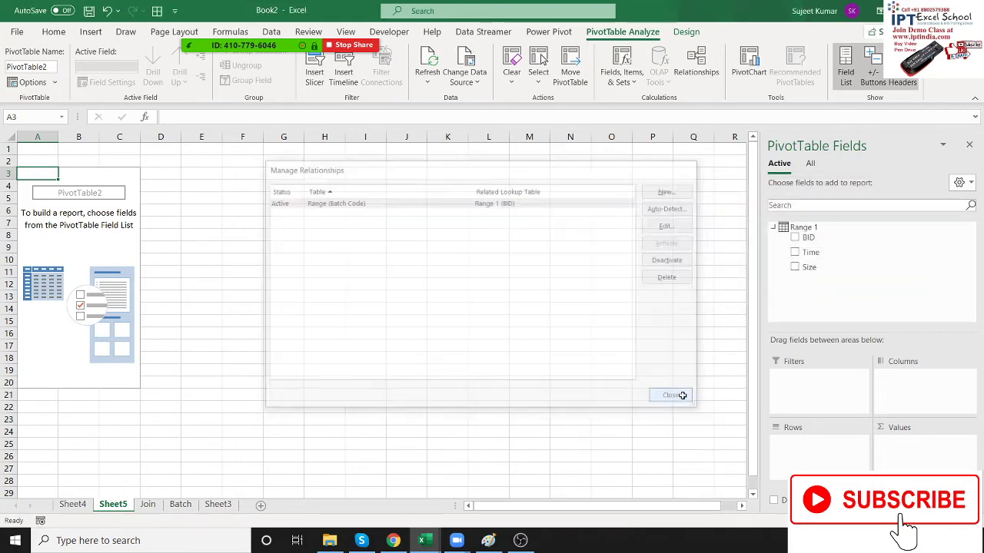
- Show all data-model tables and place Range 1's Time field in the pivot's rows
{"action": "left_click", "coordinate": [809, 165]}
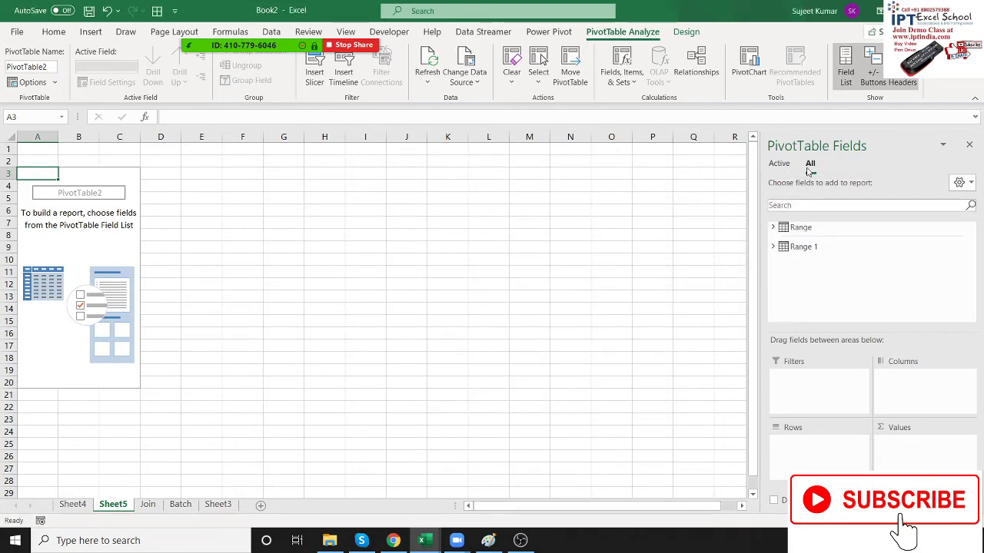
{"action": "left_click", "coordinate": [773, 246]}
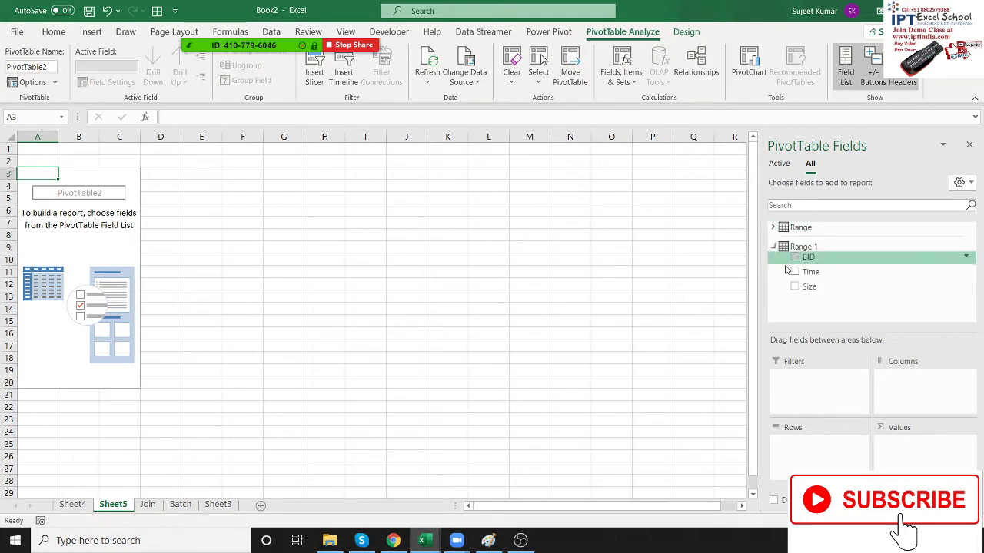
{"action": "left_click_drag", "start_coordinate": [803, 275], "coordinate": [70, 236]}
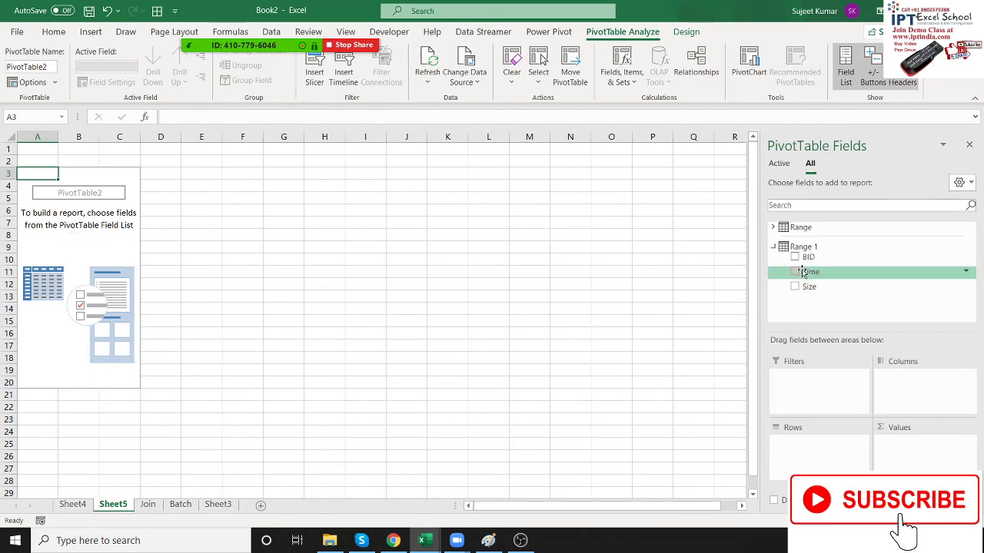
{"action": "left_click_drag", "start_coordinate": [66, 240], "coordinate": [798, 275]}
{"action": "left_click", "coordinate": [810, 274]}
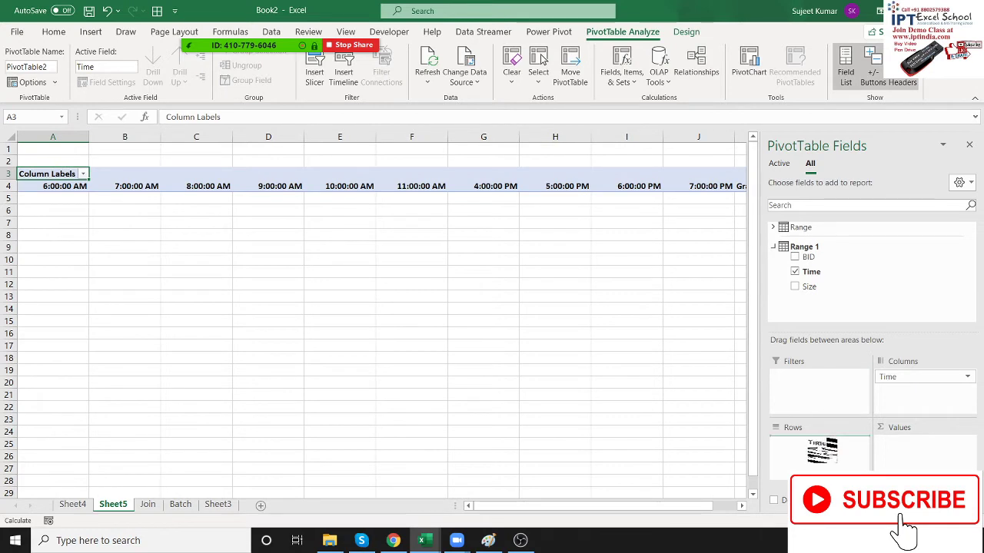
{"action": "left_click_drag", "start_coordinate": [811, 275], "coordinate": [810, 449]}
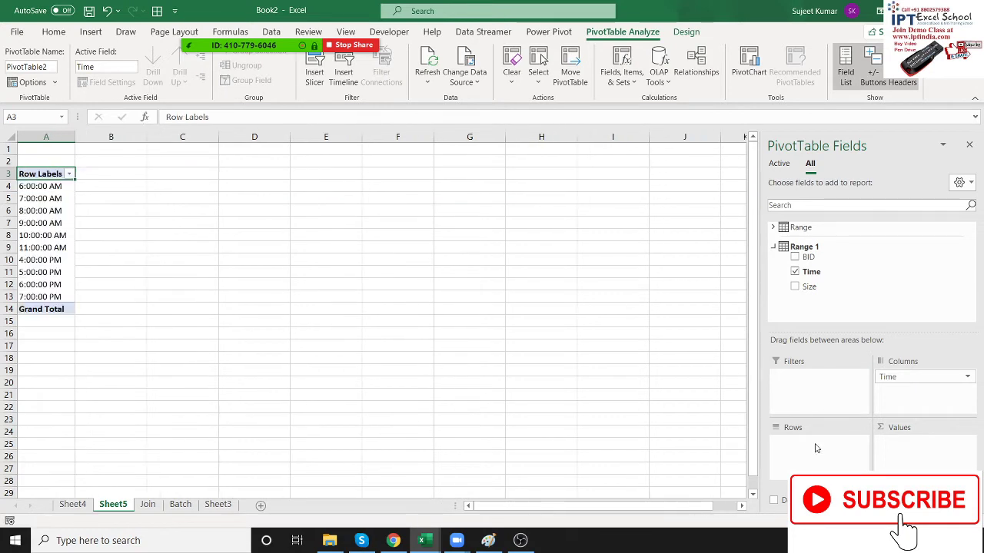
- Add Sum of Join and Sum of Size as values, totalling 1475 and 1000
{"action": "left_click", "coordinate": [811, 227]}
{"action": "scroll", "coordinate": [815, 280], "scroll_direction": "down", "scroll_amount": 2}
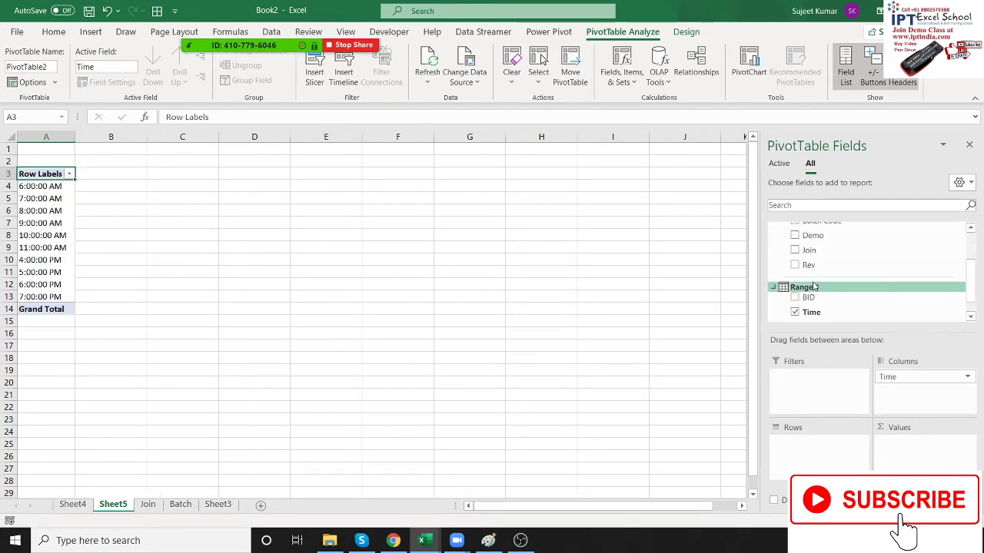
{"action": "scroll", "coordinate": [815, 287], "scroll_direction": "down", "scroll_amount": 1}
{"action": "left_click_drag", "start_coordinate": [808, 288], "coordinate": [905, 454]}
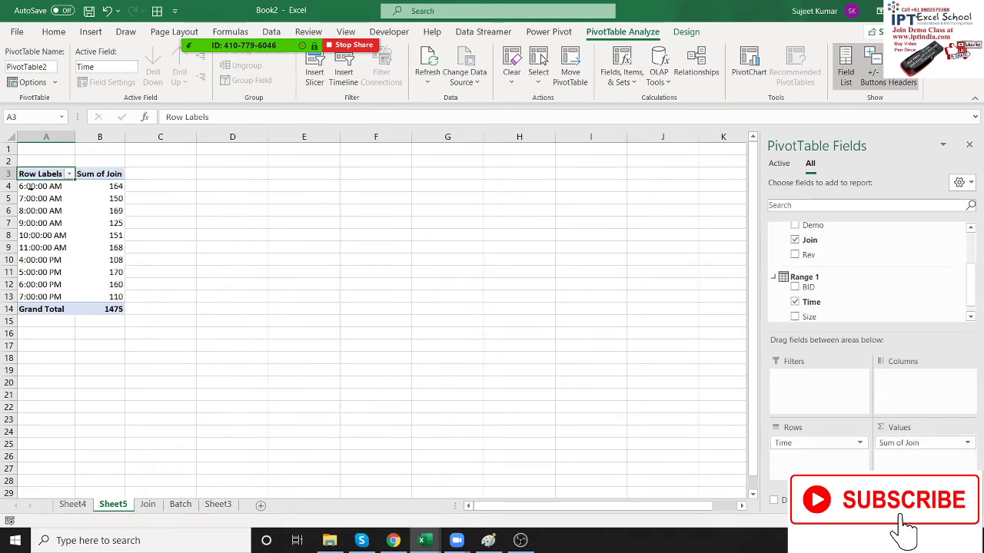
{"action": "left_click_drag", "start_coordinate": [33, 188], "coordinate": [40, 298]}
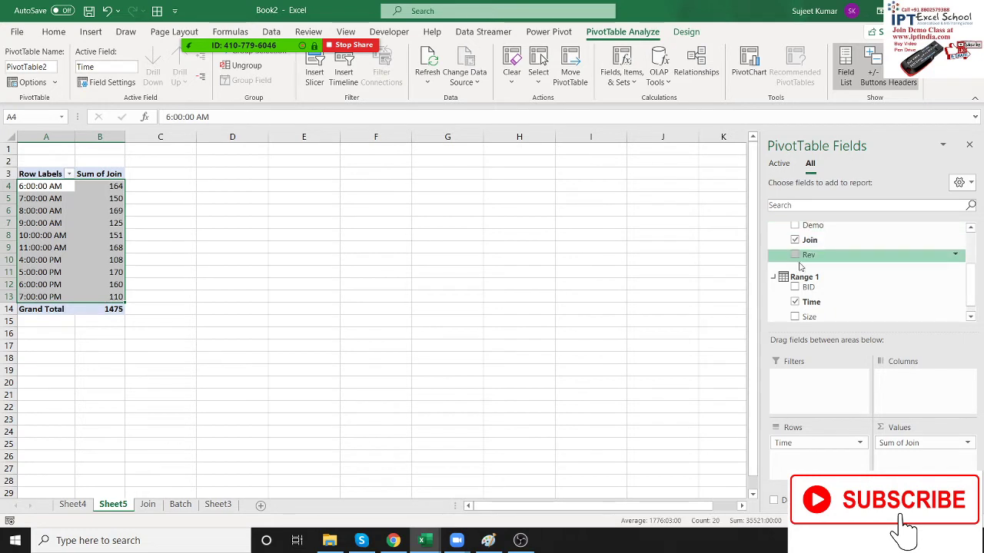
{"action": "scroll", "coordinate": [858, 310], "scroll_direction": "down", "scroll_amount": 1}
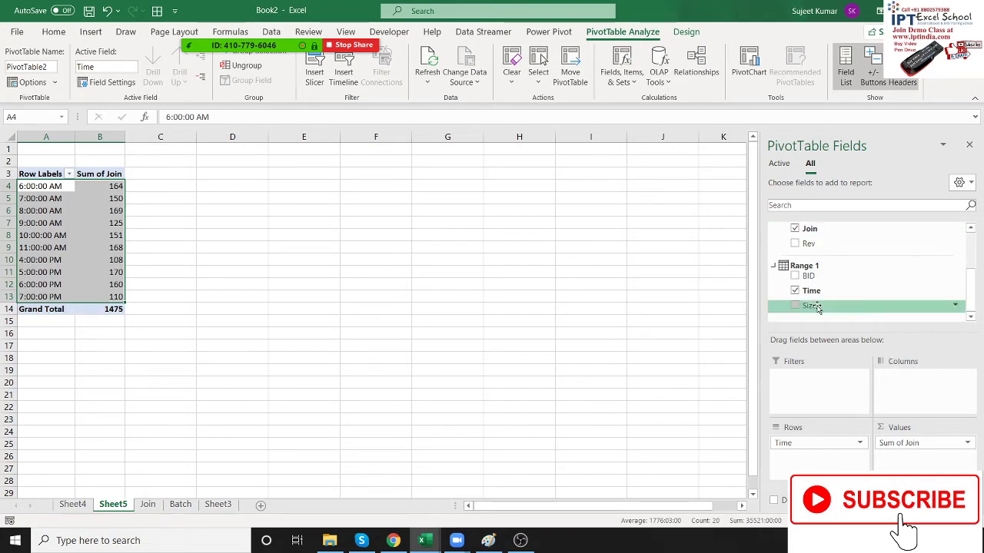
{"action": "left_click_drag", "start_coordinate": [816, 306], "coordinate": [918, 455]}
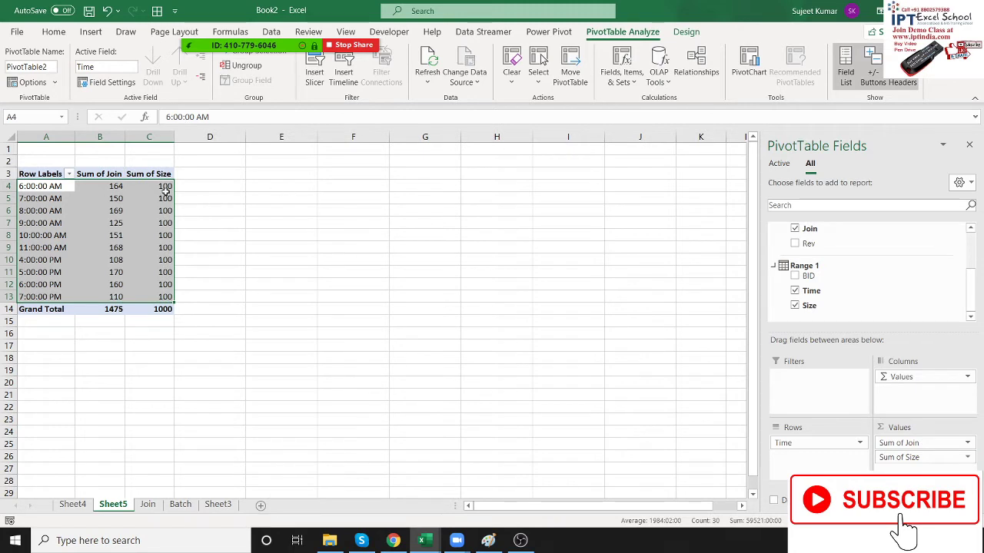
{"action": "left_click_drag", "start_coordinate": [166, 190], "coordinate": [163, 284]}
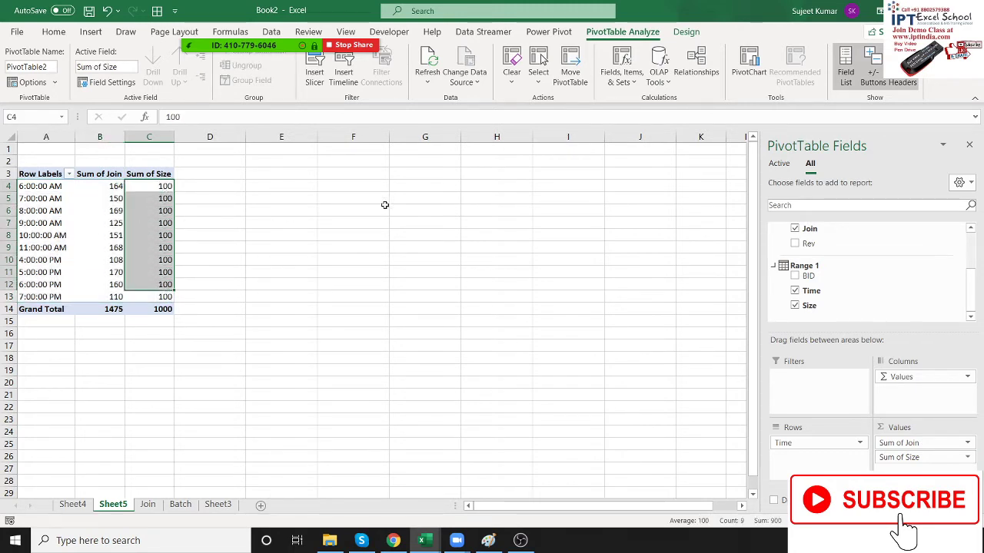
{"action": "left_click", "coordinate": [621, 77]}
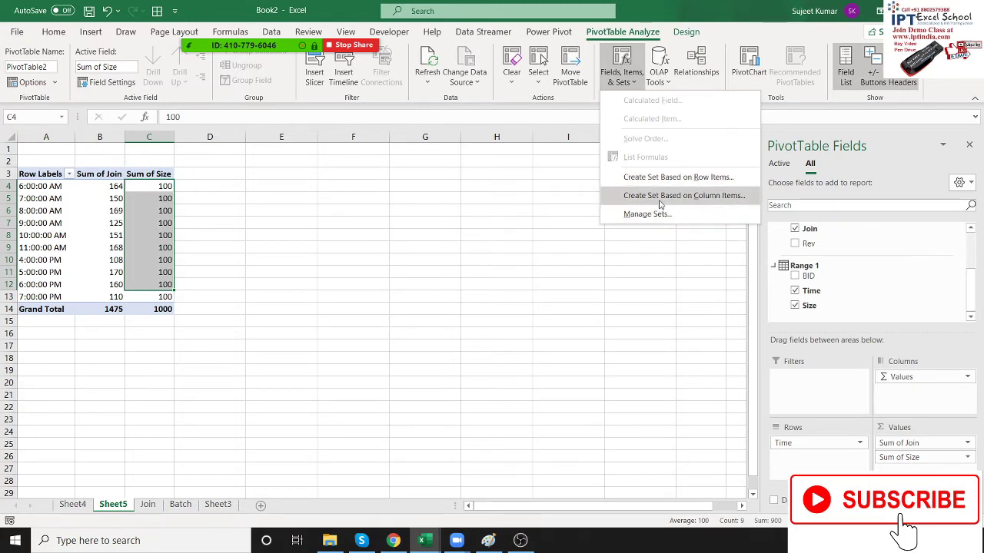
- Start a new set from the column items and name it Extra-Avl
{"action": "left_click", "coordinate": [658, 196]}
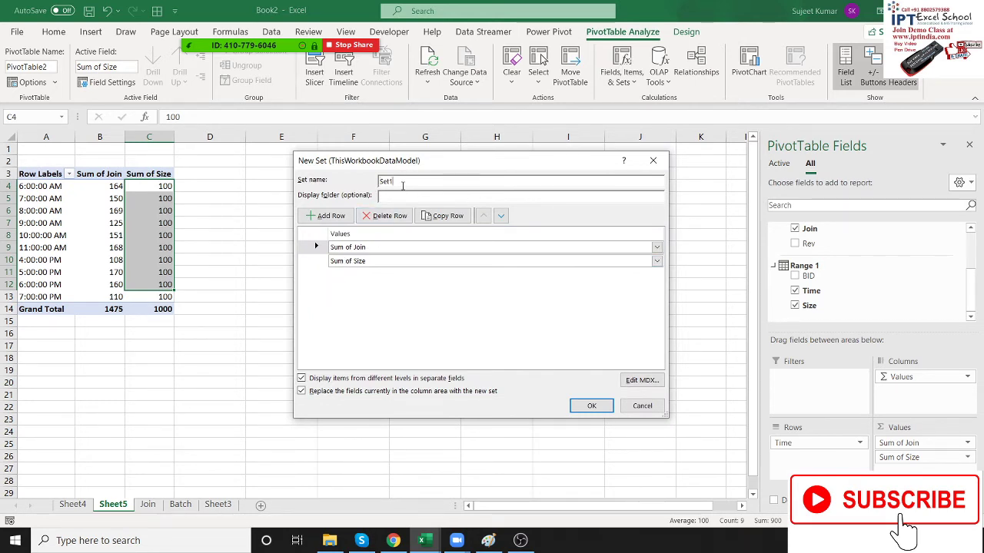
{"action": "left_click", "coordinate": [400, 184]}
{"action": "double_click", "coordinate": [401, 184]}
{"action": "type", "text": "Extra-Avl"}
- Add a third Sum of Join row to the set, then delete it again
{"action": "left_click", "coordinate": [327, 216]}
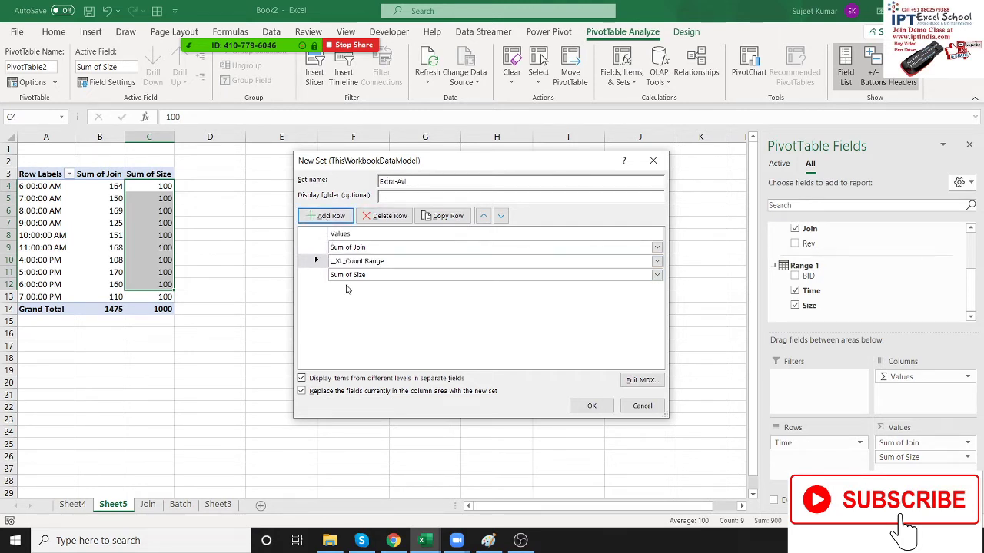
{"action": "left_click", "coordinate": [501, 219]}
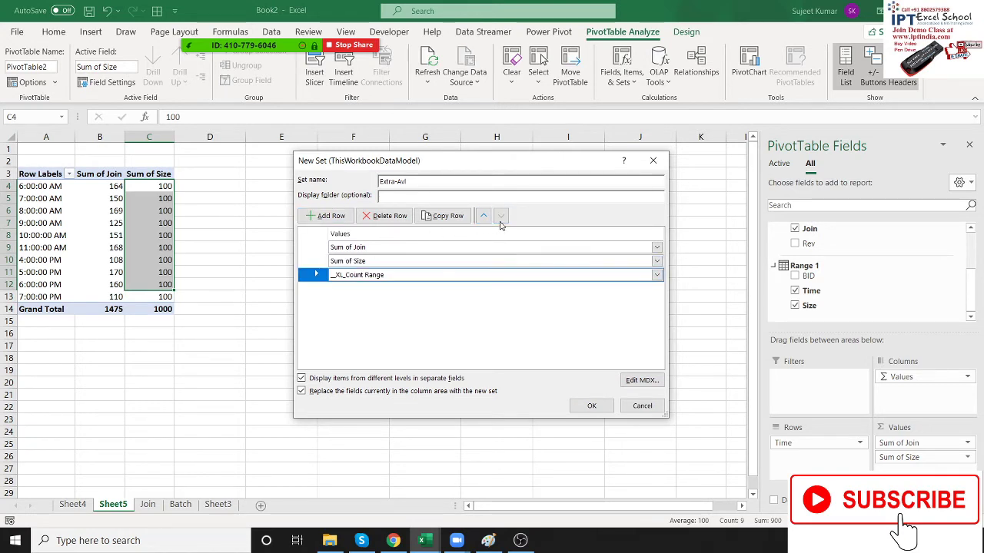
{"action": "left_click", "coordinate": [366, 278]}
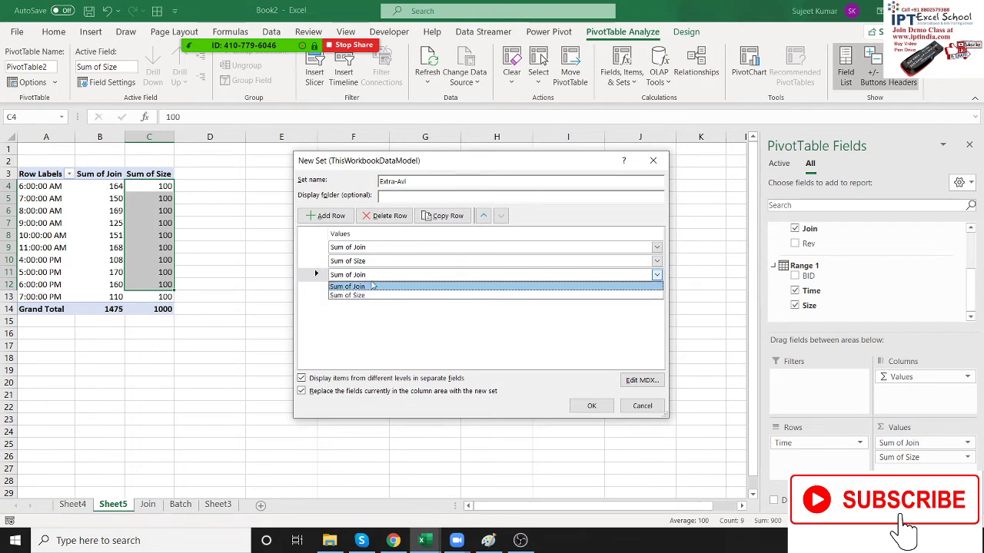
{"action": "left_click", "coordinate": [372, 286]}
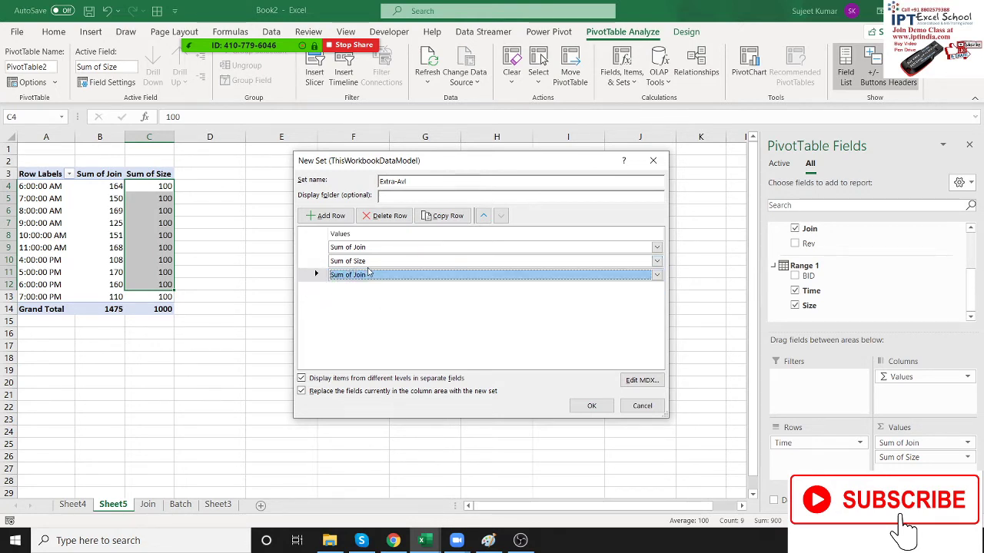
{"action": "left_click", "coordinate": [401, 196]}
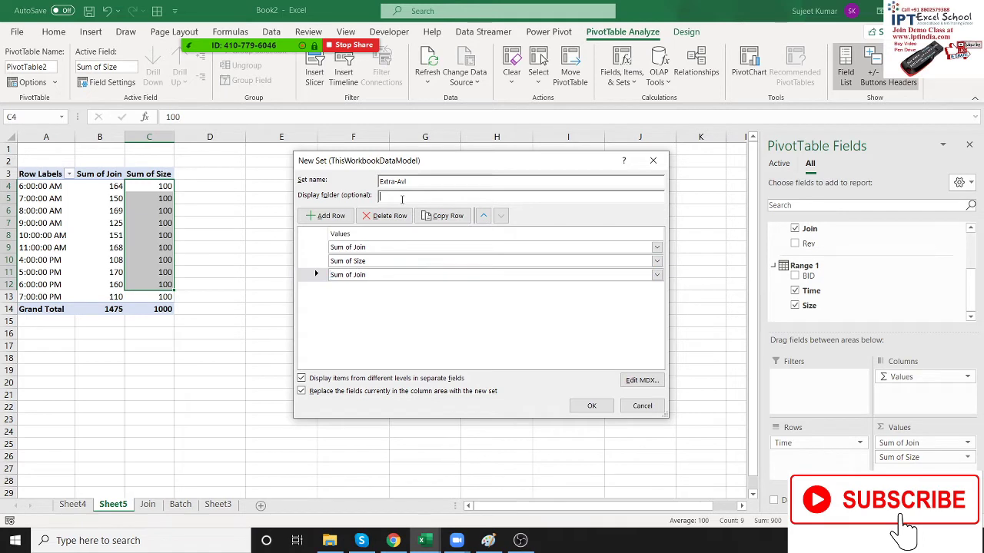
{"action": "left_click", "coordinate": [392, 276]}
{"action": "left_click", "coordinate": [392, 275]}
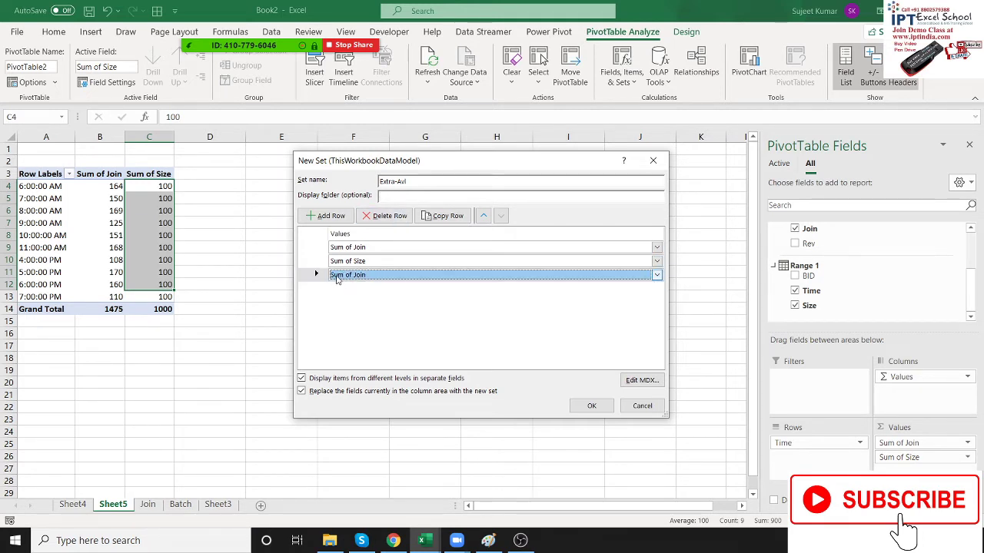
{"action": "key", "text": "Delete"}
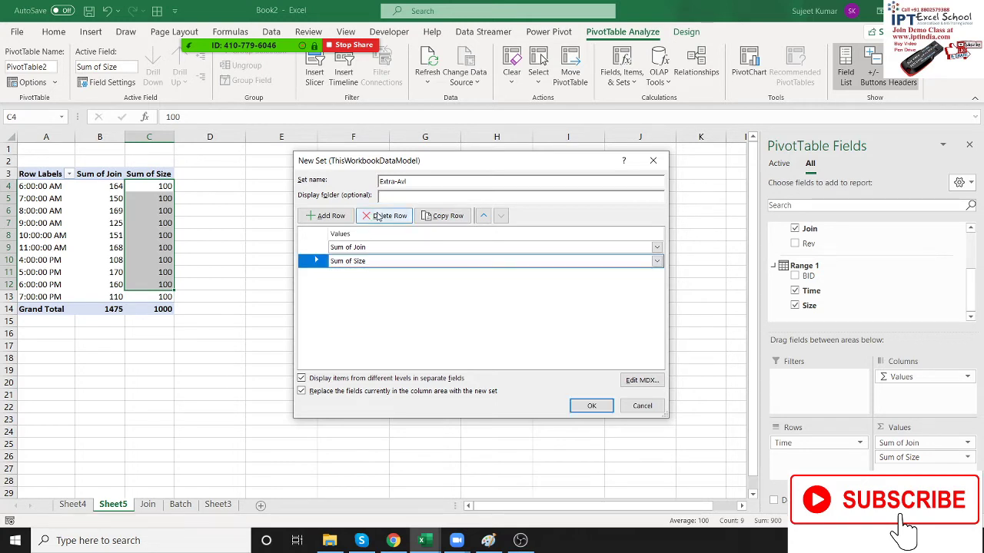
{"action": "left_click", "coordinate": [389, 195]}
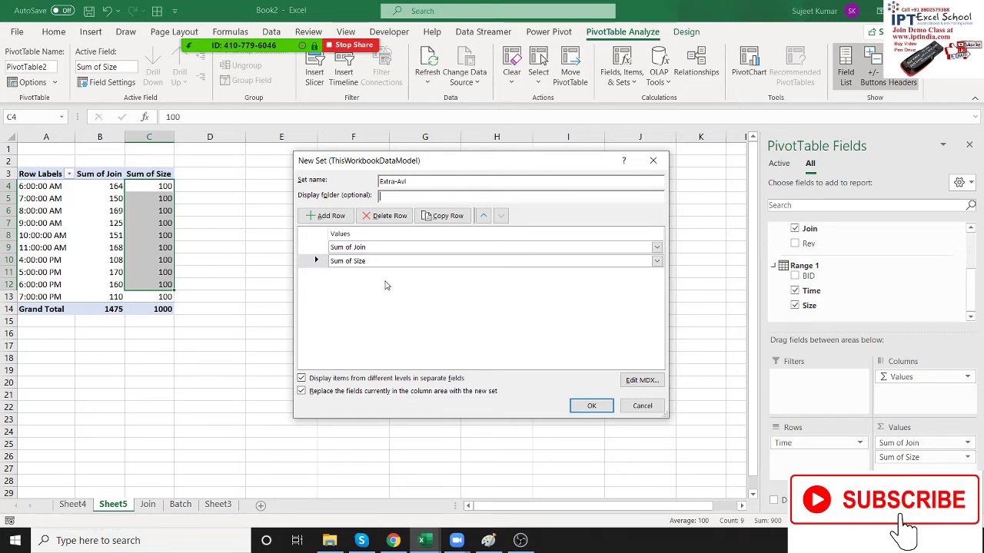
- Add a new Sum of Join row and confirm the Extra-Avl set
{"action": "left_click", "coordinate": [327, 216]}
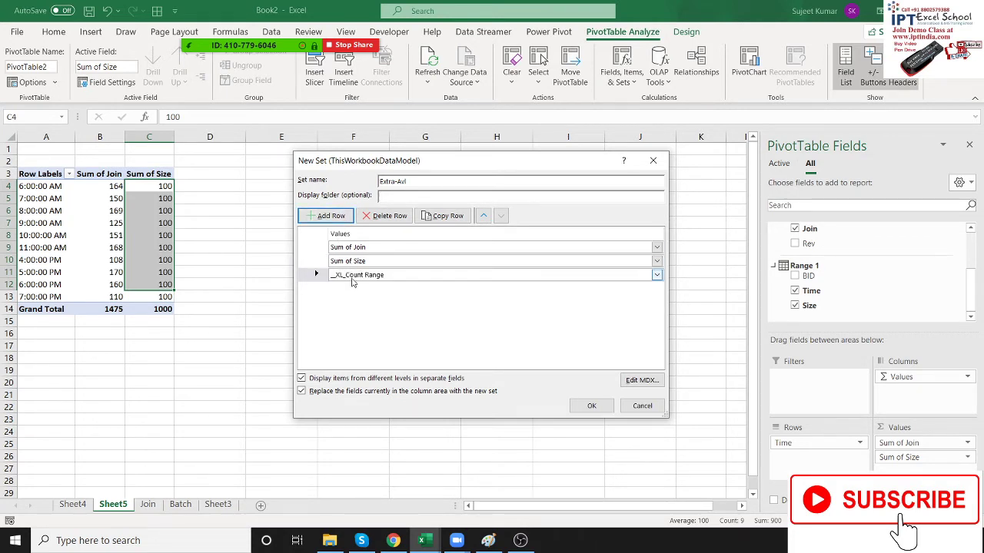
{"action": "left_click", "coordinate": [352, 281]}
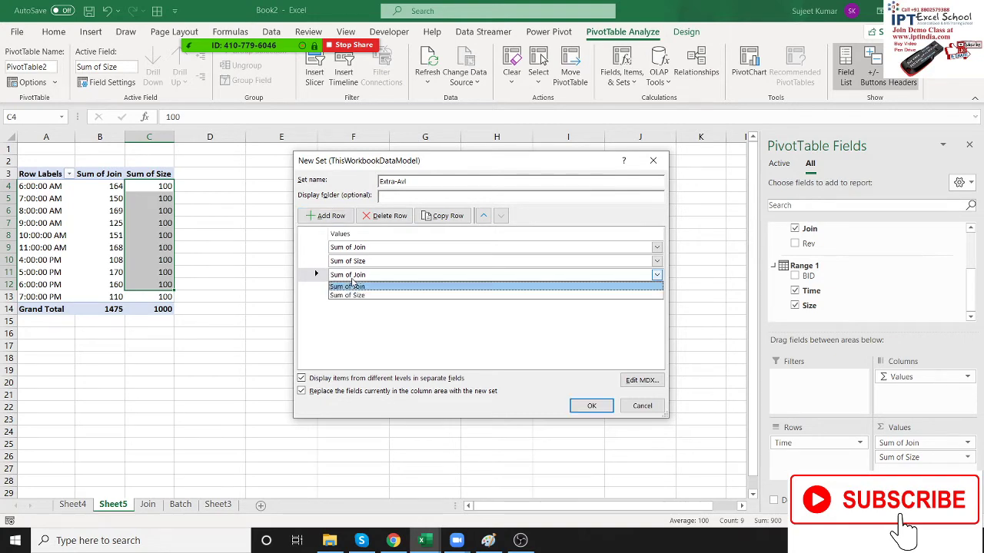
{"action": "left_click", "coordinate": [353, 286]}
{"action": "left_click", "coordinate": [596, 405]}
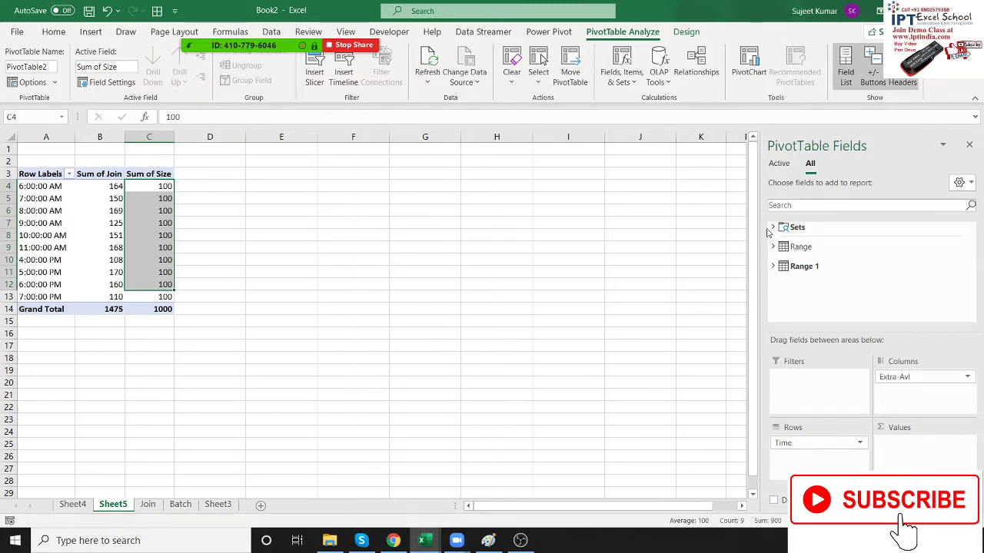
- Try placing the Extra-Avl set into the pivot's Values and dismiss the refusal message
{"action": "left_click", "coordinate": [772, 227]}
{"action": "left_click_drag", "start_coordinate": [818, 237], "coordinate": [915, 449]}
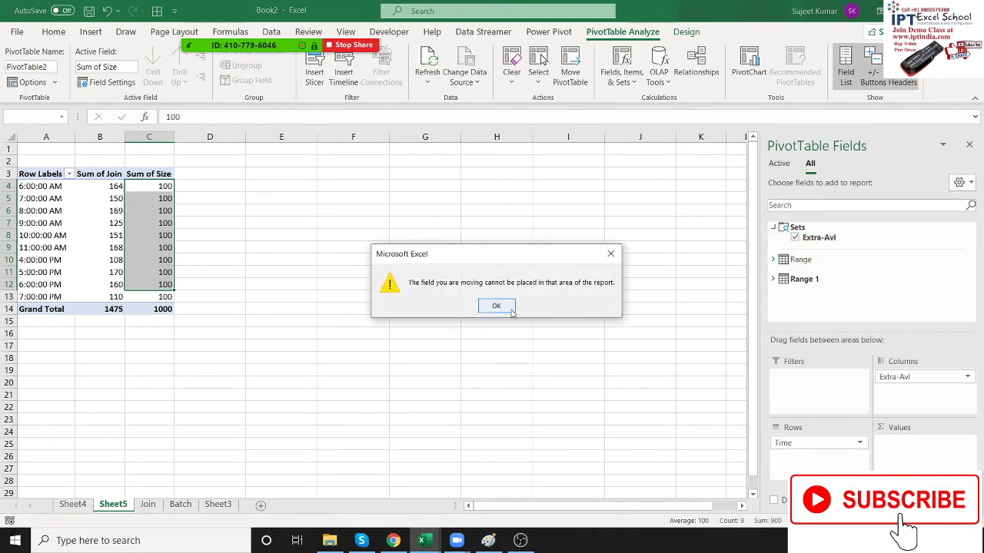
{"action": "left_click", "coordinate": [511, 310]}
- Review the pivot's time labels, Sum of Join and Sum of Size columns, then leave the pivot
{"action": "left_click", "coordinate": [136, 213]}
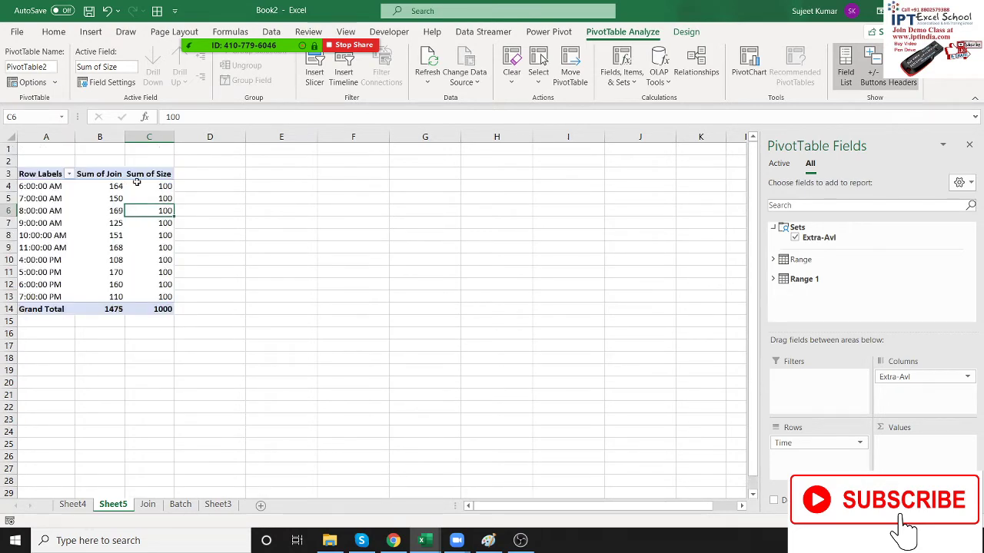
{"action": "left_click_drag", "start_coordinate": [137, 186], "coordinate": [159, 299]}
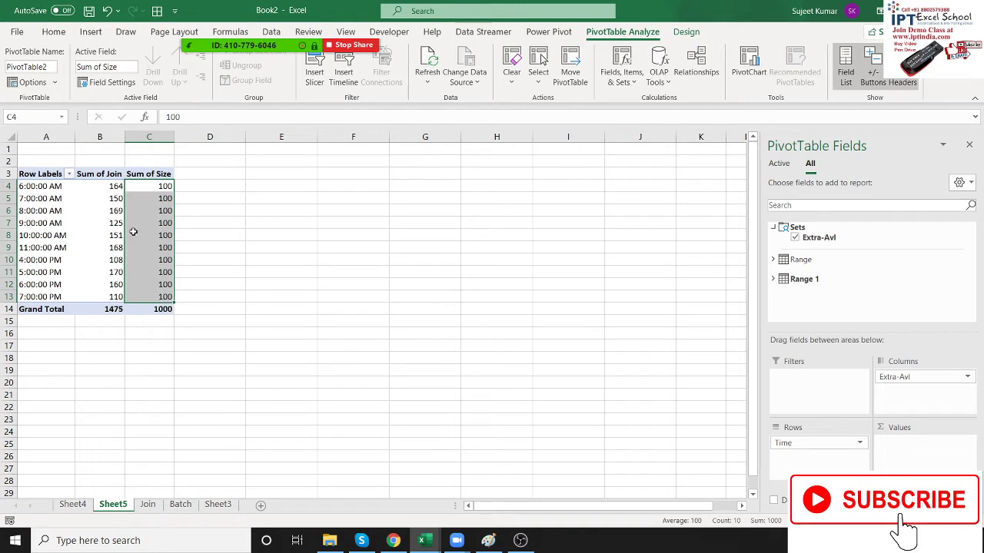
{"action": "left_click", "coordinate": [106, 218]}
{"action": "left_click_drag", "start_coordinate": [40, 188], "coordinate": [56, 291]}
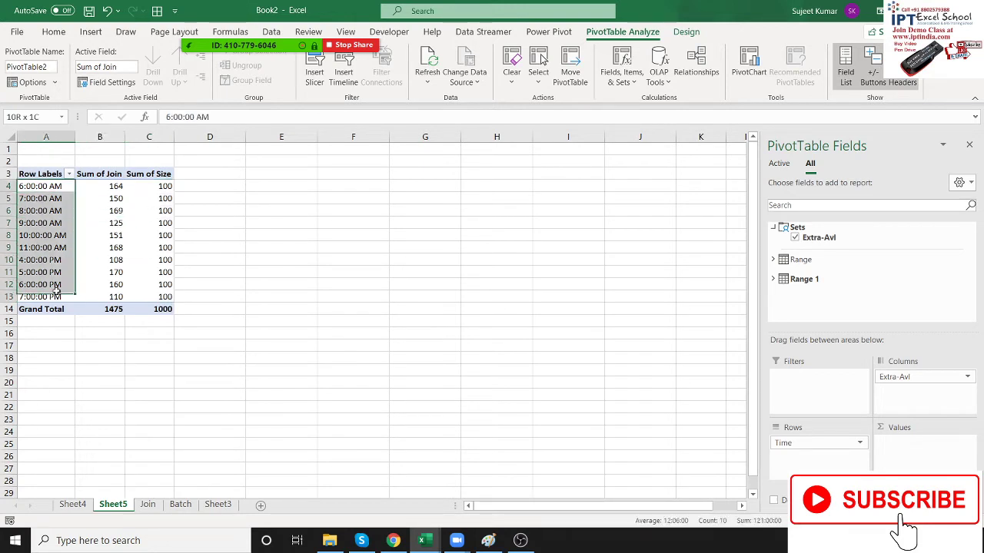
{"action": "left_click_drag", "start_coordinate": [117, 187], "coordinate": [126, 310]}
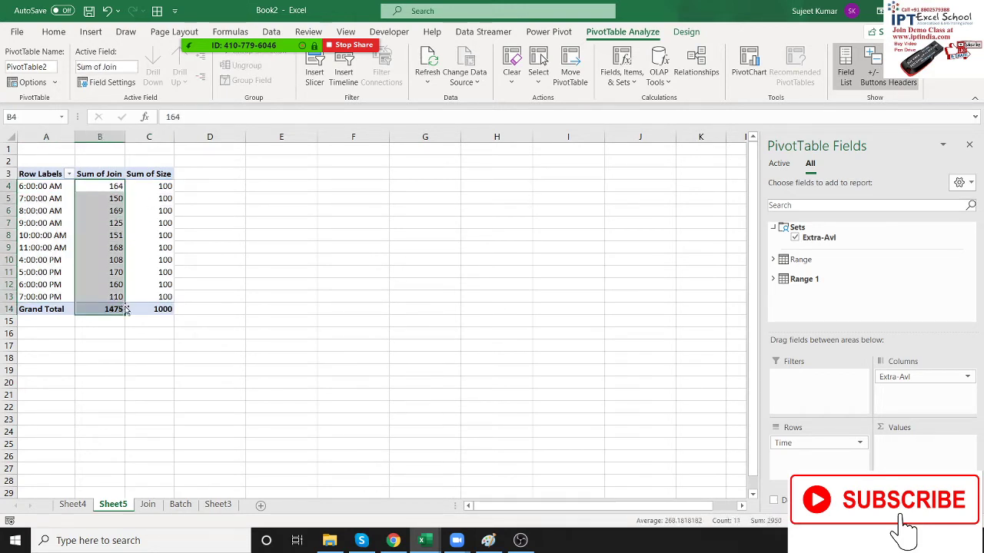
{"action": "left_click", "coordinate": [579, 283]}
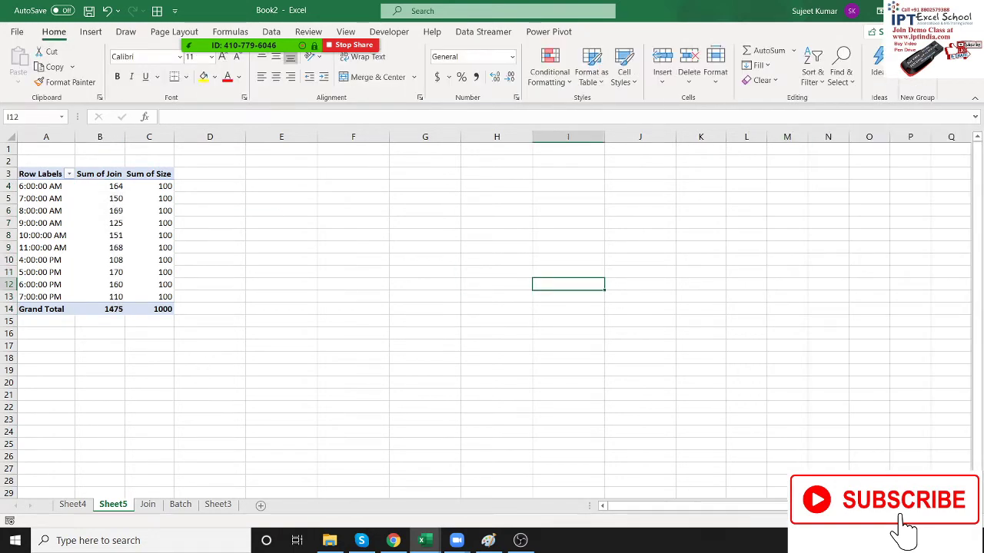
- Close Book2 and Book1 without saving either, then exit Excel
{"action": "key", "text": "ctrl+w"}
{"action": "left_click", "coordinate": [561, 359]}
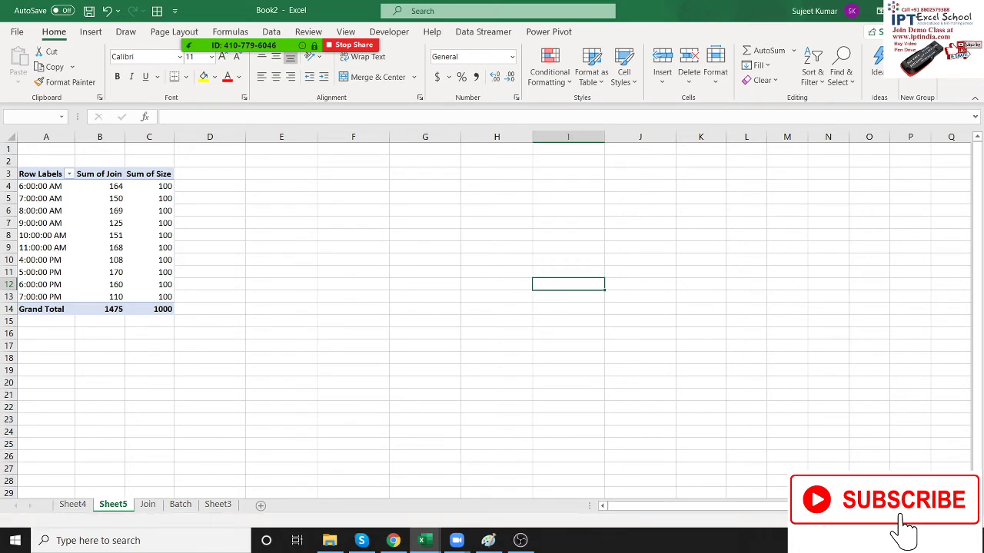
{"action": "key", "text": "ctrl+Tab"}
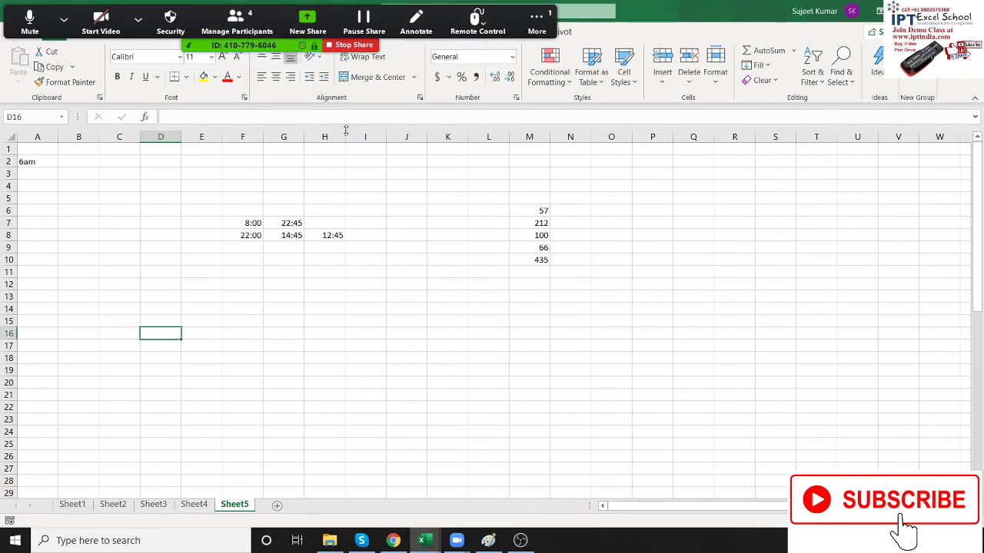
{"action": "key", "text": "ctrl+w"}
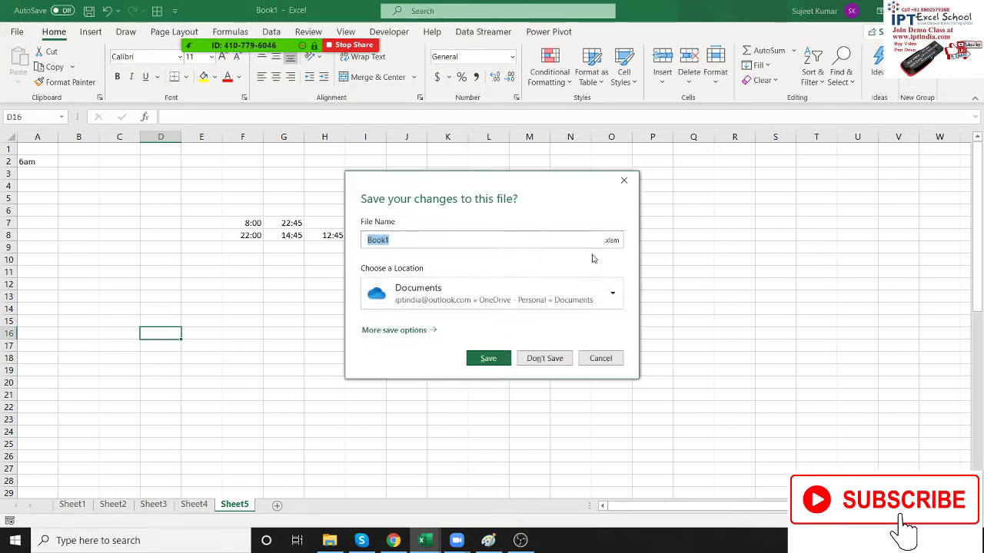
{"action": "left_click", "coordinate": [551, 355]}
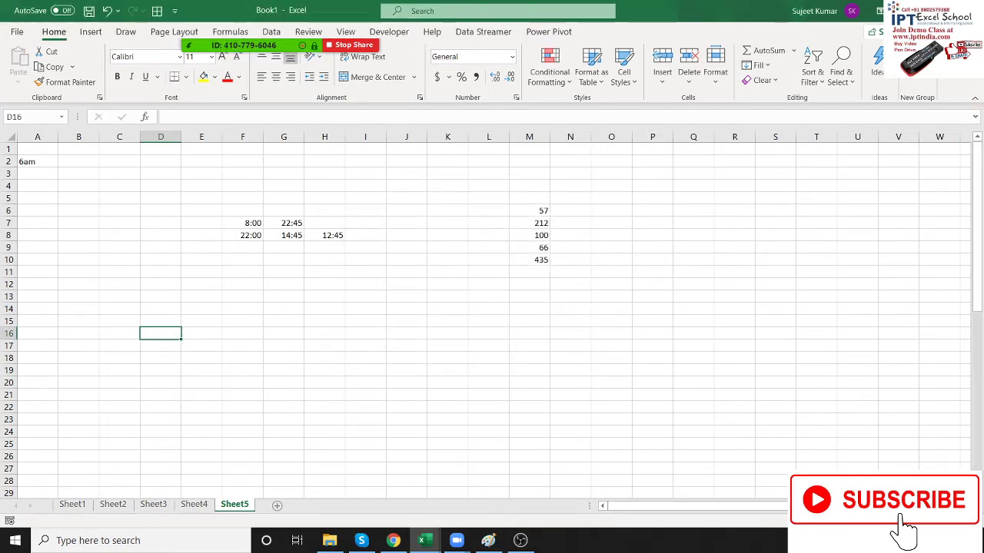
{"action": "key", "text": "alt+F4"}
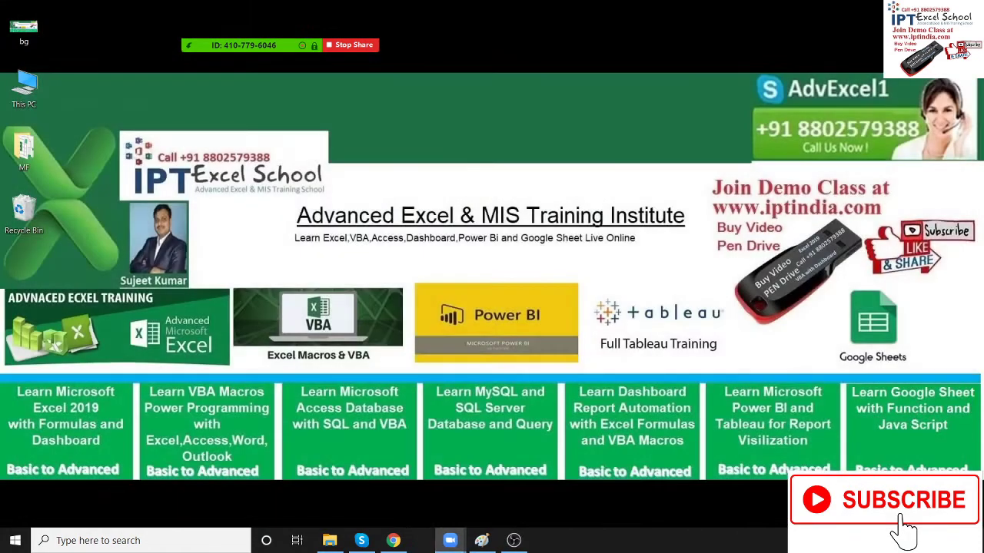
- Launch Excel by searching 'excel' from the Windows Start menu
{"action": "key", "text": "super"}
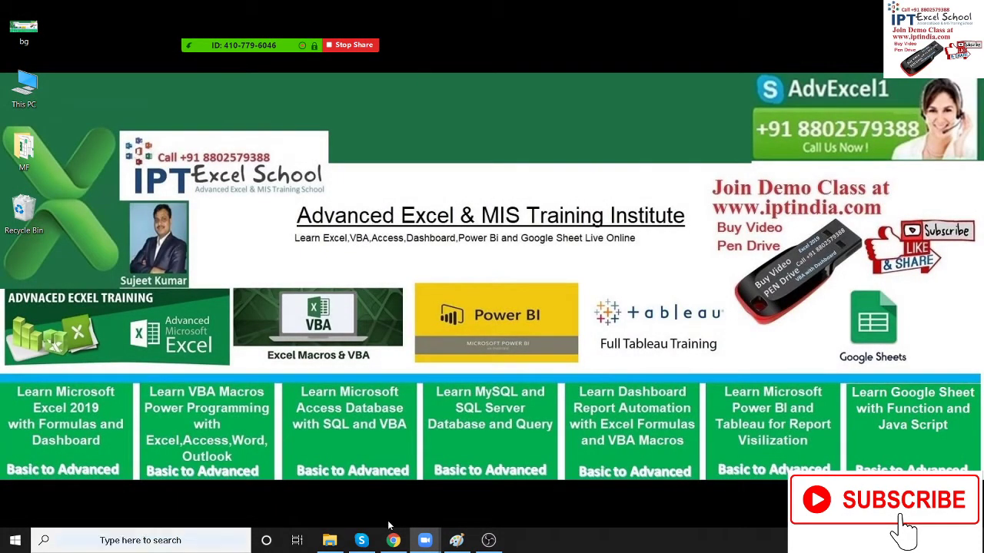
{"action": "type", "text": "excel"}
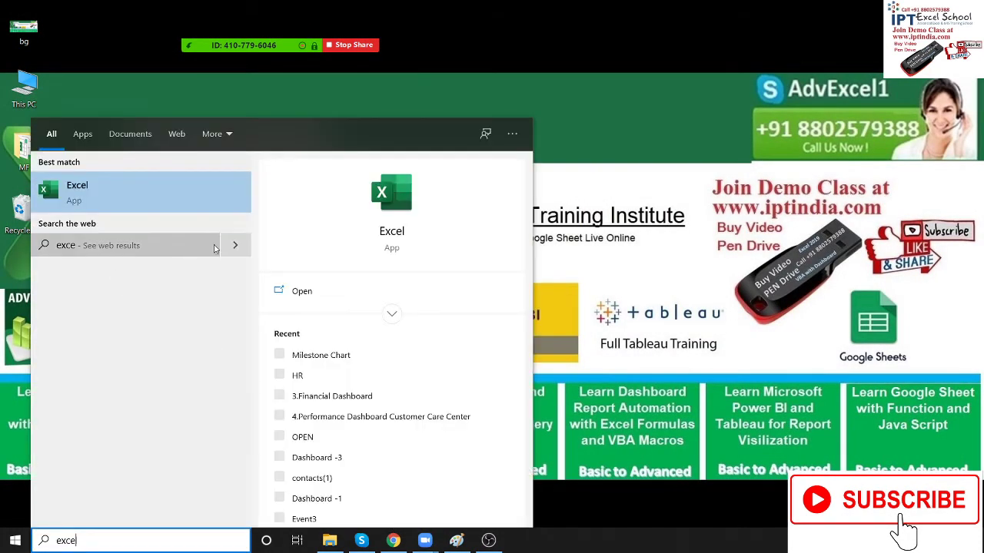
{"action": "key", "text": "Return"}
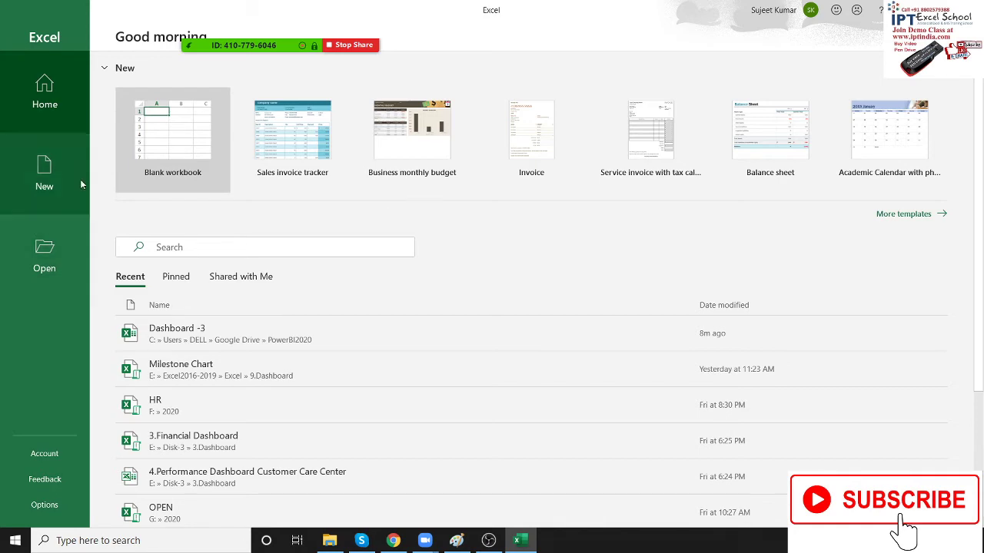
- Create a blank workbook and rename its first sheet to Sales
{"action": "left_click", "coordinate": [145, 141]}
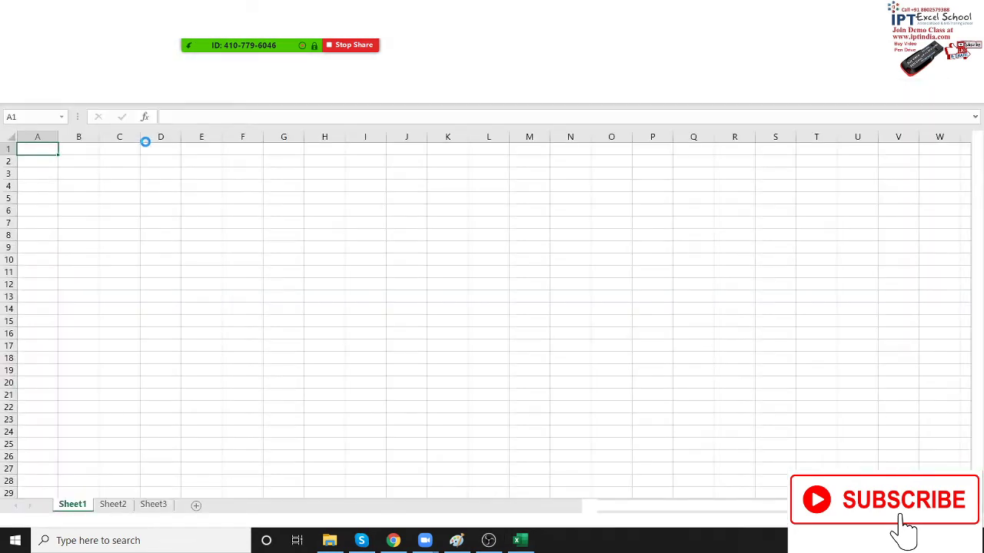
{"action": "double_click", "coordinate": [73, 504]}
{"action": "type", "text": "Sales"}
{"action": "left_click", "coordinate": [114, 220]}
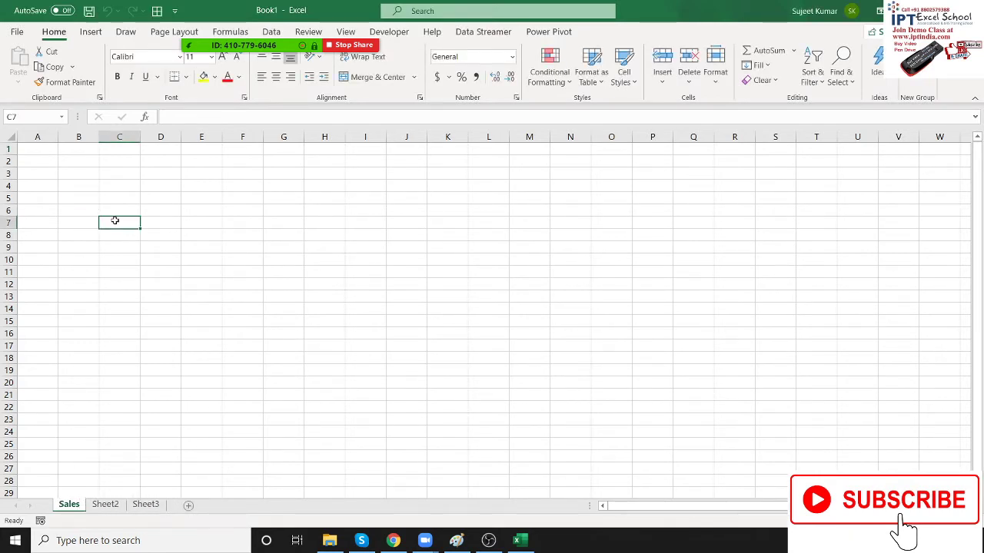
- Enter the headers SID, Date, PID, CID and Qty across row 1
{"action": "left_click", "coordinate": [50, 149]}
{"action": "type", "text": "S"}
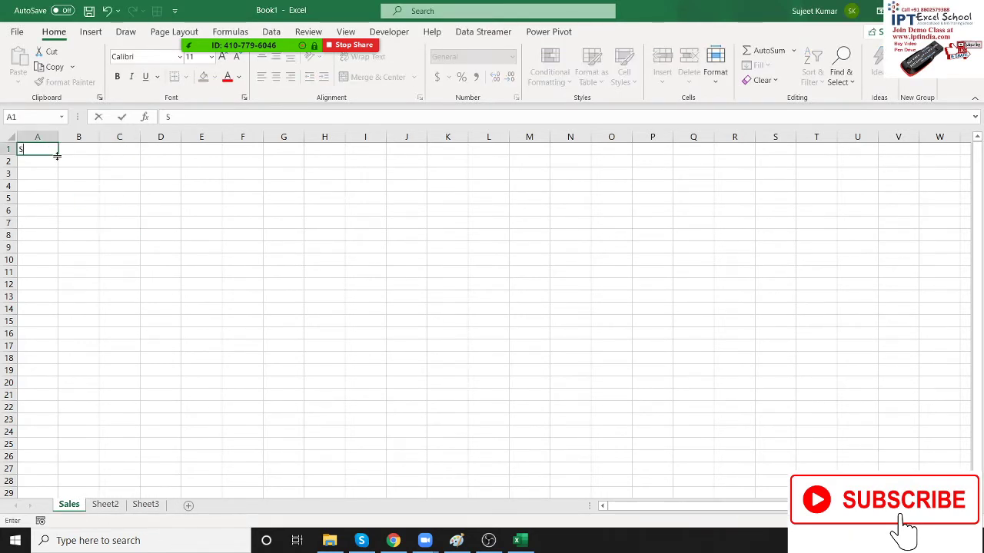
{"action": "type", "text": "ID"}
{"action": "key", "text": "Tab"}
{"action": "type", "text": "Dat"}
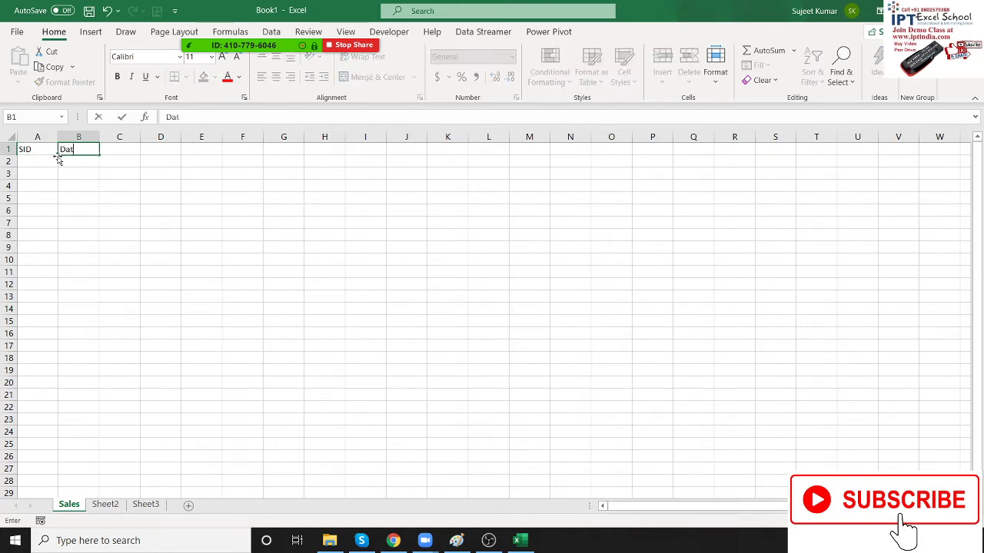
{"action": "type", "text": "e"}
{"action": "key", "text": "Tab"}
{"action": "type", "text": "P"}
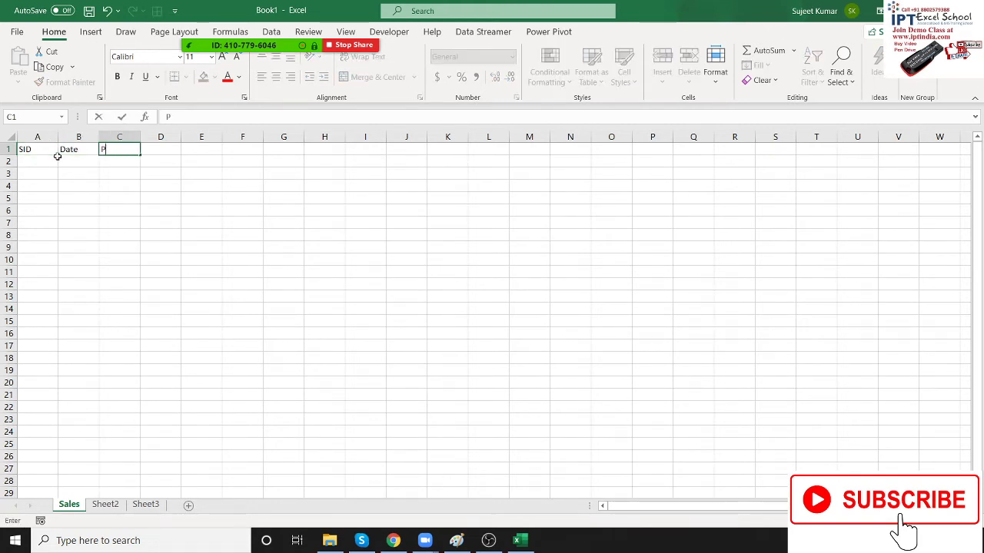
{"action": "type", "text": "ID"}
{"action": "key", "text": "Tab"}
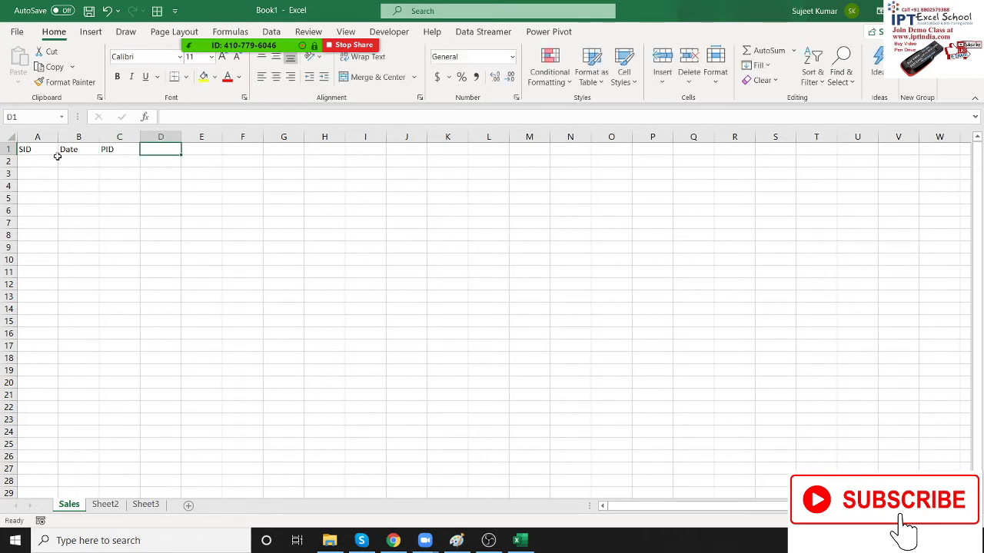
{"action": "type", "text": "CID"}
{"action": "key", "text": "Tab"}
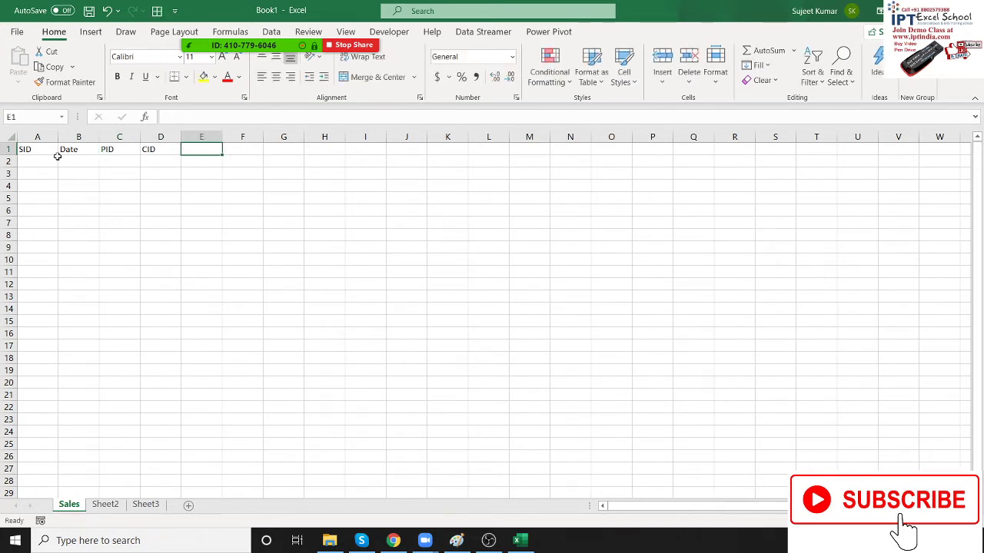
{"action": "type", "text": "Qty"}
{"action": "key", "text": "Return"}
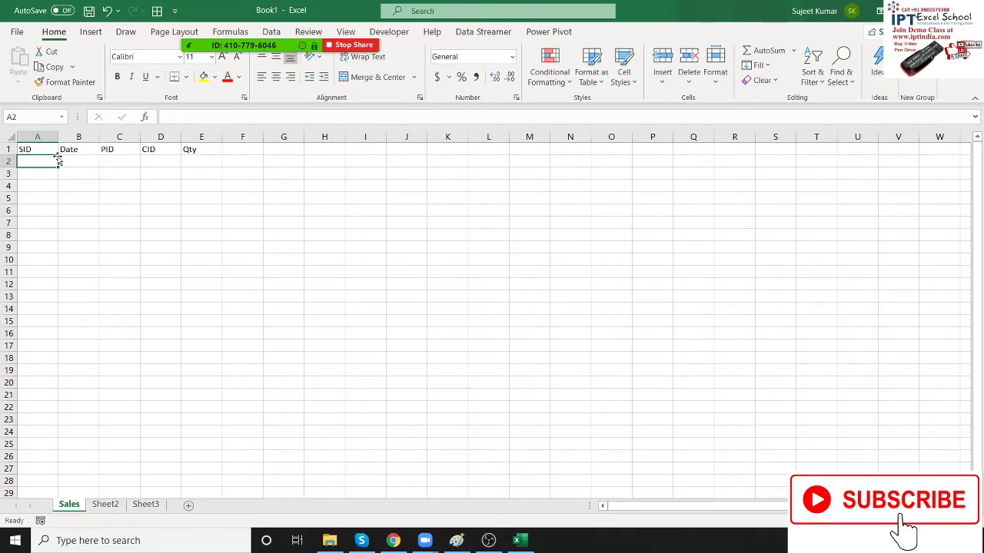
- Number the SID column 1 to 46 in rows 2 to 47 by extending a 1, 2 series
{"action": "type", "text": "1"}
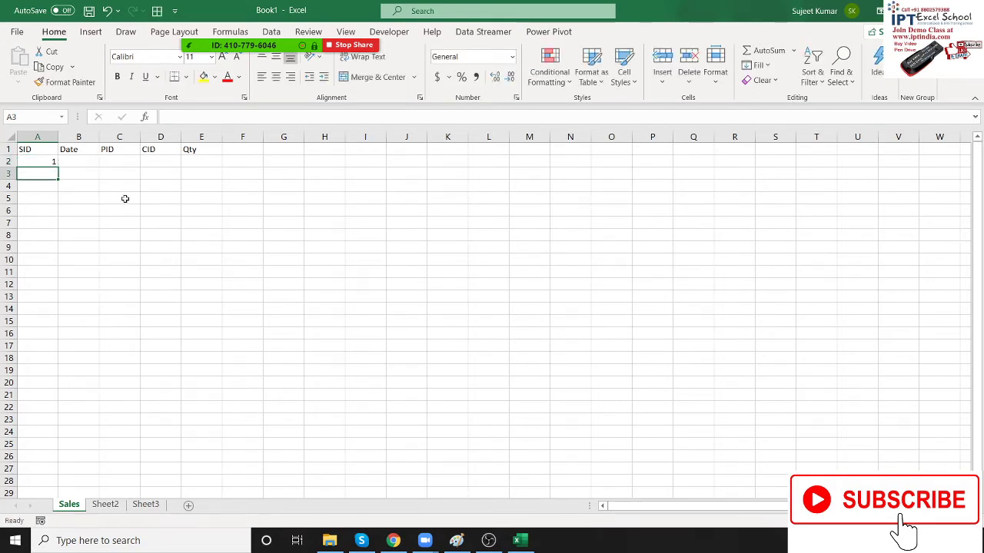
{"action": "type", "text": "2"}
{"action": "key", "text": "Return"}
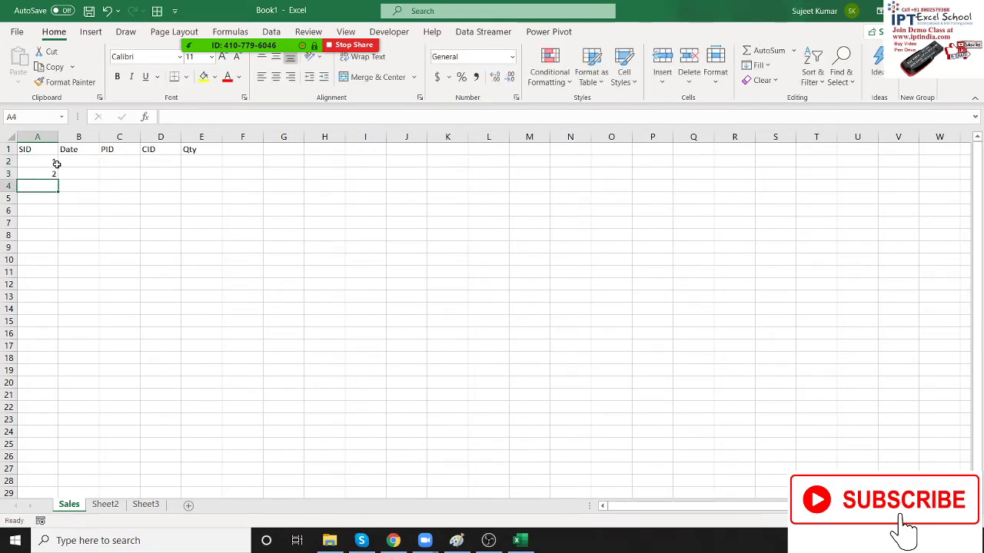
{"action": "left_click_drag", "start_coordinate": [56, 164], "coordinate": [80, 544]}
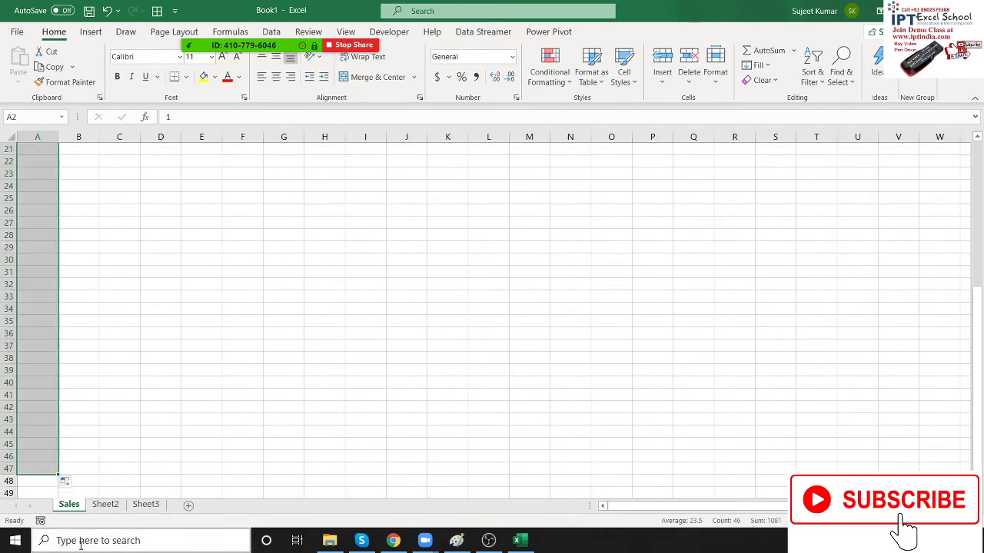
{"action": "key", "text": "ctrl+Home"}
{"action": "key", "text": "Right"}
{"action": "key", "text": "Down"}
- Enter 1-Jan in B2 and fill consecutive dates down the Date column
{"action": "type", "text": "1"}
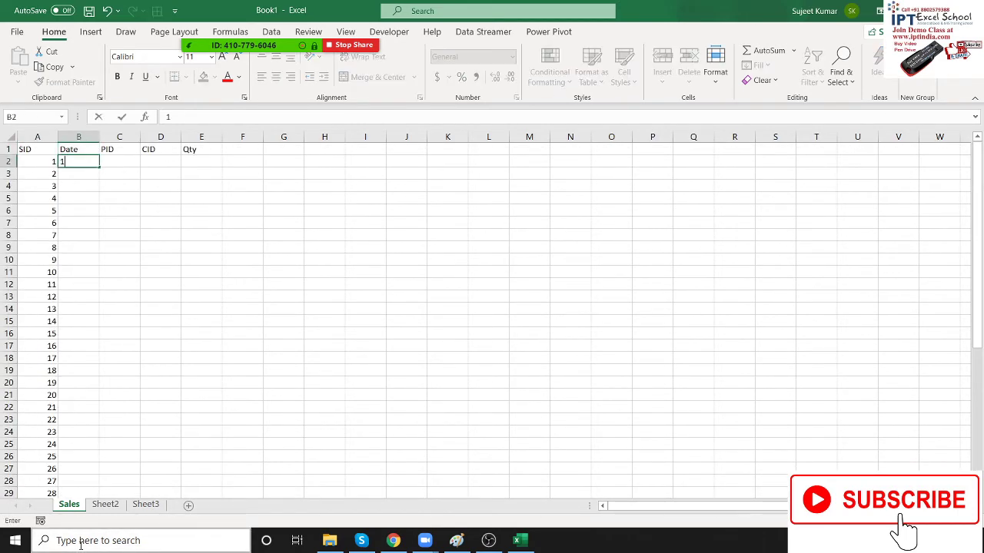
{"action": "left_click", "coordinate": [153, 319]}
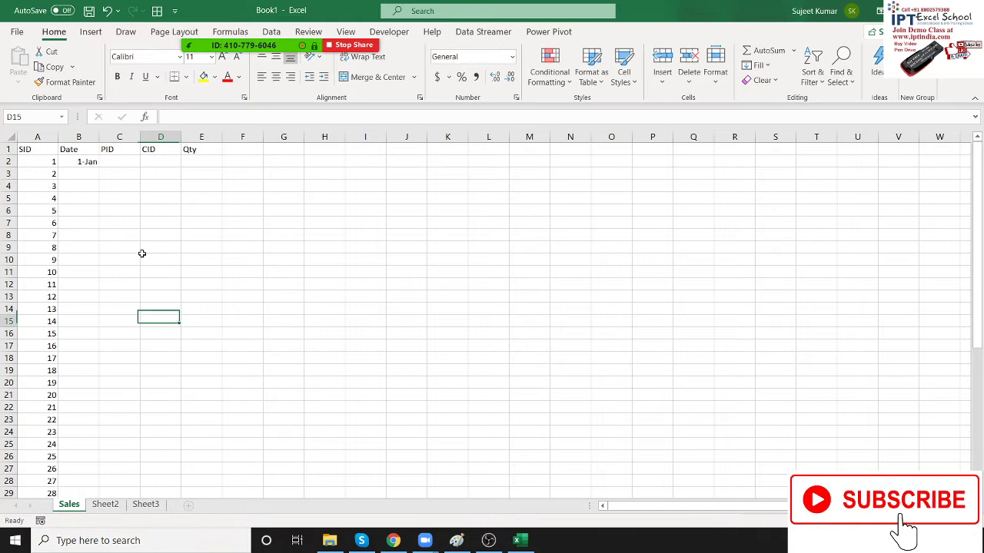
{"action": "left_click", "coordinate": [90, 163]}
{"action": "double_click", "coordinate": [99, 166]}
- Fill the PID column with =RANDBETWEEN(1,5) and paste the results back as fixed values
{"action": "left_click", "coordinate": [110, 164]}
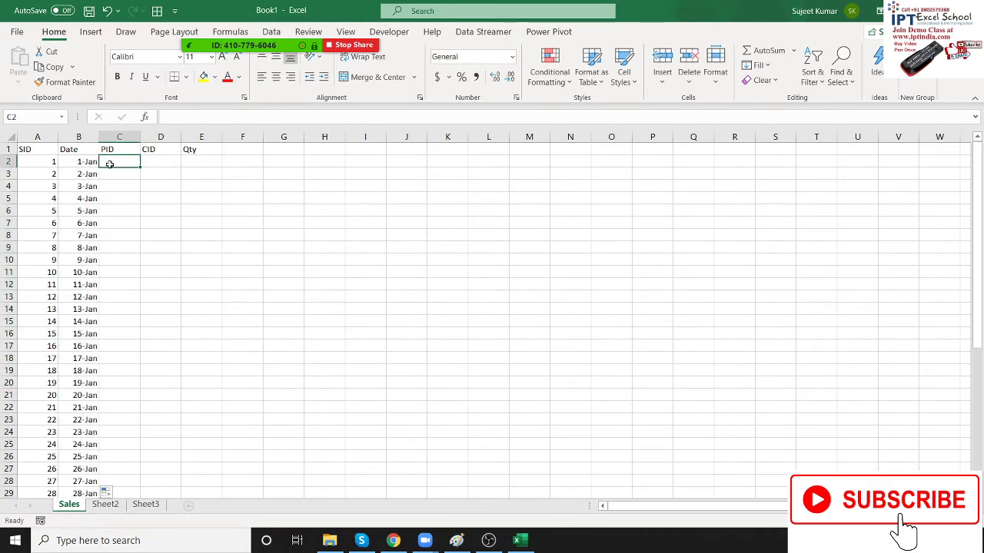
{"action": "type", "text": "=ra"}
{"action": "key", "text": "Down"}
{"action": "key", "text": "Down"}
{"action": "key", "text": "Down"}
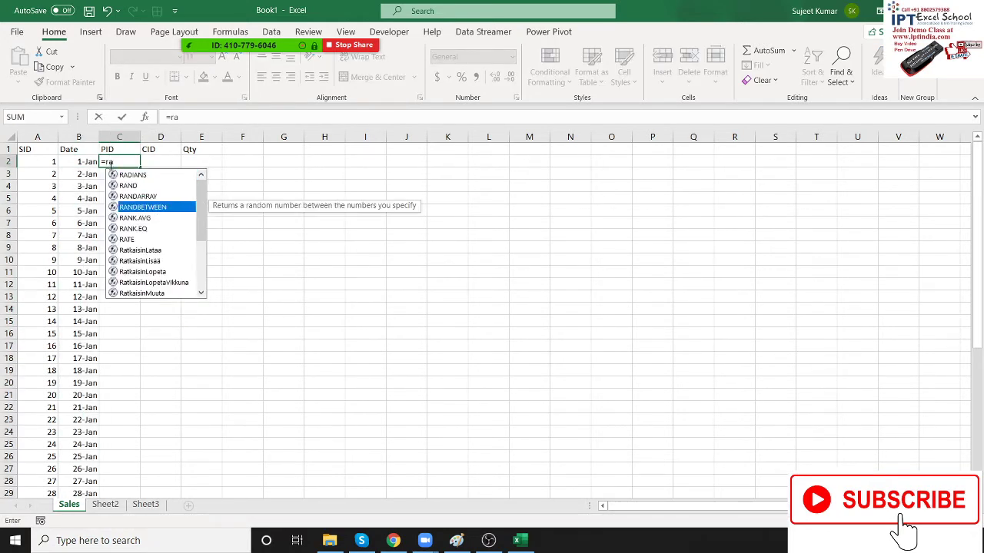
{"action": "key", "text": "Tab"}
{"action": "type", "text": "1,5)"}
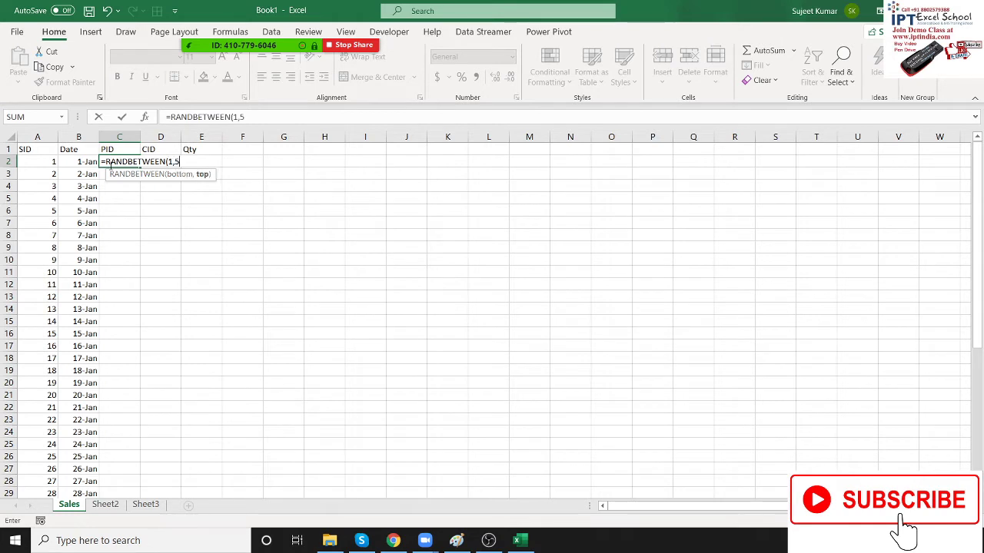
{"action": "key", "text": "Return"}
{"action": "left_click", "coordinate": [136, 163]}
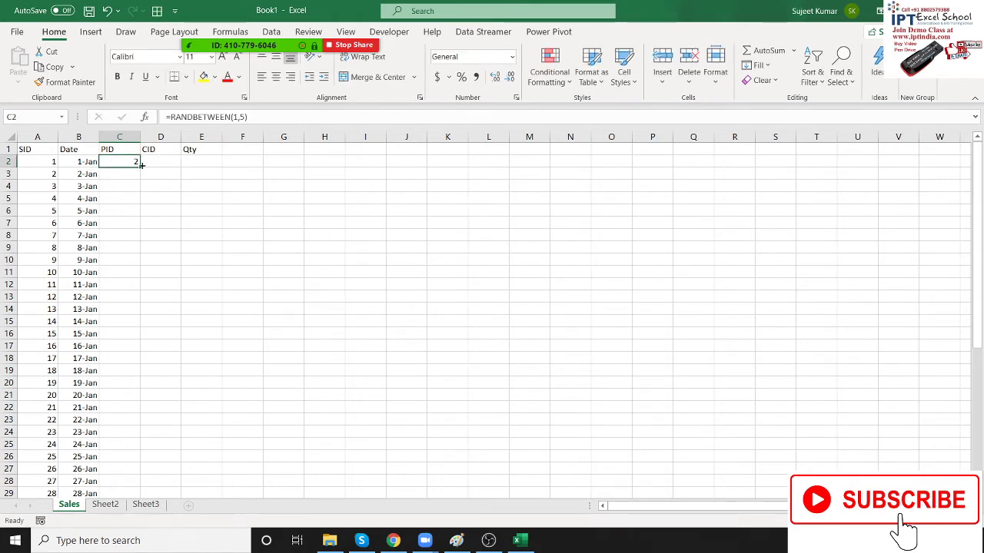
{"action": "double_click", "coordinate": [142, 164]}
{"action": "key", "text": "ctrl+c"}
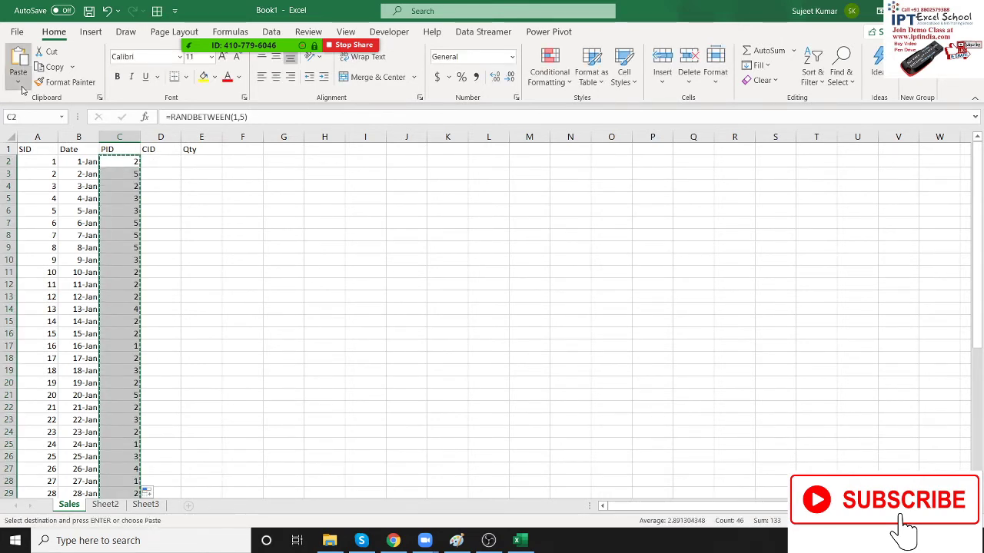
{"action": "left_click", "coordinate": [21, 86]}
{"action": "left_click", "coordinate": [21, 178]}
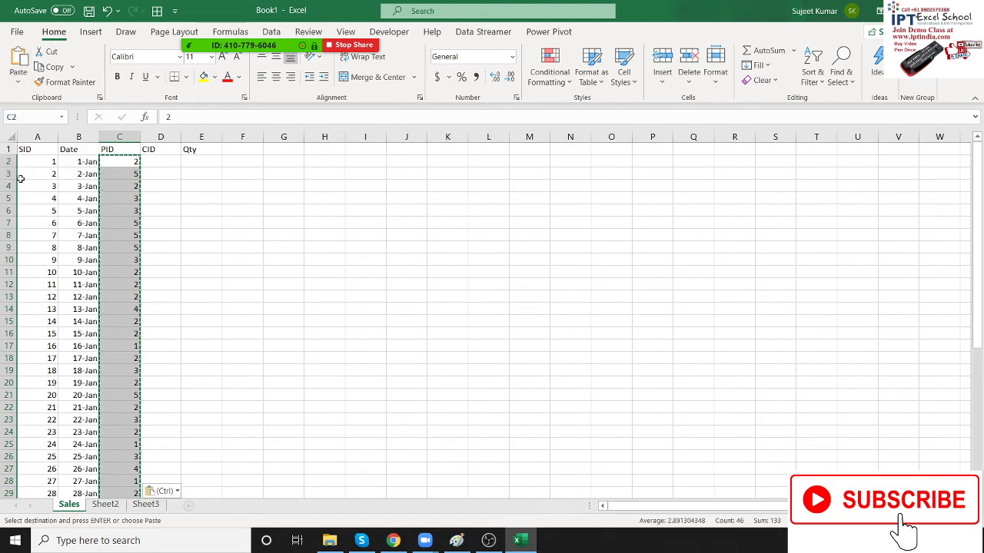
{"action": "key", "text": "Escape"}
- Fill the CID column with a RANDBETWEEN(1,5) formula from D2 down
{"action": "left_click", "coordinate": [176, 162]}
{"action": "type", "text": "="}
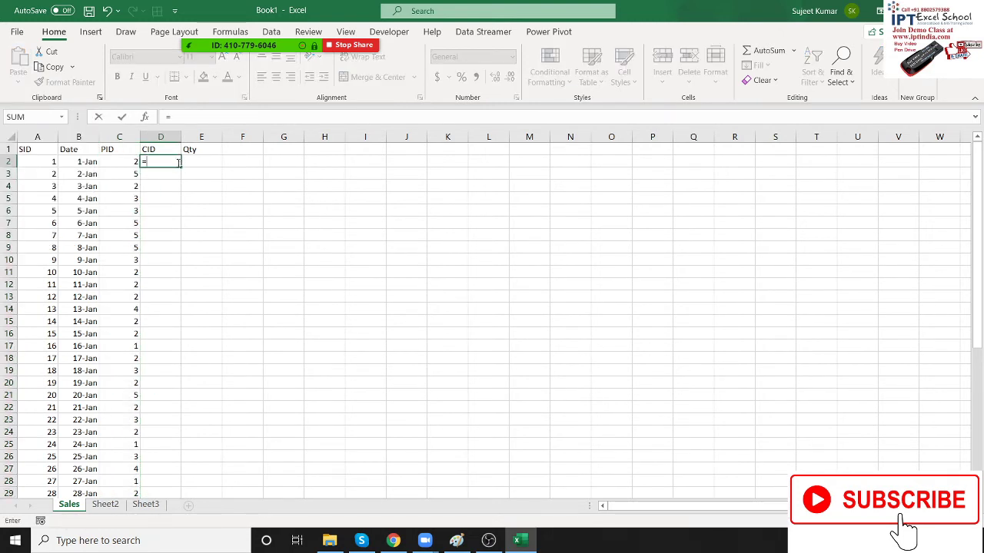
{"action": "type", "text": "ra"}
{"action": "key", "text": "Down"}
{"action": "key", "text": "Down"}
{"action": "key", "text": "Down"}
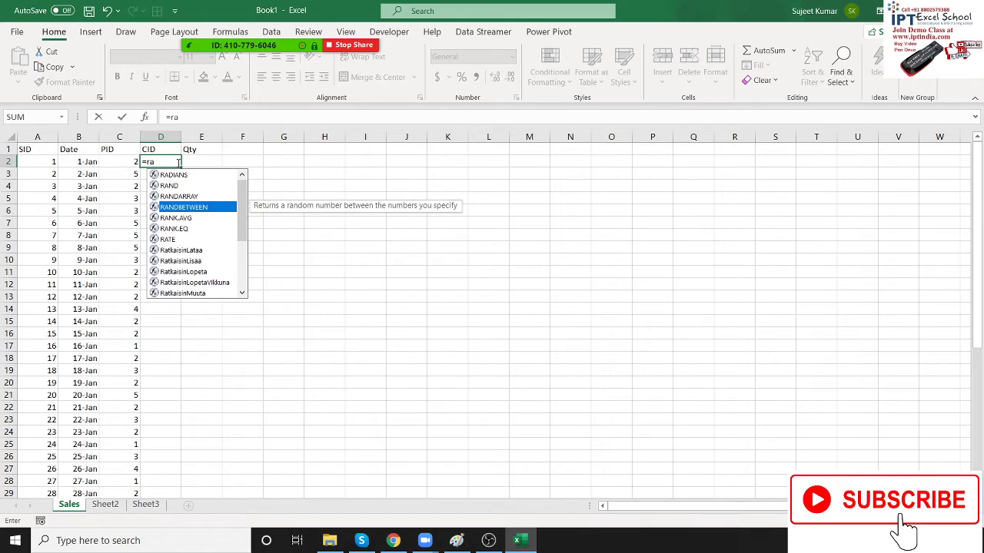
{"action": "key", "text": "Tab"}
{"action": "type", "text": ",5"}
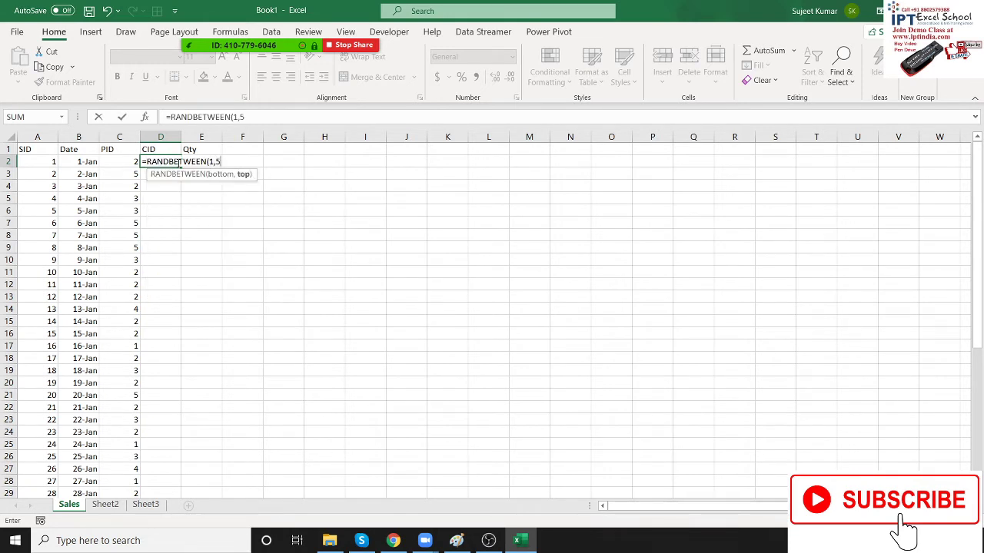
{"action": "key", "text": "Return"}
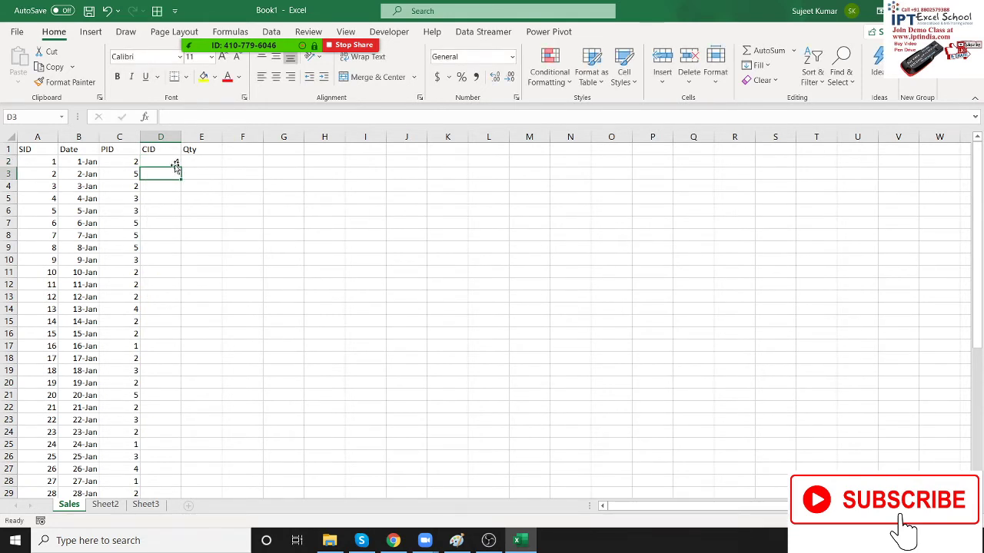
{"action": "left_click", "coordinate": [178, 164]}
{"action": "double_click", "coordinate": [181, 168]}
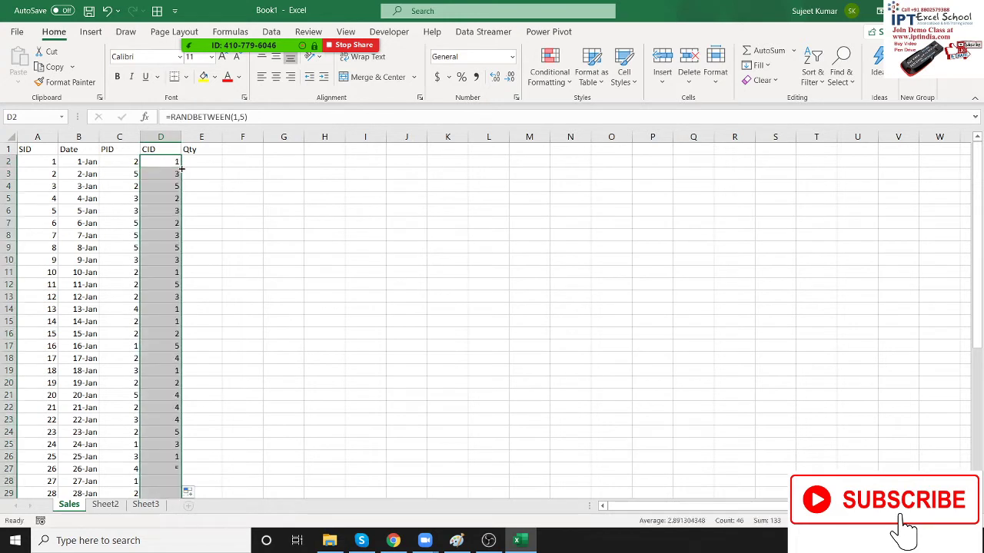
- Start a RANDBETWEEN formula in E2, discarding a mistaken RANK.AVG entry
{"action": "left_click", "coordinate": [197, 160]}
{"action": "type", "text": "=ra"}
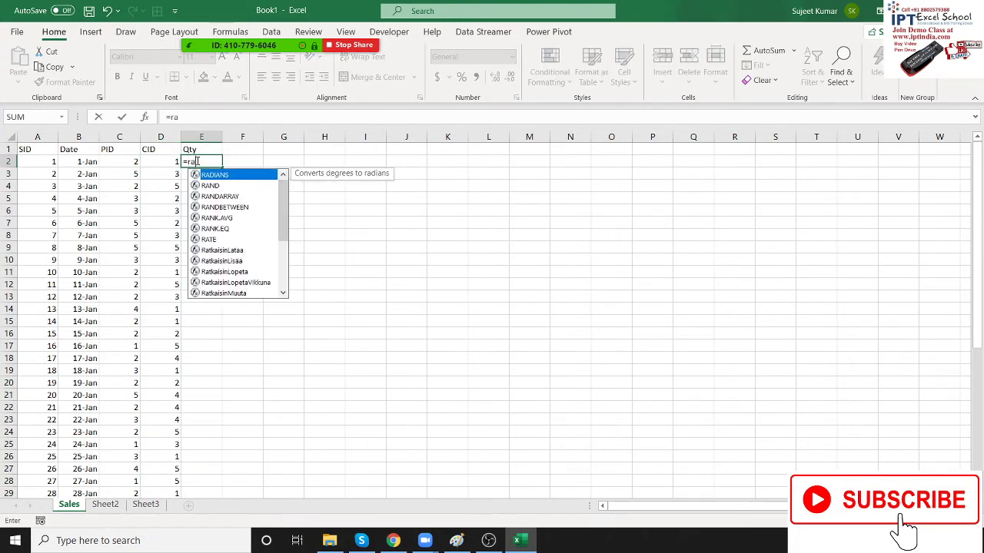
{"action": "key", "text": "Down"}
{"action": "key", "text": "Down"}
{"action": "key", "text": "Down"}
{"action": "key", "text": "Down"}
{"action": "key", "text": "Down"}
{"action": "key", "text": "Tab"}
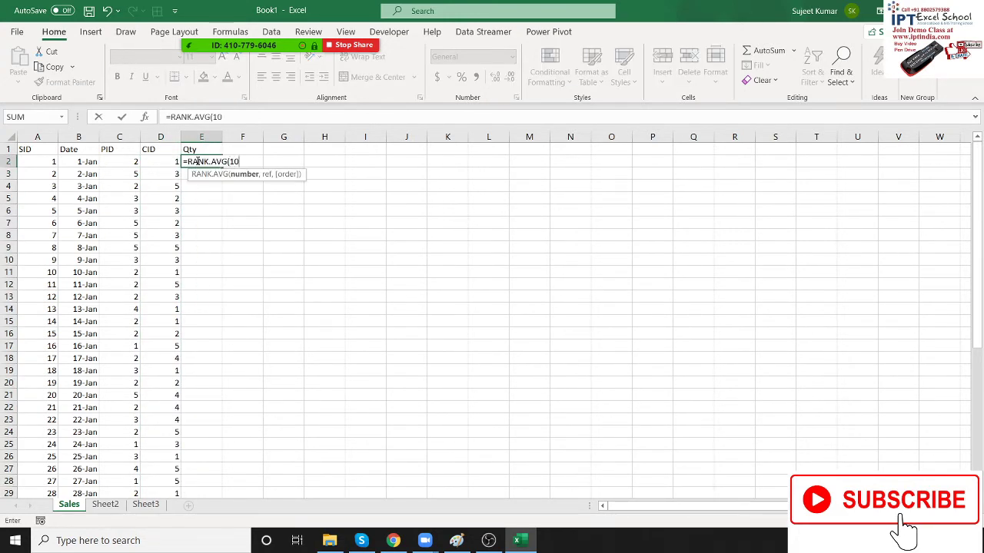
{"action": "key", "text": "Escape"}
{"action": "type", "text": "=ra"}
- Enter =RANDBETWEEN(10,90) in E2 and fill it down the whole Qty column
{"action": "key", "text": "Down"}
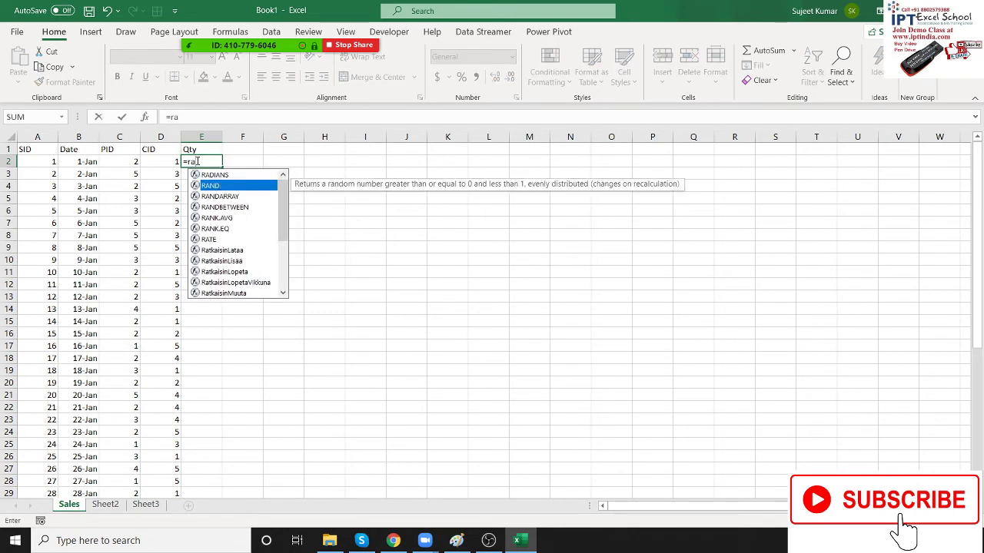
{"action": "key", "text": "Down"}
{"action": "key", "text": "Down"}
{"action": "key", "text": "Tab"}
{"action": "type", "text": "10,9"}
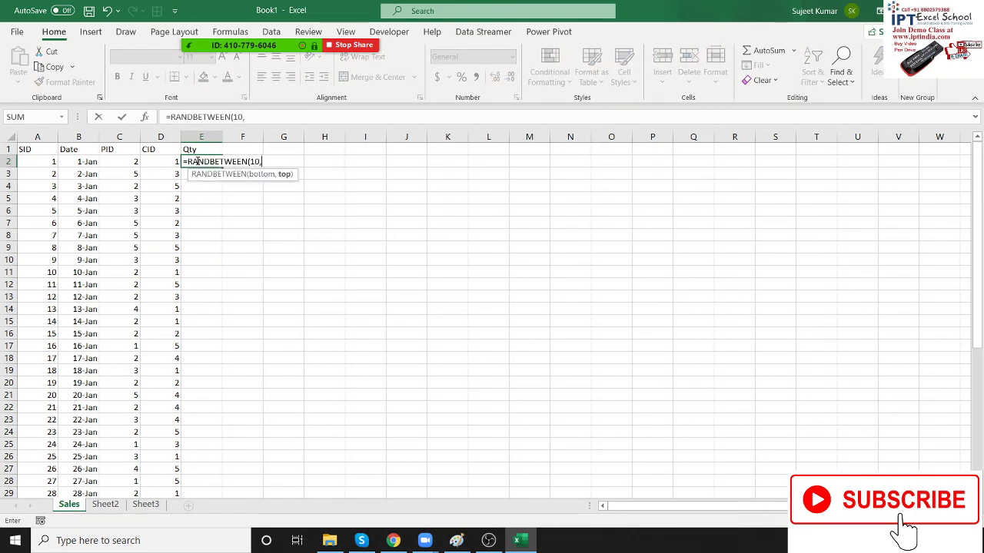
{"action": "type", "text": "0"}
{"action": "key", "text": "Return"}
{"action": "left_click", "coordinate": [217, 164]}
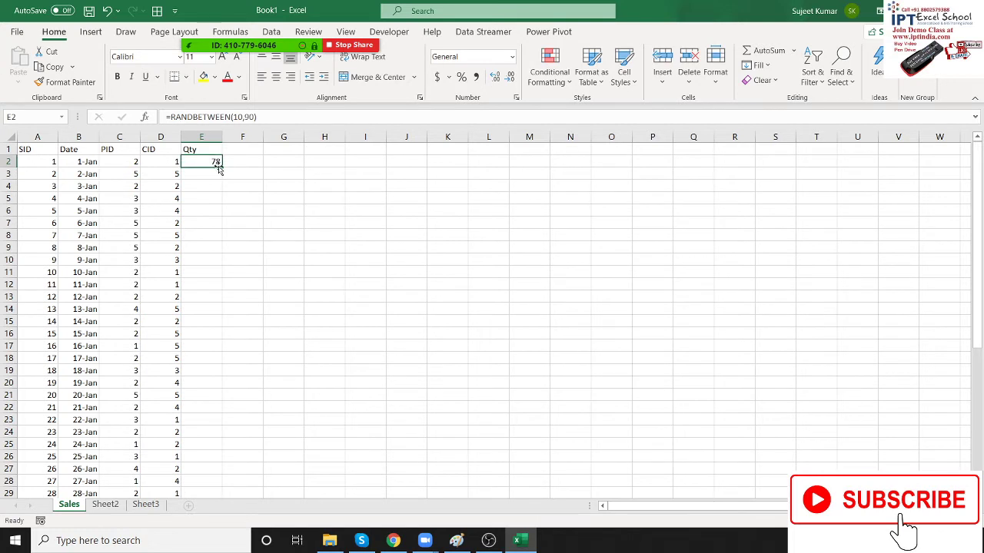
{"action": "double_click", "coordinate": [221, 166]}
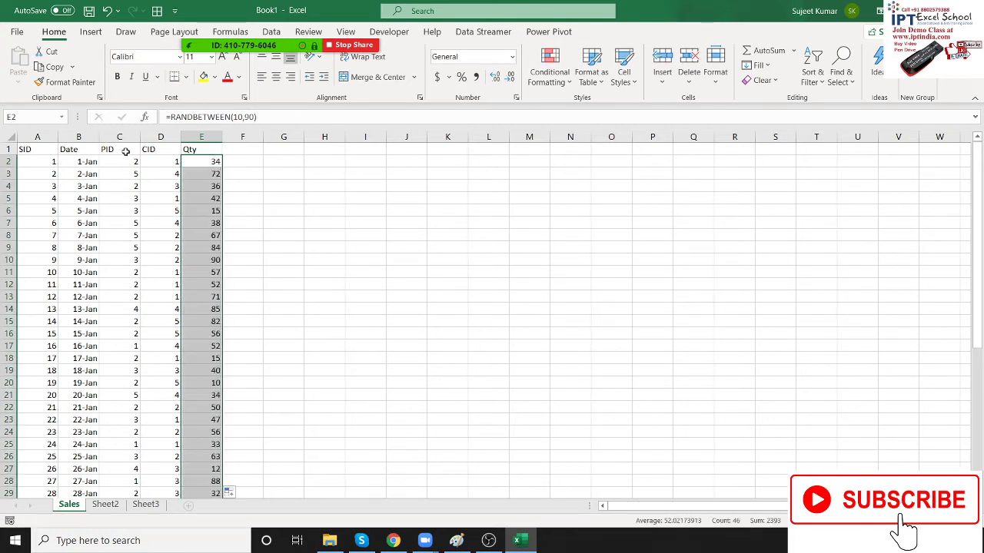
{"action": "left_click", "coordinate": [190, 196]}
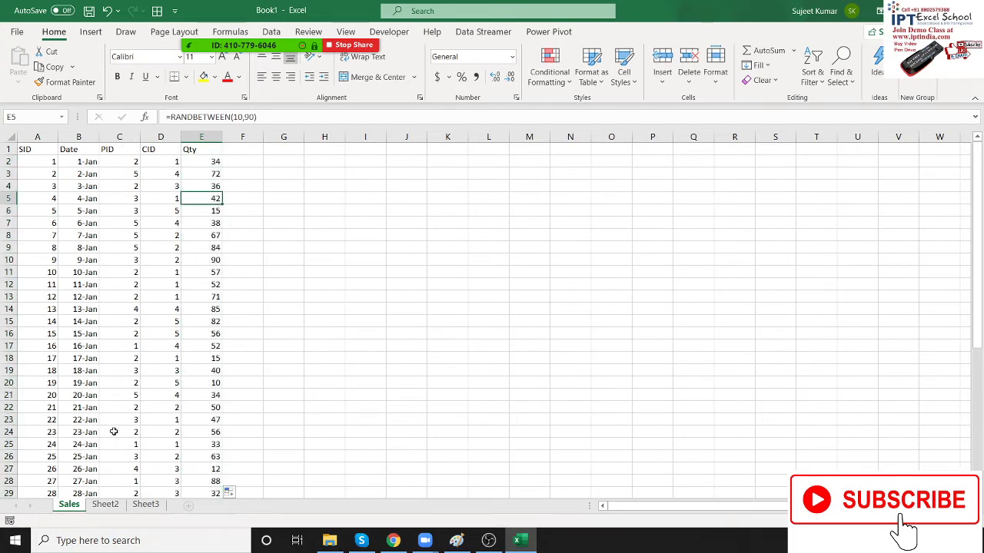
- Rename Sheet2 to Cust, then select the PID column on the Sales sheet
{"action": "left_click", "coordinate": [104, 505]}
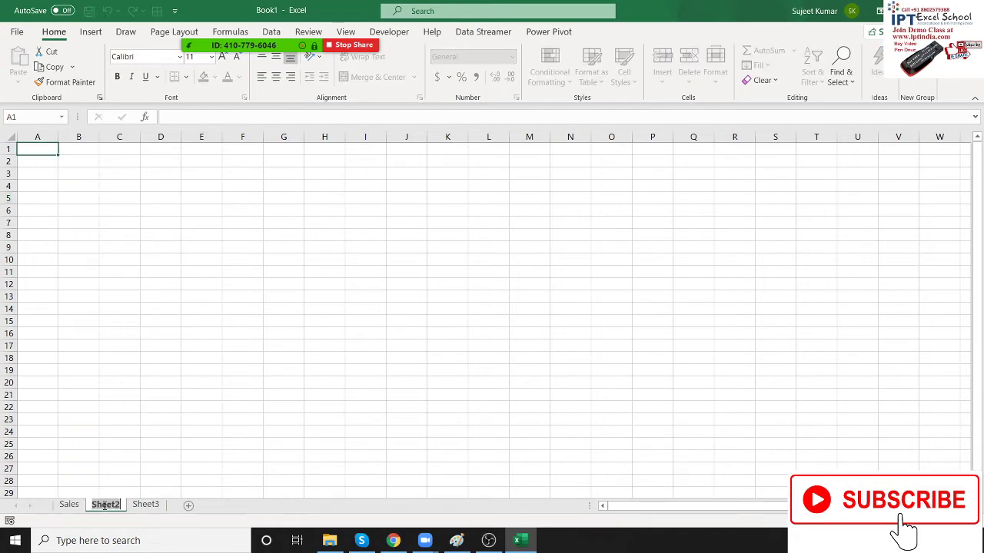
{"action": "type", "text": "Cust"}
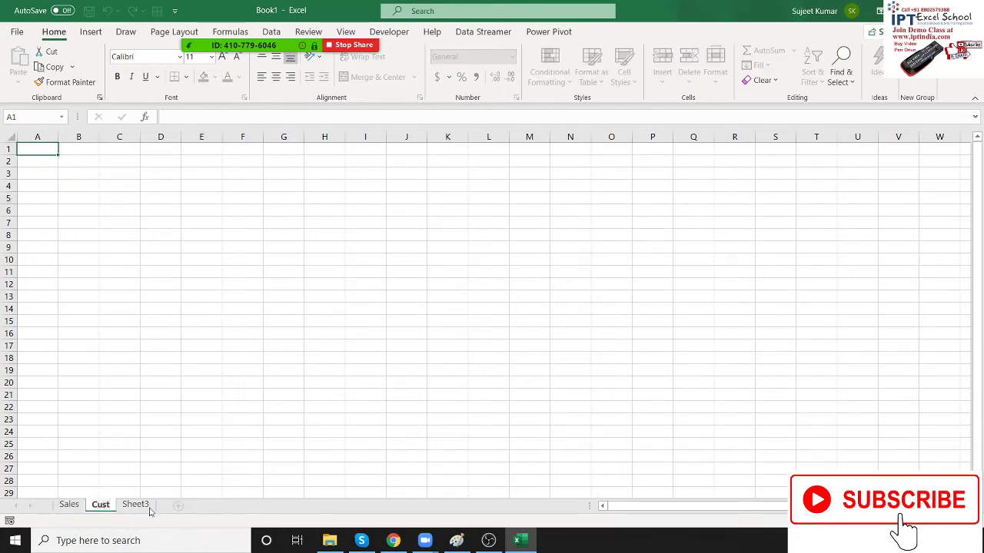
{"action": "key", "text": "Return"}
{"action": "left_click", "coordinate": [68, 504]}
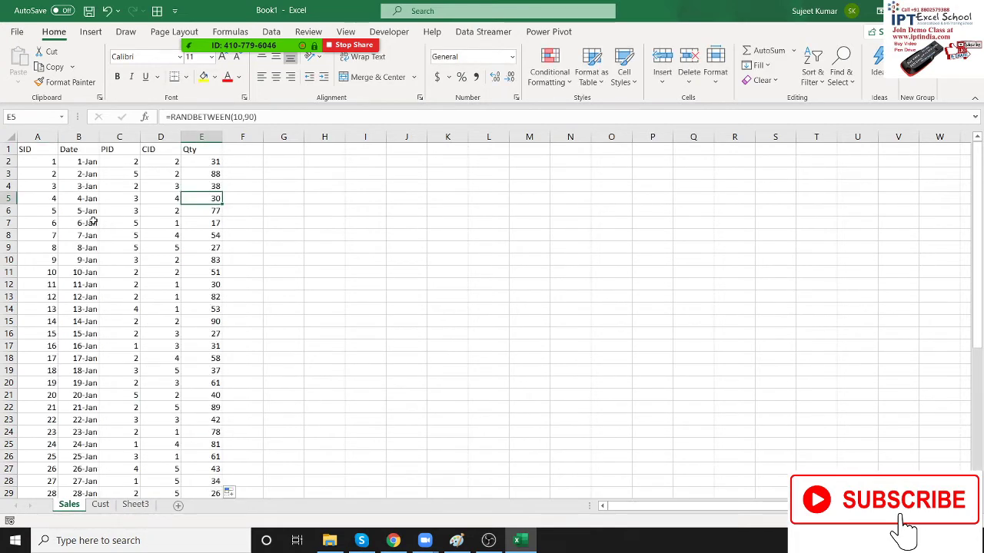
{"action": "left_click", "coordinate": [125, 137]}
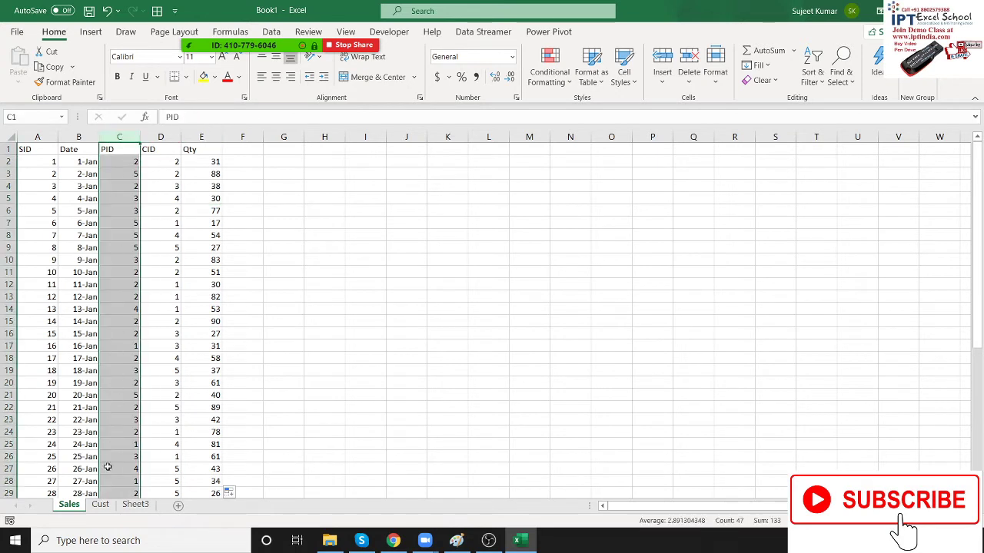
- Rename Sheet3 to Pro and bring up the empty Cust sheet
{"action": "left_click", "coordinate": [142, 505]}
{"action": "double_click", "coordinate": [142, 504]}
{"action": "type", "text": "Pr"}
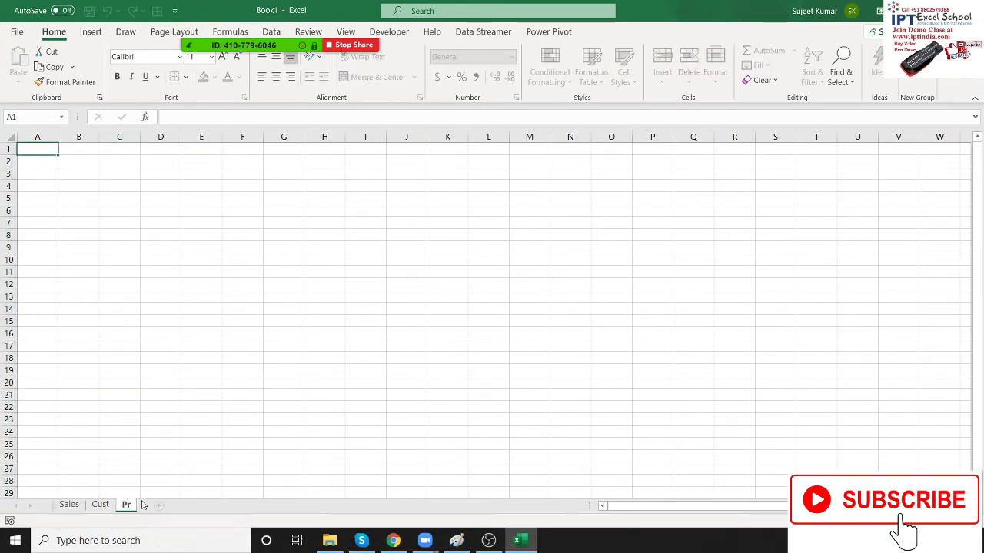
{"action": "type", "text": "o"}
{"action": "left_click", "coordinate": [119, 445]}
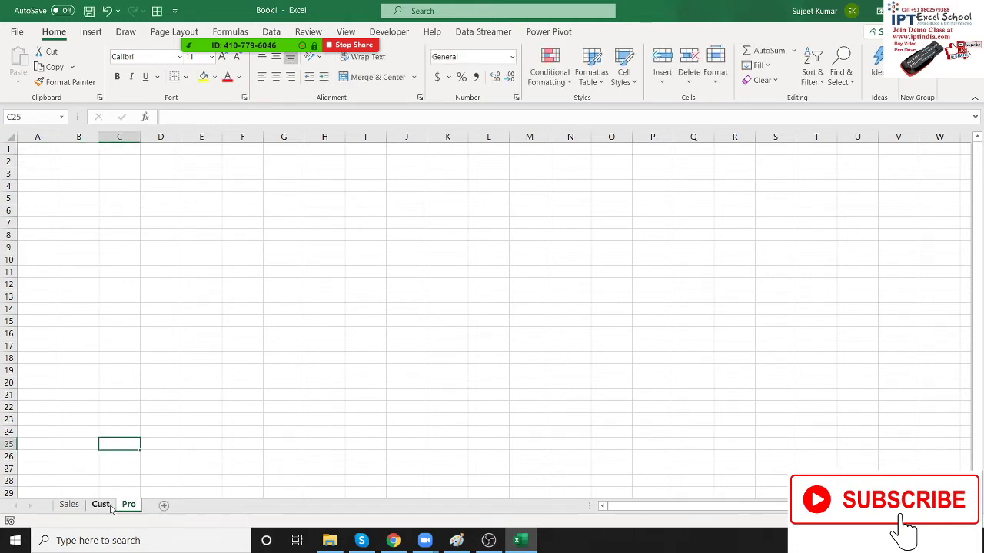
{"action": "left_click", "coordinate": [107, 506]}
- Add a CID header in A1 with IDs 1 to 5 below it
{"action": "left_click", "coordinate": [49, 149]}
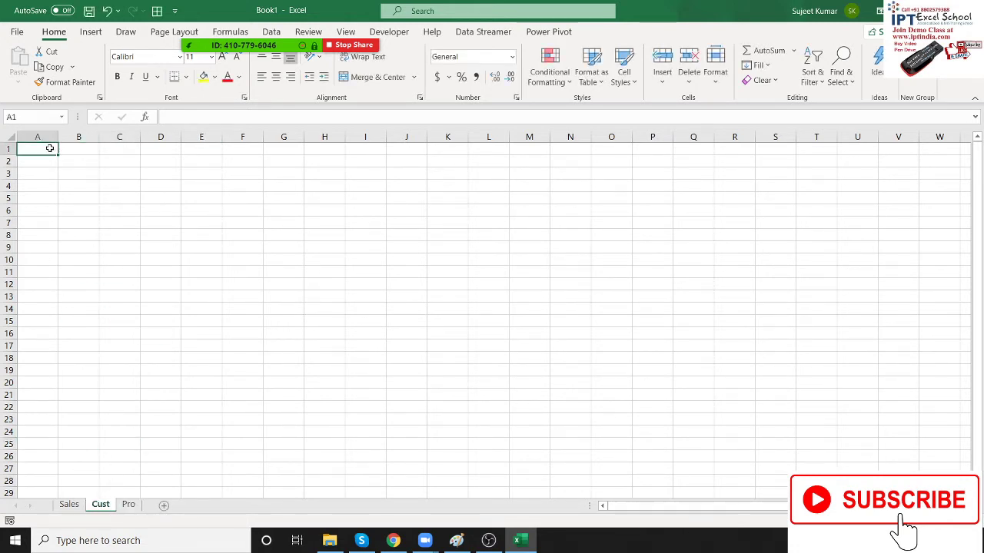
{"action": "type", "text": "CID"}
{"action": "key", "text": "Return"}
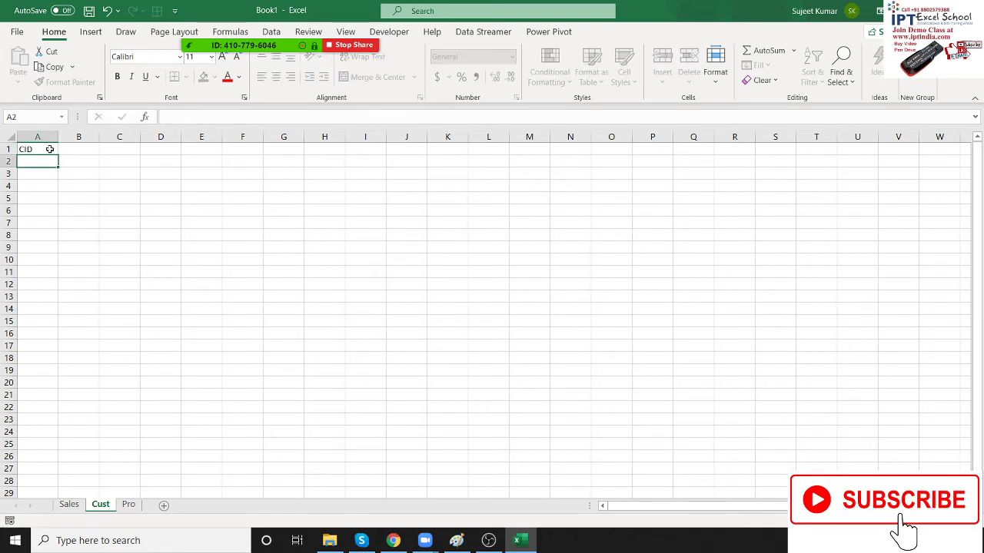
{"action": "type", "text": "1"}
{"action": "key", "text": "Return"}
{"action": "type", "text": "2"}
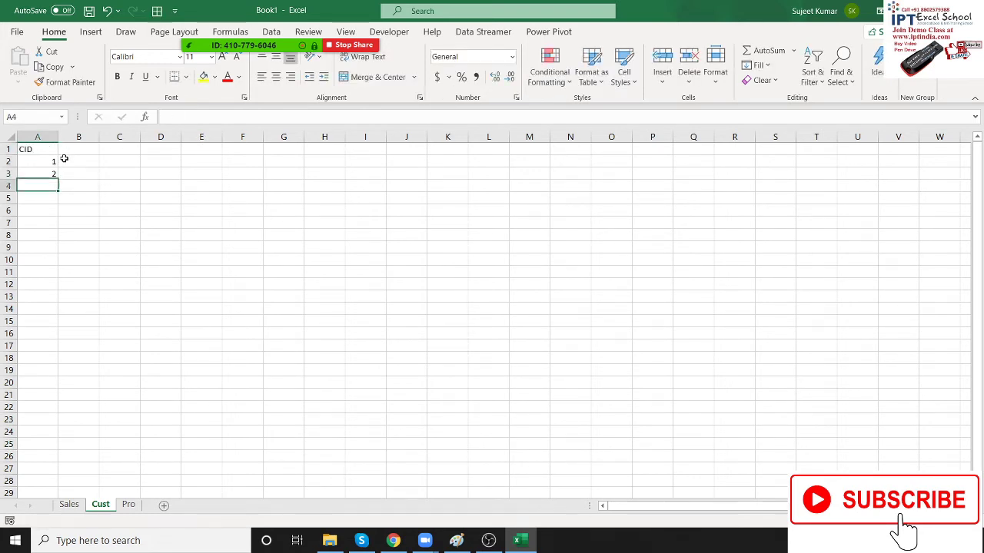
{"action": "left_click", "coordinate": [57, 161]}
{"action": "left_click_drag", "start_coordinate": [58, 167], "coordinate": [57, 212]}
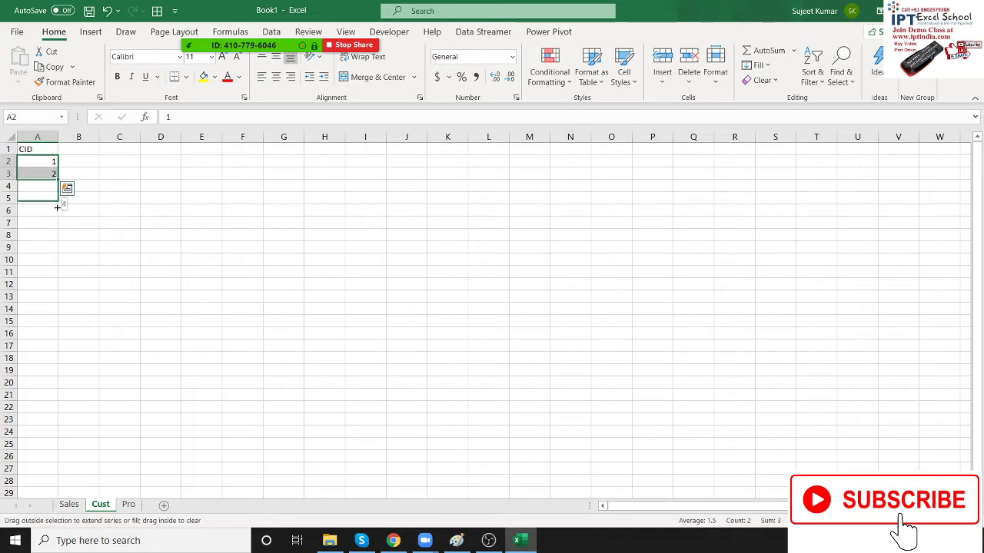
- Add Name and City headers and fill in the five customer names from the first one
{"action": "left_click", "coordinate": [78, 149]}
{"action": "type", "text": "Name"}
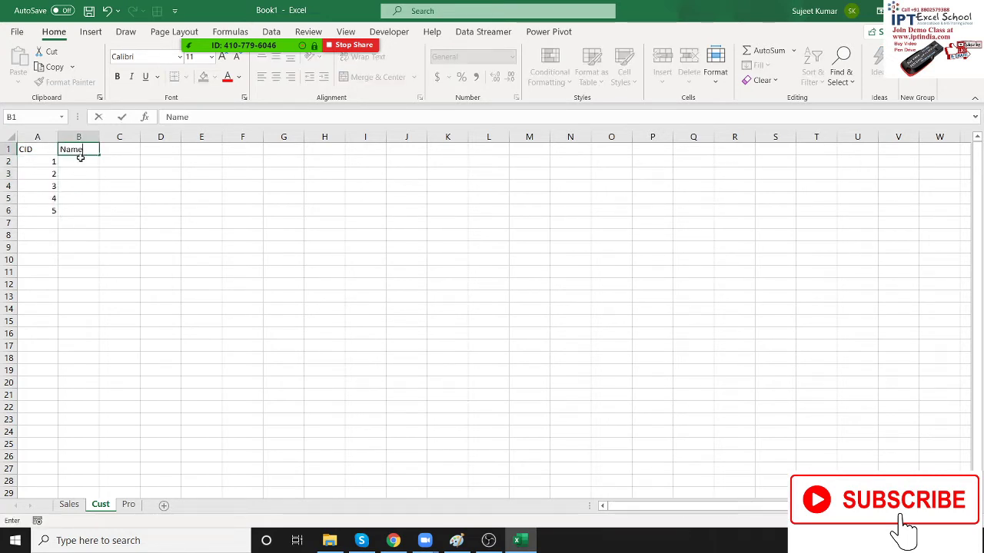
{"action": "key", "text": "Tab"}
{"action": "type", "text": "City"}
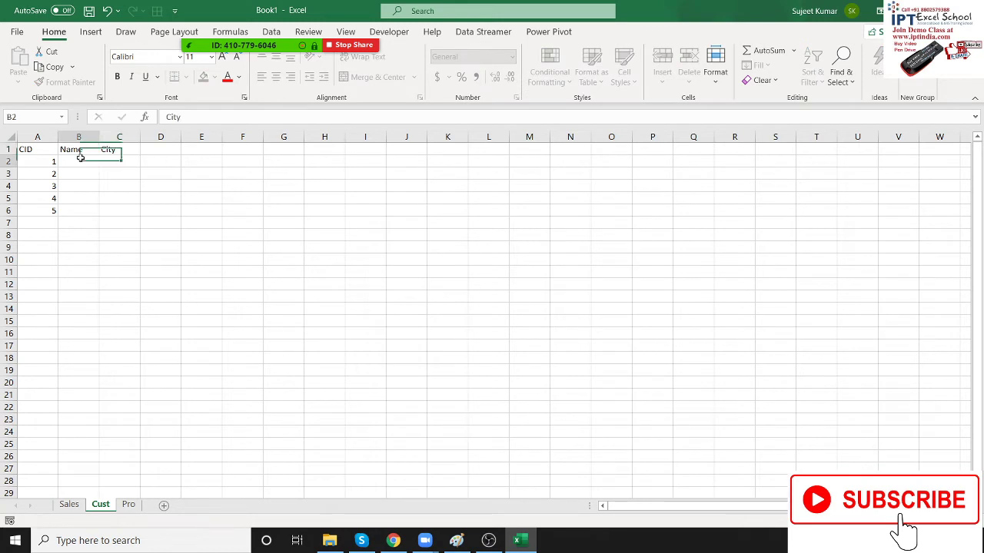
{"action": "left_click", "coordinate": [80, 161]}
{"action": "type", "text": "Puja"}
{"action": "key", "text": "Return"}
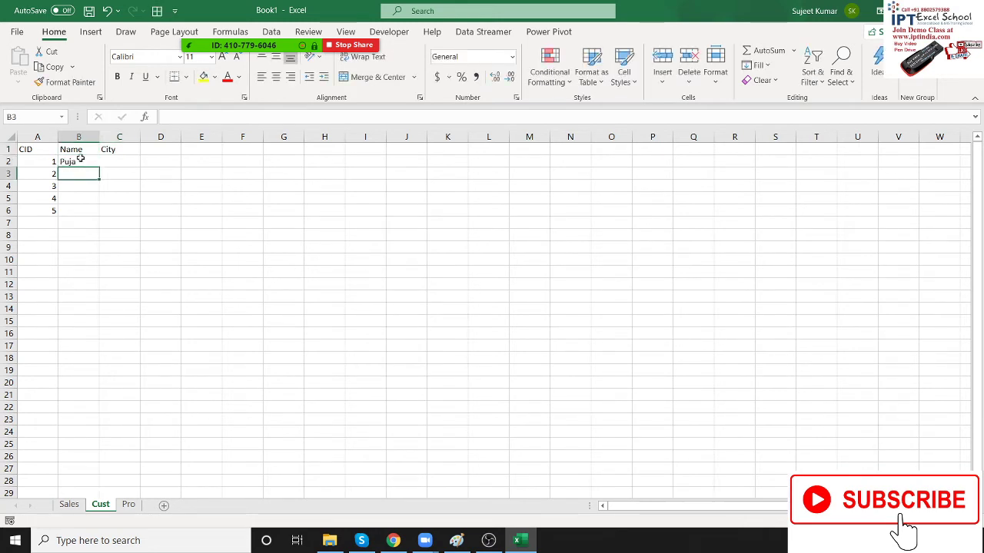
{"action": "left_click", "coordinate": [78, 160]}
{"action": "double_click", "coordinate": [100, 166]}
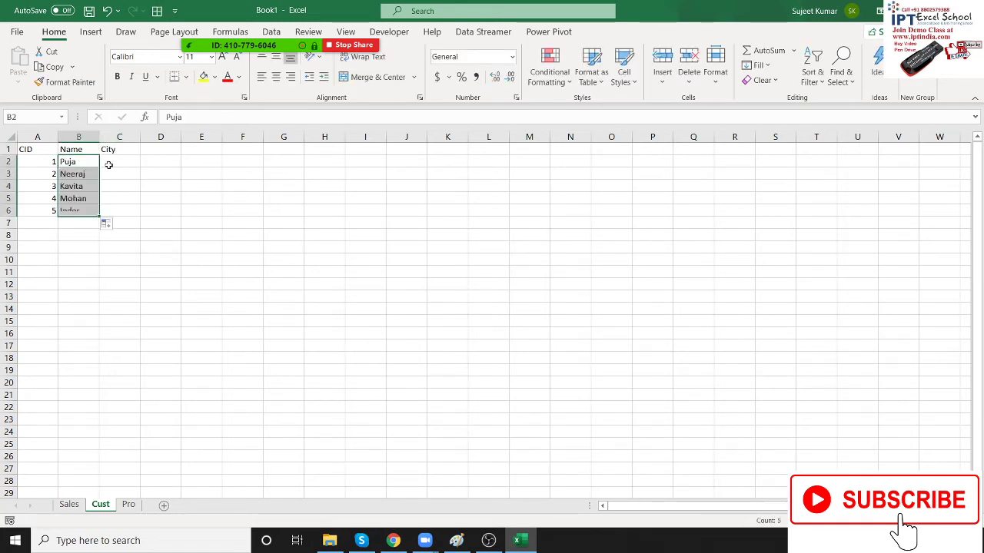
- Enter Pune as the first city and fill cities for the remaining four customers
{"action": "left_click", "coordinate": [113, 161]}
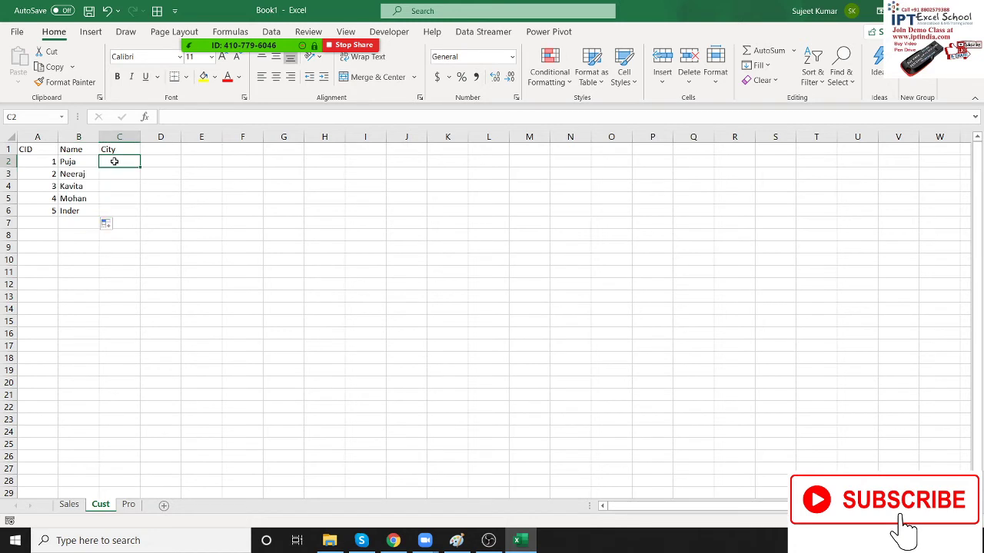
{"action": "type", "text": "Pune"}
{"action": "left_click", "coordinate": [200, 209]}
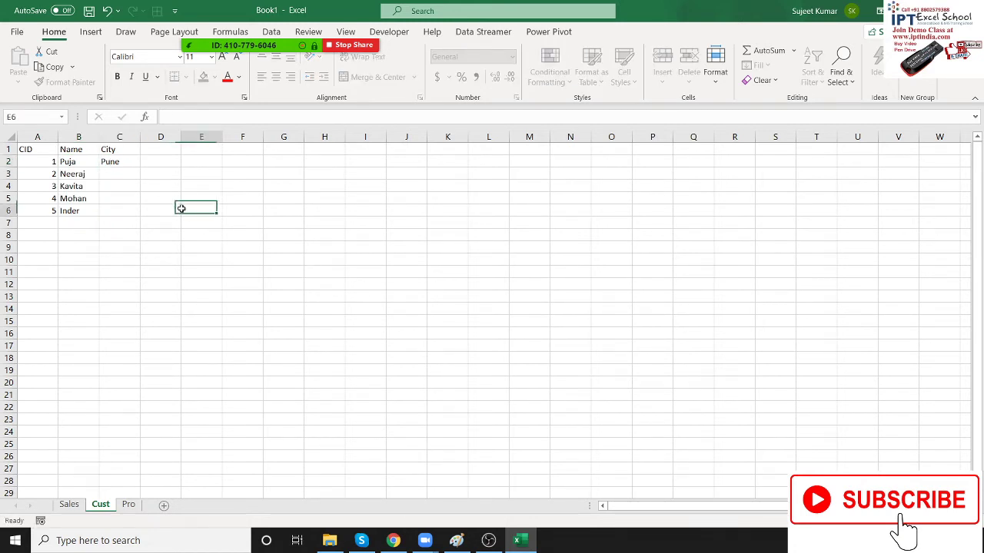
{"action": "left_click", "coordinate": [123, 161]}
{"action": "double_click", "coordinate": [138, 168]}
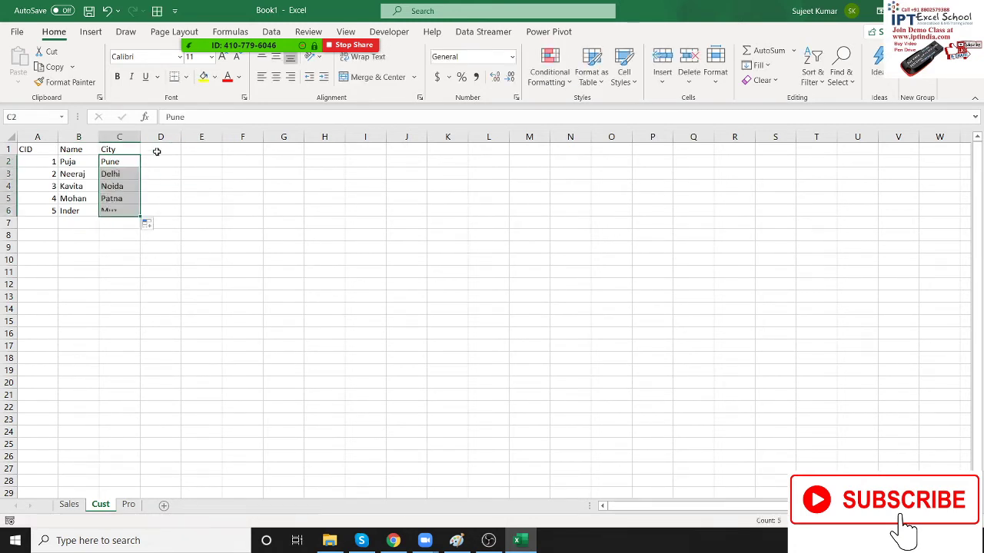
{"action": "left_click", "coordinate": [162, 149]}
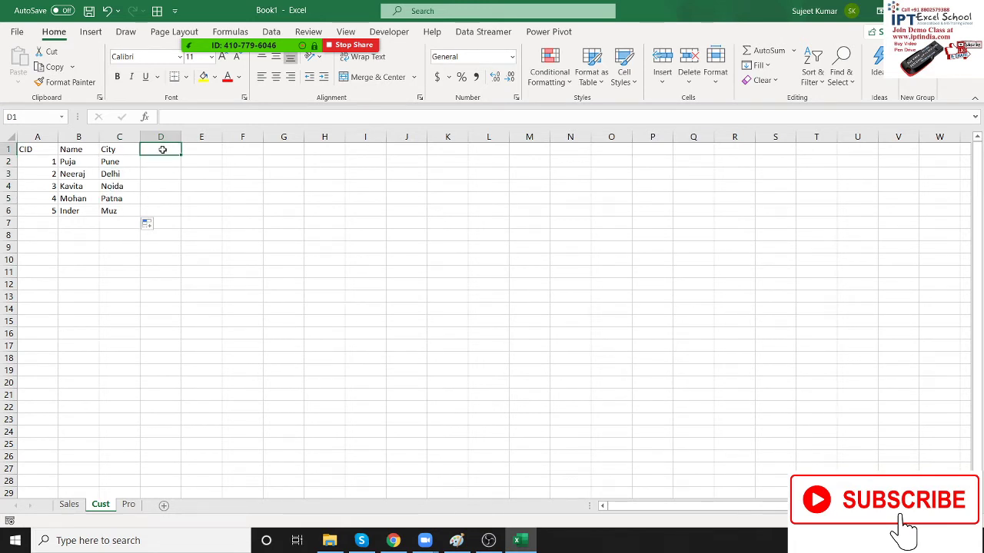
- Add a Limit header in D1 and fill 100000 into D2:D6 with Ctrl+D
{"action": "type", "text": "Lint"}
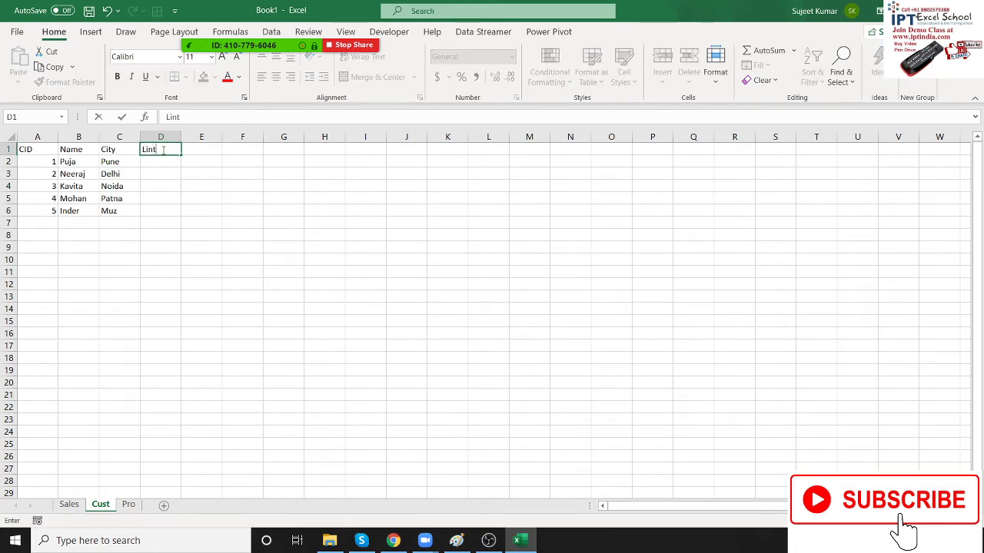
{"action": "key", "text": "BackSpace"}
{"action": "key", "text": "BackSpace"}
{"action": "type", "text": "mit"}
{"action": "key", "text": "Return"}
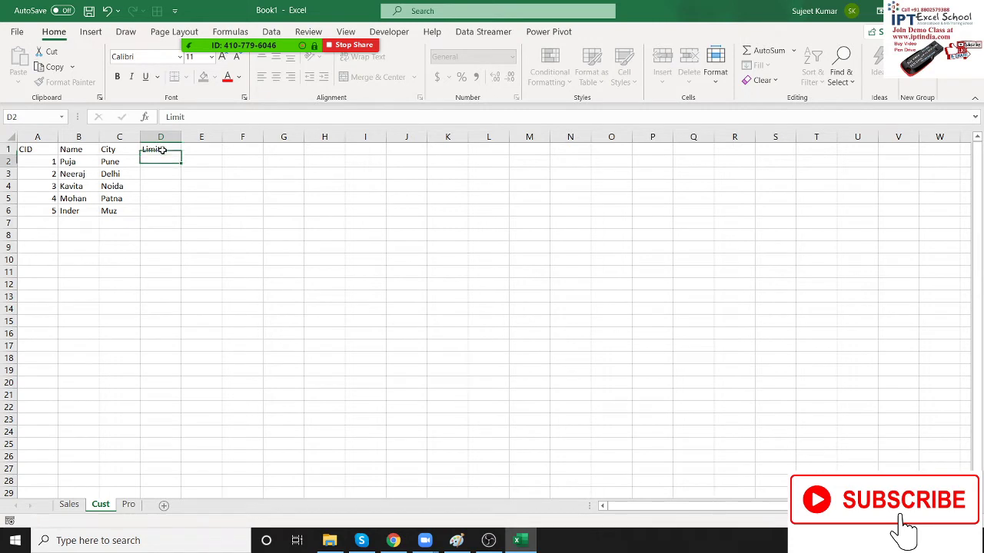
{"action": "type", "text": "100000"}
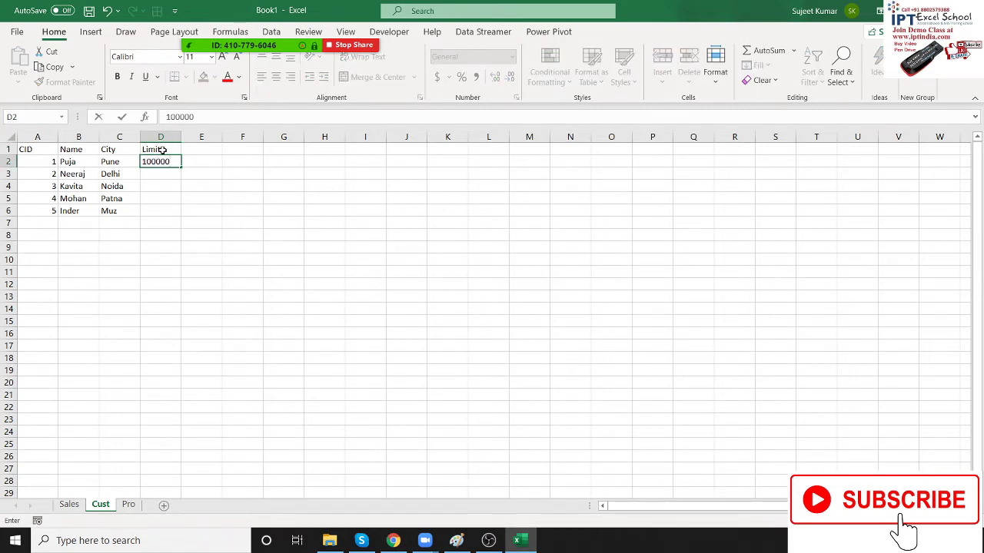
{"action": "key", "text": "Return"}
{"action": "key", "text": "Left"}
{"action": "key", "text": "Down"}
{"action": "key", "text": "Down"}
{"action": "key", "text": "Down"}
{"action": "key", "text": "Right"}
{"action": "key", "text": "shift+Up"}
{"action": "key", "text": "shift+Up"}
{"action": "key", "text": "shift+Up"}
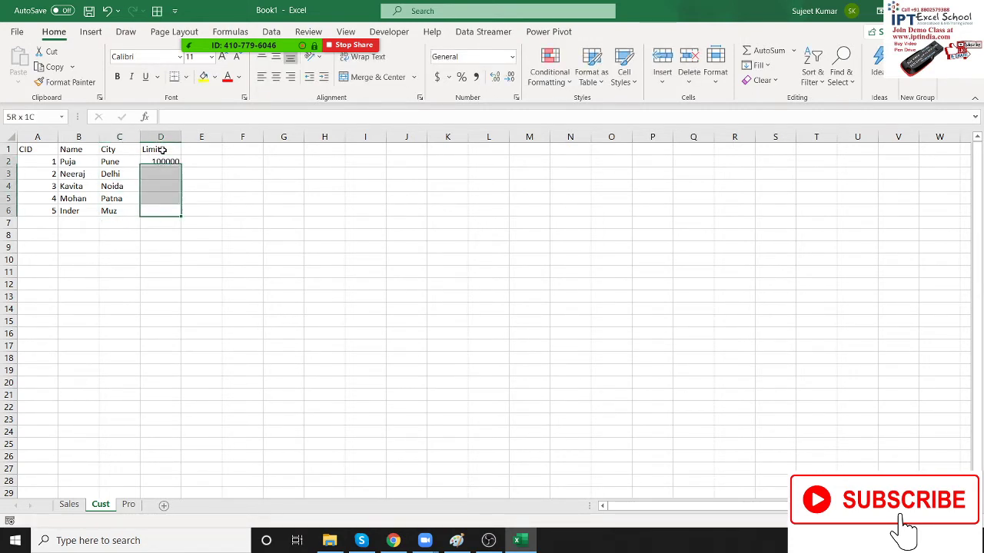
{"action": "key", "text": "shift+Up"}
{"action": "key", "text": "ctrl+d"}
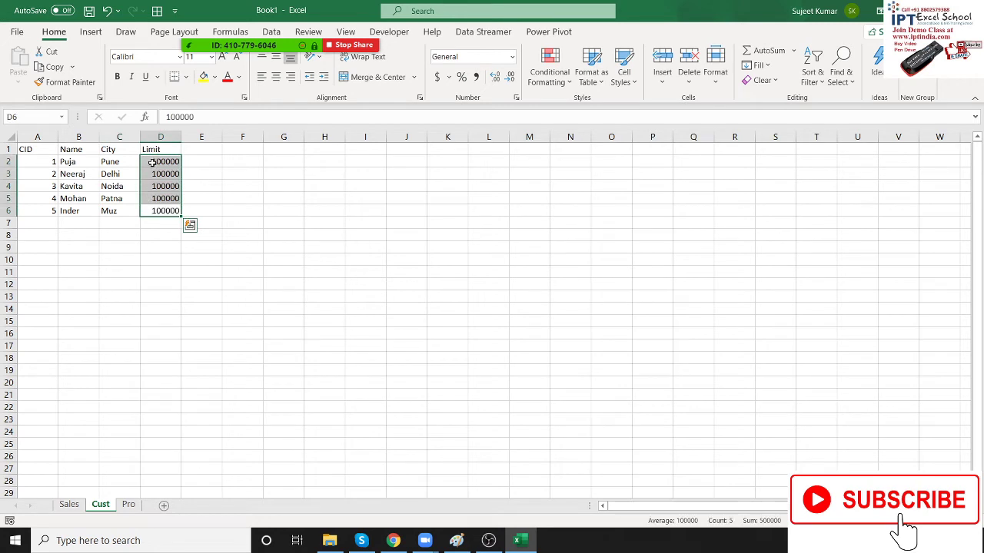
{"action": "left_click", "coordinate": [113, 158]}
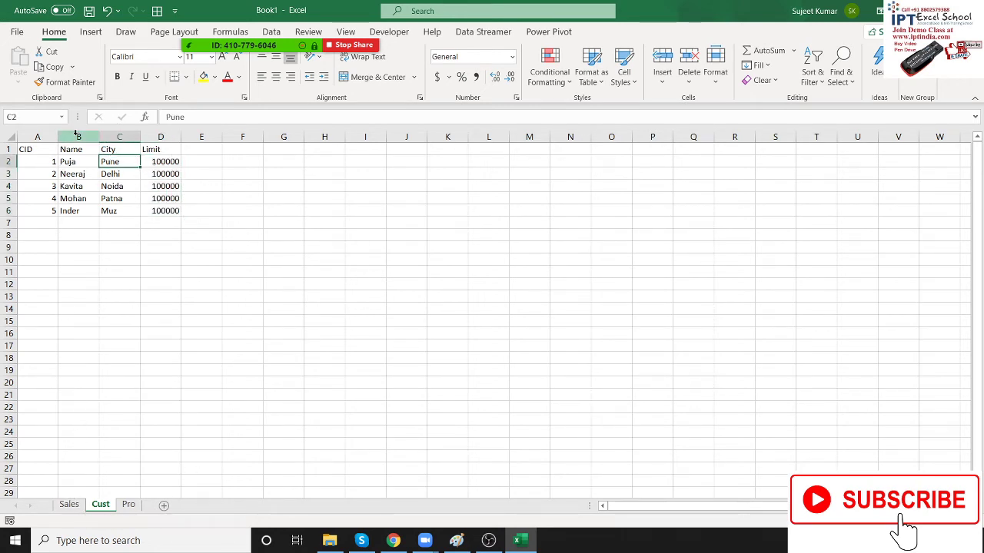
- Select the customer names, cities and limits, then return to the Sales sheet
{"action": "left_click_drag", "start_coordinate": [79, 136], "coordinate": [152, 130]}
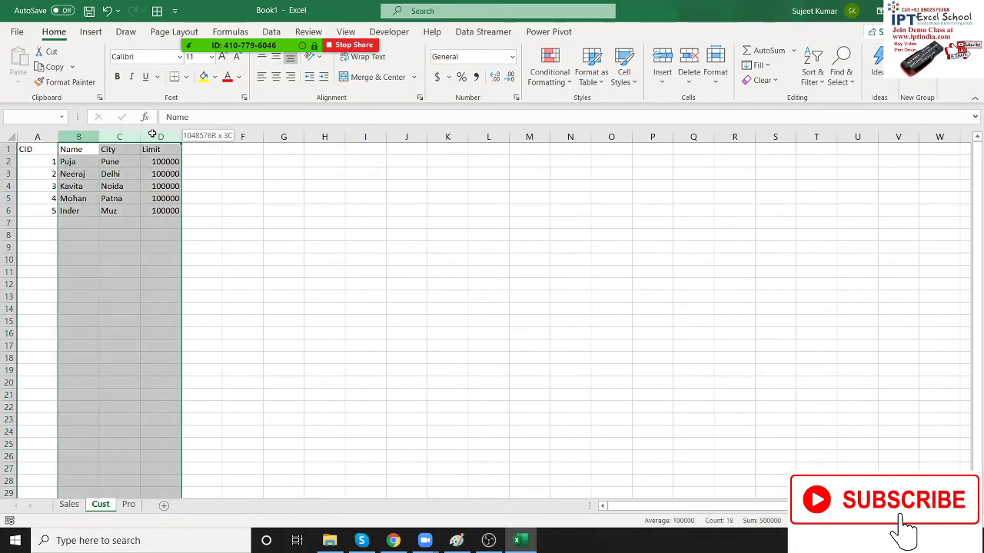
{"action": "left_click", "coordinate": [85, 272]}
{"action": "left_click", "coordinate": [94, 211]}
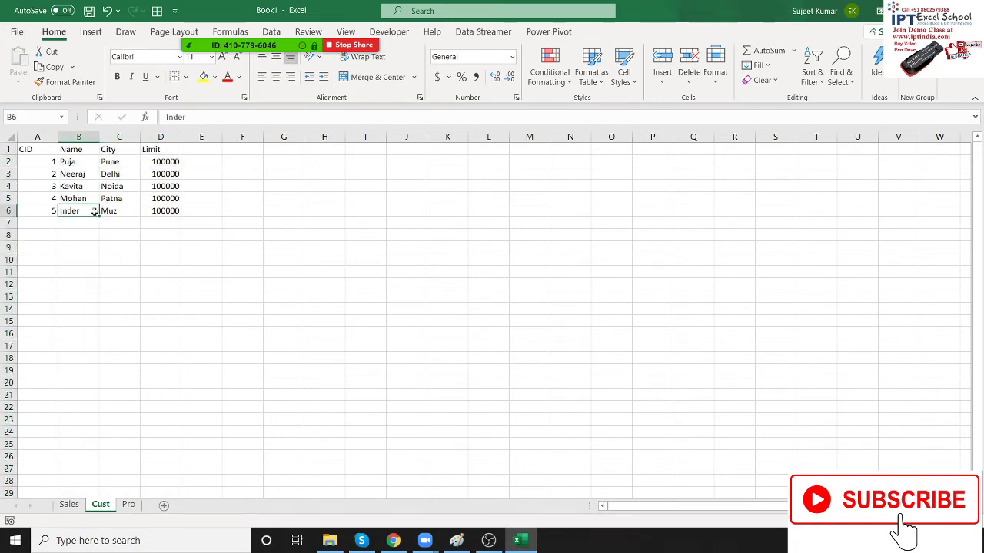
{"action": "left_click_drag", "start_coordinate": [94, 211], "coordinate": [161, 161]}
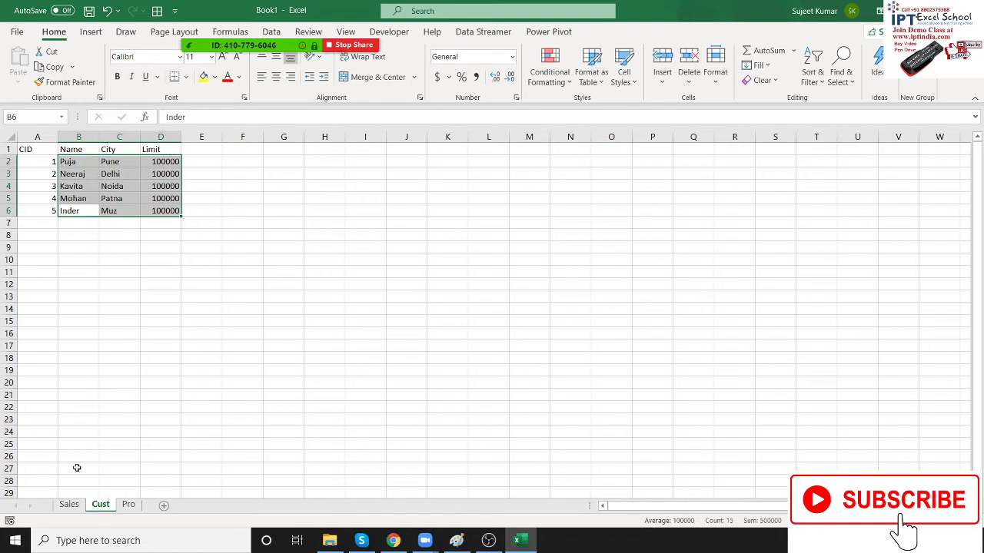
{"action": "left_click", "coordinate": [69, 505]}
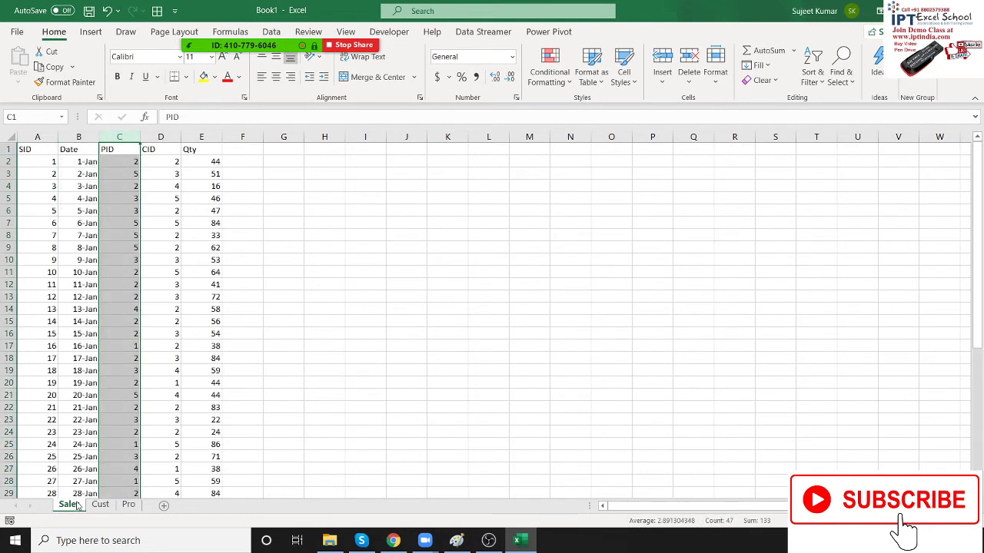
{"action": "left_click", "coordinate": [134, 301]}
{"action": "left_click", "coordinate": [123, 211]}
{"action": "left_click", "coordinate": [123, 160]}
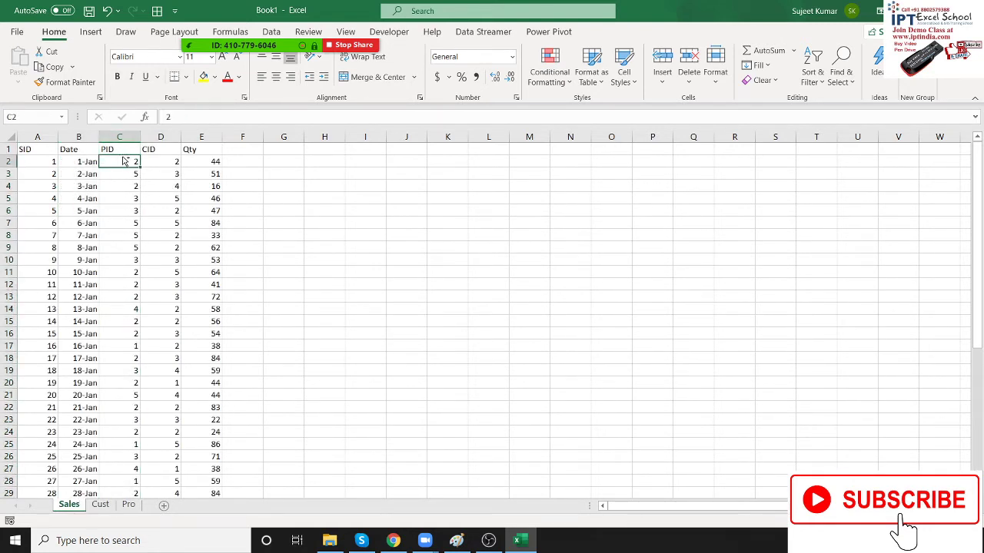
{"action": "key", "text": "Right"}
{"action": "key", "text": "ctrl+shift+Down"}
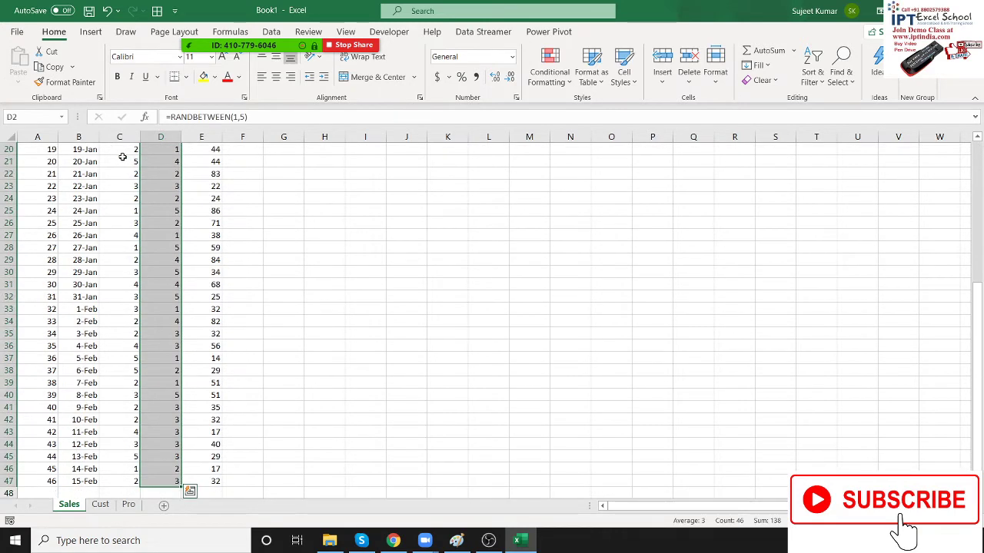
{"action": "key", "text": "ctrl+Up"}
{"action": "key", "text": "Right"}
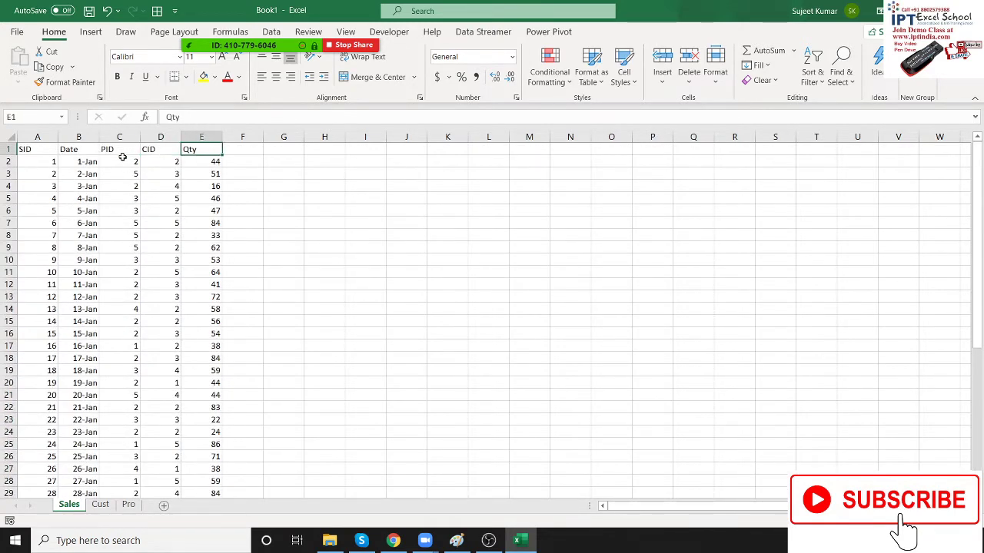
{"action": "key", "text": "Down"}
{"action": "key", "text": "Left"}
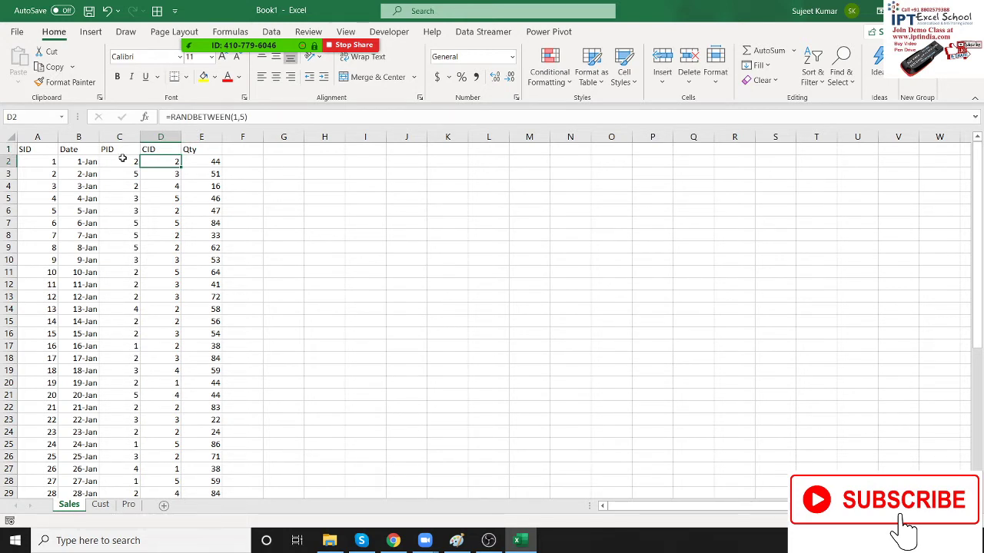
{"action": "key", "text": "Down"}
{"action": "key", "text": "Down"}
{"action": "key", "text": "Down"}
{"action": "key", "text": "Down"}
{"action": "key", "text": "Down"}
{"action": "key", "text": "Down"}
{"action": "key", "text": "Down"}
{"action": "key", "text": "Down"}
{"action": "key", "text": "Down"}
{"action": "key", "text": "Down"}
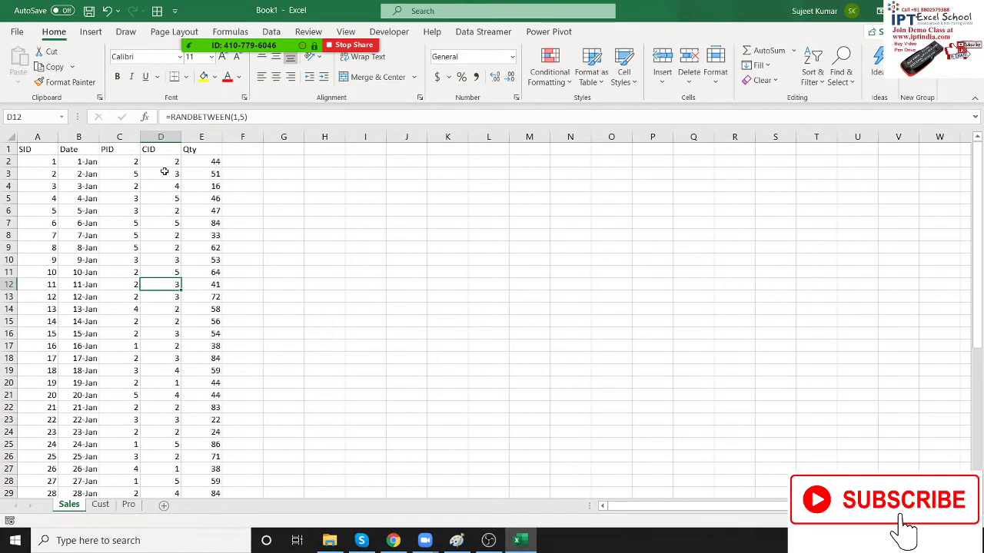
- Review the CID values in D3:D16 on Sales and the customer Name, City and Limit values on Cust
{"action": "left_click_drag", "start_coordinate": [166, 174], "coordinate": [165, 332]}
{"action": "left_click", "coordinate": [102, 504]}
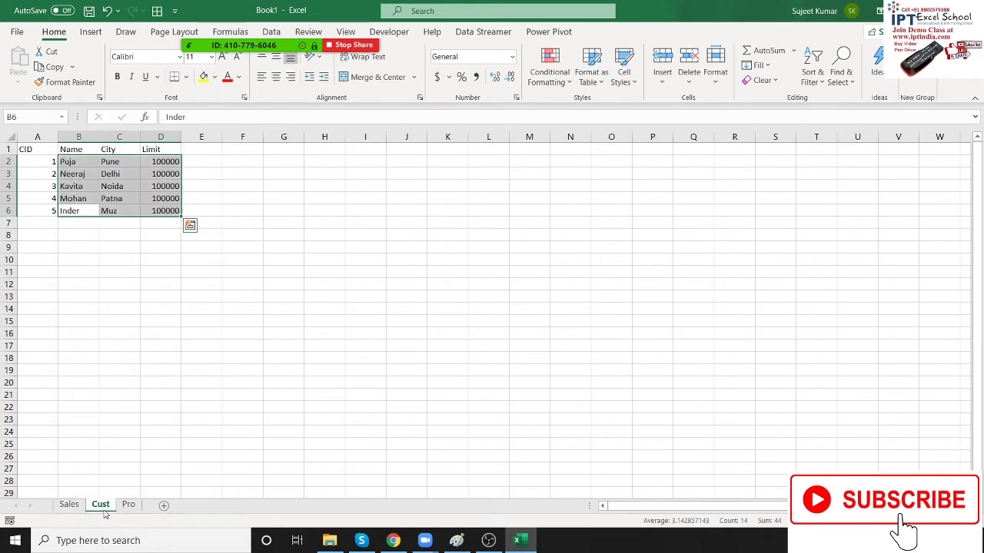
{"action": "mouse_move", "coordinate": [59, 161]}
{"action": "left_mouse_down"}
{"action": "mouse_move", "coordinate": [104, 186]}
{"action": "mouse_move", "coordinate": [62, 163]}
{"action": "left_mouse_up"}
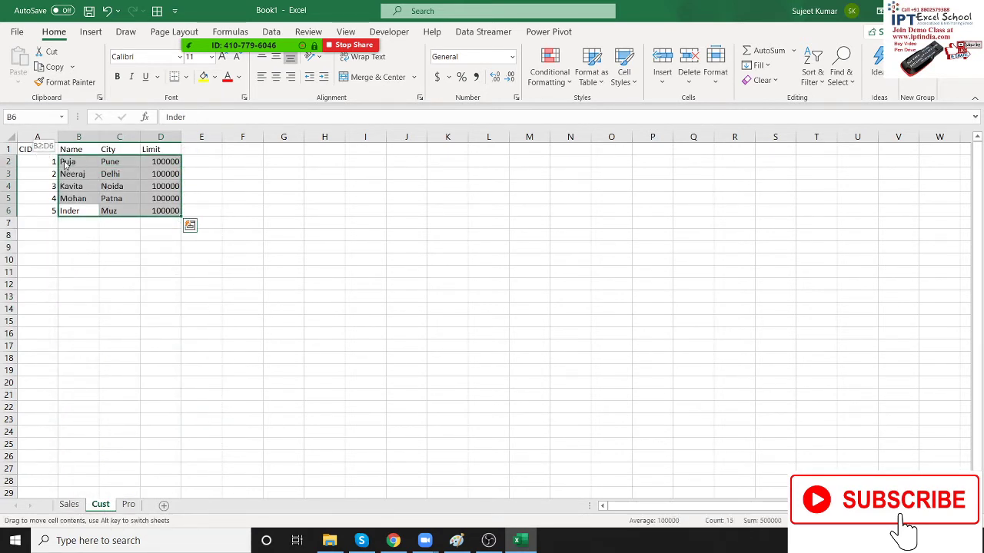
{"action": "left_click", "coordinate": [134, 313]}
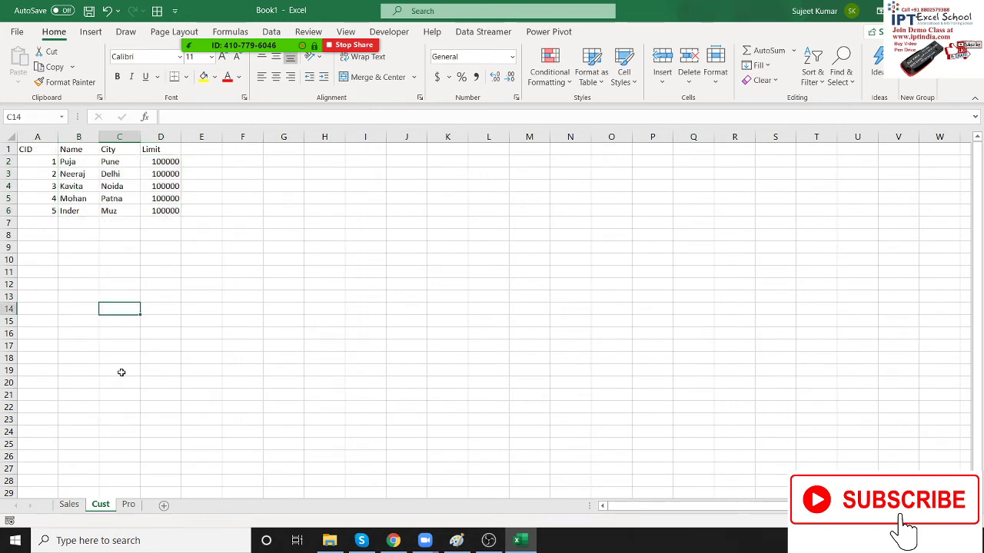
- On the Pro sheet, enter headers PID, Name, MRP and product IDs 1–5 in column A
{"action": "left_click", "coordinate": [131, 501]}
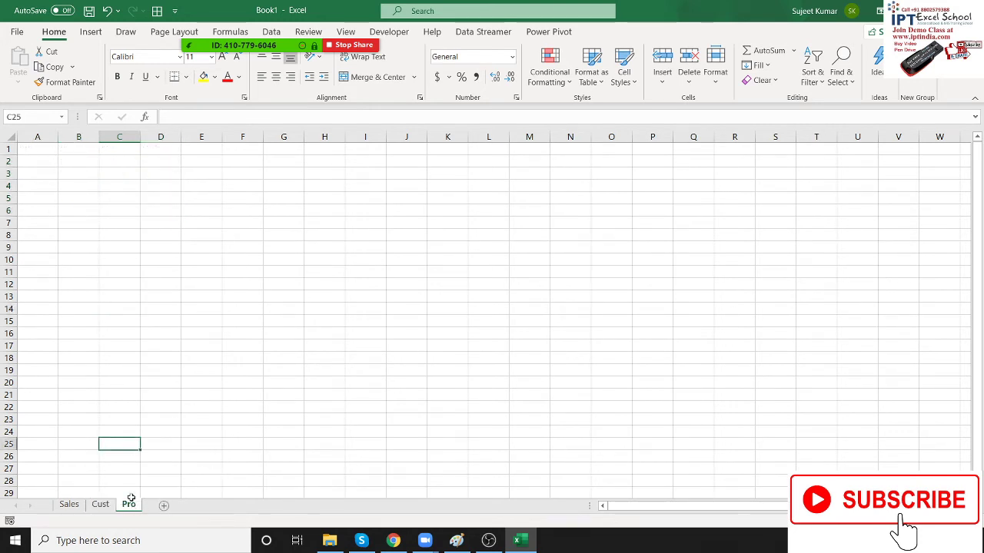
{"action": "left_click", "coordinate": [35, 145]}
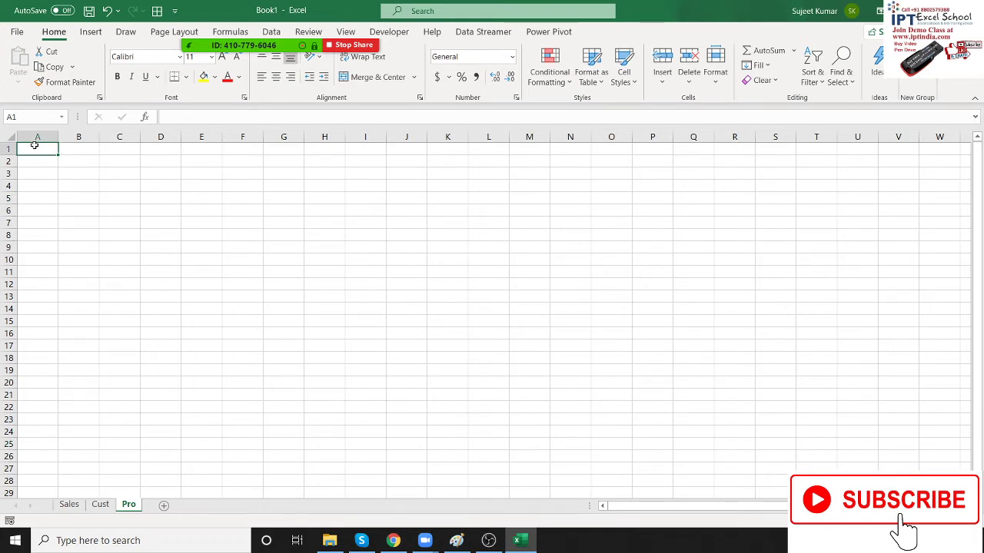
{"action": "type", "text": "PID"}
{"action": "key", "text": "Tab"}
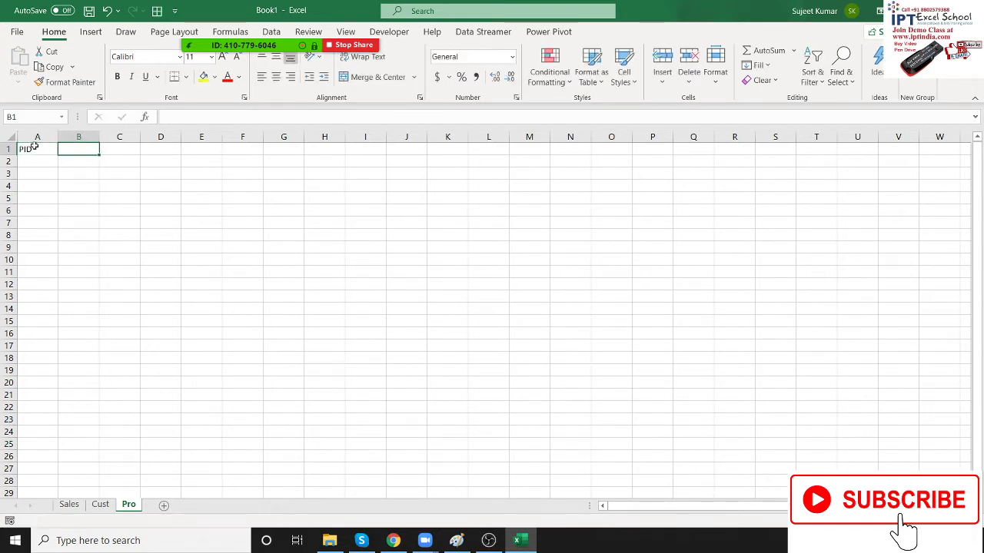
{"action": "type", "text": "Name"}
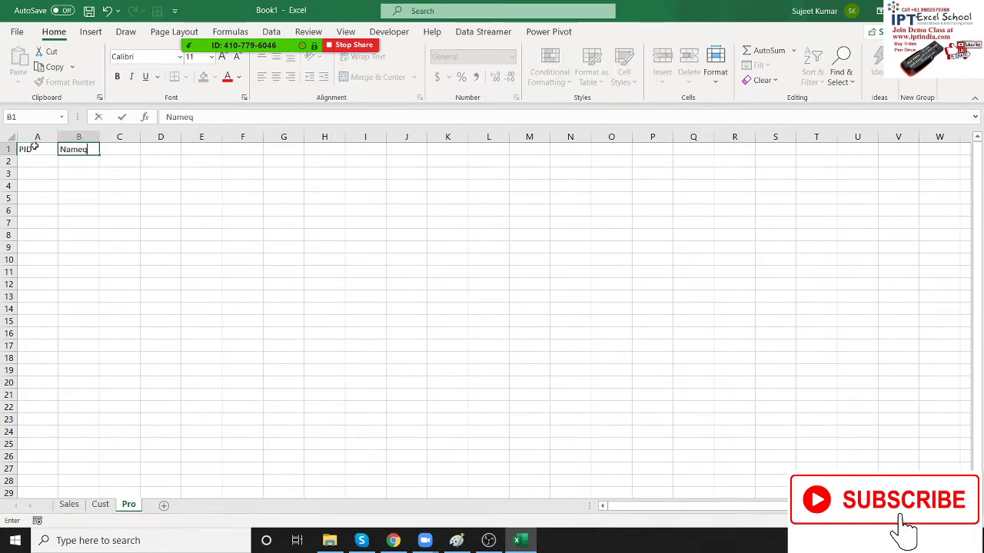
{"action": "key", "text": "Tab"}
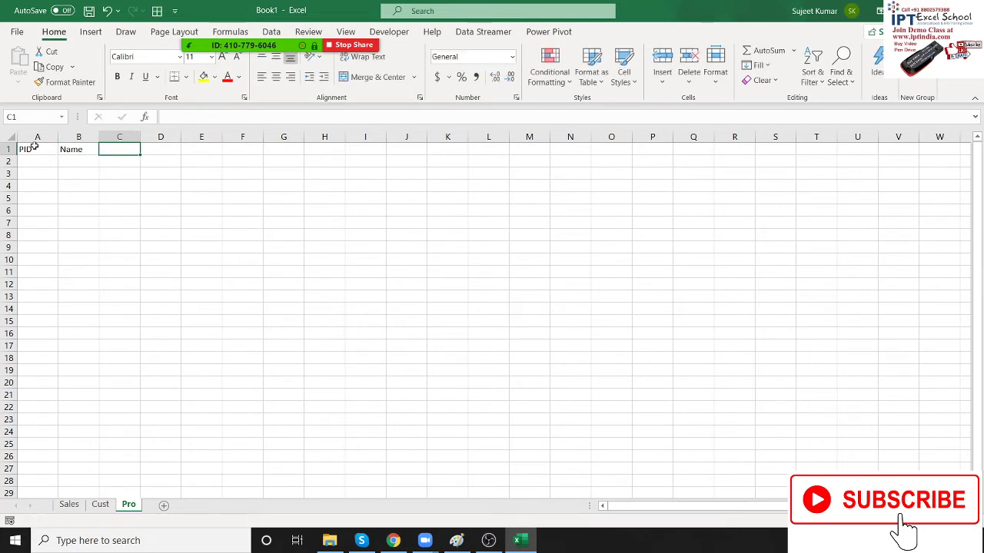
{"action": "type", "text": "MRP"}
{"action": "key", "text": "Return"}
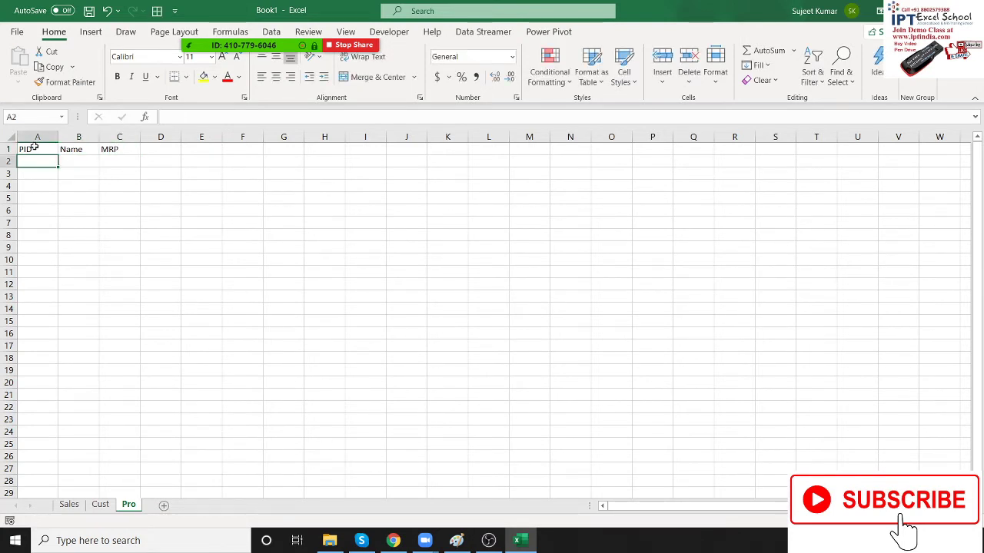
{"action": "type", "text": "1 2 3 4 5"}
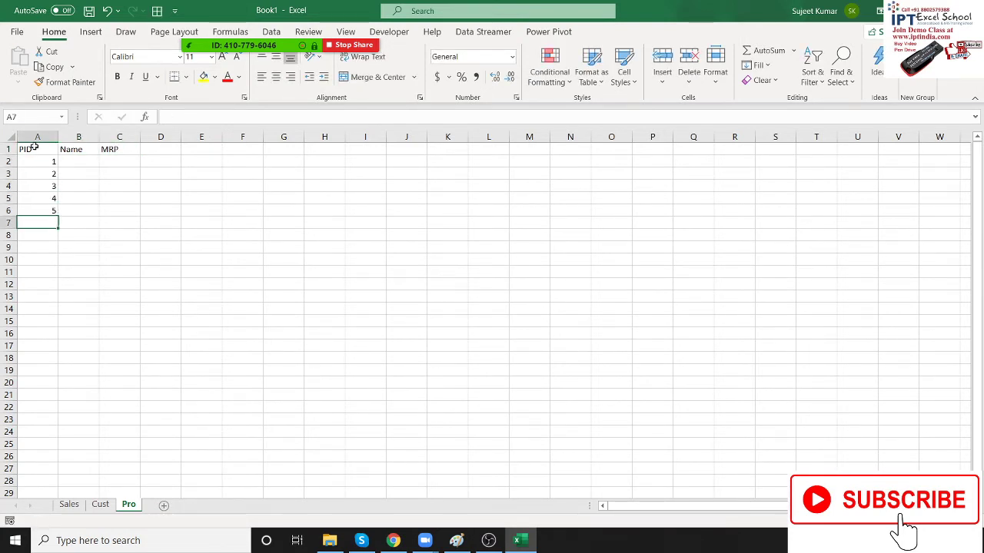
- Enter DVD as a product name in B2 and copy it down to B6
{"action": "left_click", "coordinate": [100, 164]}
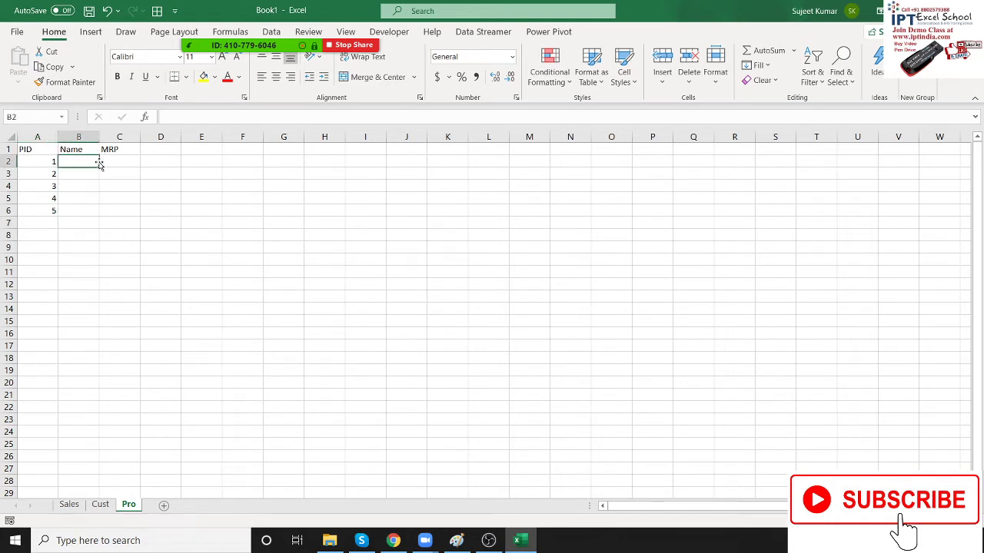
{"action": "type", "text": "DVD"}
{"action": "left_click", "coordinate": [115, 184]}
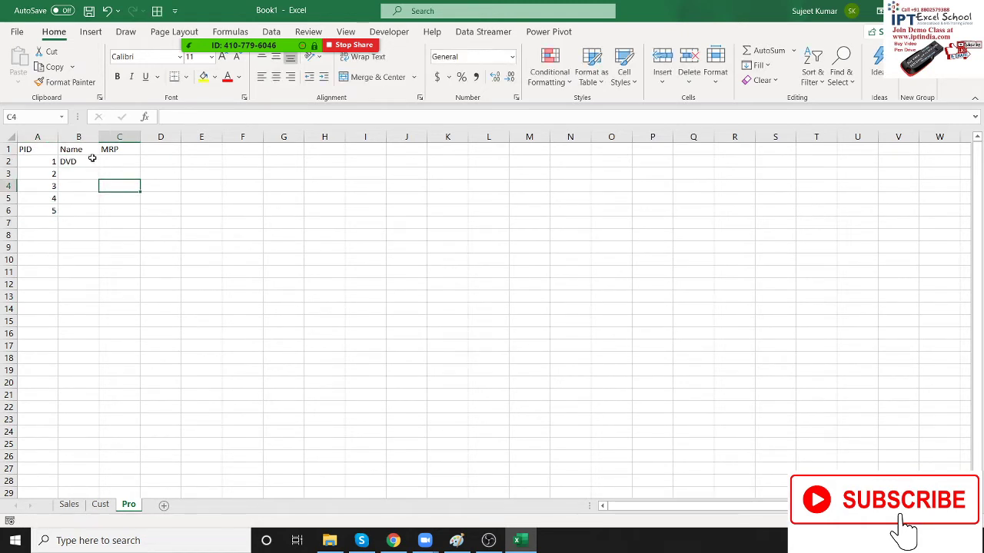
{"action": "left_click", "coordinate": [92, 158]}
{"action": "left_click_drag", "start_coordinate": [98, 167], "coordinate": [103, 218]}
- Replace B2 with Excel and fill the names VBA, MIS, BI, TABL down to B6
{"action": "left_click", "coordinate": [91, 176]}
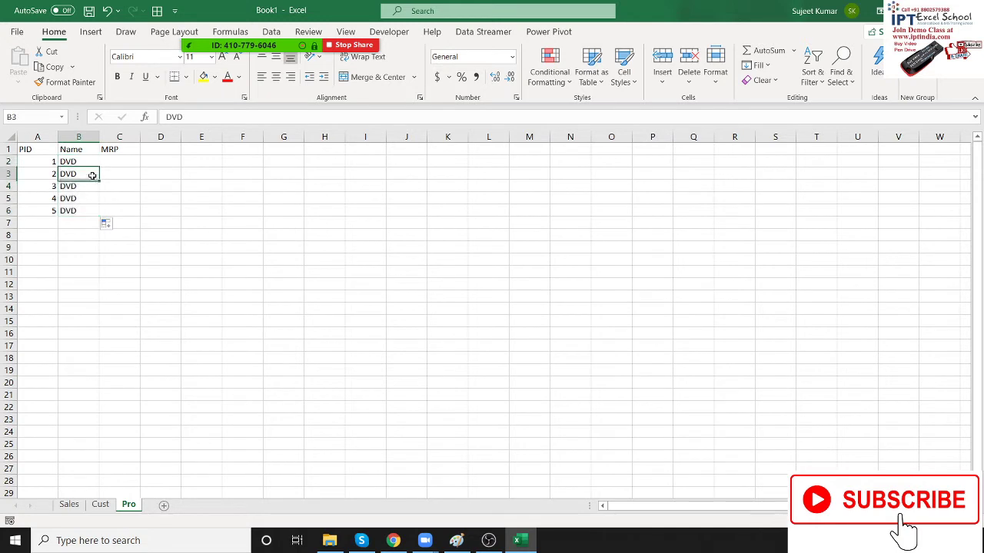
{"action": "type", "text": "HD"}
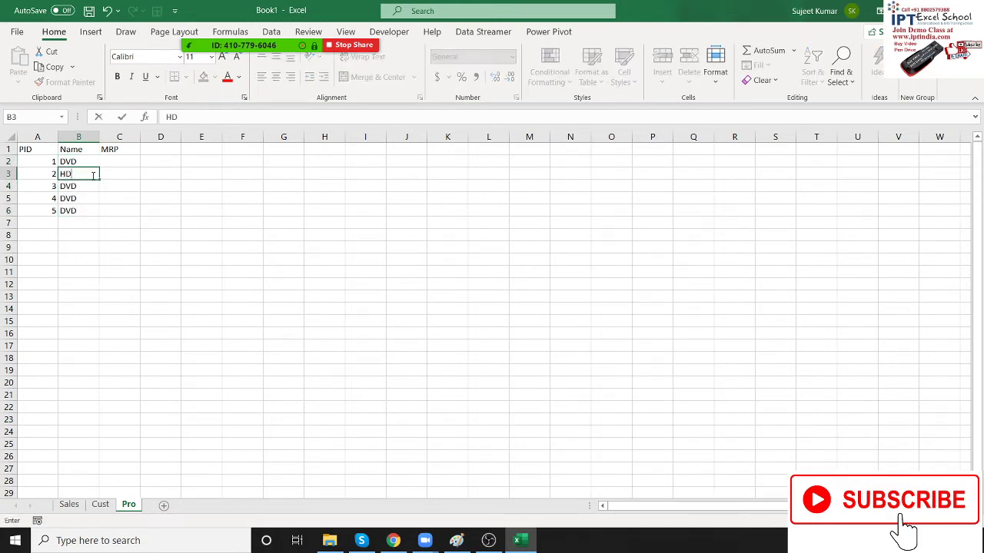
{"action": "key", "text": "Escape"}
{"action": "key", "text": "Up"}
{"action": "type", "text": "Excel"}
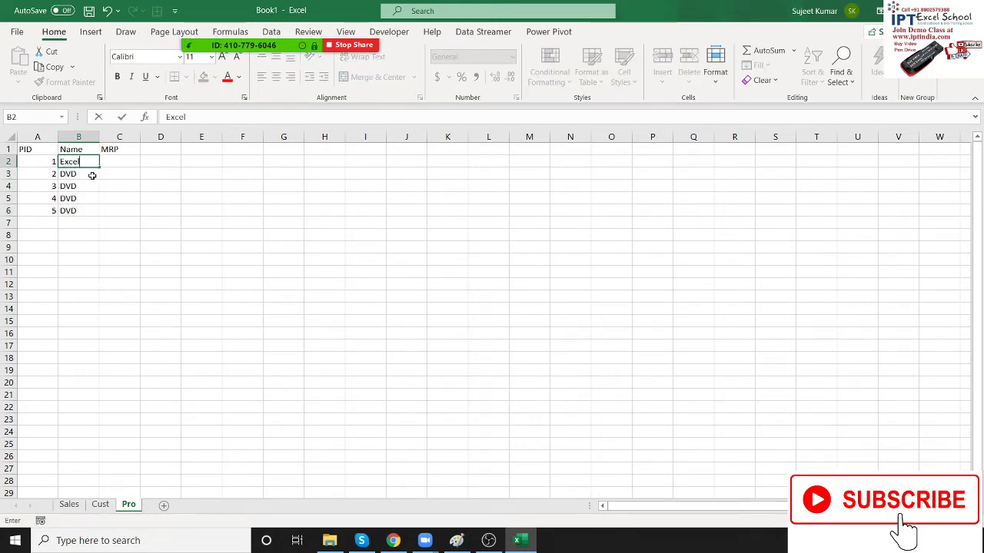
{"action": "key", "text": "Return"}
{"action": "left_click", "coordinate": [85, 152]}
{"action": "left_click", "coordinate": [92, 164]}
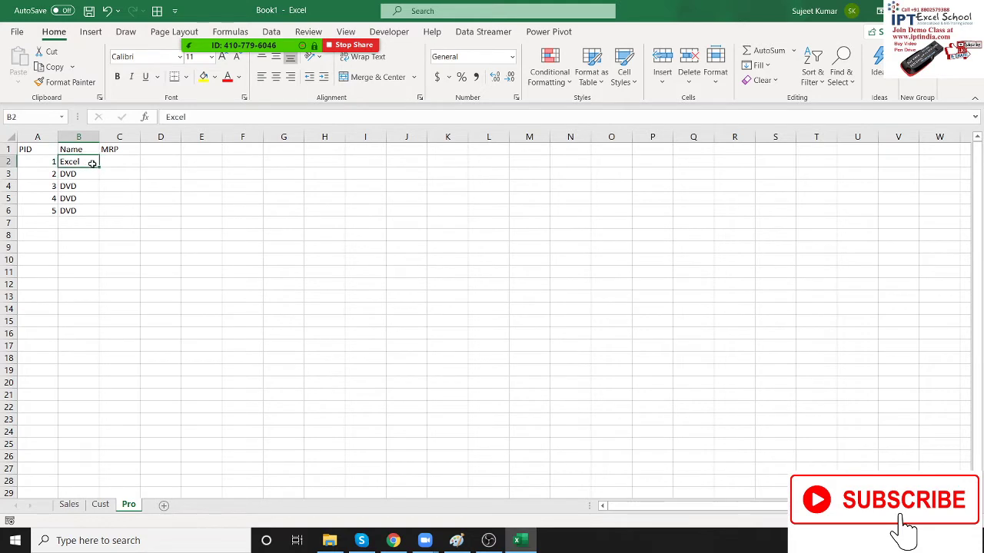
{"action": "left_click_drag", "start_coordinate": [96, 168], "coordinate": [96, 214]}
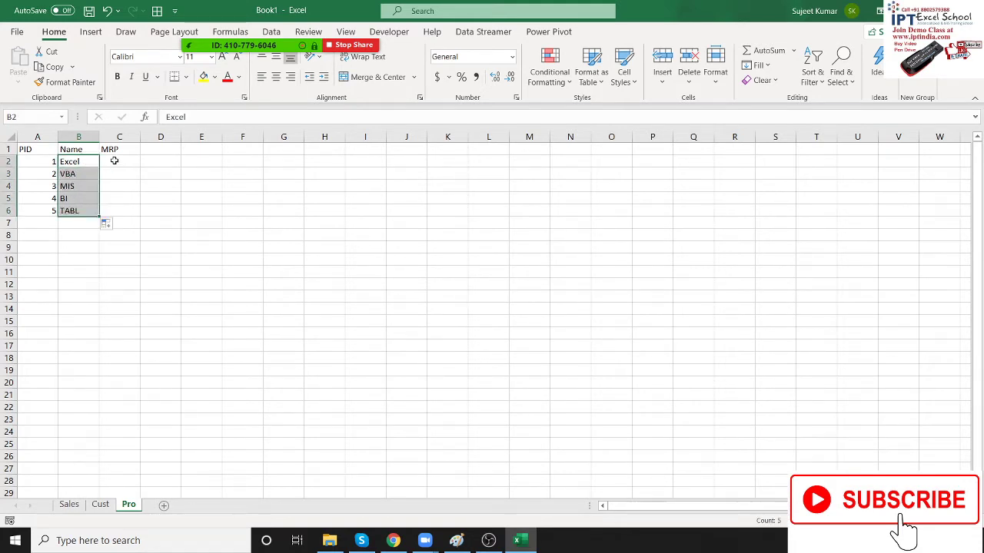
- Enter 7500 as the MRP in C2 and fill it down through C6
{"action": "left_click", "coordinate": [115, 160]}
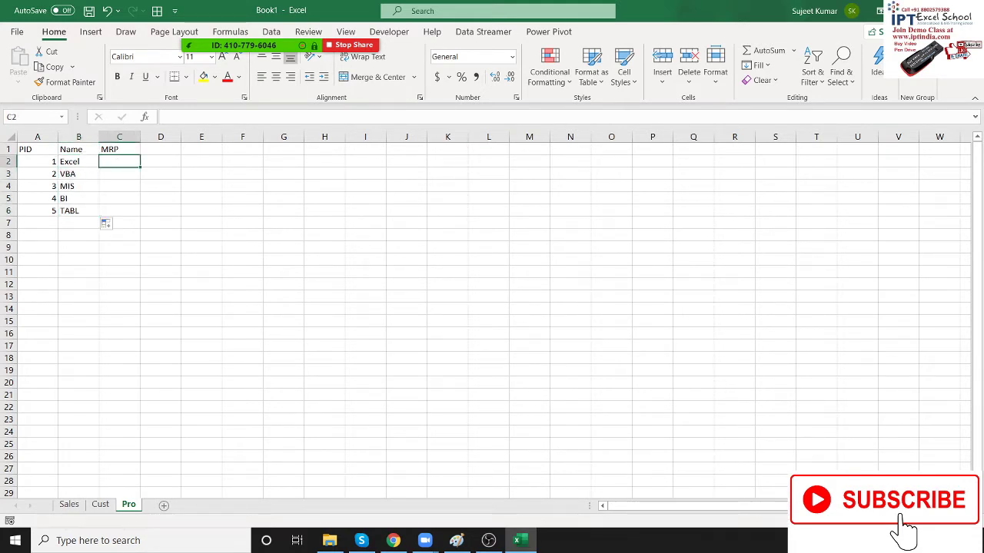
{"action": "type", "text": "750"}
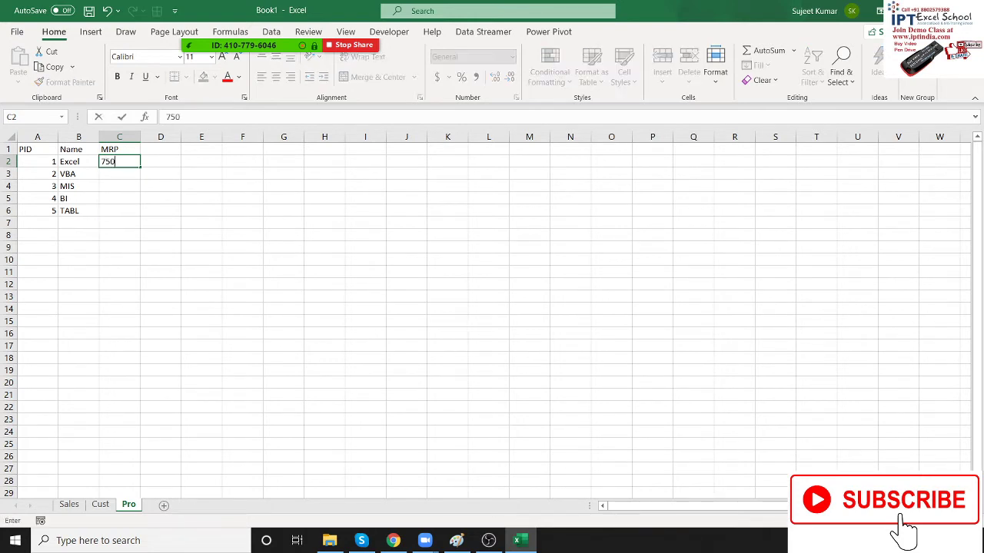
{"action": "type", "text": "0"}
{"action": "key", "text": "Return"}
{"action": "left_click_drag", "start_coordinate": [119, 161], "coordinate": [119, 222]}
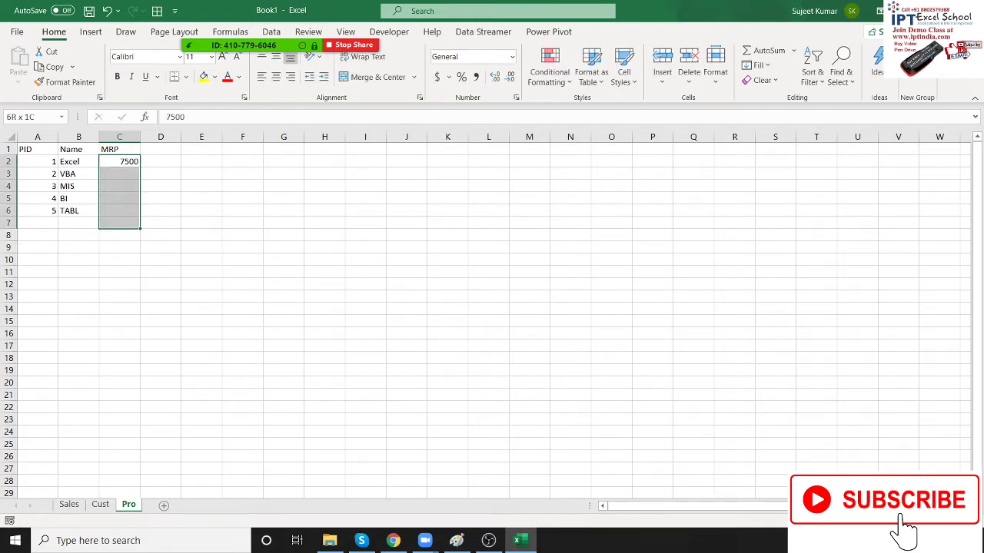
{"action": "key", "text": "shift+Up"}
{"action": "key", "text": "ctrl+d"}
{"action": "left_click", "coordinate": [119, 186]}
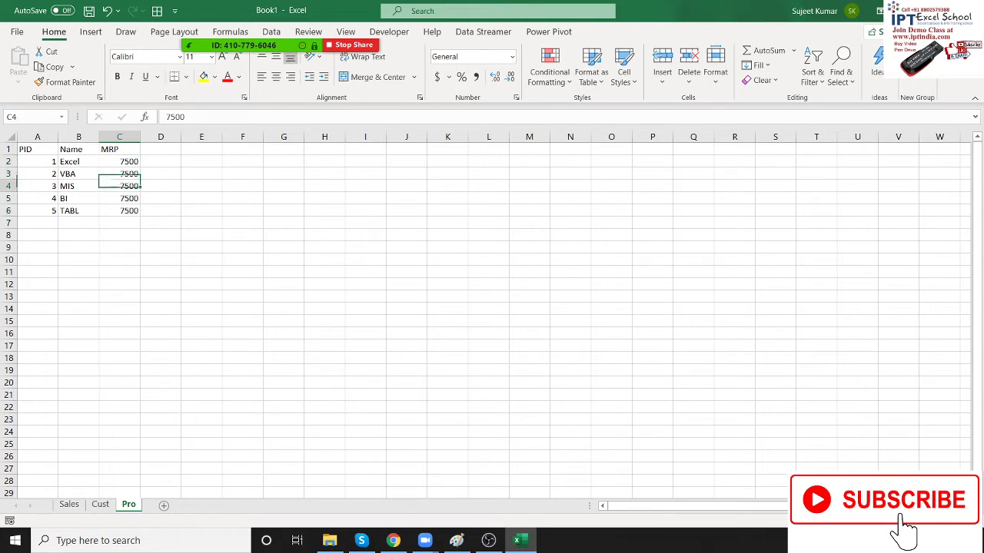
{"action": "left_click", "coordinate": [119, 198]}
- Change the MRP of VBA to 10000 and MIS to 15000, then select A1:C6
{"action": "left_click", "coordinate": [119, 174]}
{"action": "type", "text": "10000"}
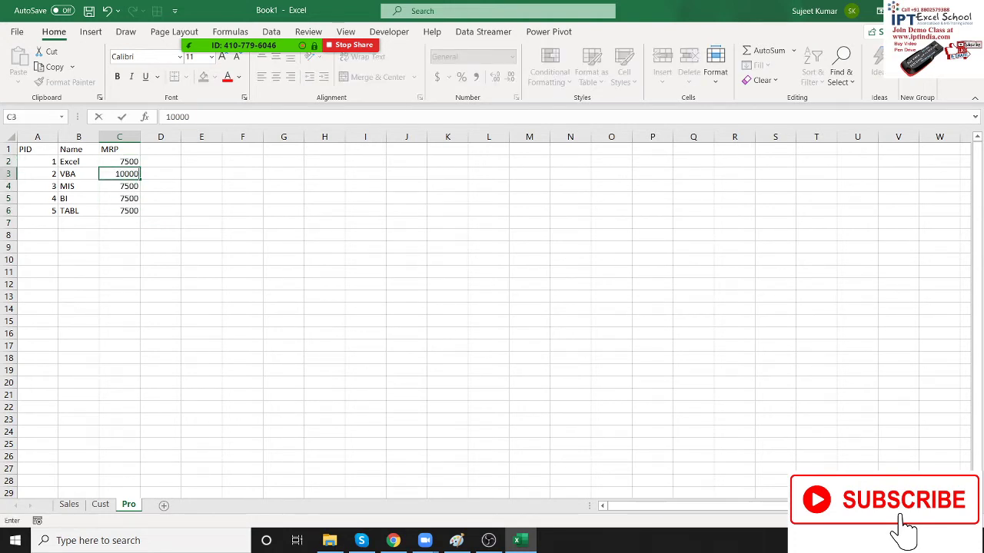
{"action": "key", "text": "Return"}
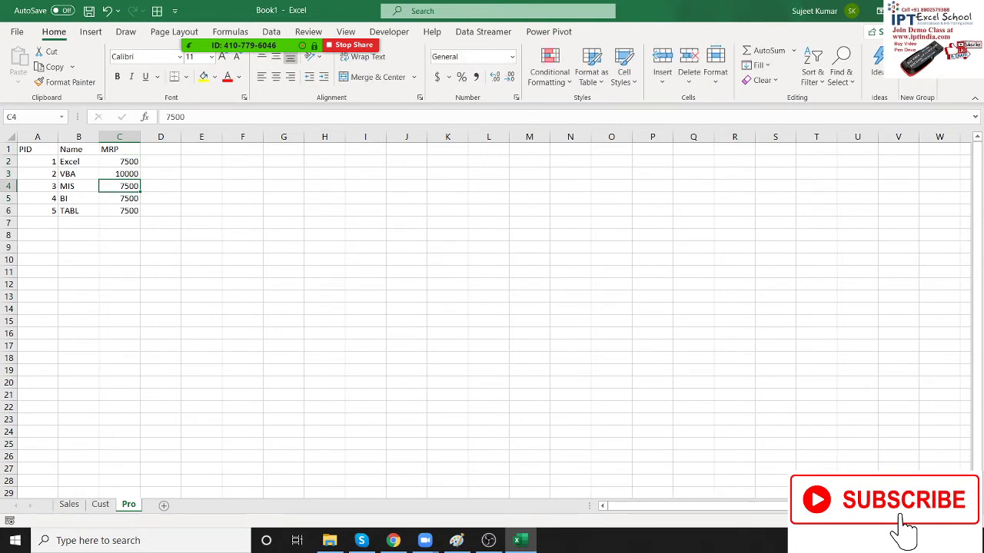
{"action": "type", "text": "15000"}
{"action": "key", "text": "Return"}
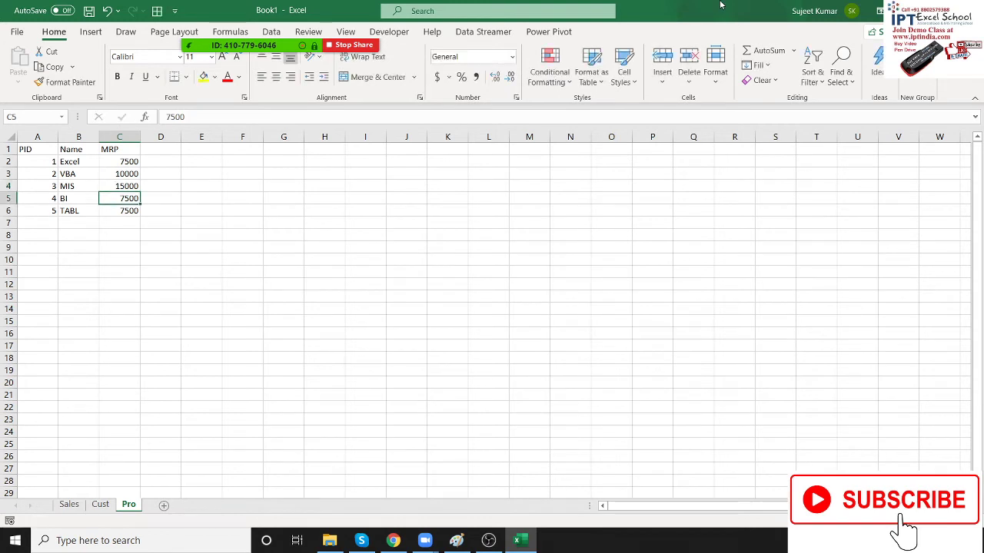
{"action": "left_click_drag", "start_coordinate": [49, 151], "coordinate": [111, 212]}
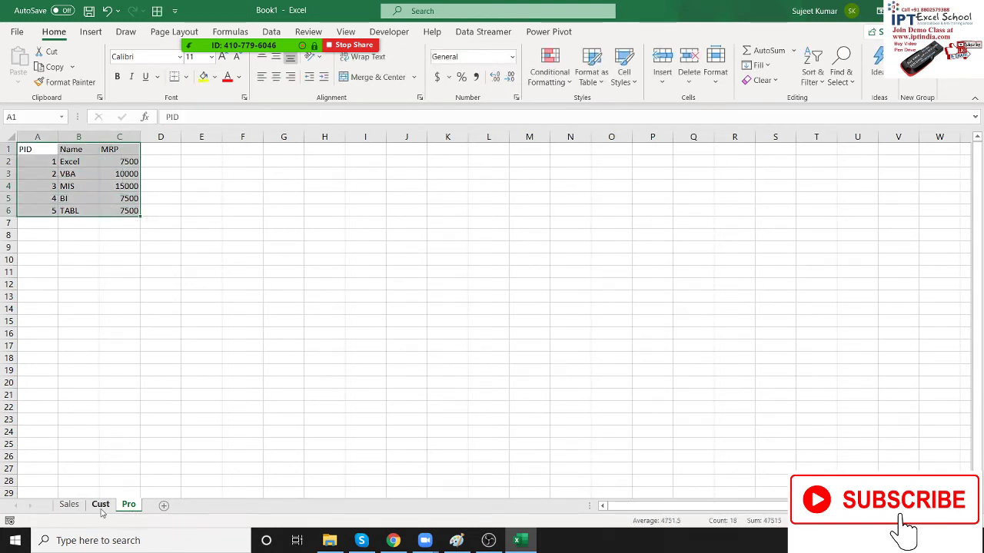
- Compare the customer names on Cust with the product names on Pro
{"action": "left_click", "coordinate": [77, 506]}
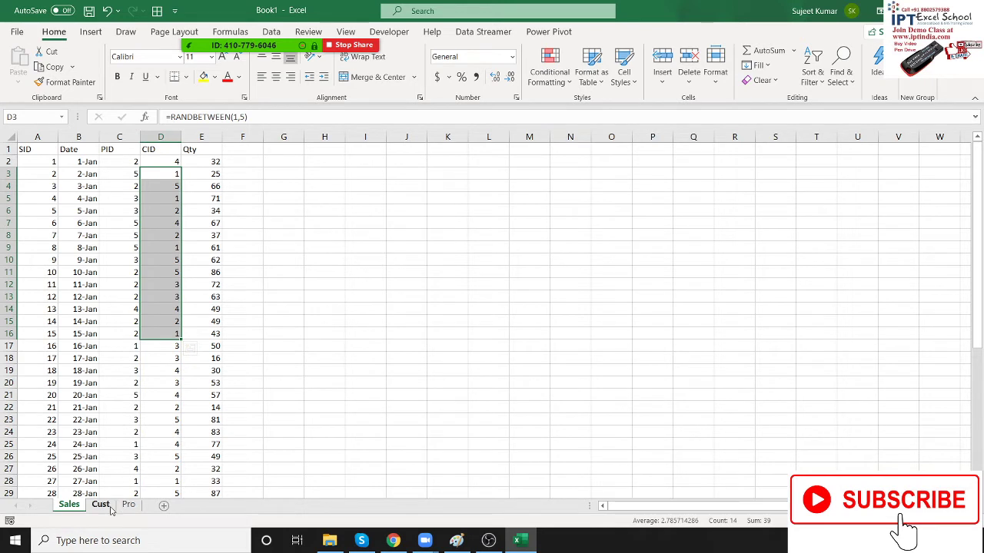
{"action": "left_click", "coordinate": [101, 505]}
{"action": "left_click_drag", "start_coordinate": [90, 162], "coordinate": [87, 209]}
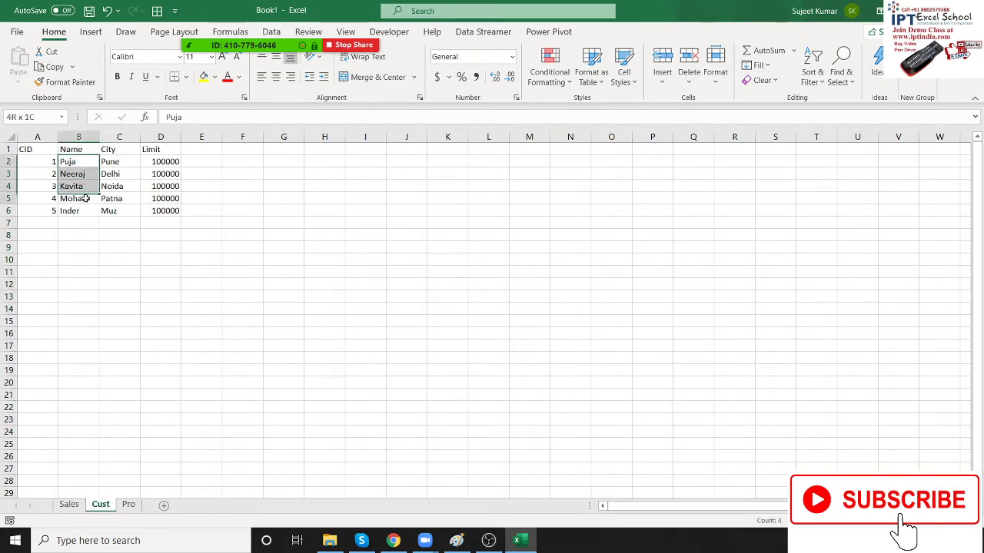
{"action": "left_click", "coordinate": [129, 505]}
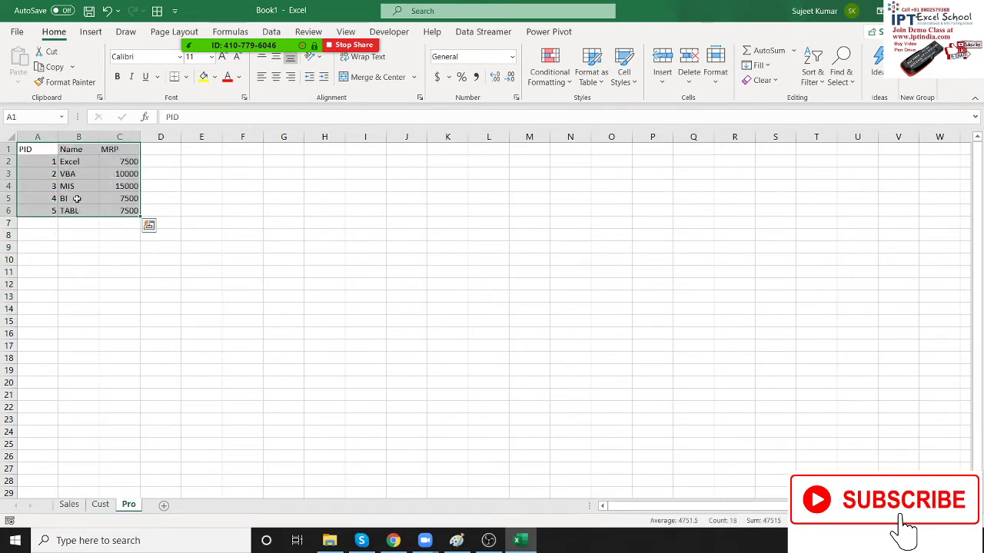
{"action": "left_click_drag", "start_coordinate": [72, 161], "coordinate": [82, 211]}
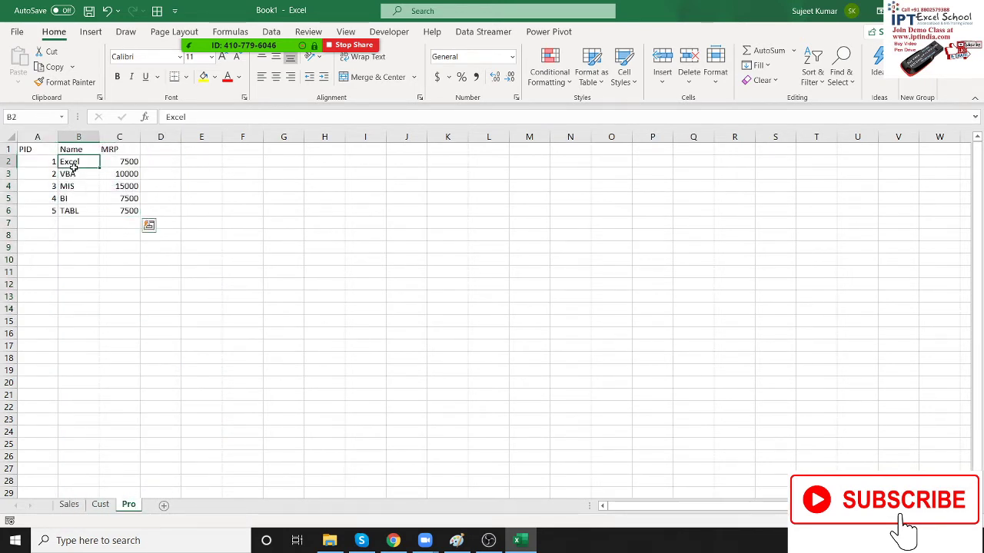
{"action": "left_click", "coordinate": [114, 505]}
{"action": "left_click", "coordinate": [69, 505]}
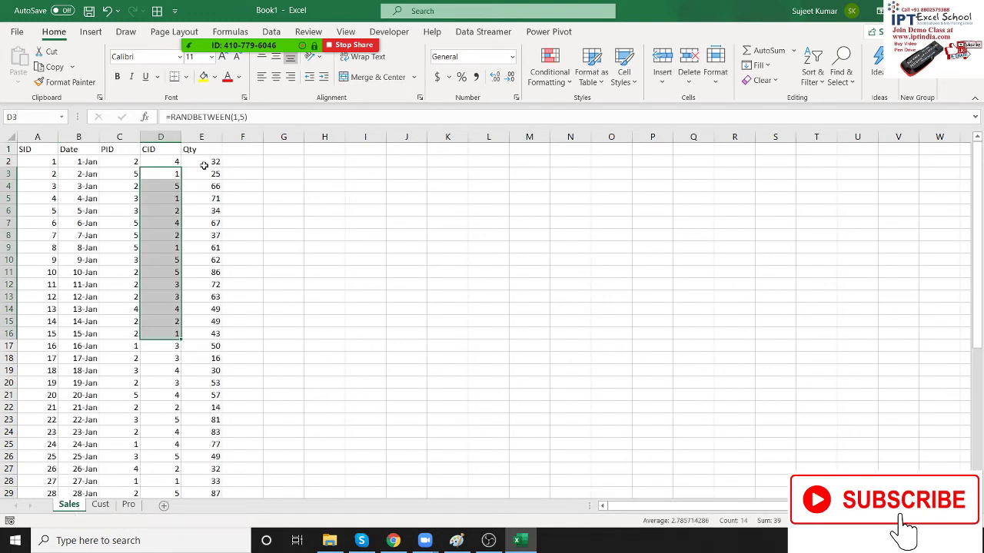
- Inspect the Qty, PID and CID columns of the Sales data against the customer table
{"action": "left_click", "coordinate": [217, 190]}
{"action": "left_click", "coordinate": [204, 149]}
{"action": "key", "text": "ctrl+shift+Down"}
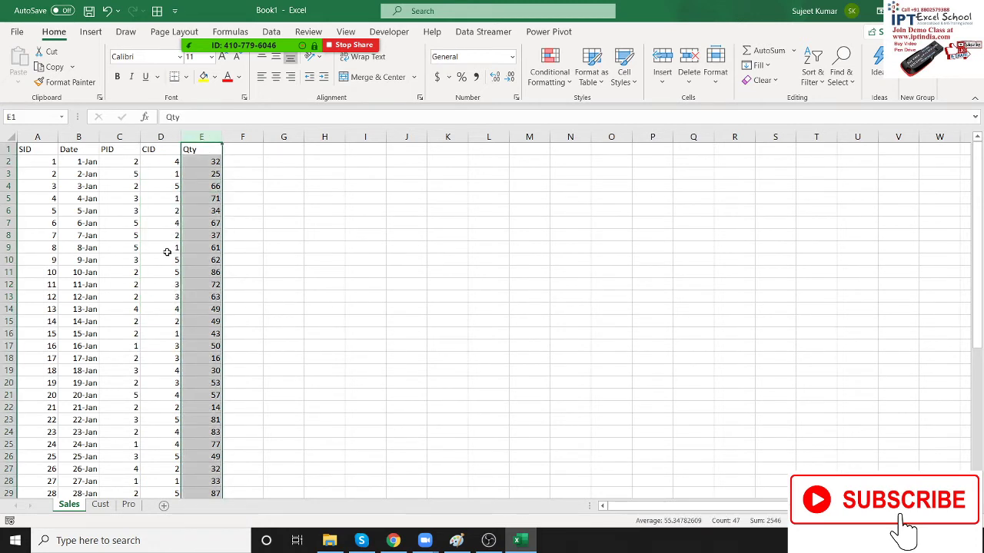
{"action": "left_click", "coordinate": [100, 504]}
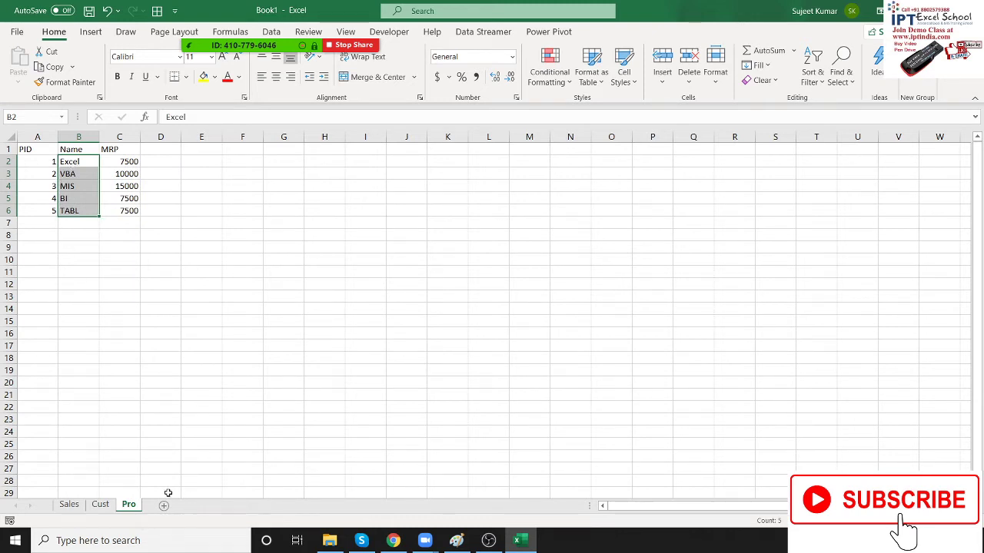
{"action": "left_click", "coordinate": [99, 505]}
{"action": "left_click", "coordinate": [69, 505]}
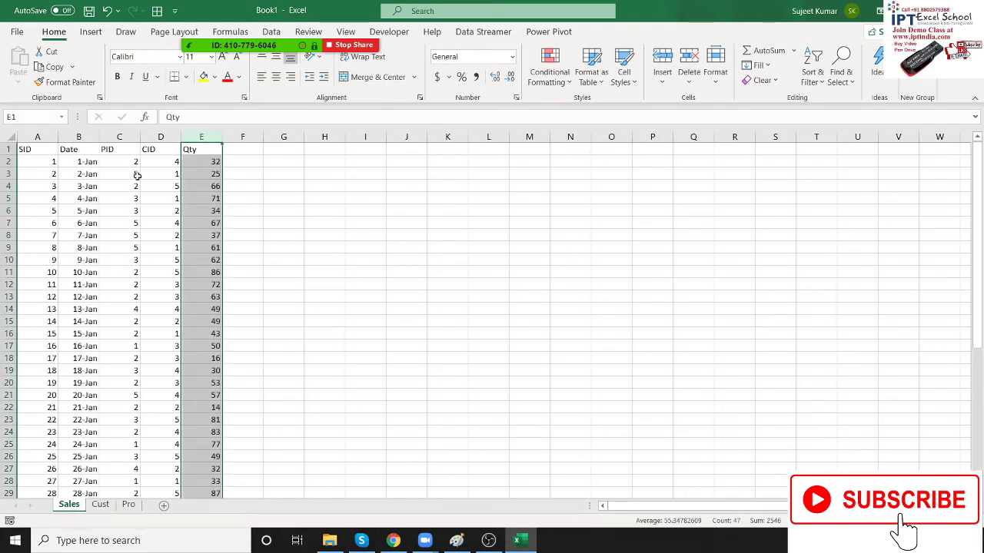
{"action": "left_click_drag", "start_coordinate": [133, 173], "coordinate": [135, 260]}
{"action": "left_click_drag", "start_coordinate": [154, 201], "coordinate": [167, 233]}
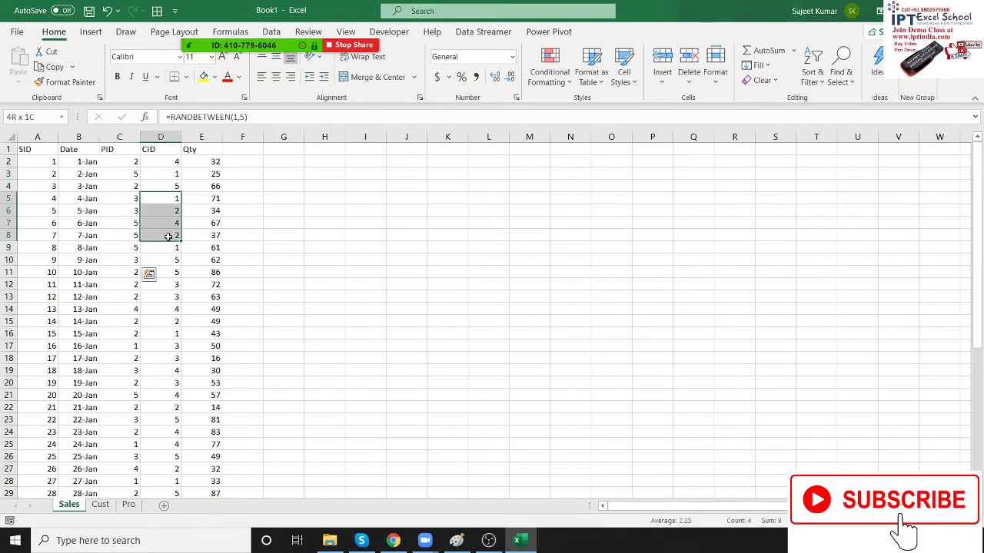
{"action": "left_click", "coordinate": [167, 176]}
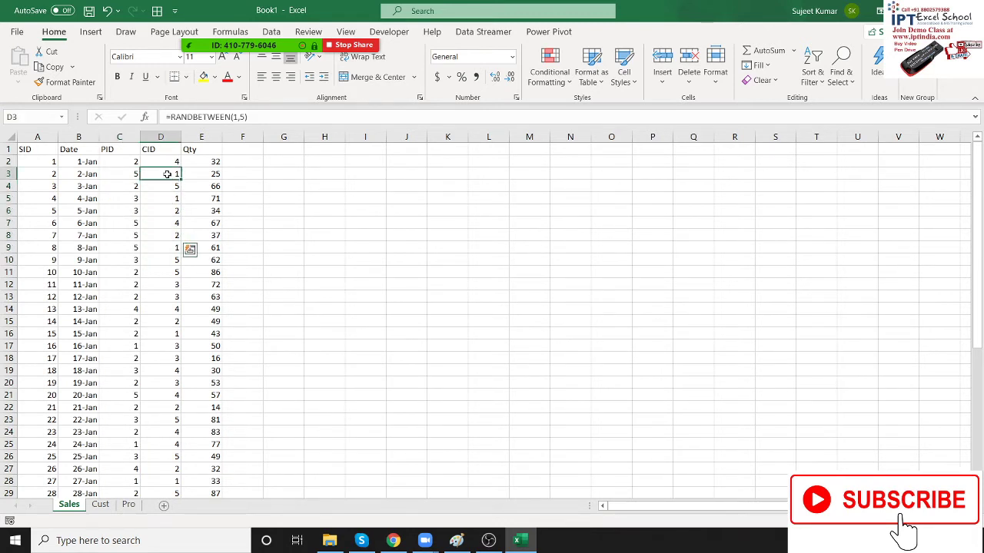
{"action": "left_click", "coordinate": [137, 237]}
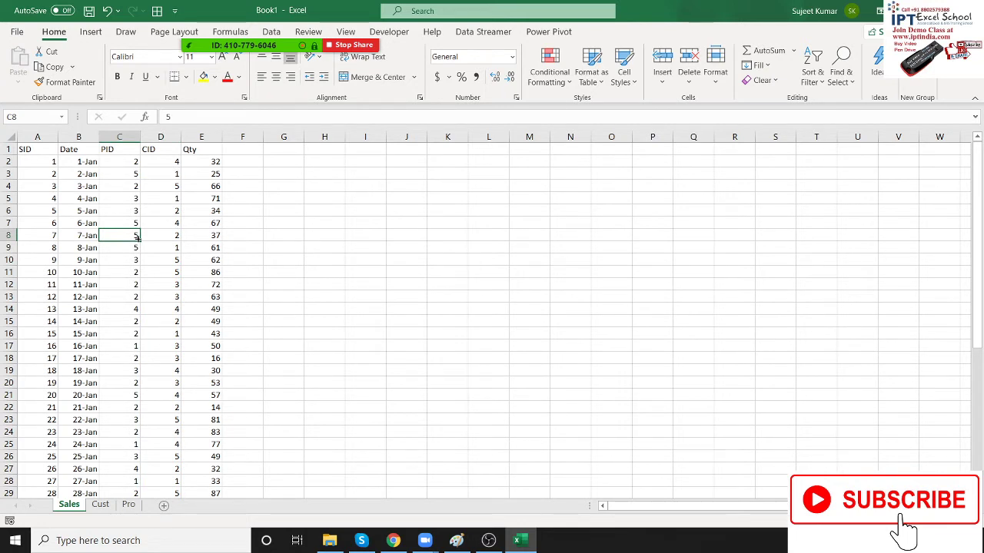
- Select the whole Sales table A1:E47 starting from the SID header
{"action": "left_click", "coordinate": [53, 154]}
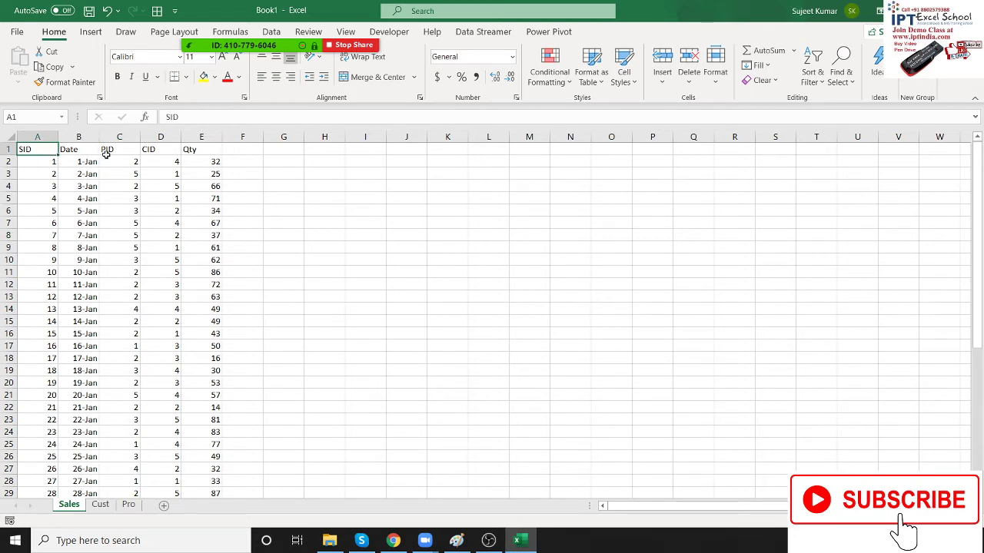
{"action": "key", "text": "ctrl+shift+Right"}
{"action": "key", "text": "ctrl+shift+Down"}
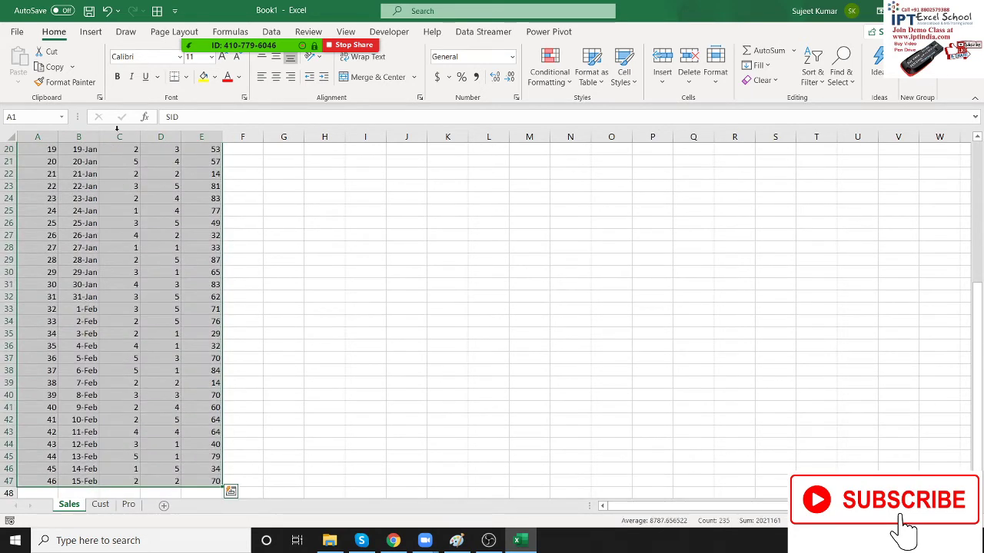
{"action": "left_click", "coordinate": [90, 32]}
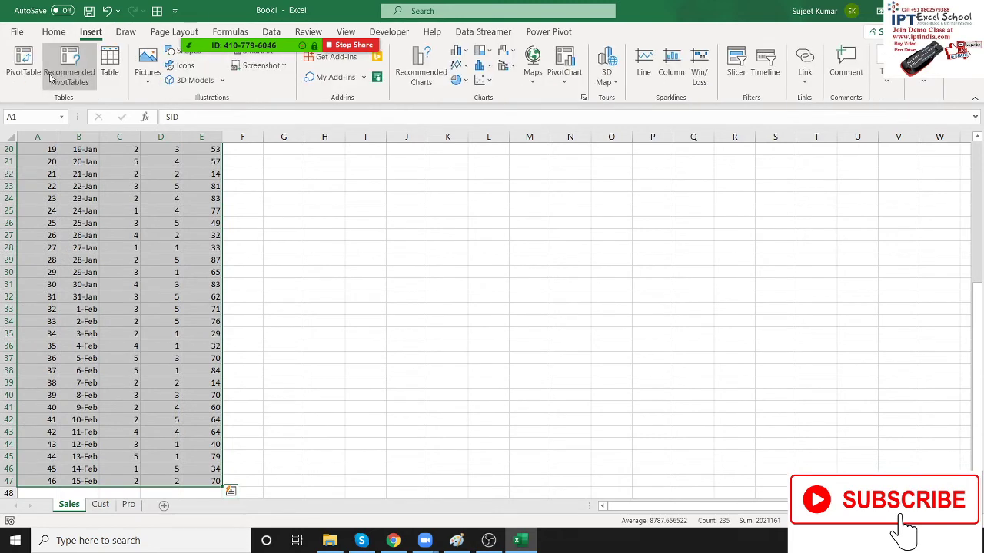
- Create a PivotTable from the Sales range with 'Add this data to the Data Model' checked
{"action": "left_click", "coordinate": [33, 79]}
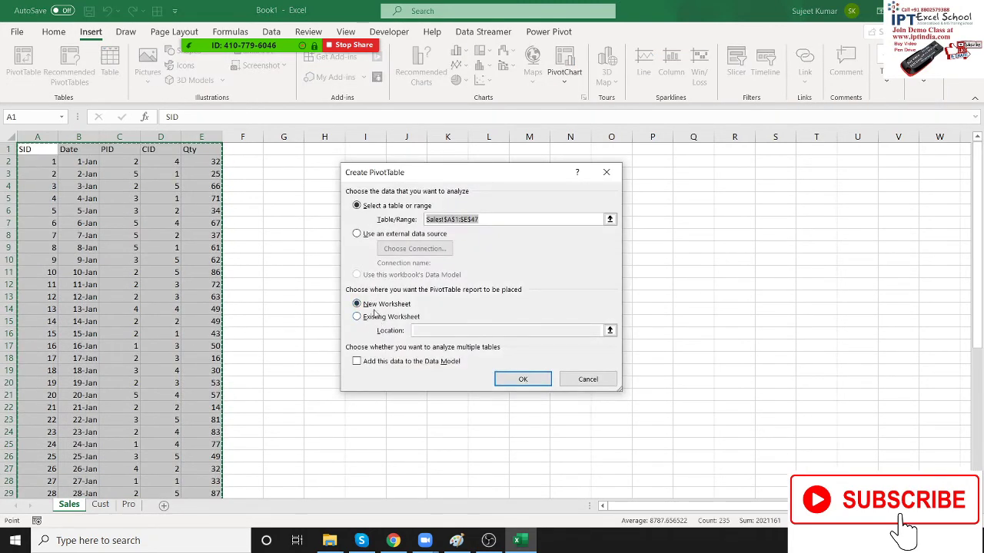
{"action": "left_click", "coordinate": [382, 361]}
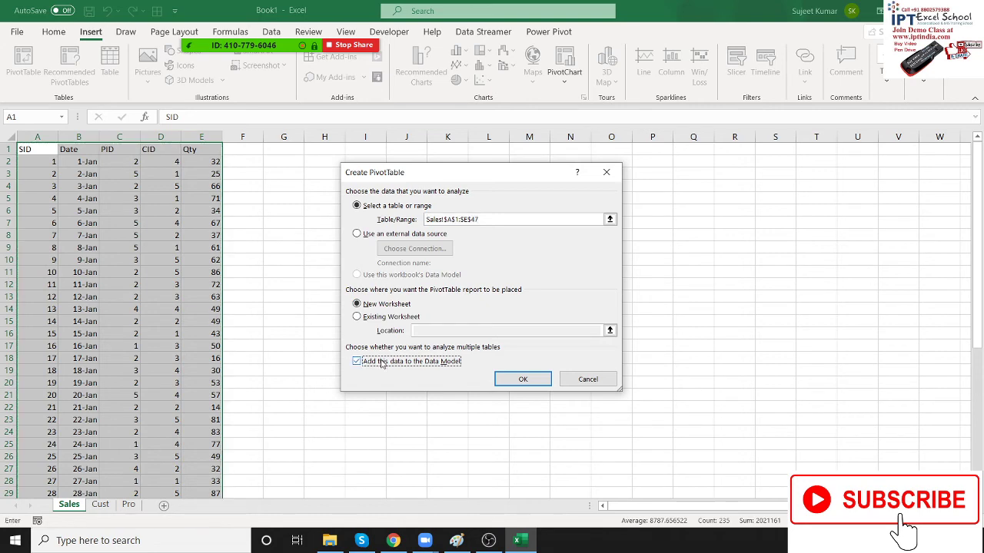
{"action": "left_click", "coordinate": [519, 380]}
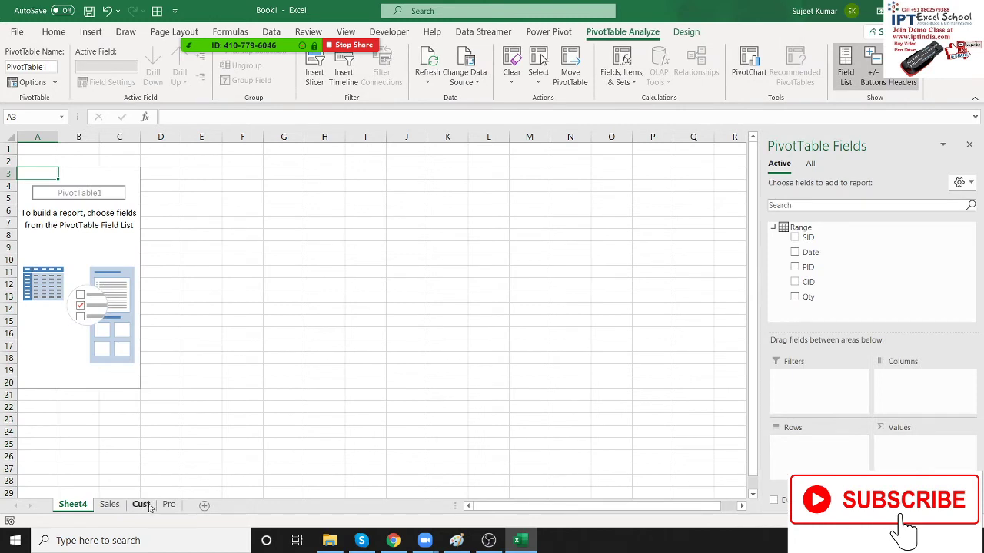
- Create a PivotTable from the Cust table A1:D6, also added to the Data Model
{"action": "left_click", "coordinate": [142, 504]}
{"action": "left_click", "coordinate": [50, 150]}
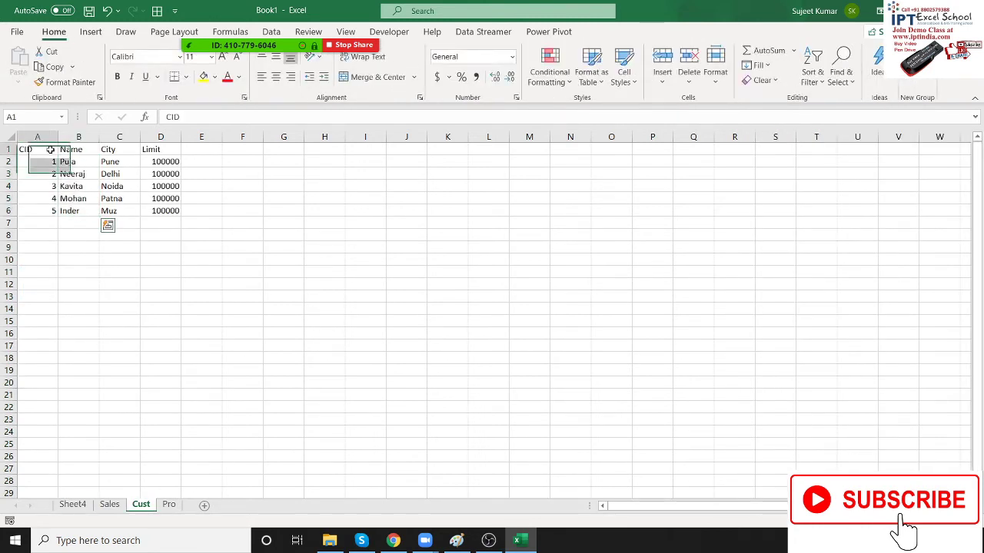
{"action": "key", "text": "ctrl+shift+Right"}
{"action": "key", "text": "ctrl+shift+Down"}
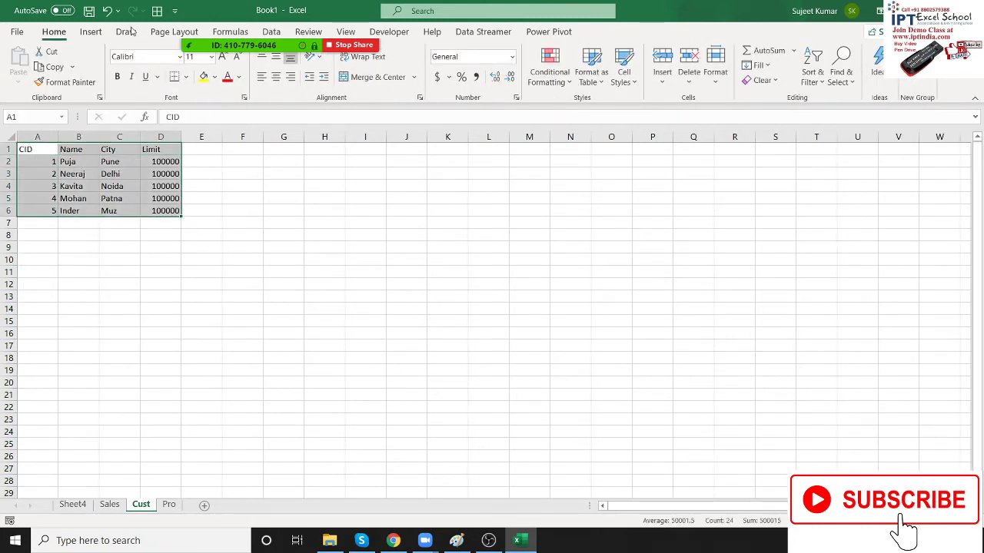
{"action": "left_click", "coordinate": [96, 33]}
{"action": "left_click", "coordinate": [38, 73]}
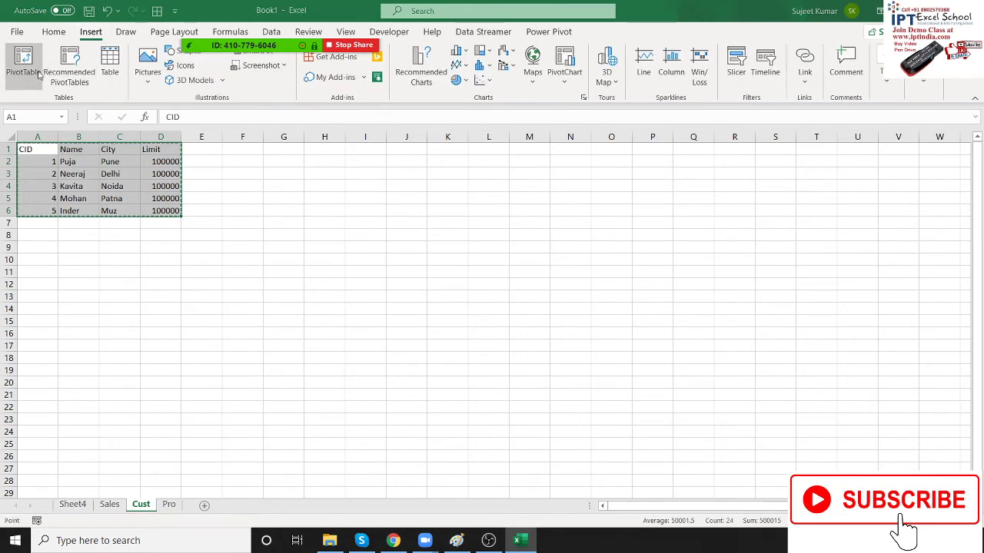
{"action": "left_click", "coordinate": [357, 361]}
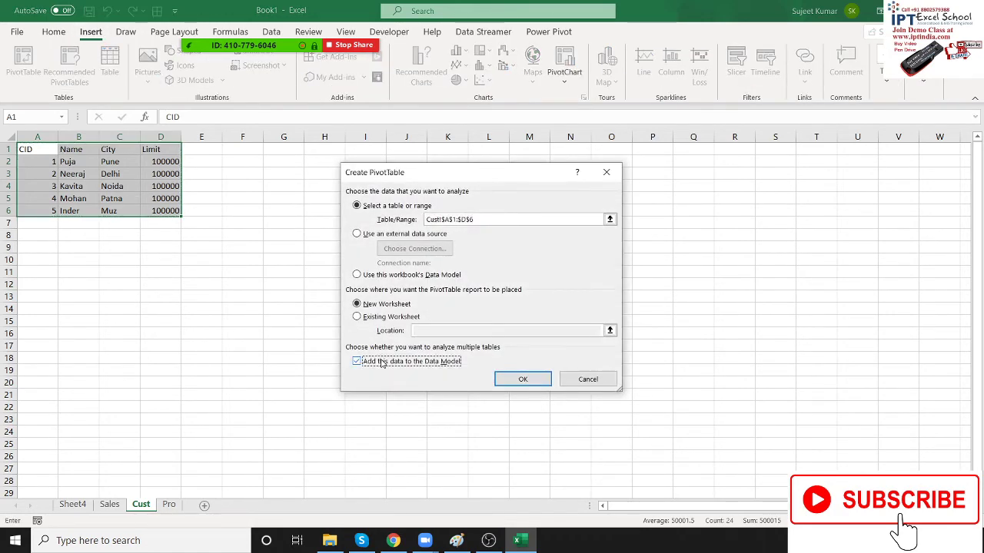
{"action": "left_click", "coordinate": [515, 385]}
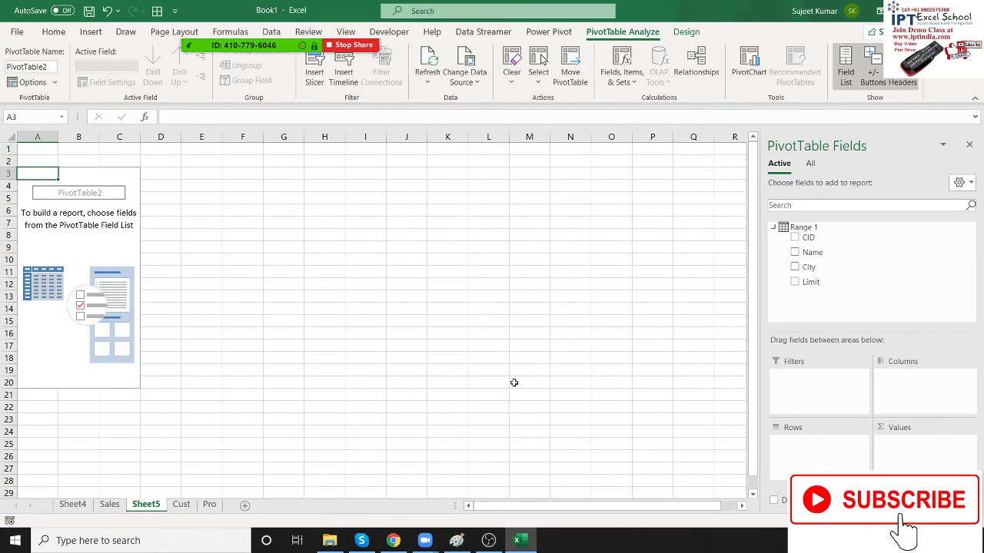
- Check the table relationships from PivotTable Analyze on Sheet5, finding none, and close the list
{"action": "left_click", "coordinate": [182, 507]}
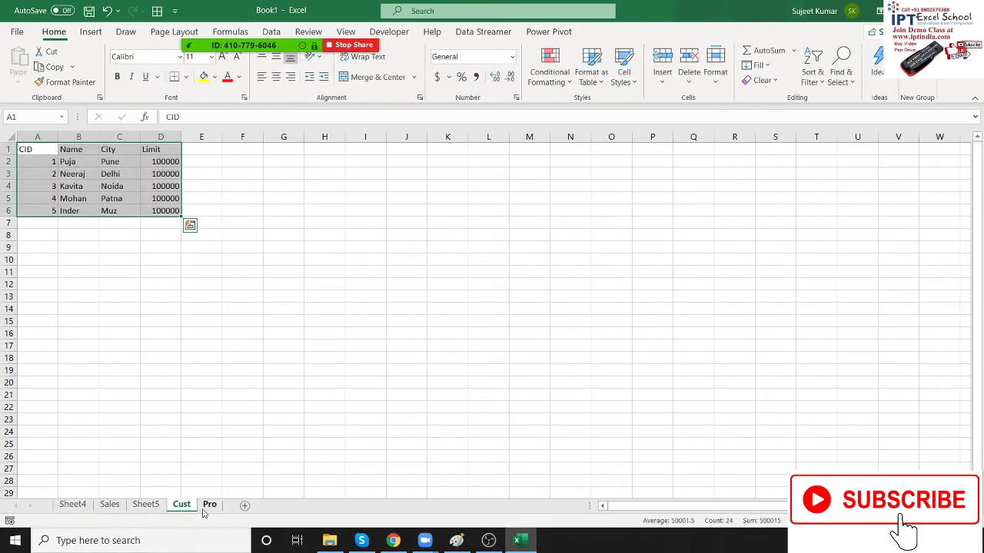
{"action": "left_click", "coordinate": [206, 505]}
{"action": "left_click", "coordinate": [178, 508]}
{"action": "left_click", "coordinate": [144, 507]}
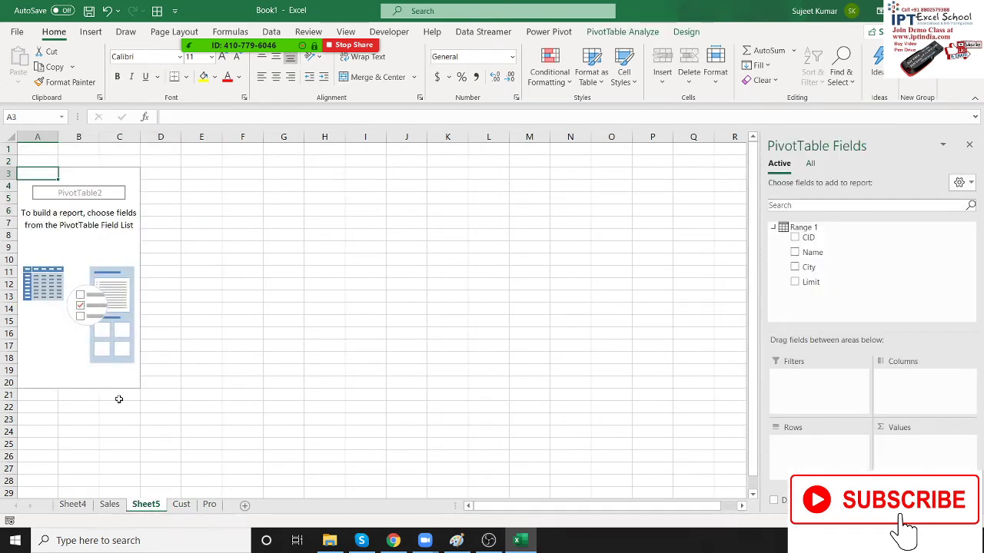
{"action": "left_click", "coordinate": [85, 289]}
{"action": "left_click", "coordinate": [622, 31]}
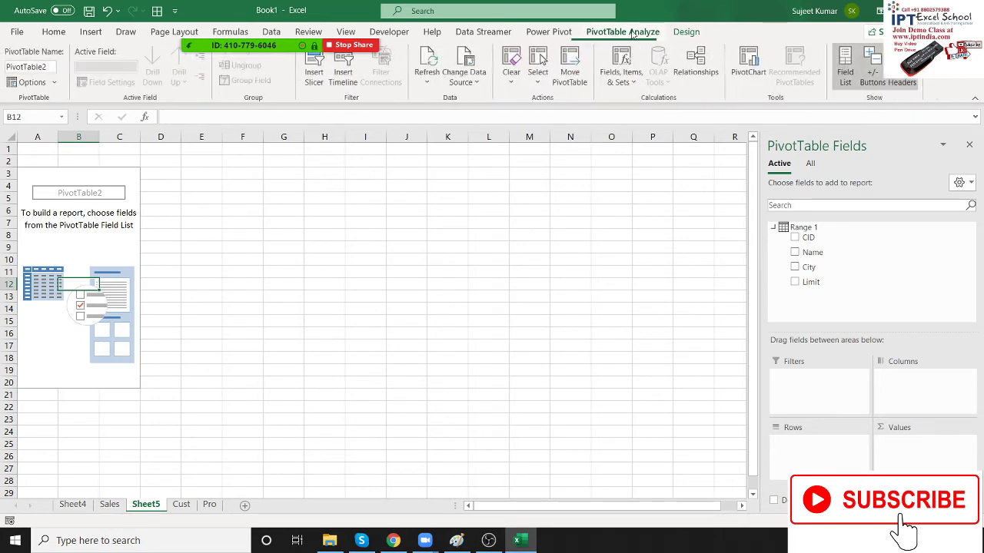
{"action": "left_click", "coordinate": [696, 61]}
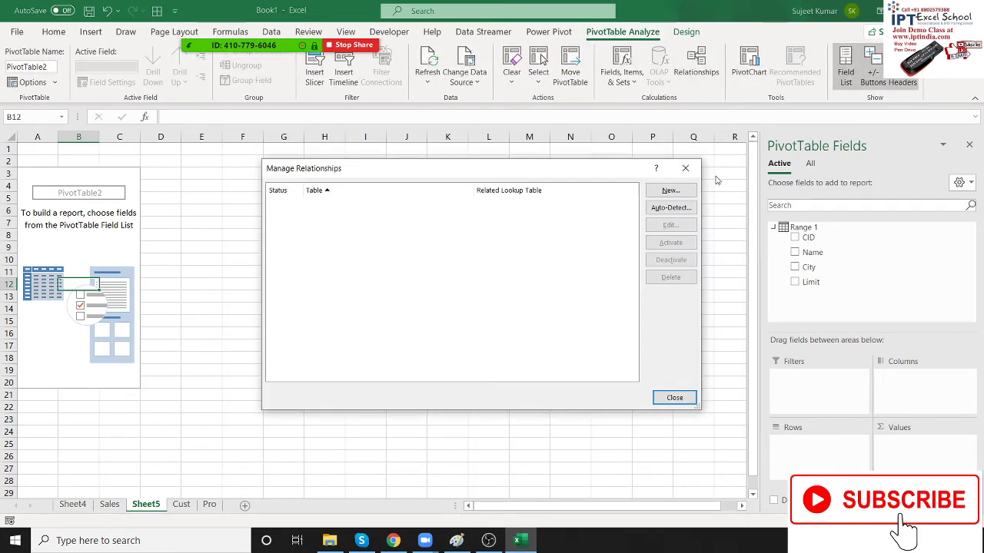
{"action": "left_click", "coordinate": [686, 167]}
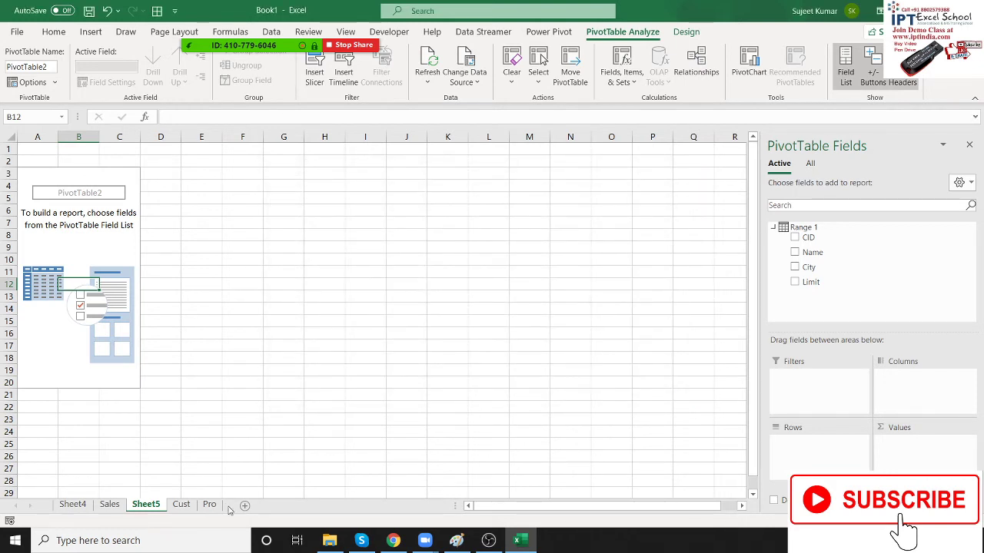
- Delete Sheet5 and Sheet4, confirming each deletion
{"action": "right_click", "coordinate": [135, 507]}
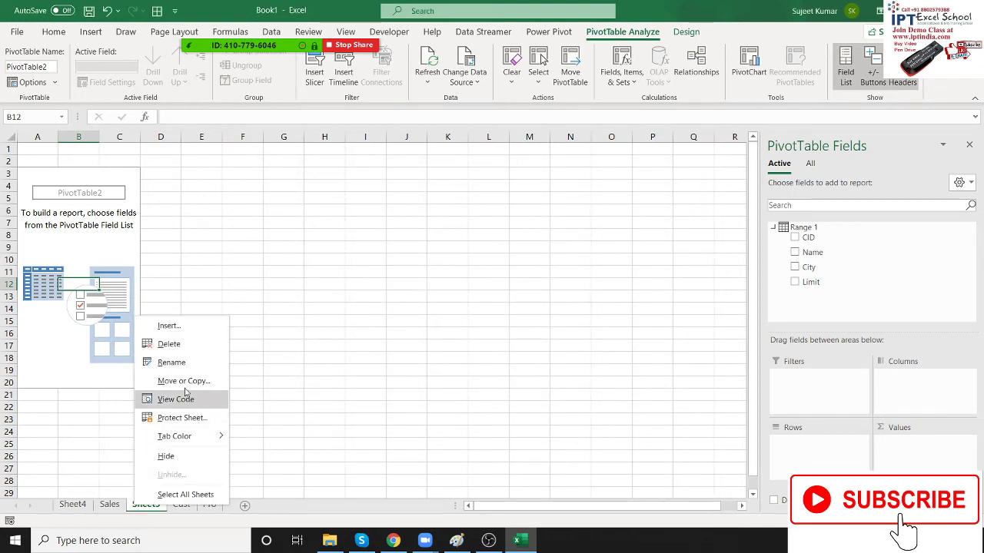
{"action": "left_click", "coordinate": [169, 343]}
{"action": "left_click", "coordinate": [467, 305]}
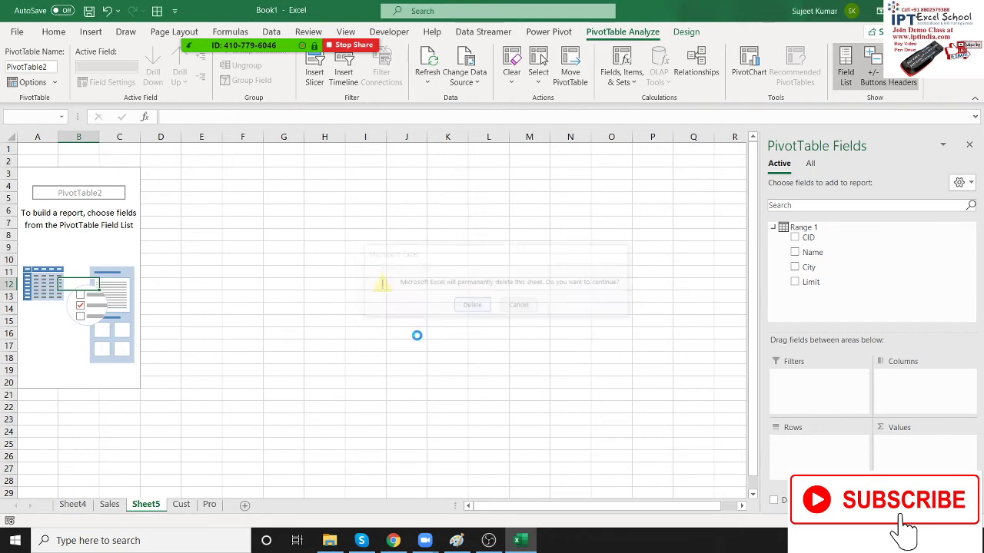
{"action": "left_click", "coordinate": [80, 506]}
{"action": "right_click", "coordinate": [81, 507]}
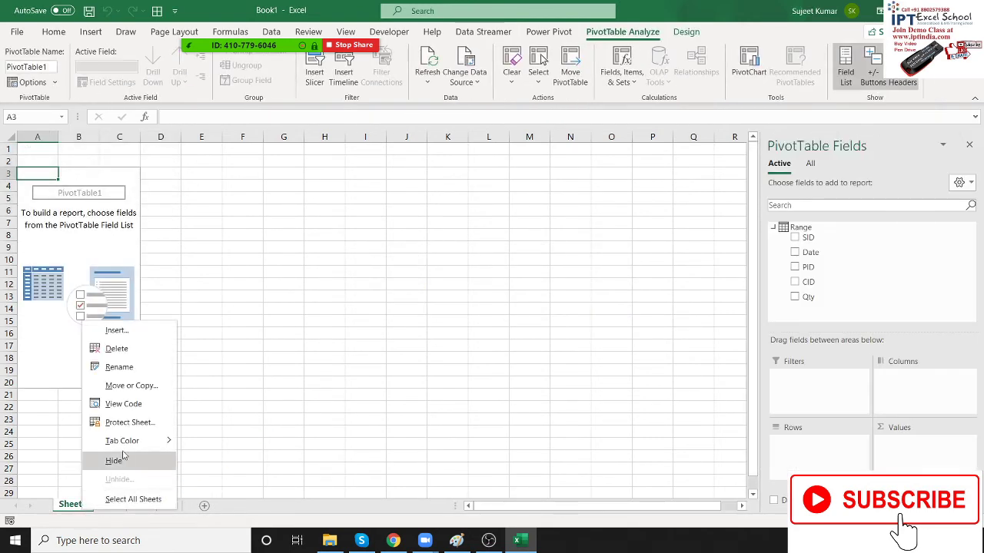
{"action": "left_click", "coordinate": [131, 349]}
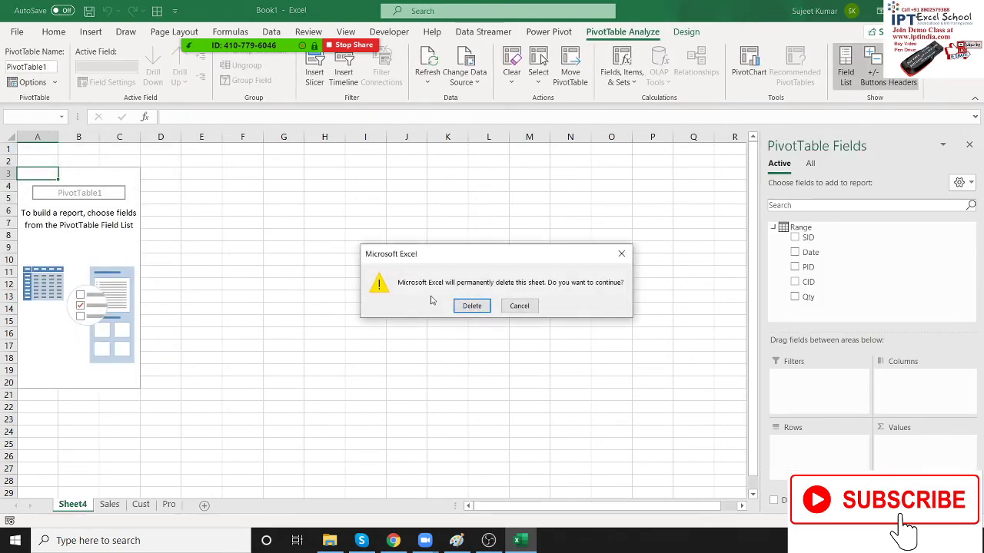
{"action": "left_click", "coordinate": [468, 306]}
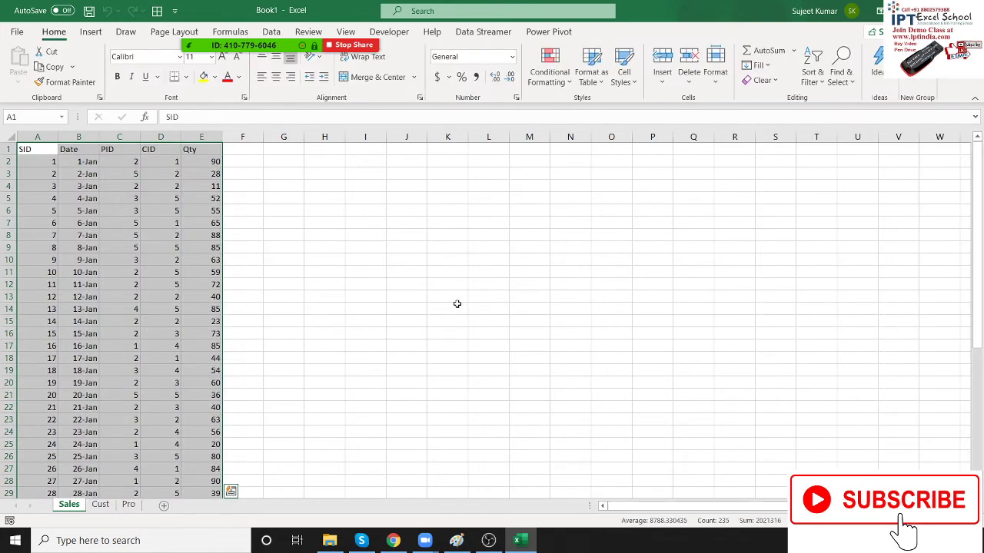
- Enable the Microsoft Power Pivot for Excel COM add-in through Options > Add-ins
{"action": "left_click", "coordinate": [548, 32]}
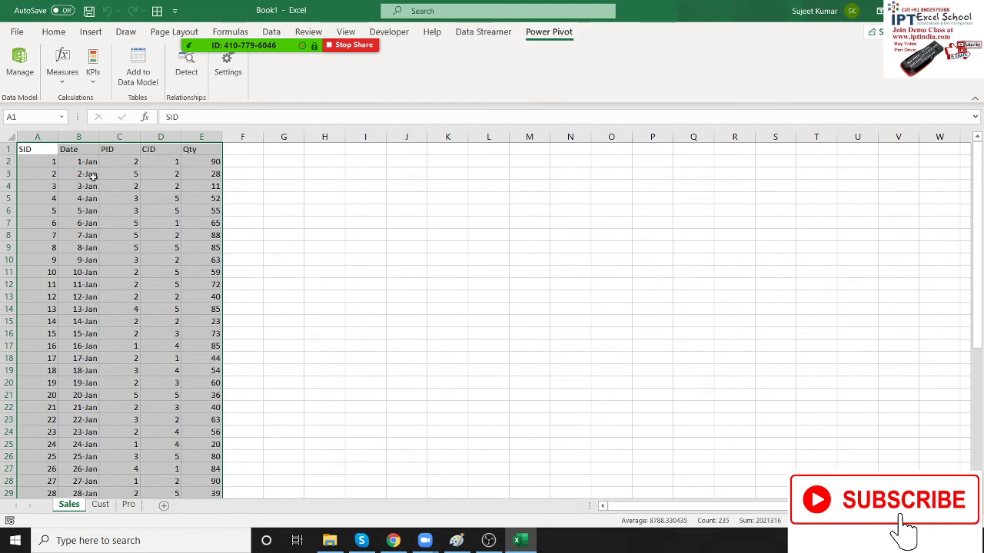
{"action": "left_click", "coordinate": [115, 209]}
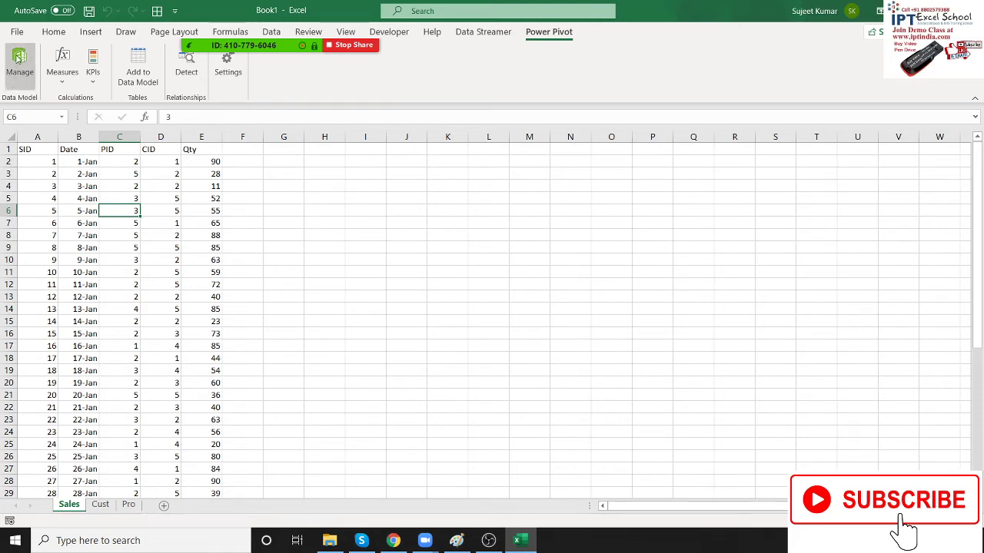
{"action": "left_click", "coordinate": [17, 33]}
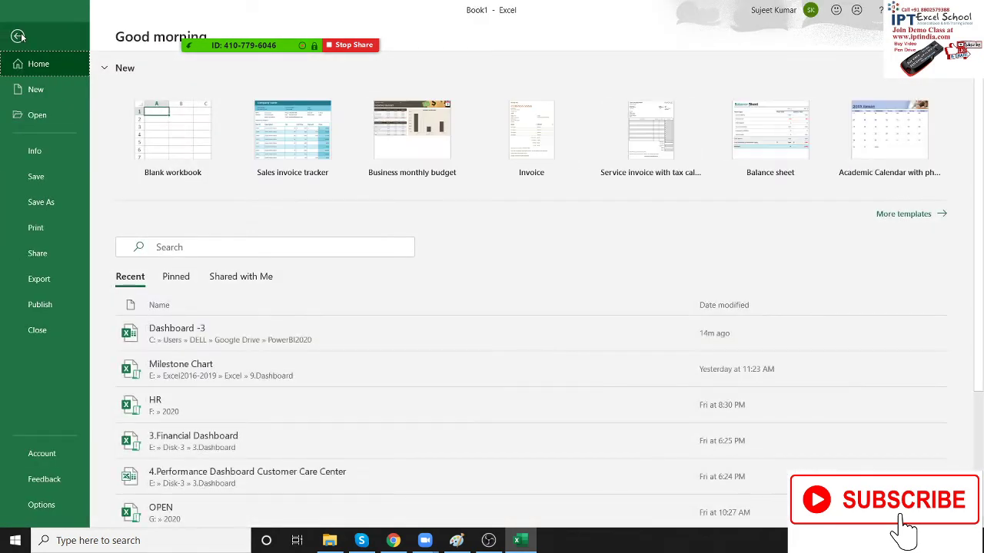
{"action": "left_click", "coordinate": [77, 504]}
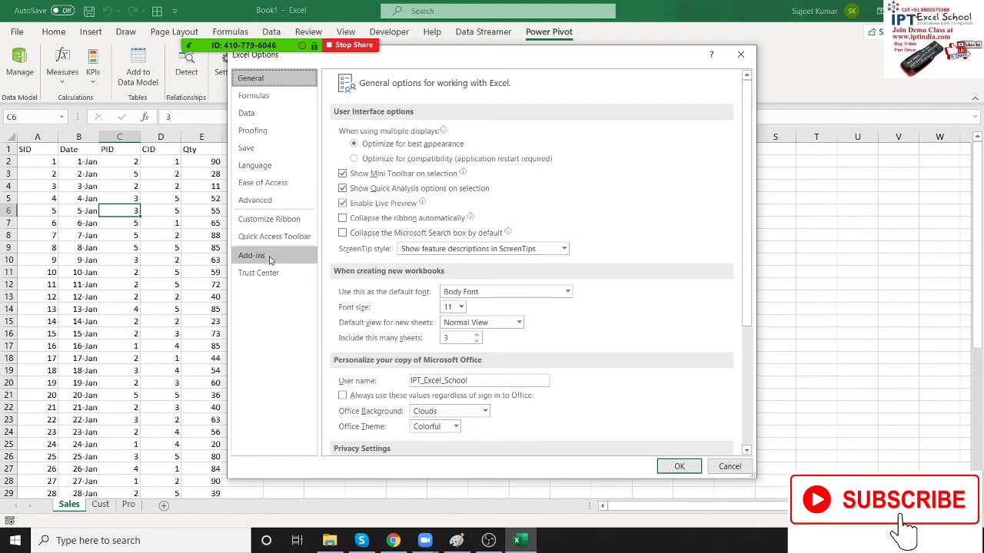
{"action": "left_click", "coordinate": [270, 255]}
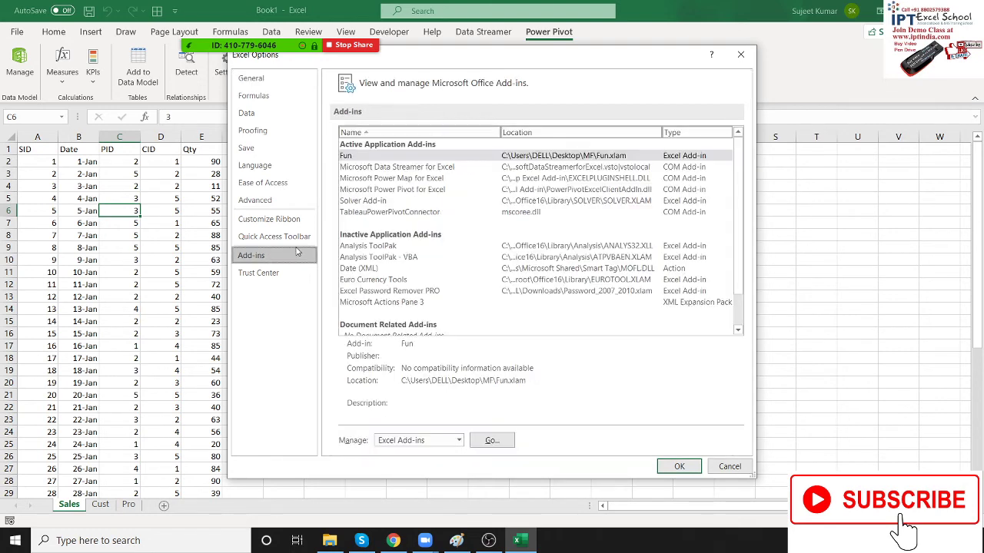
{"action": "left_click", "coordinate": [435, 444]}
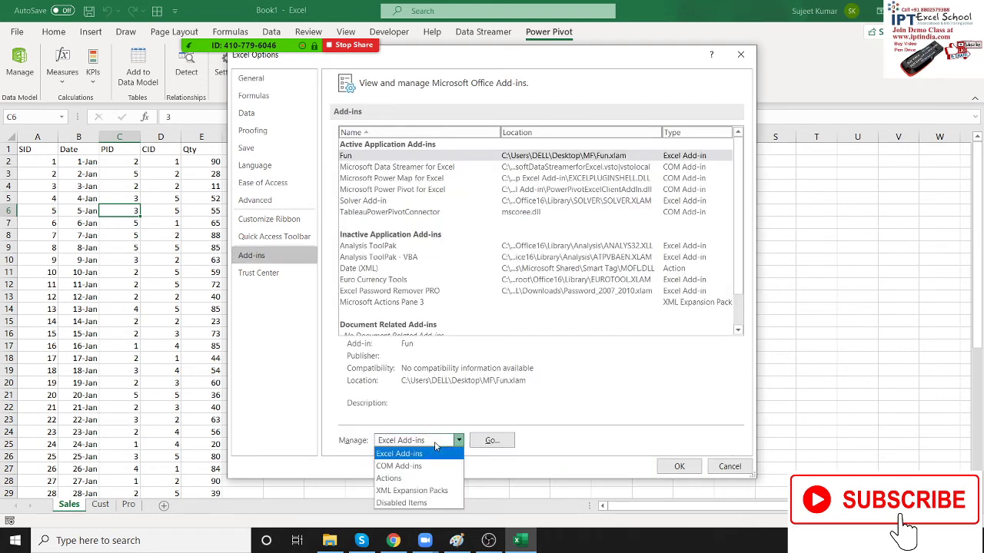
{"action": "left_click", "coordinate": [431, 466]}
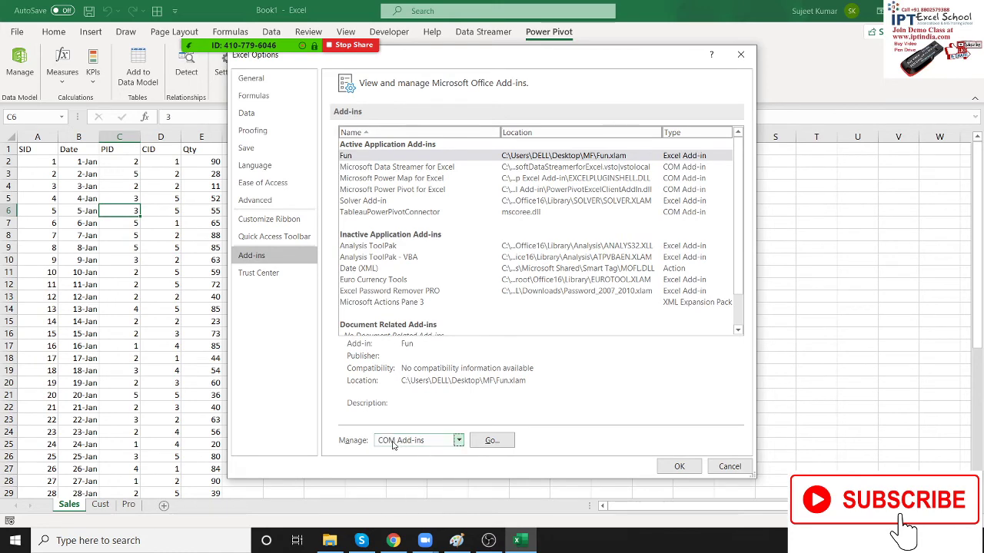
{"action": "left_click", "coordinate": [492, 441]}
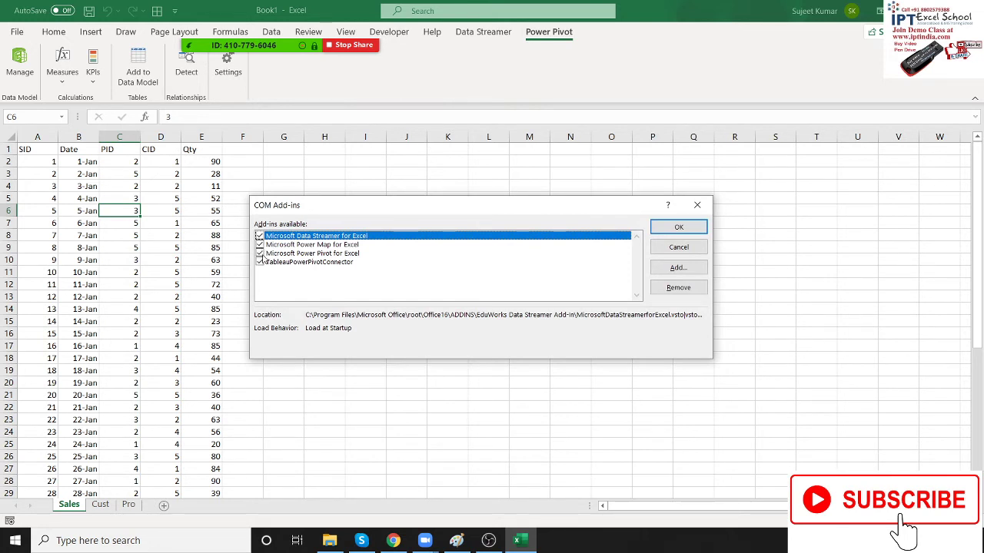
{"action": "left_click", "coordinate": [678, 227]}
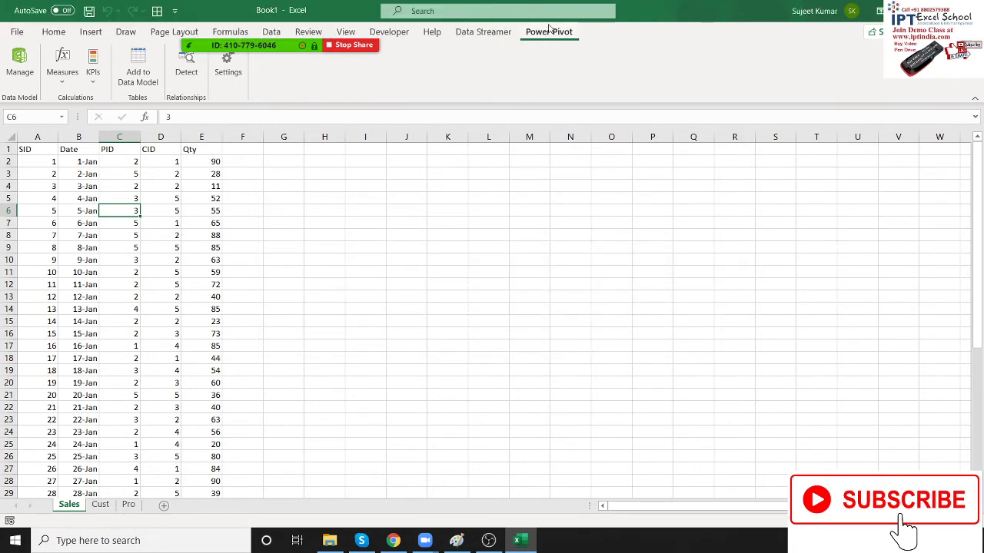
- Launch the Power Pivot for Excel window for Book1 using Manage
{"action": "left_click", "coordinate": [113, 202]}
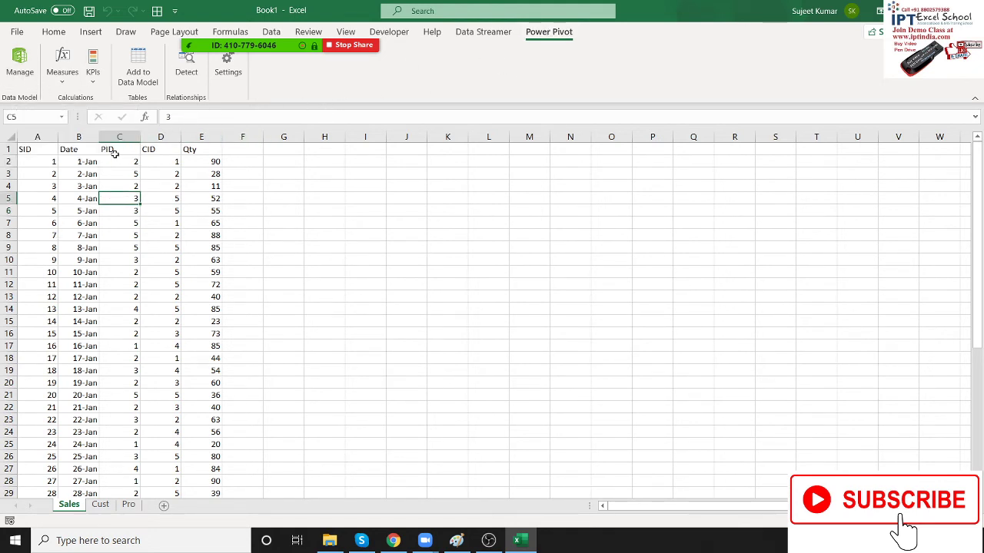
{"action": "left_click", "coordinate": [20, 65]}
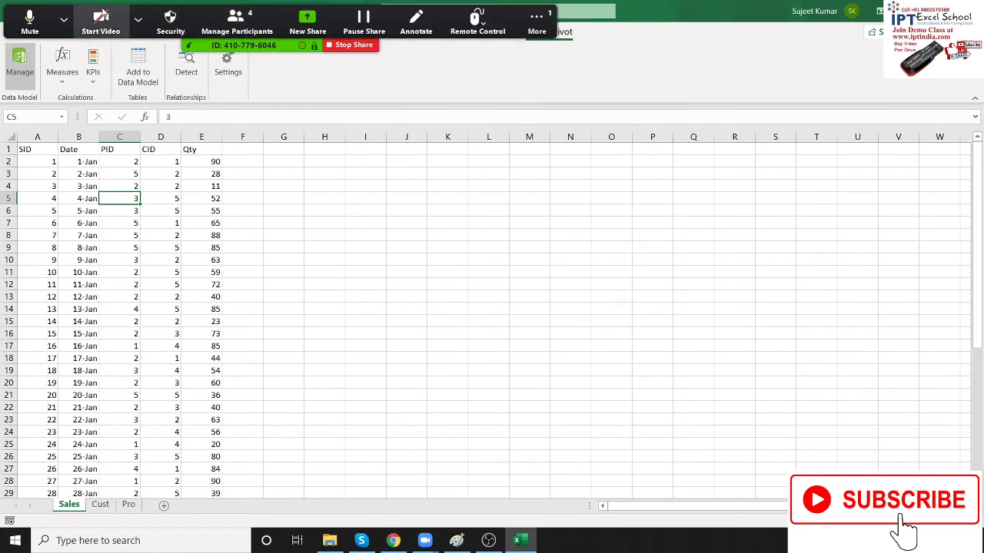
{"action": "left_click", "coordinate": [137, 19]}
{"action": "left_click", "coordinate": [250, 21]}
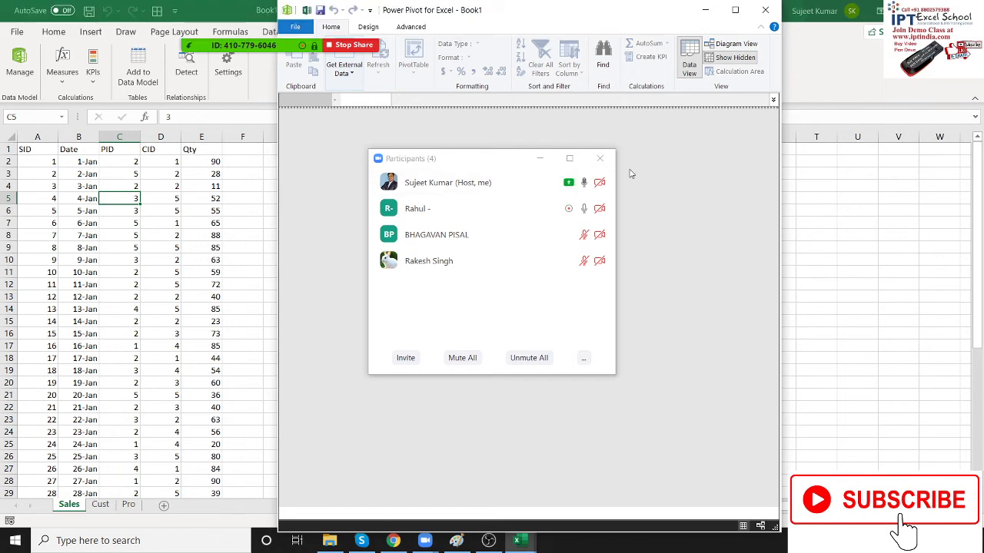
- Maximize the Power Pivot window, then return to the Excel workbook
{"action": "left_click", "coordinate": [600, 158]}
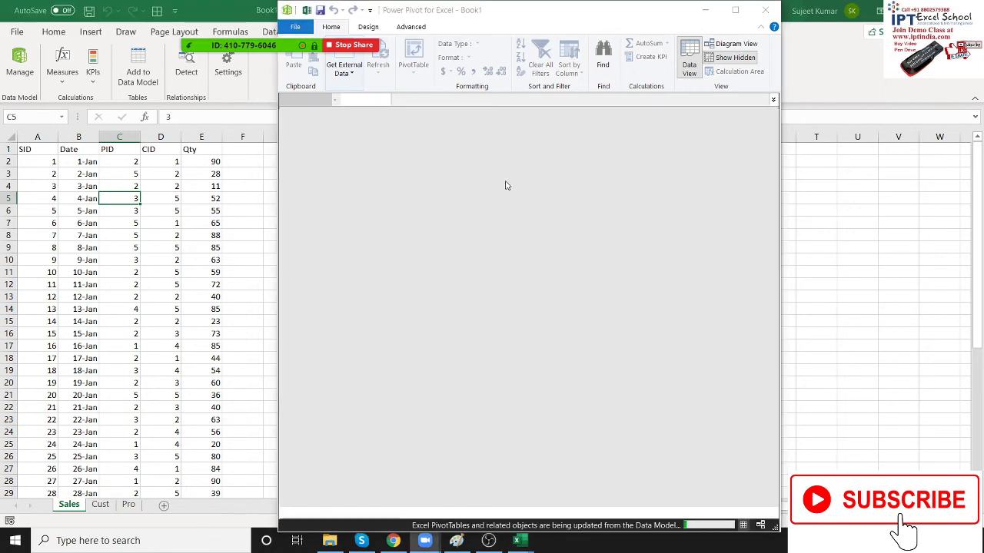
{"action": "left_click", "coordinate": [115, 273]}
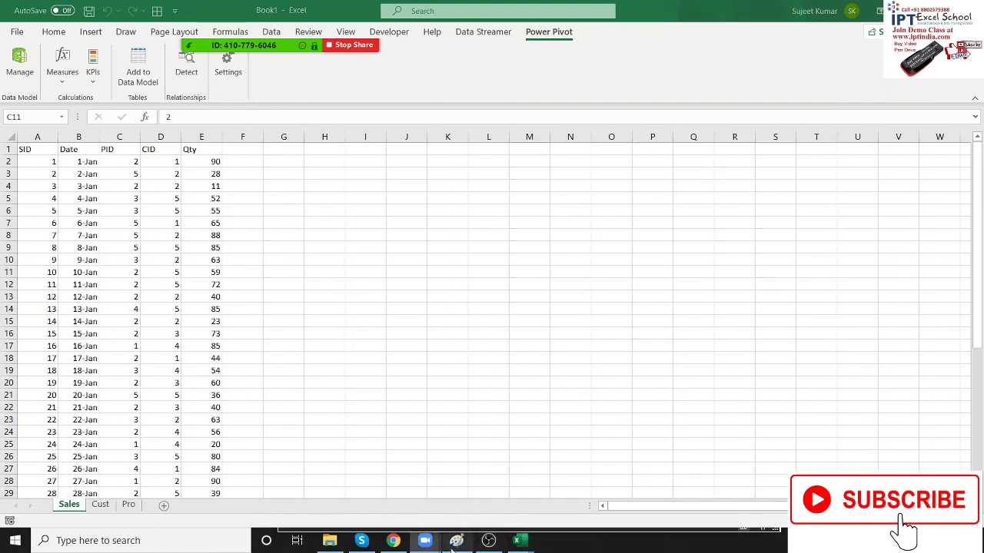
{"action": "mouse_move", "coordinate": [517, 540]}
{"action": "left_click", "coordinate": [567, 514]}
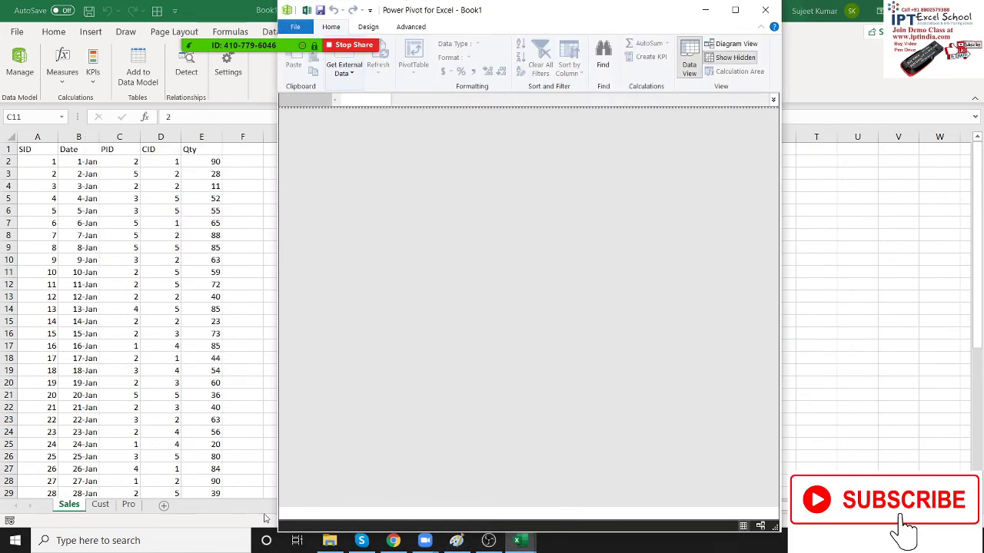
{"action": "left_click", "coordinate": [732, 13]}
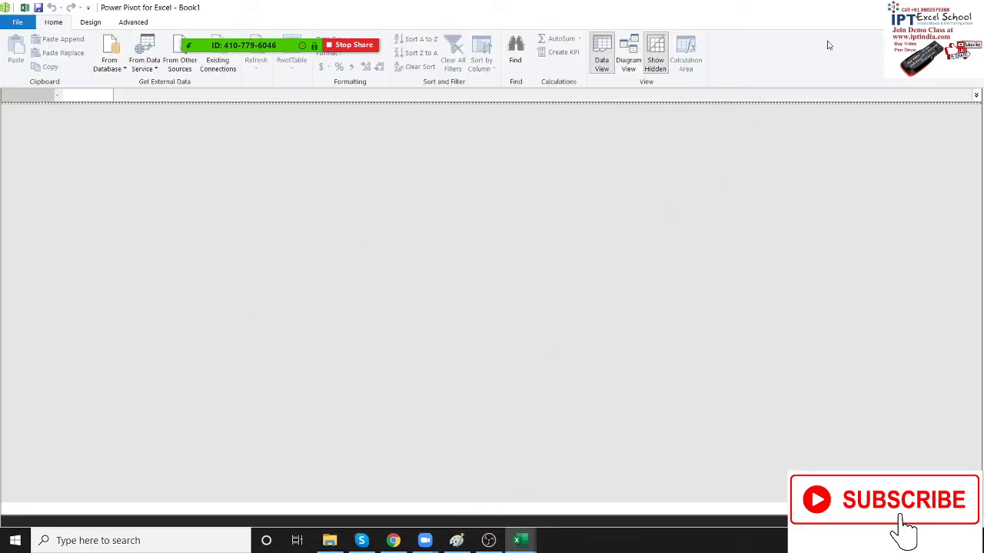
{"action": "left_click", "coordinate": [879, 20]}
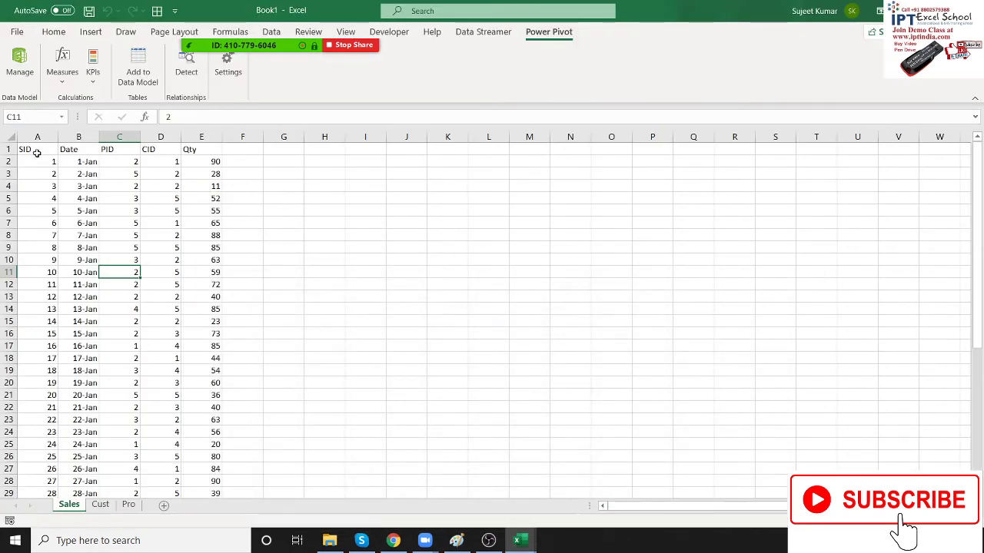
- Add the Sales range A1:E47 to the data model as a table with headers
{"action": "left_click", "coordinate": [33, 150]}
{"action": "key", "text": "ctrl+shift+Right"}
{"action": "key", "text": "ctrl+shift+Down"}
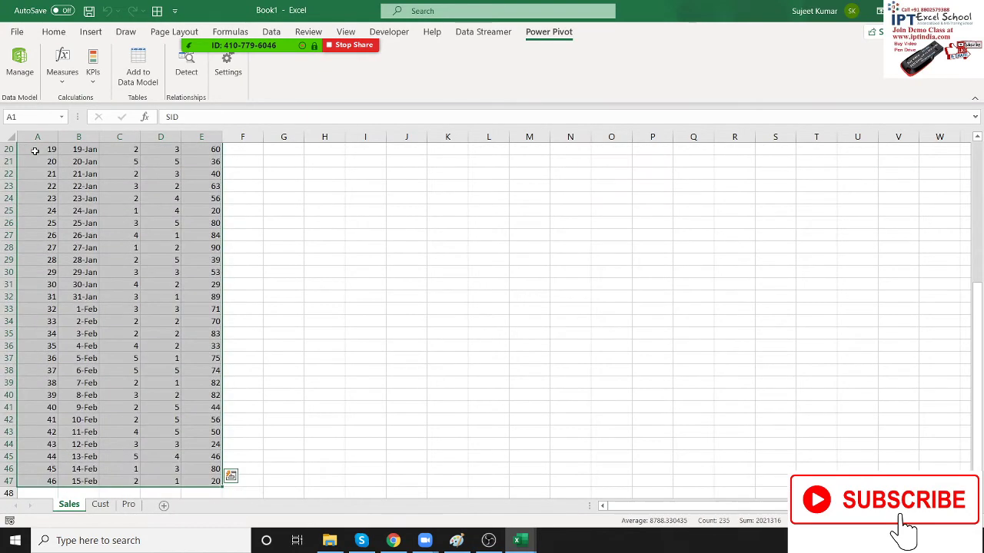
{"action": "left_click", "coordinate": [146, 77]}
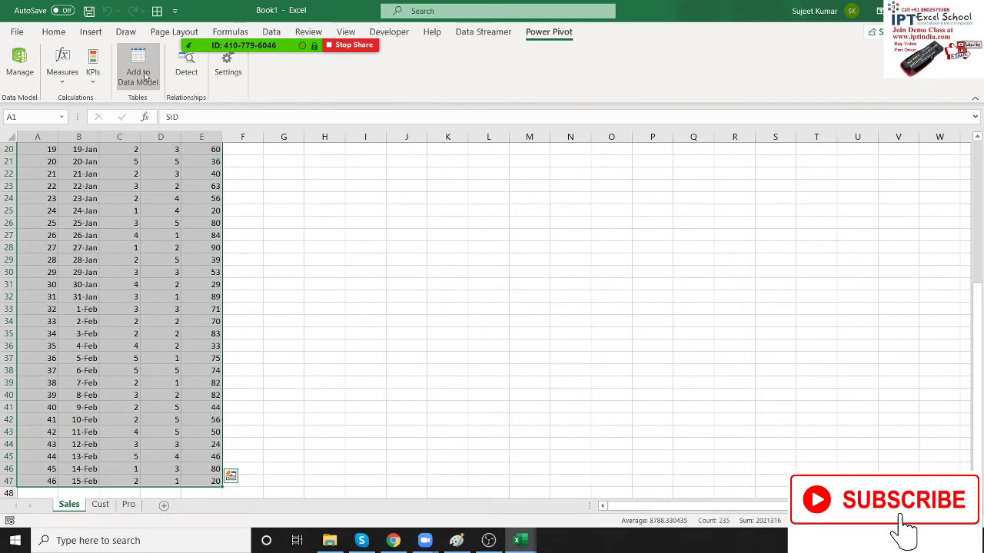
{"action": "left_click", "coordinate": [465, 293]}
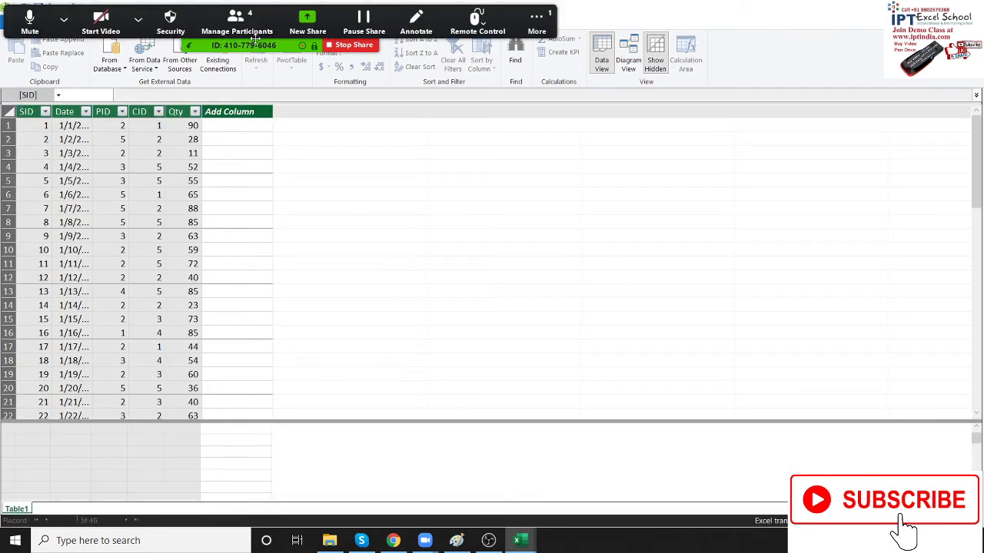
- Rename the Table1 tab in Power Pivot to Sales
{"action": "double_click", "coordinate": [15, 509]}
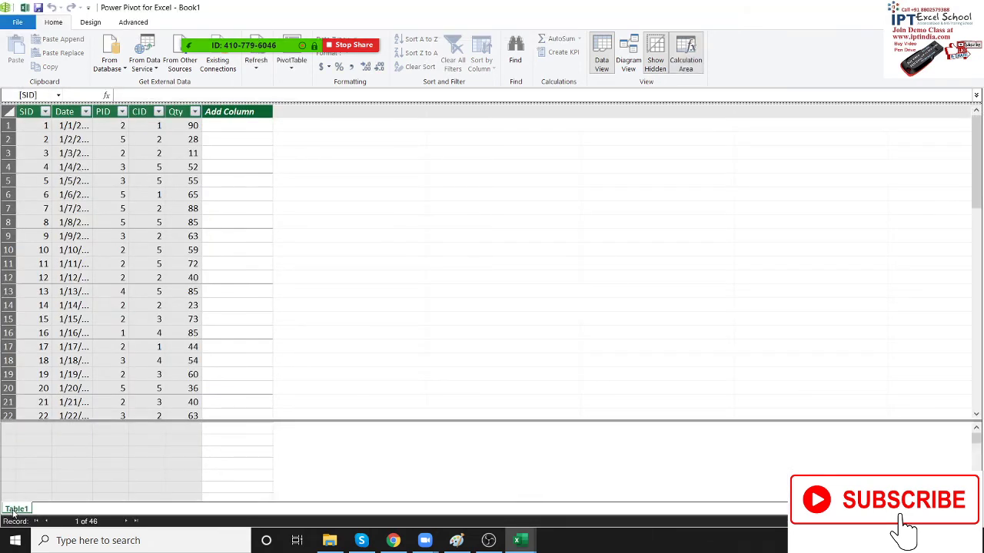
{"action": "type", "text": "SAles"}
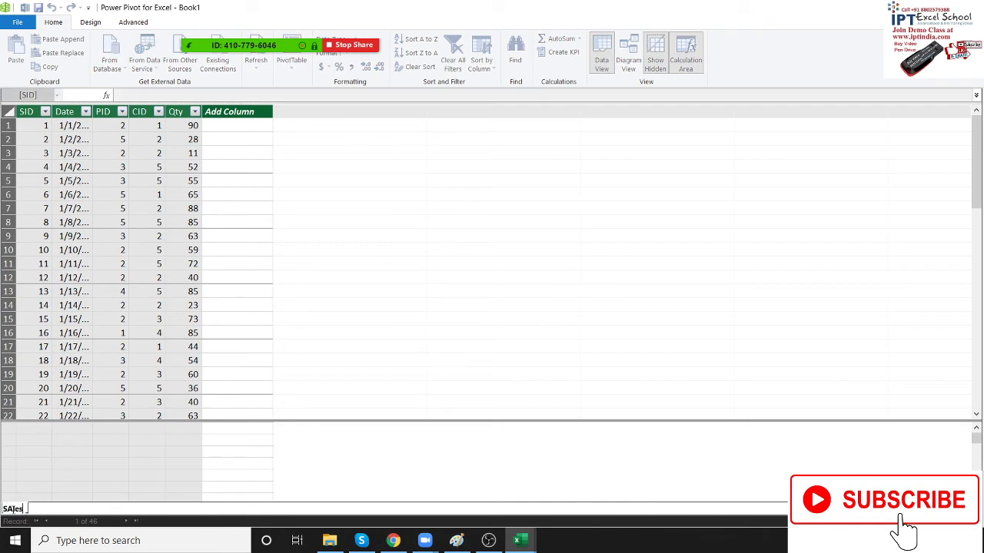
{"action": "key", "text": "BackSpace"}
{"action": "key", "text": "BackSpace"}
{"action": "key", "text": "BackSpace"}
{"action": "key", "text": "BackSpace"}
{"action": "type", "text": "al"}
{"action": "key", "text": "Return"}
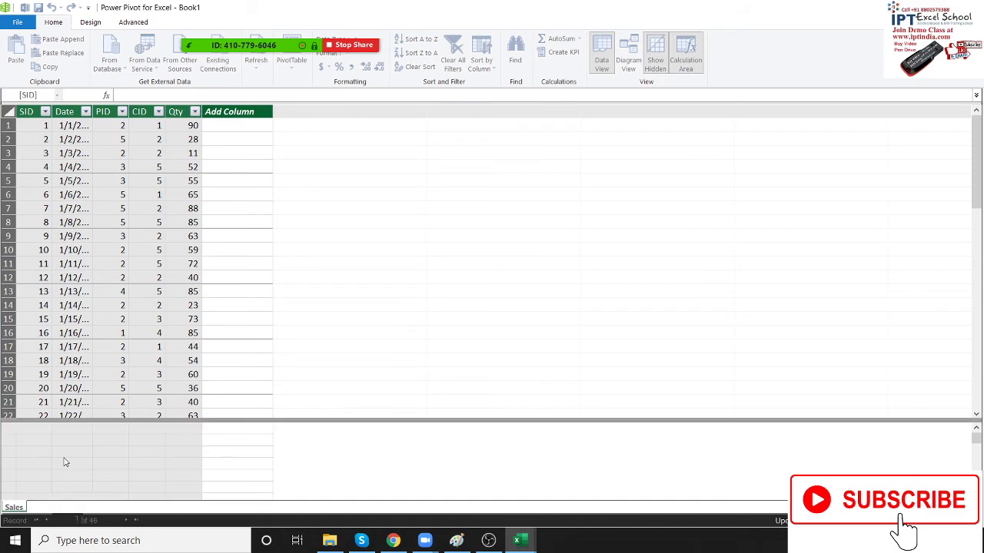
{"action": "key", "text": "alt+Tab"}
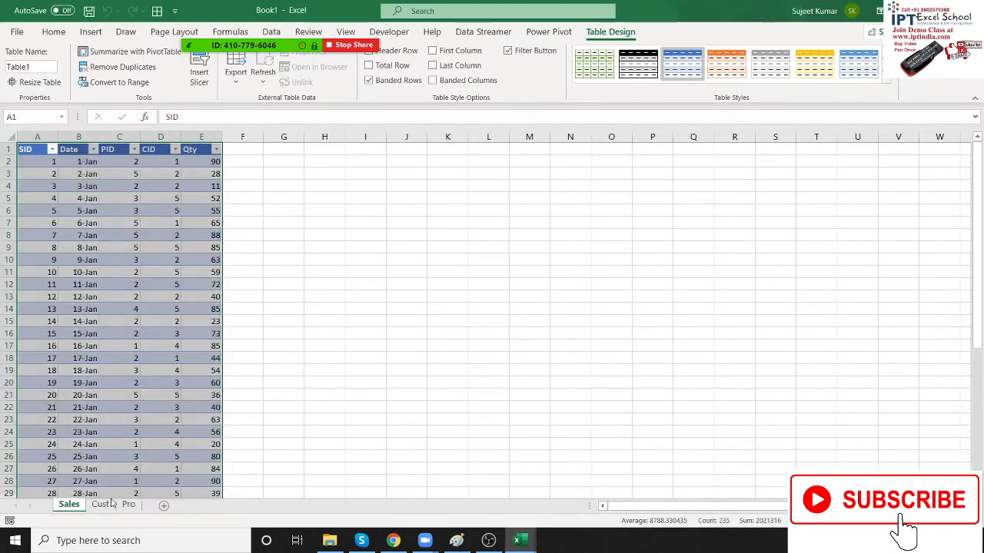
- Add the Cust customer range to the data model and rename its Table2 tab to Cust
{"action": "left_click", "coordinate": [100, 504]}
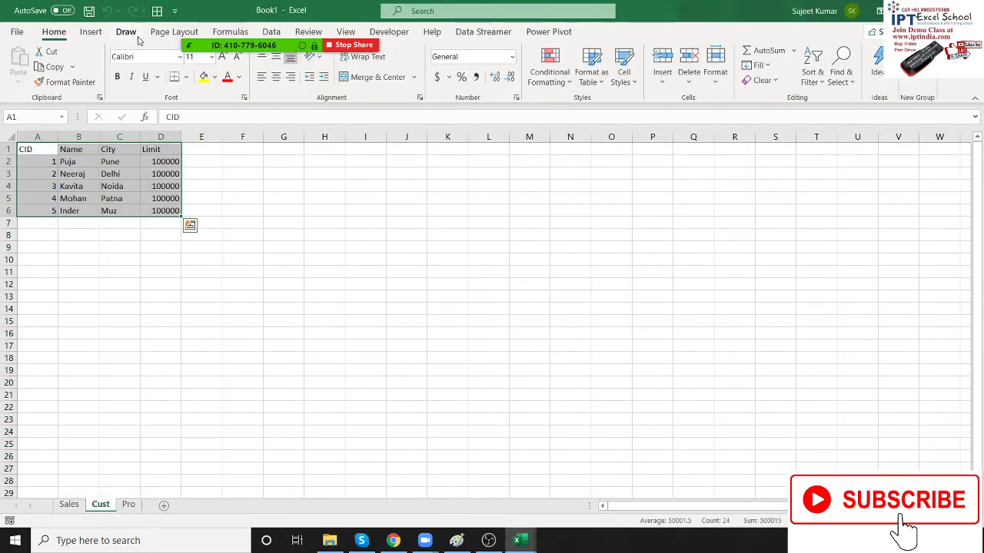
{"action": "left_click", "coordinate": [501, 35]}
{"action": "left_click", "coordinate": [546, 35]}
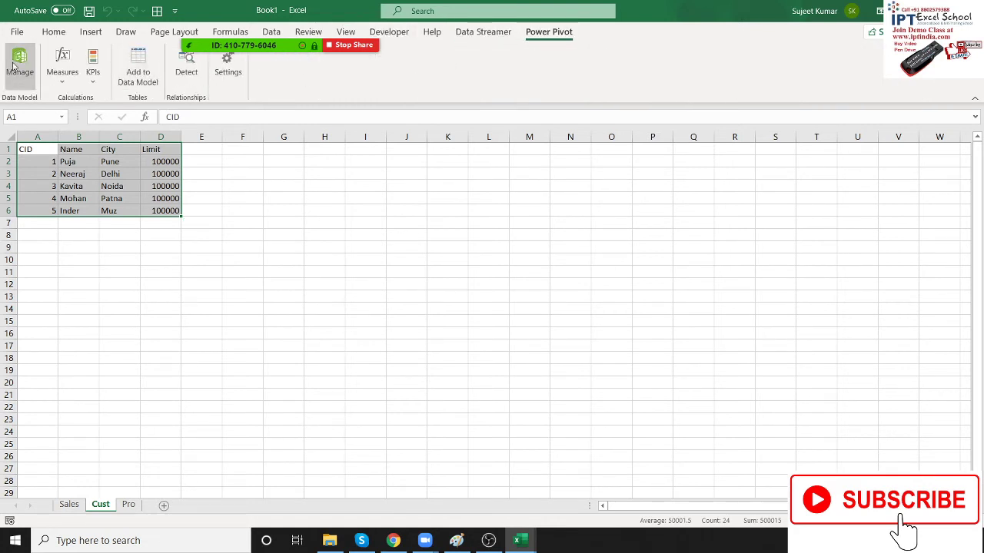
{"action": "left_click", "coordinate": [139, 81]}
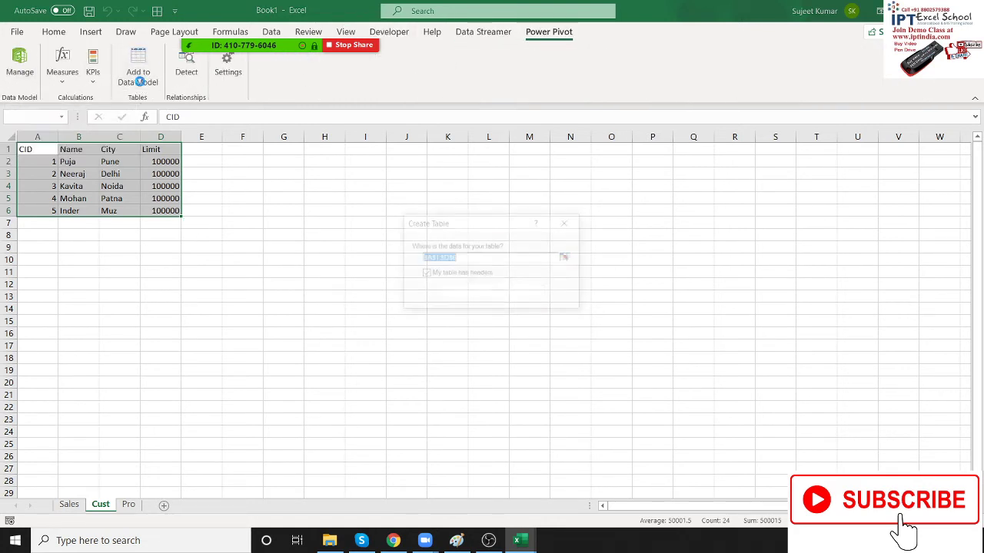
{"action": "left_click", "coordinate": [465, 291]}
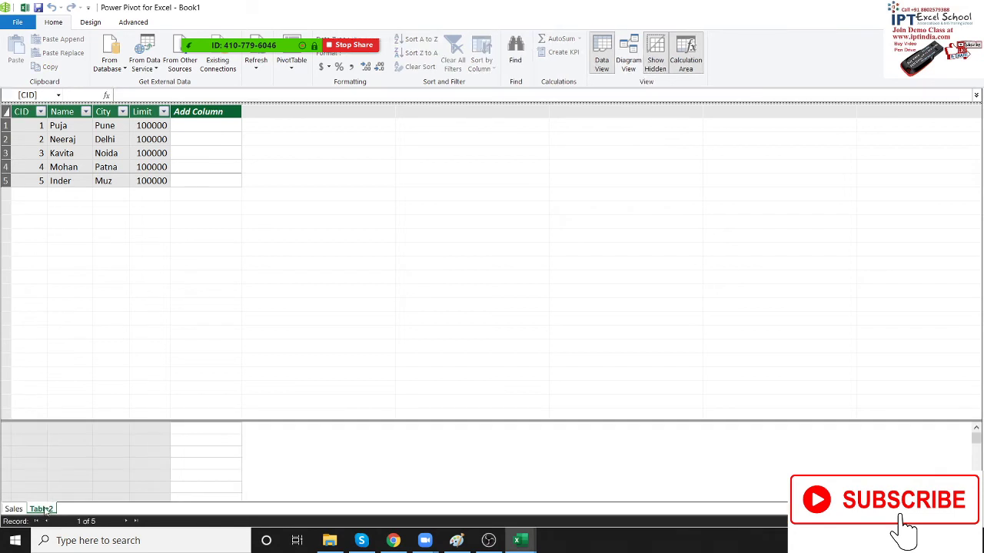
{"action": "double_click", "coordinate": [40, 509]}
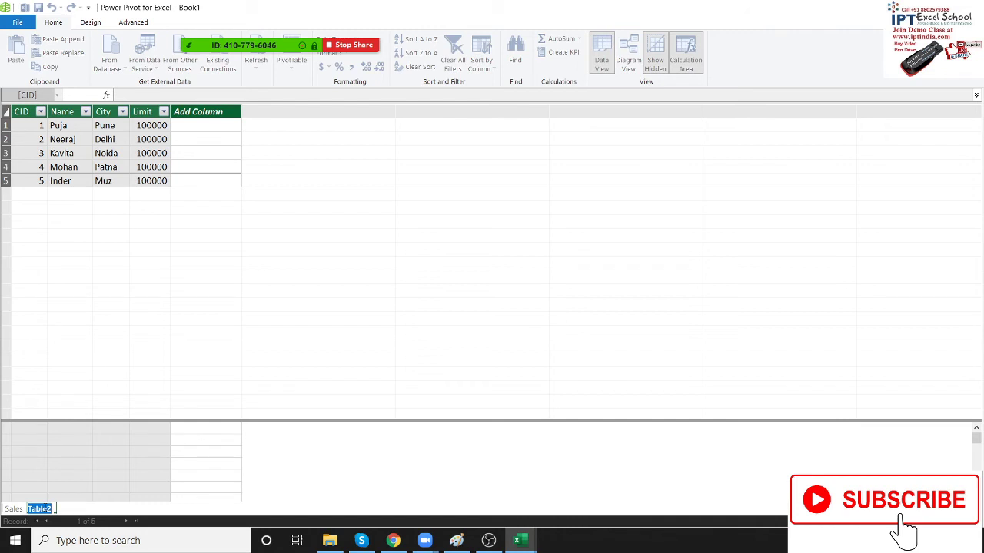
{"action": "type", "text": "SA"}
{"action": "type", "text": "ust"}
{"action": "key", "text": "Return"}
{"action": "key", "text": "alt+Tab"}
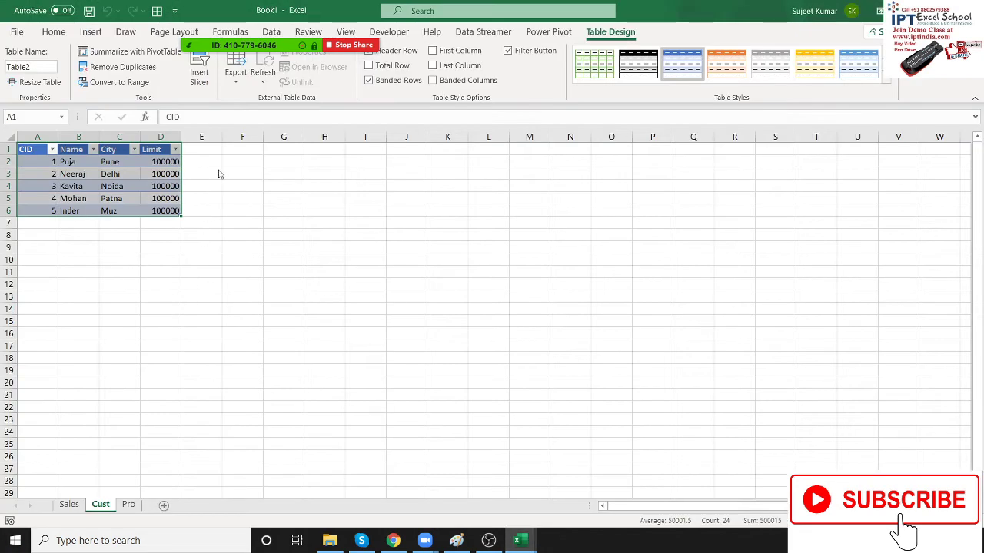
- Add the product range A1:C6 to the data model and rename the Table3 tab to Pro
{"action": "left_click", "coordinate": [128, 504]}
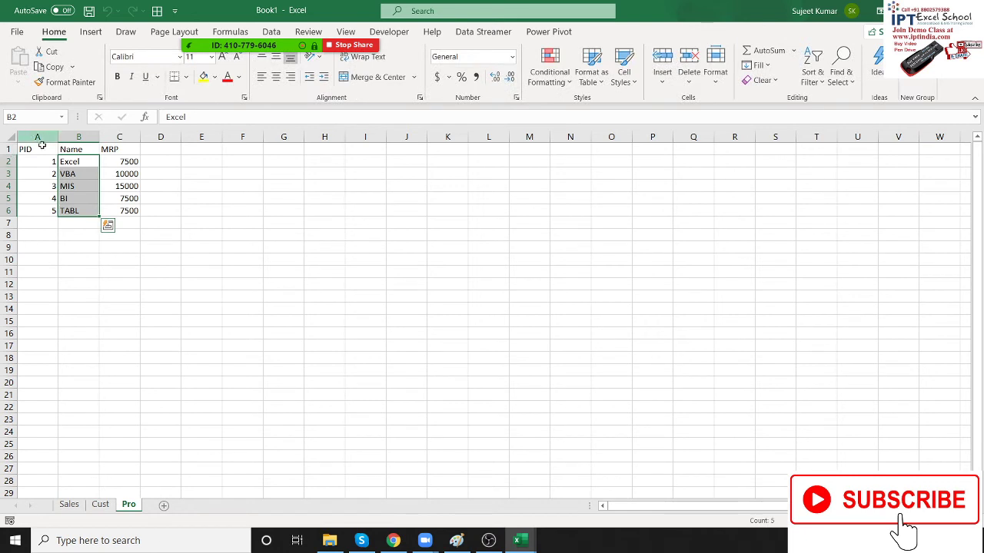
{"action": "left_click_drag", "start_coordinate": [46, 150], "coordinate": [127, 210]}
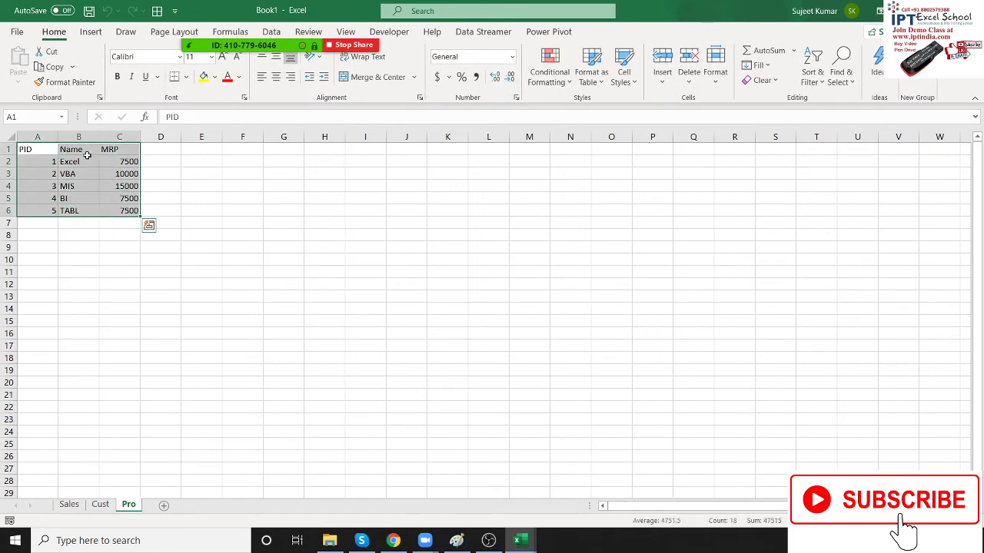
{"action": "left_click", "coordinate": [549, 32]}
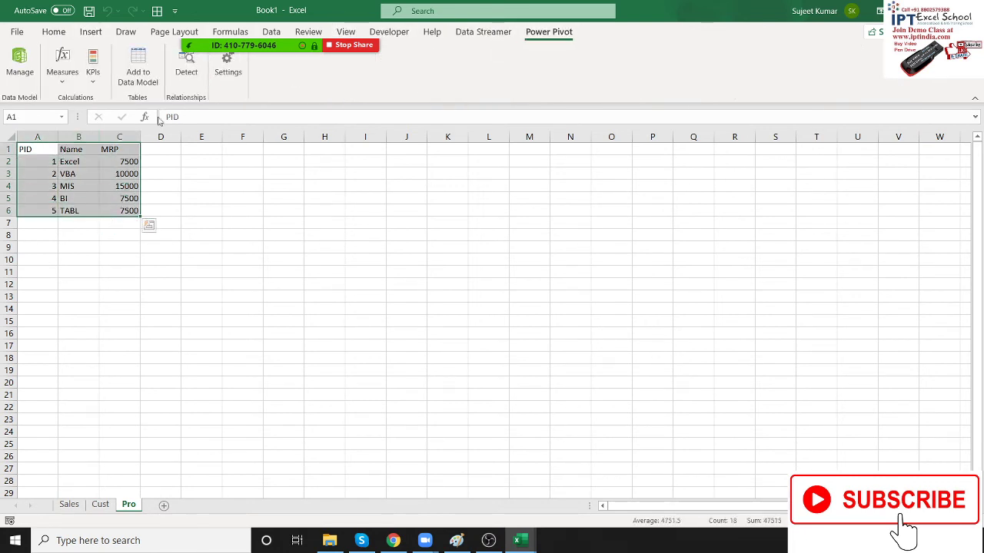
{"action": "left_click", "coordinate": [138, 68]}
{"action": "left_click", "coordinate": [467, 292]}
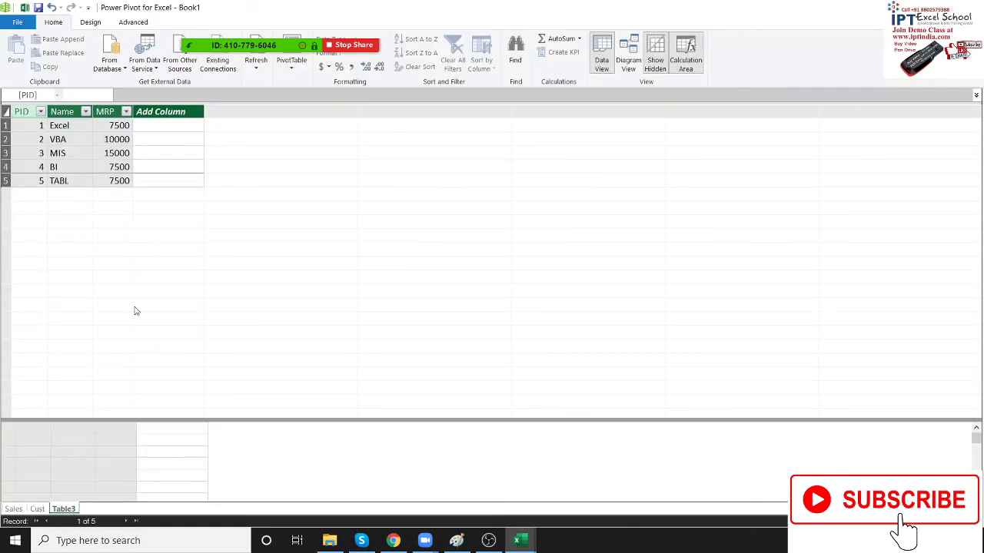
{"action": "double_click", "coordinate": [60, 509]}
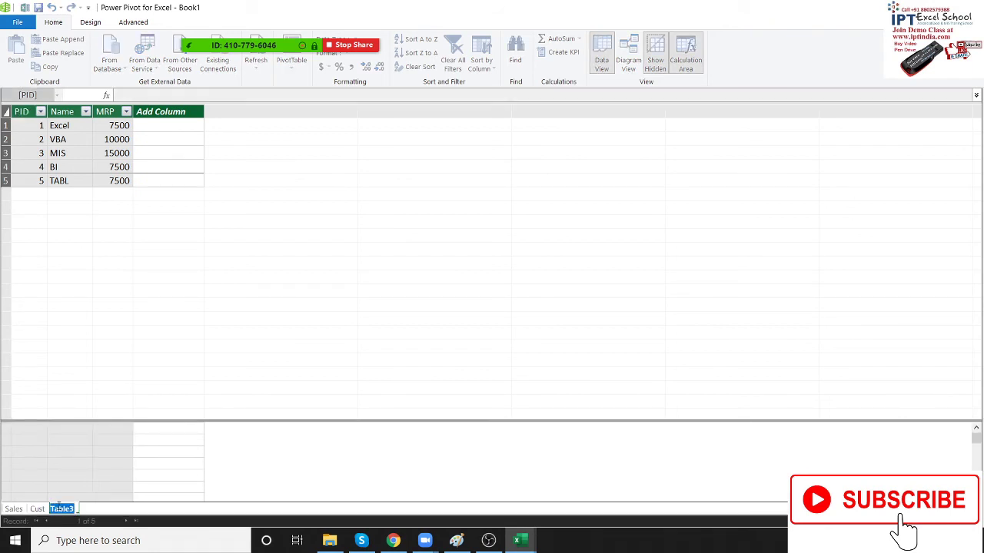
{"action": "type", "text": "Pro"}
{"action": "key", "text": "Return"}
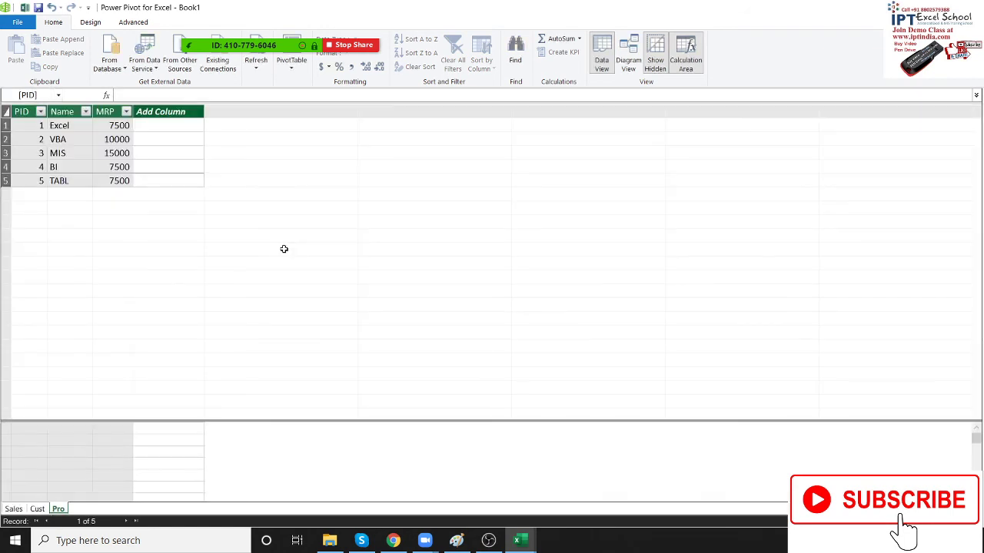
- In Diagram View, place Cust at upper left, Pro at top, and Sales below between them
{"action": "left_click", "coordinate": [638, 49]}
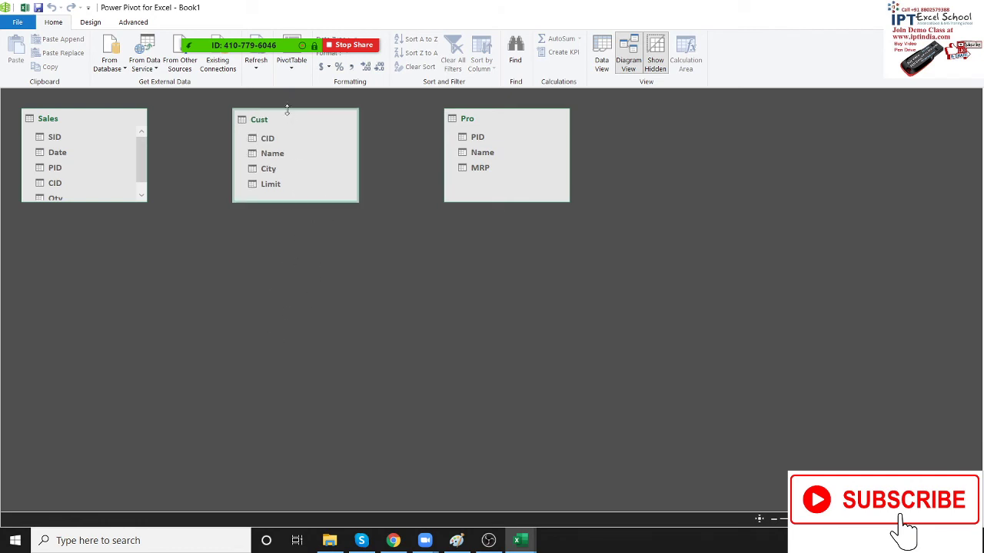
{"action": "left_click_drag", "start_coordinate": [292, 120], "coordinate": [254, 318]}
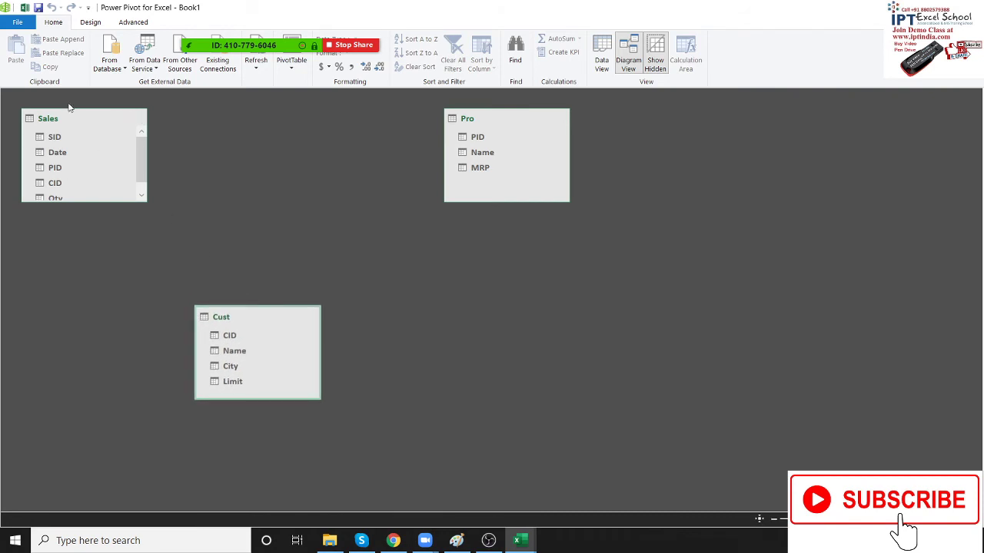
{"action": "mouse_move", "coordinate": [70, 121]}
{"action": "left_mouse_down"}
{"action": "mouse_move", "coordinate": [259, 141]}
{"action": "mouse_move", "coordinate": [85, 295]}
{"action": "left_mouse_up"}
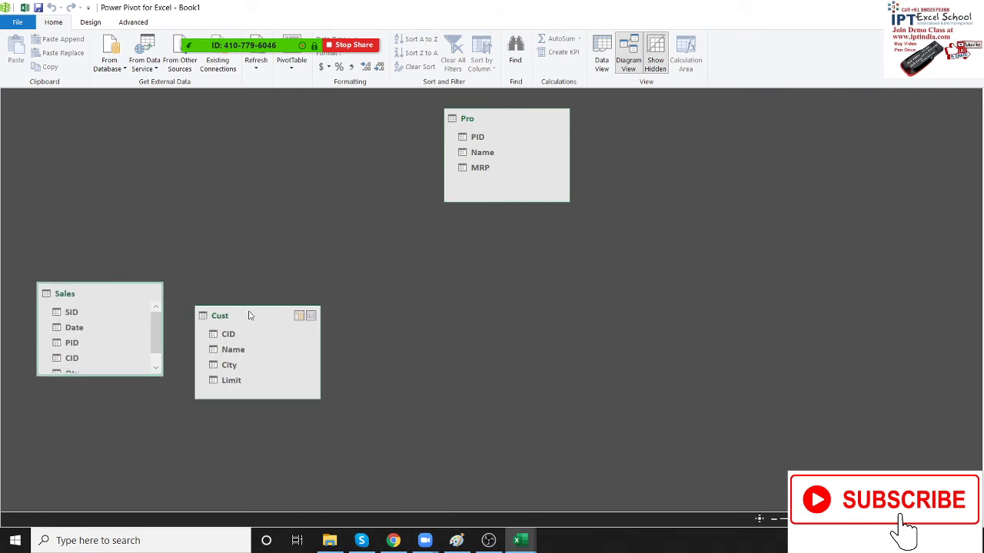
{"action": "left_click_drag", "start_coordinate": [249, 315], "coordinate": [138, 132]}
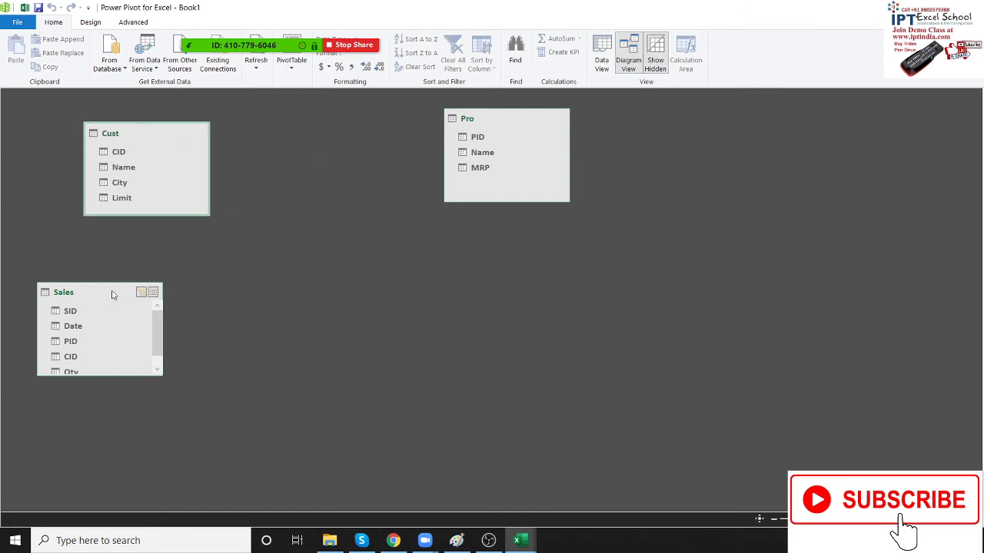
{"action": "left_click_drag", "start_coordinate": [112, 295], "coordinate": [323, 281]}
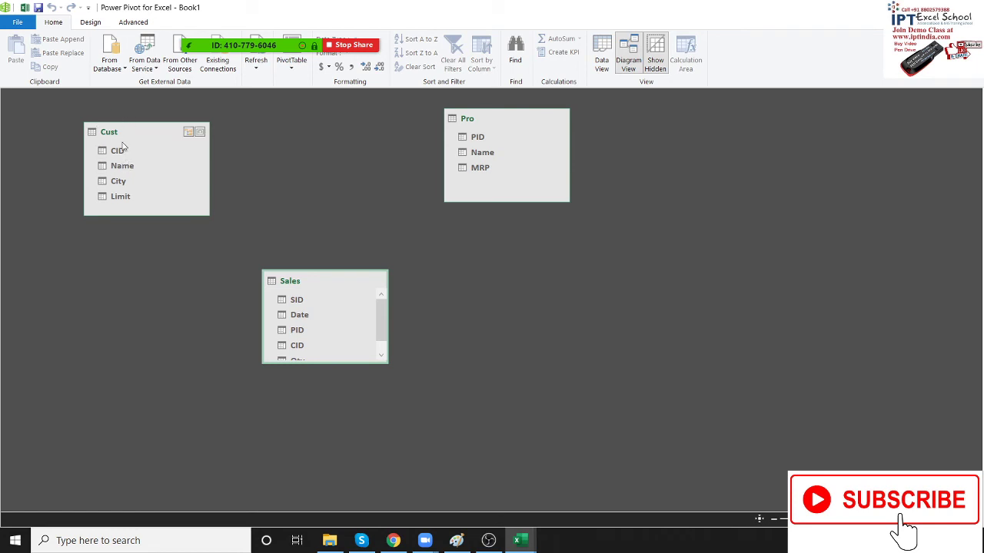
- Relate the Sales table's CID field to Cust's CID
{"action": "left_click", "coordinate": [305, 347]}
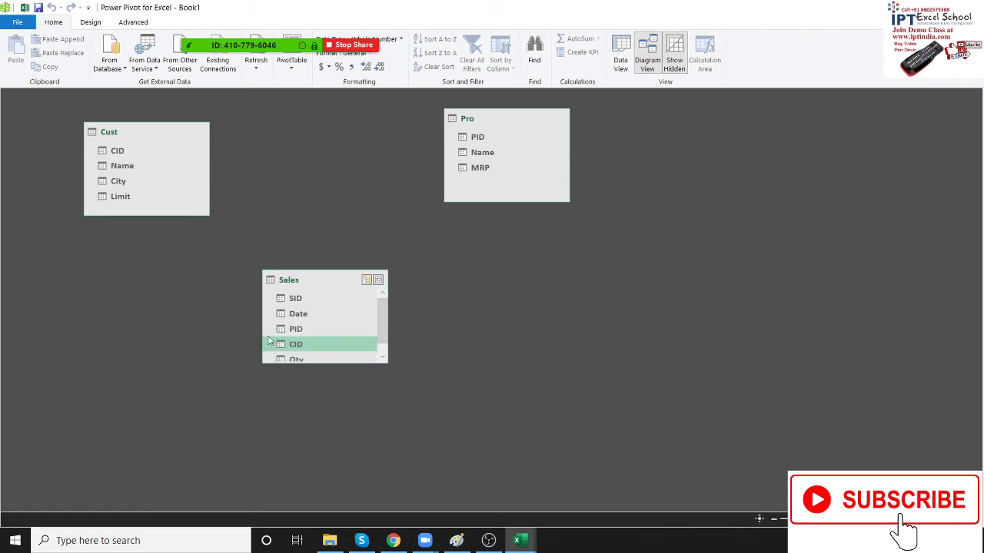
{"action": "mouse_move", "coordinate": [268, 340]}
{"action": "left_mouse_down"}
{"action": "mouse_move", "coordinate": [137, 212]}
{"action": "mouse_move", "coordinate": [123, 157]}
{"action": "left_mouse_up"}
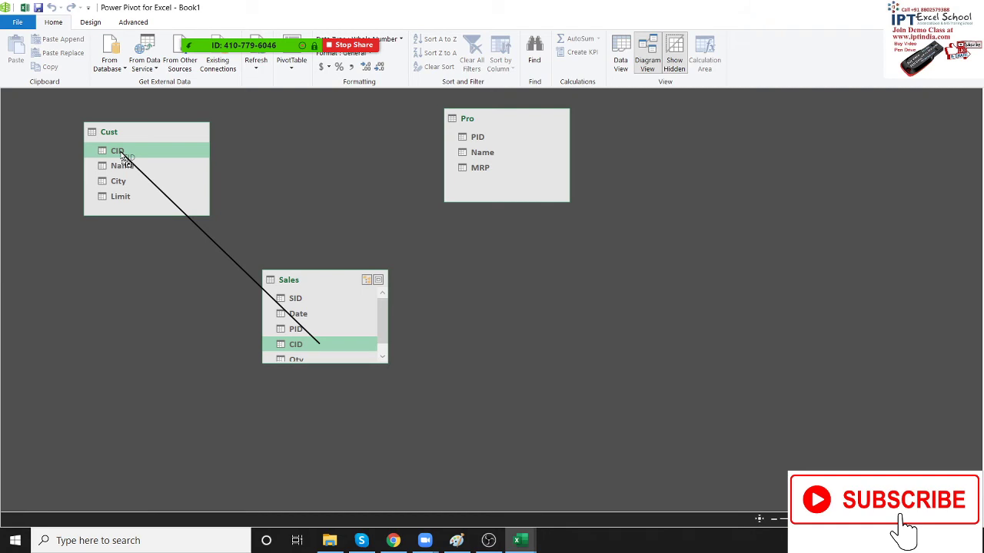
{"action": "left_click_drag", "start_coordinate": [122, 154], "coordinate": [124, 151]}
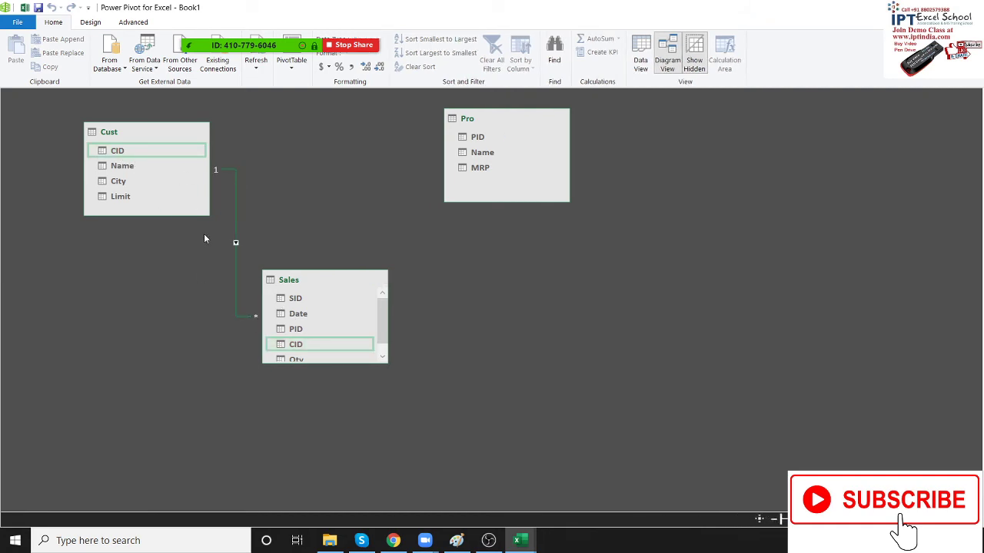
{"action": "left_click", "coordinate": [314, 336]}
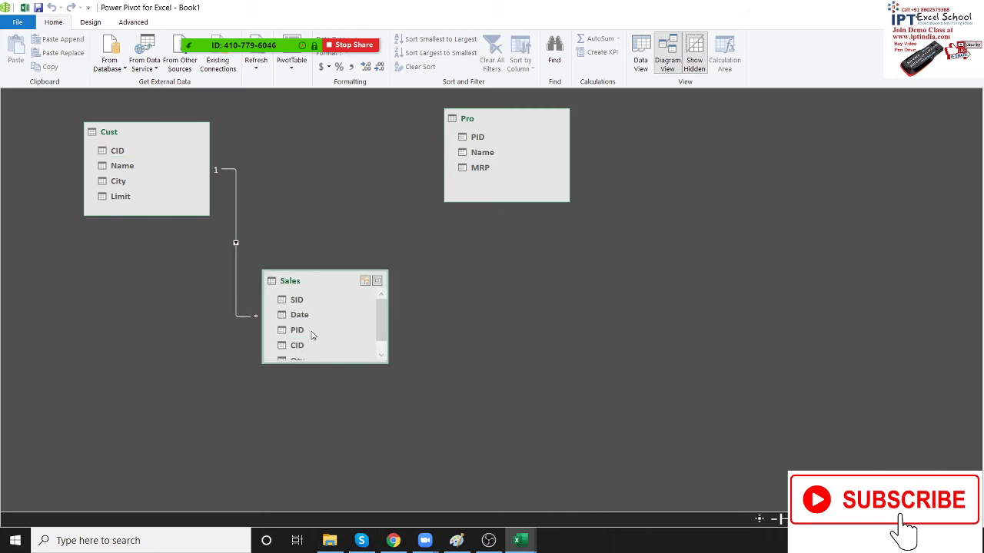
- Relate Sales PID to Pro PID, then switch to Data View showing the Pro table
{"action": "left_click", "coordinate": [305, 334]}
{"action": "left_click_drag", "start_coordinate": [304, 333], "coordinate": [469, 141]}
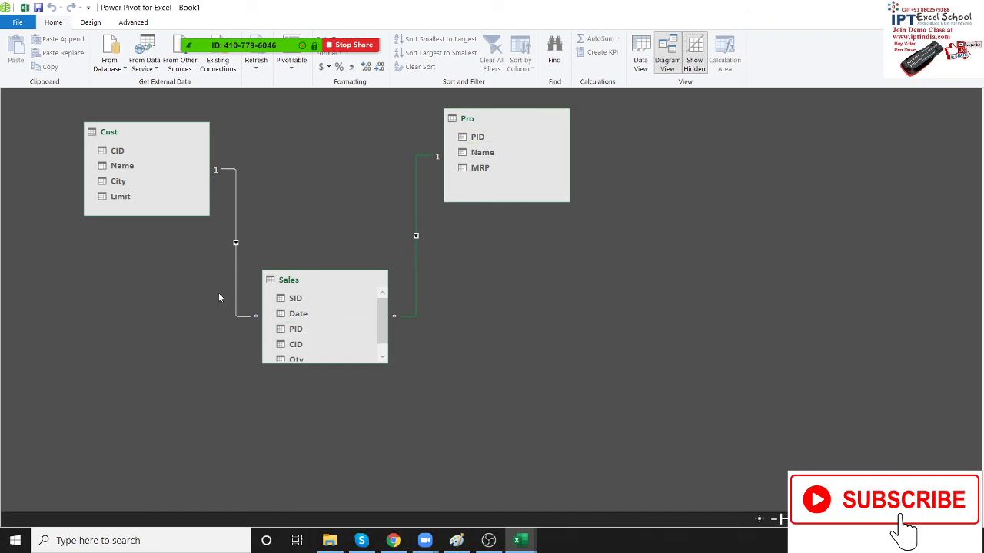
{"action": "left_click", "coordinate": [642, 57]}
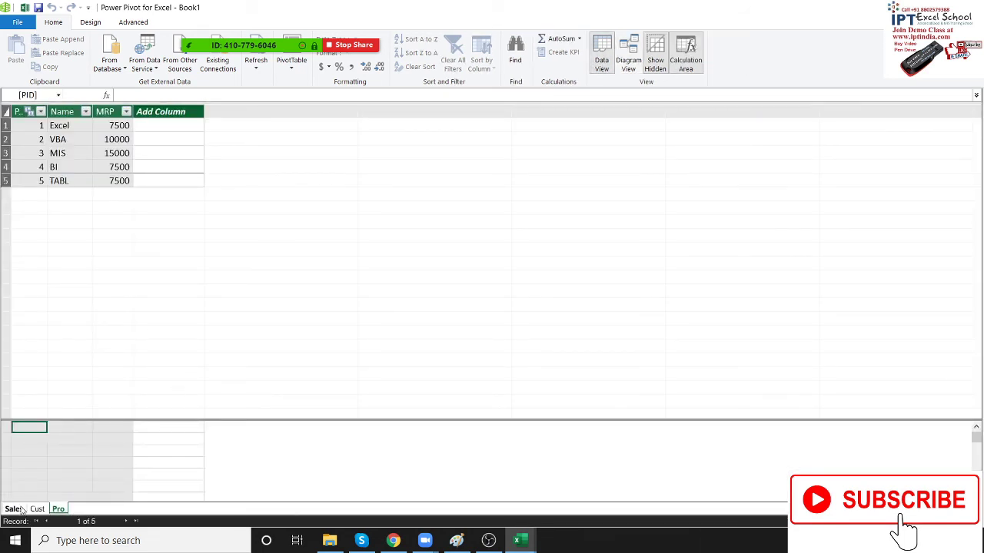
- In the Sales table, add a new column after Qty named MRP
{"action": "left_click", "coordinate": [14, 509]}
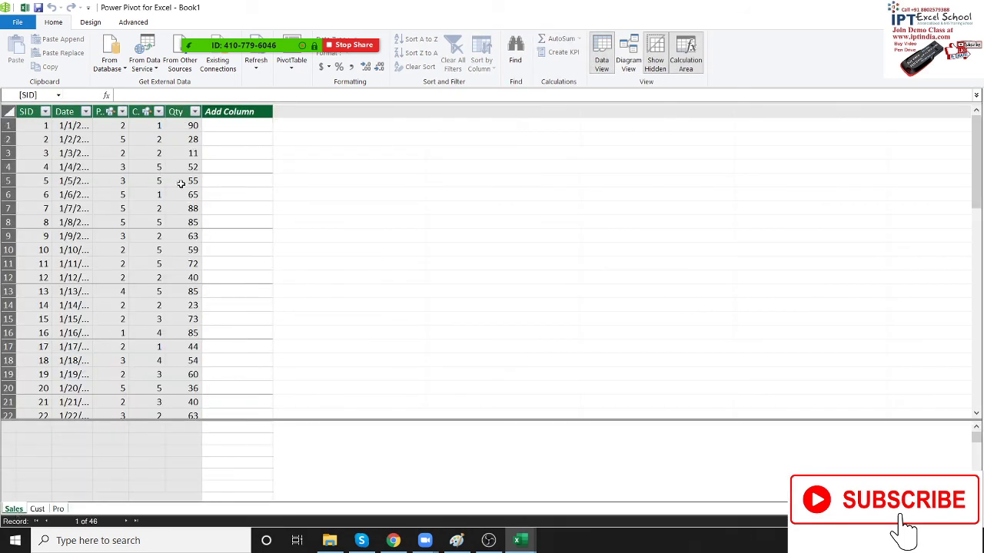
{"action": "left_click", "coordinate": [182, 184]}
{"action": "left_click", "coordinate": [171, 238]}
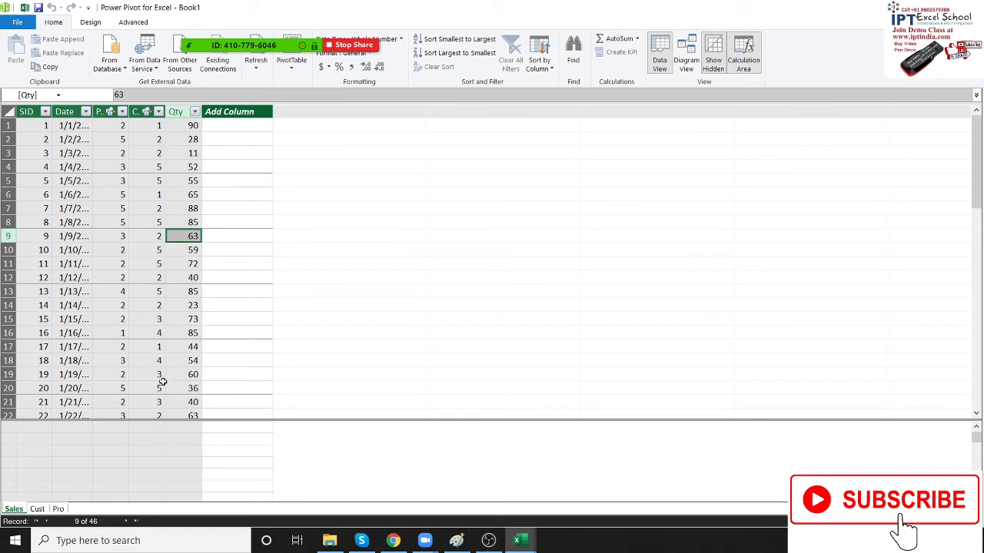
{"action": "left_click", "coordinate": [177, 113]}
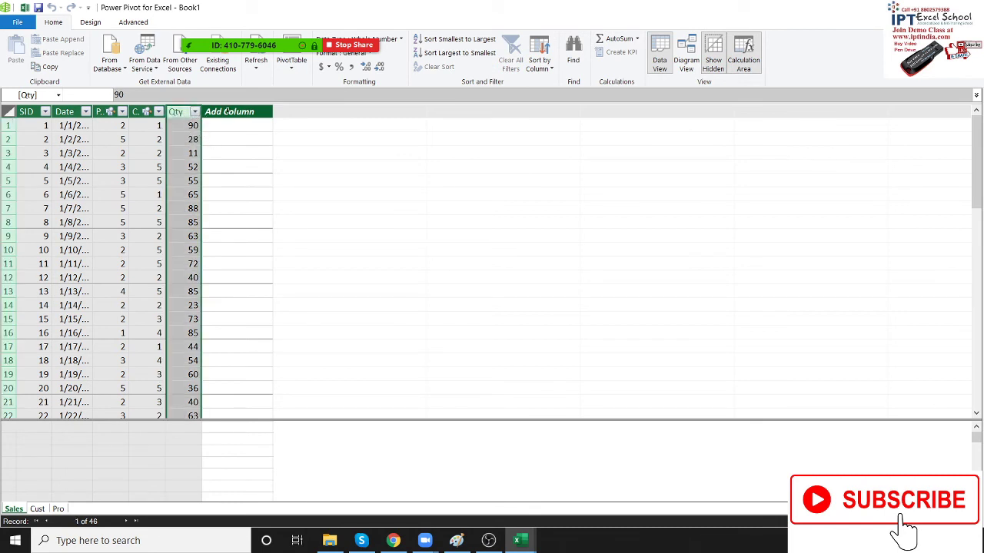
{"action": "left_click", "coordinate": [226, 113]}
{"action": "double_click", "coordinate": [225, 113]}
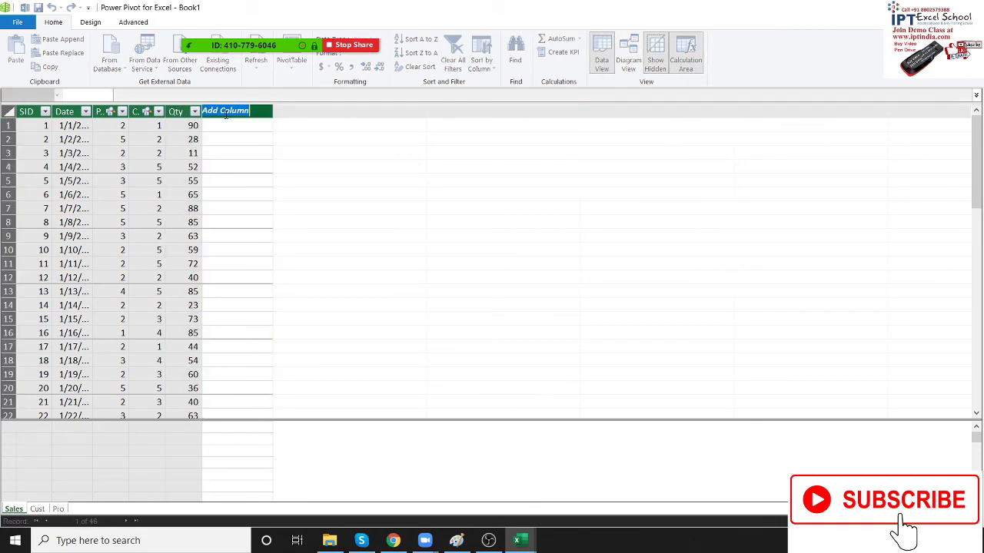
{"action": "type", "text": "MR"}
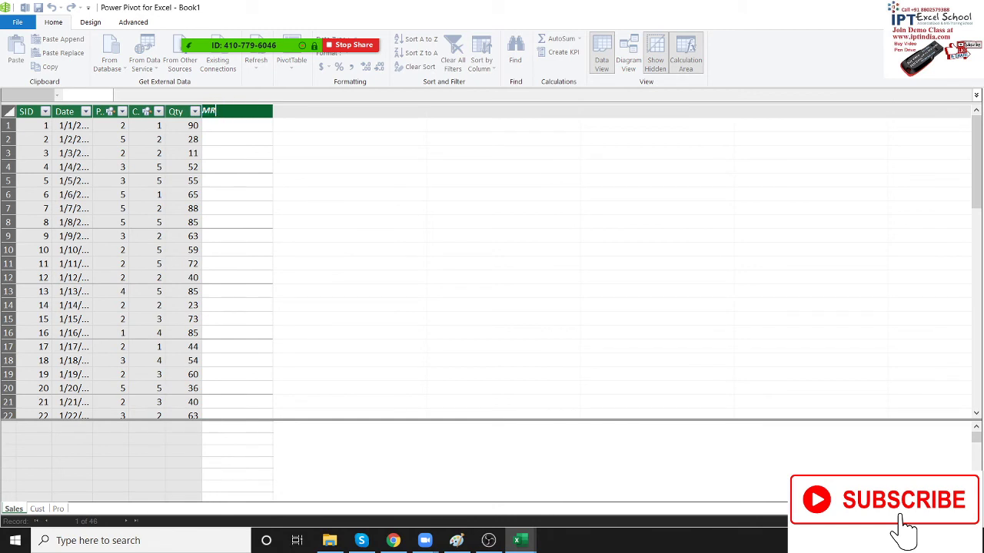
{"action": "type", "text": "P"}
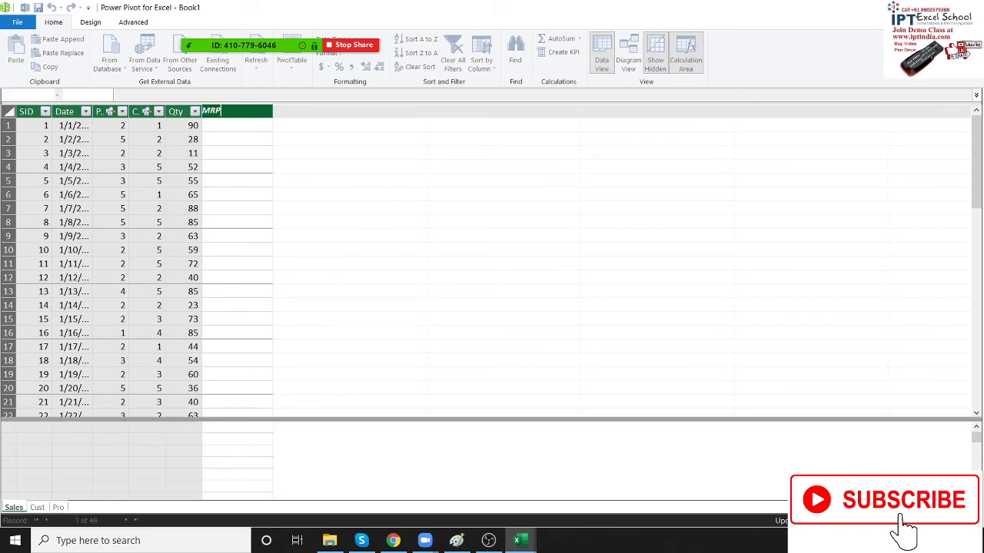
{"action": "key", "text": "Return"}
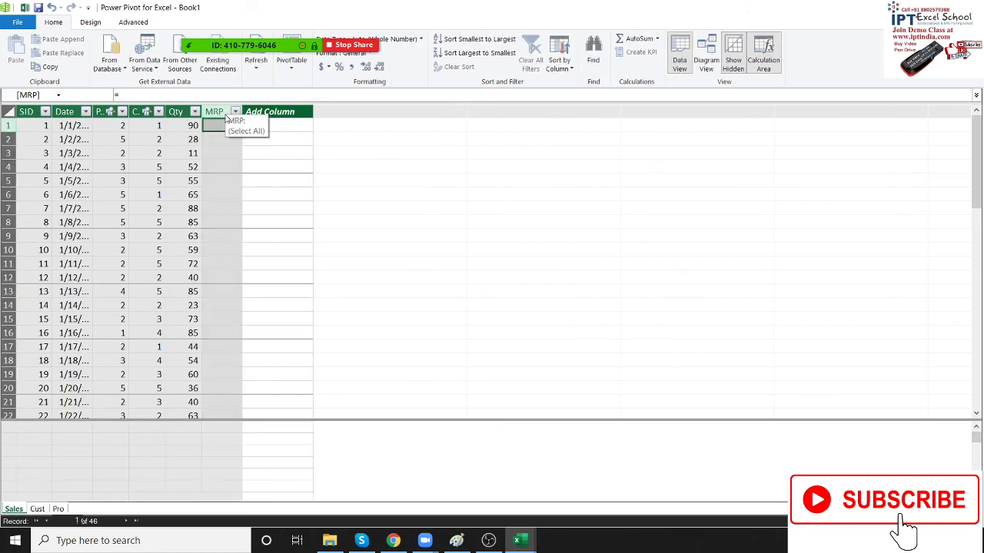
- Fill the MRP column with =RELATED(Pro[MRP]) to show each product's price
{"action": "type", "text": "re"}
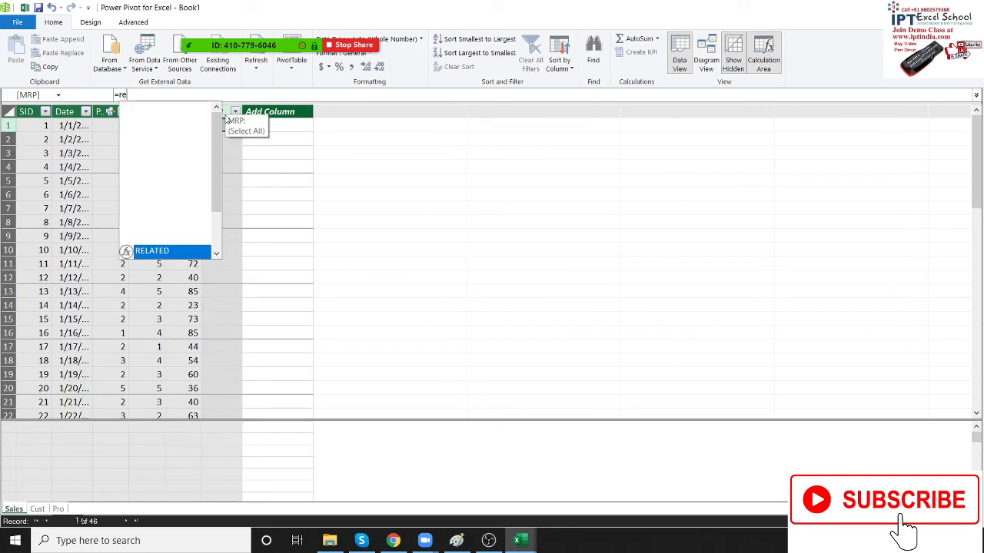
{"action": "key", "text": "Tab"}
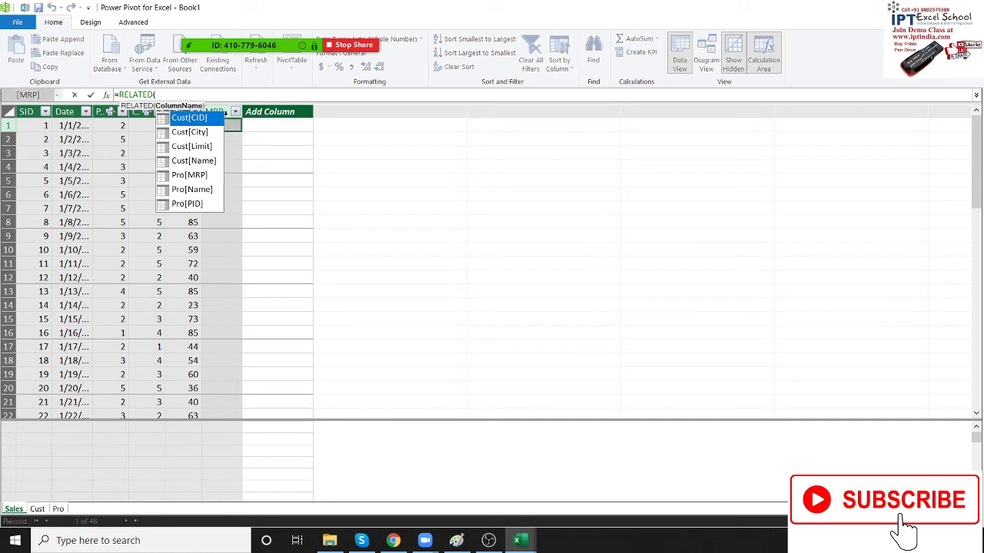
{"action": "key", "text": "Down"}
{"action": "key", "text": "Down"}
{"action": "key", "text": "Down"}
{"action": "key", "text": "Down"}
{"action": "key", "text": "Down"}
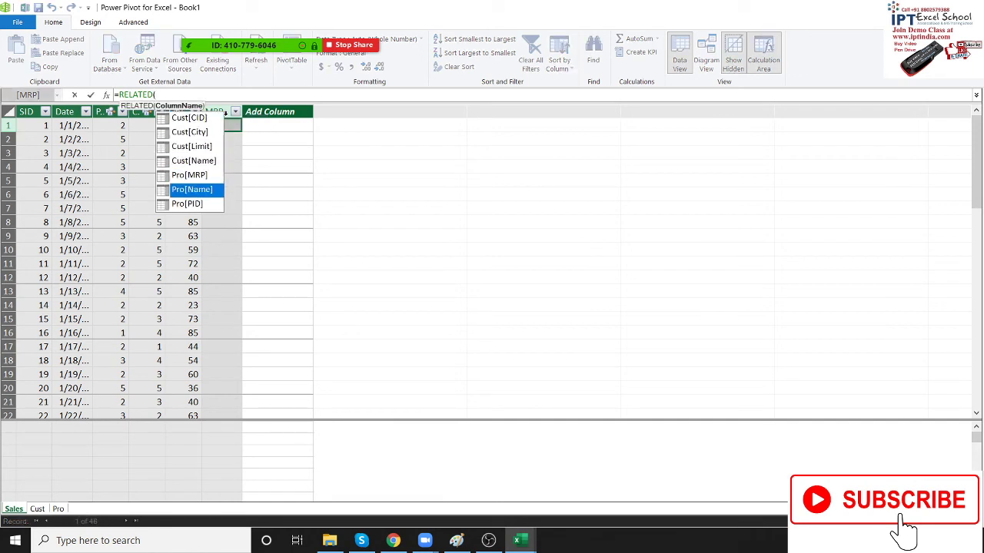
{"action": "key", "text": "Down"}
{"action": "key", "text": "Up"}
{"action": "key", "text": "Up"}
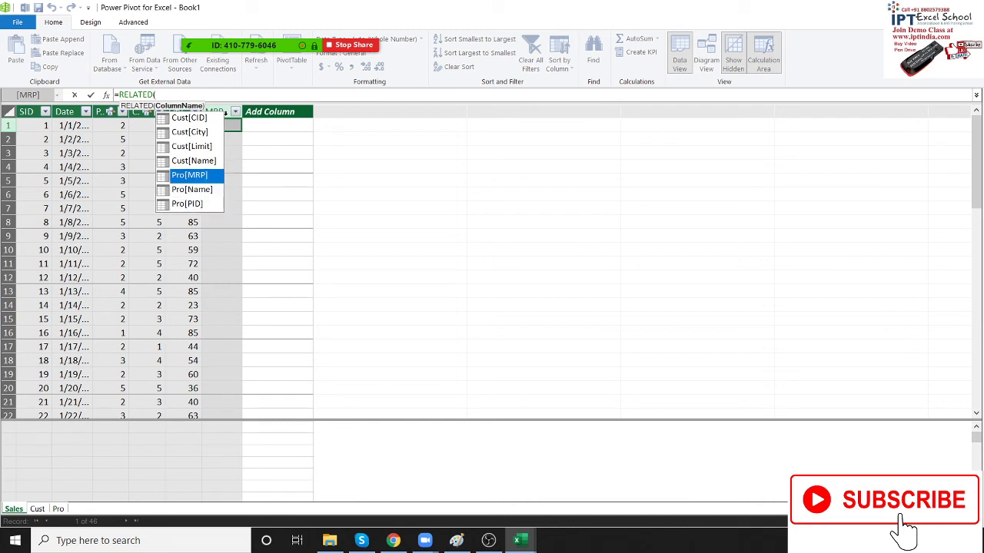
{"action": "key", "text": "Tab"}
{"action": "type", "text": ")"}
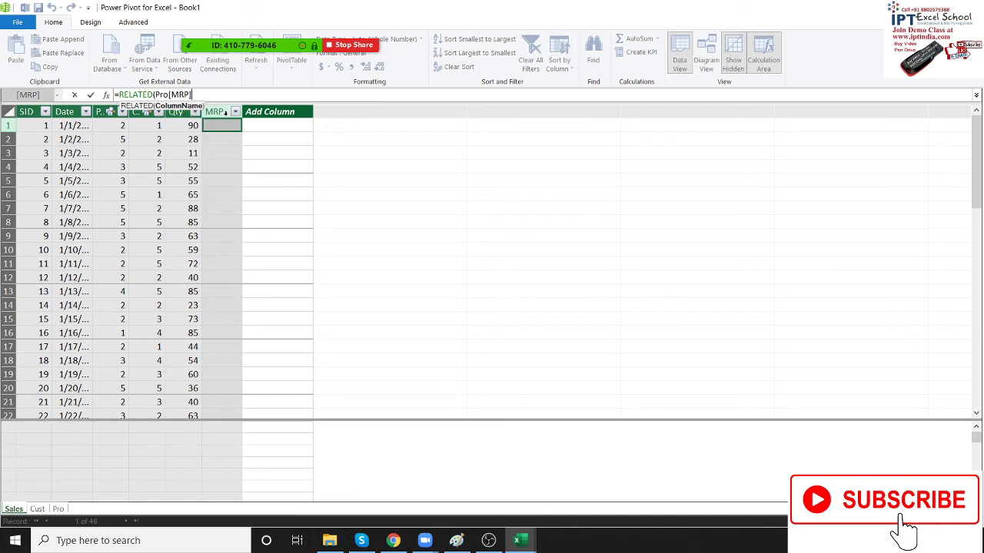
{"action": "key", "text": "Return"}
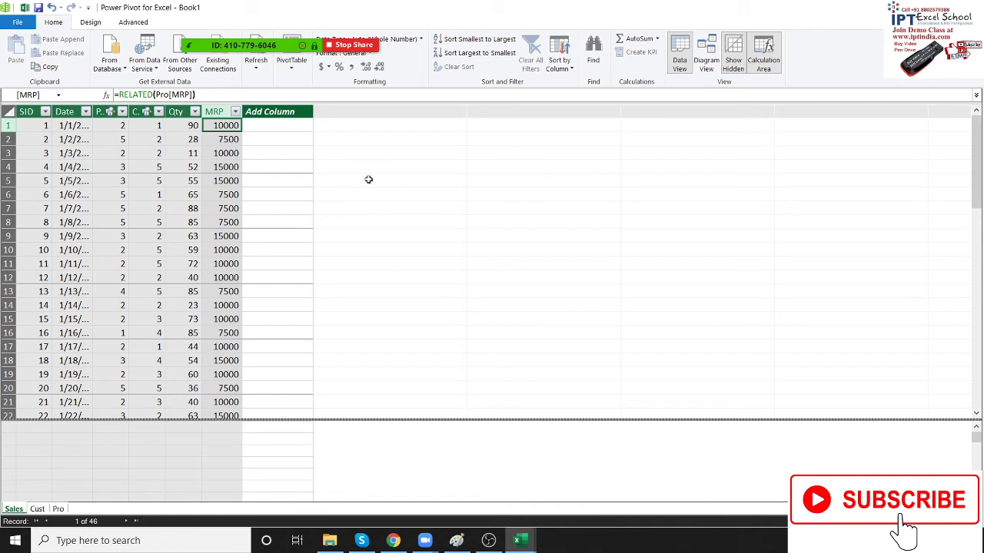
{"action": "double_click", "coordinate": [264, 111]}
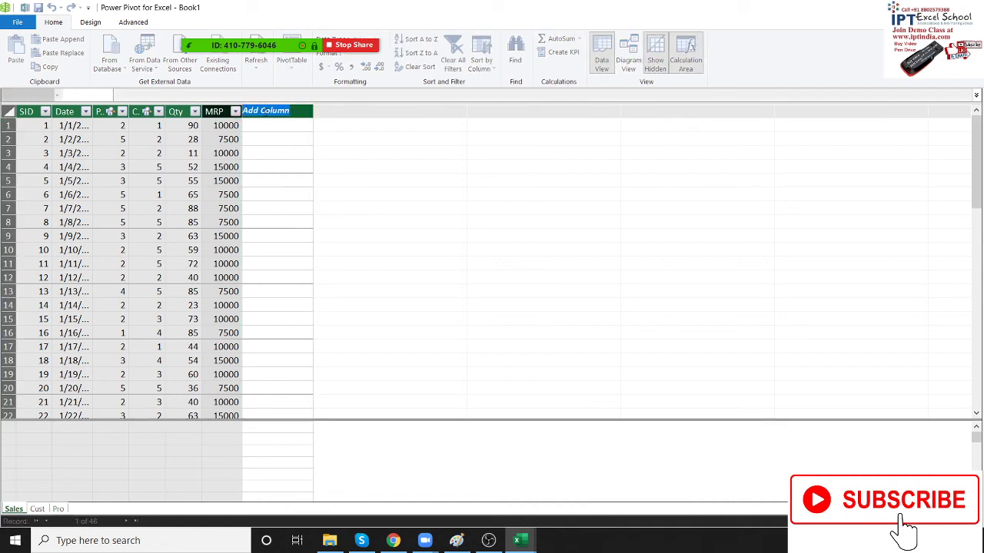
{"action": "type", "text": "MRP"}
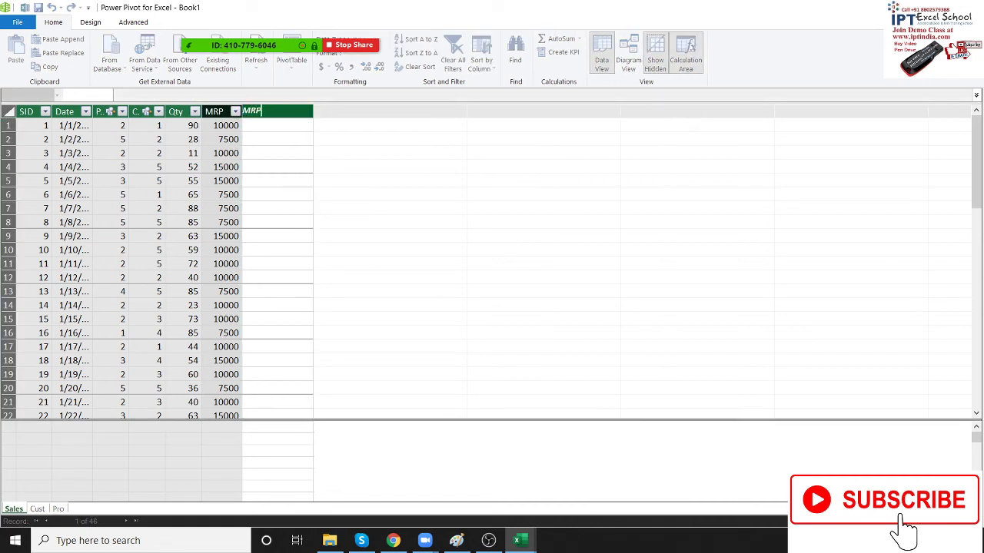
{"action": "key", "text": "Return"}
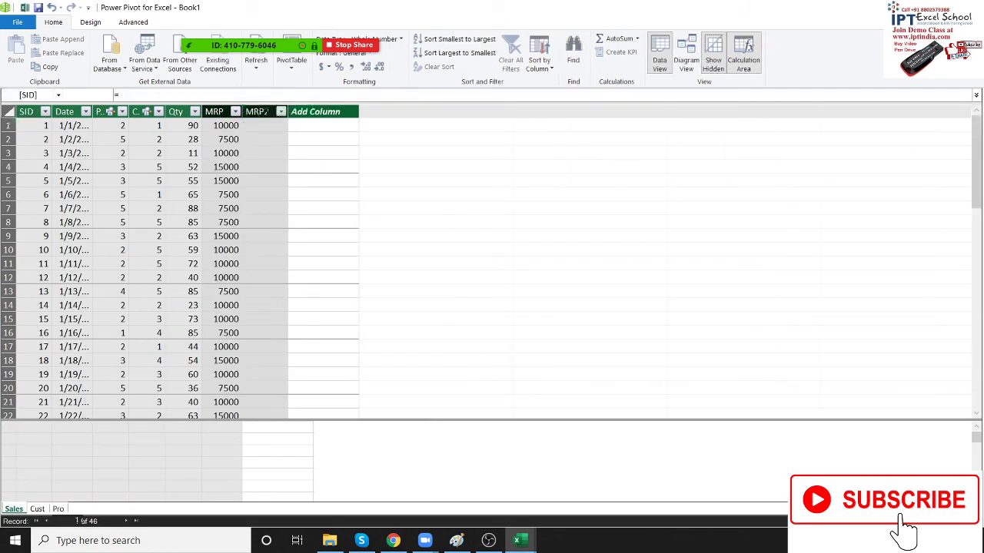
{"action": "left_click", "coordinate": [265, 125]}
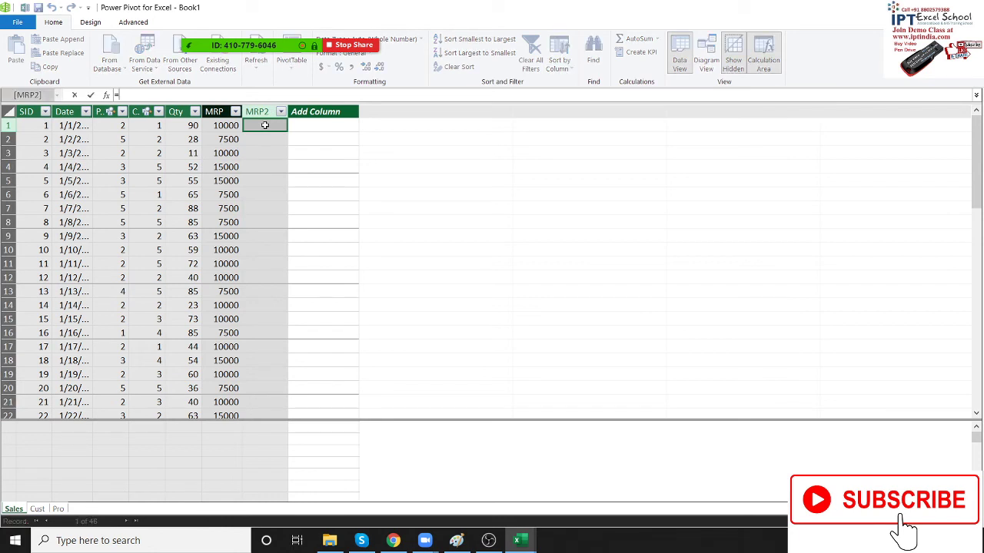
{"action": "type", "text": "[Qty"}
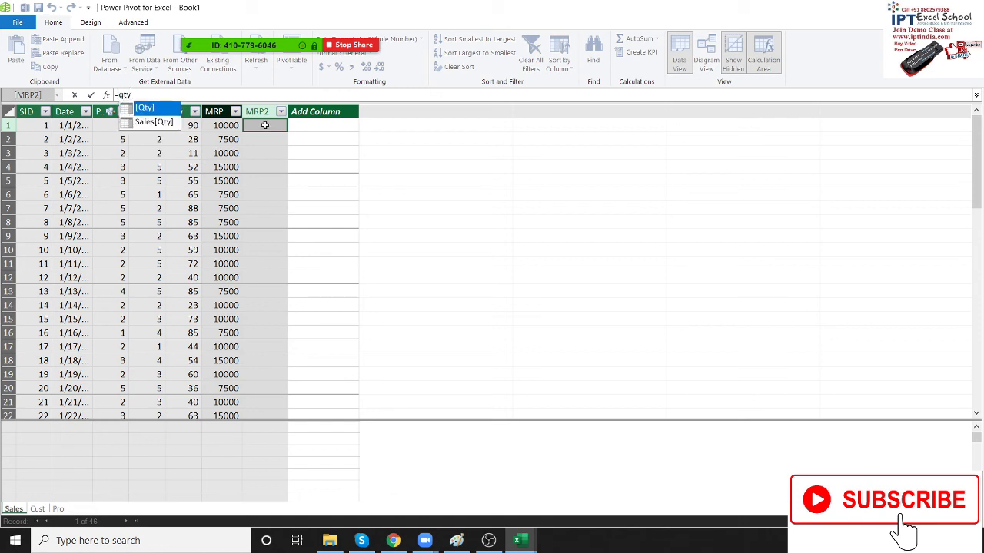
{"action": "type", "text": "]*"}
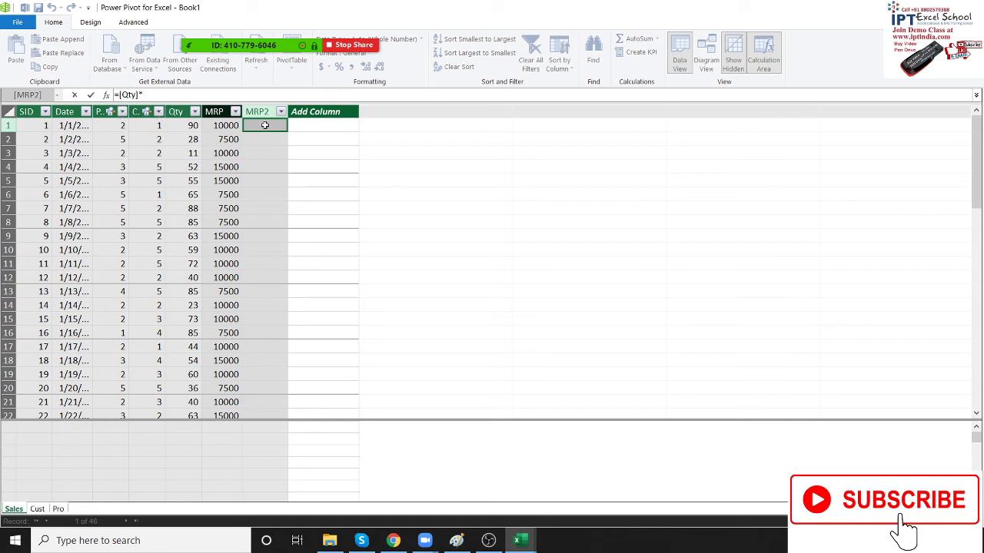
{"action": "type", "text": "mrp"}
{"action": "key", "text": "Tab"}
{"action": "key", "text": "Return"}
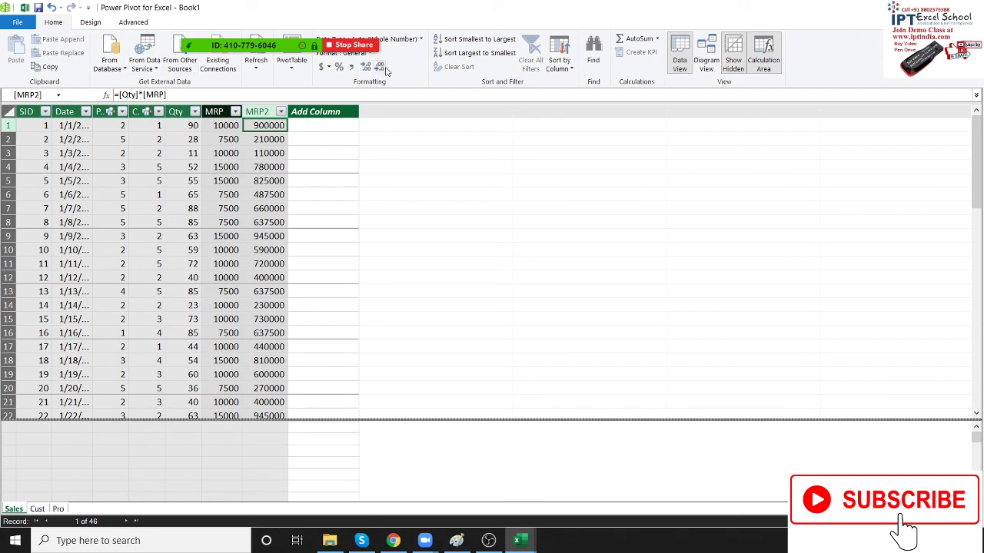
{"action": "left_click", "coordinate": [138, 19]}
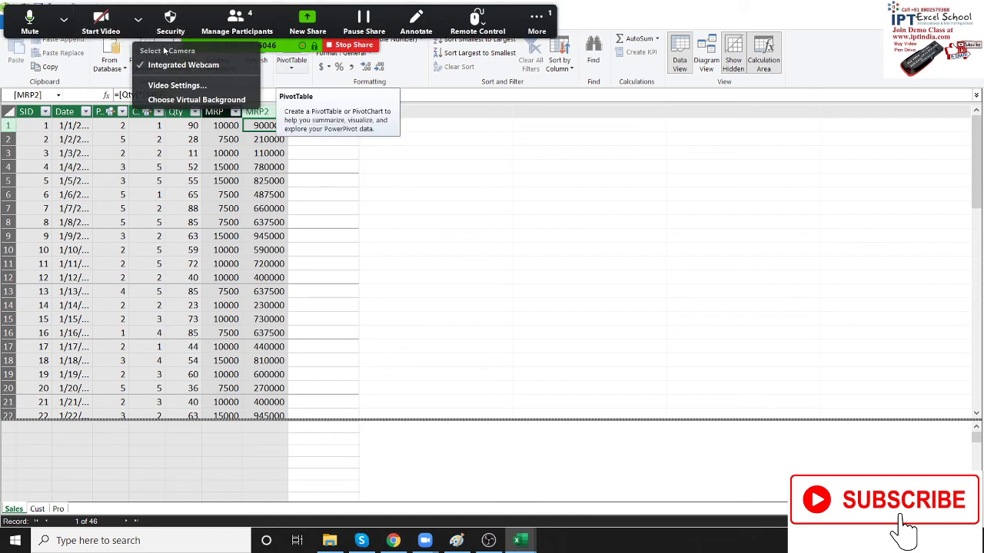
{"action": "left_click", "coordinate": [175, 69]}
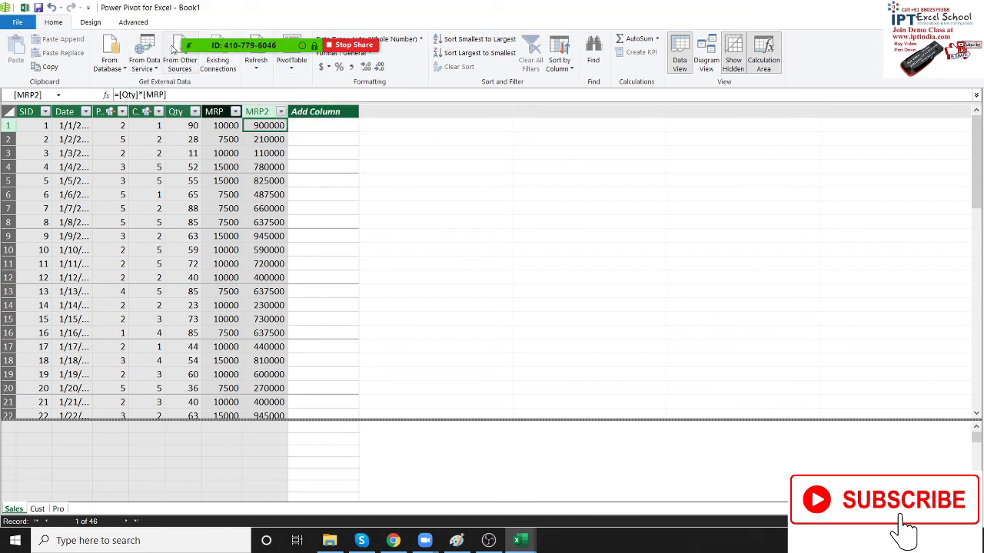
{"action": "mouse_move", "coordinate": [280, 49]}
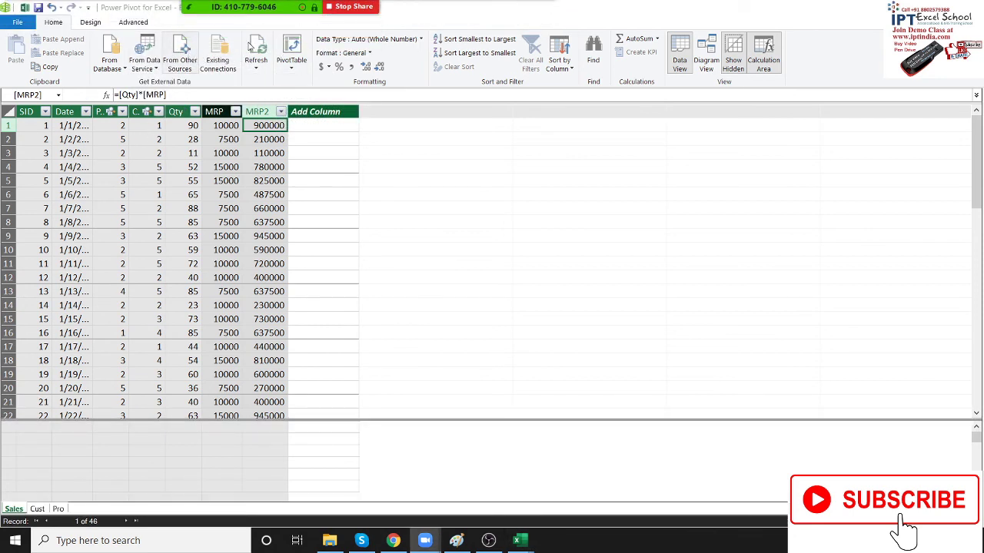
- Create a PivotTable from the data model on a new worksheet, Sheet6
{"action": "left_click", "coordinate": [292, 53]}
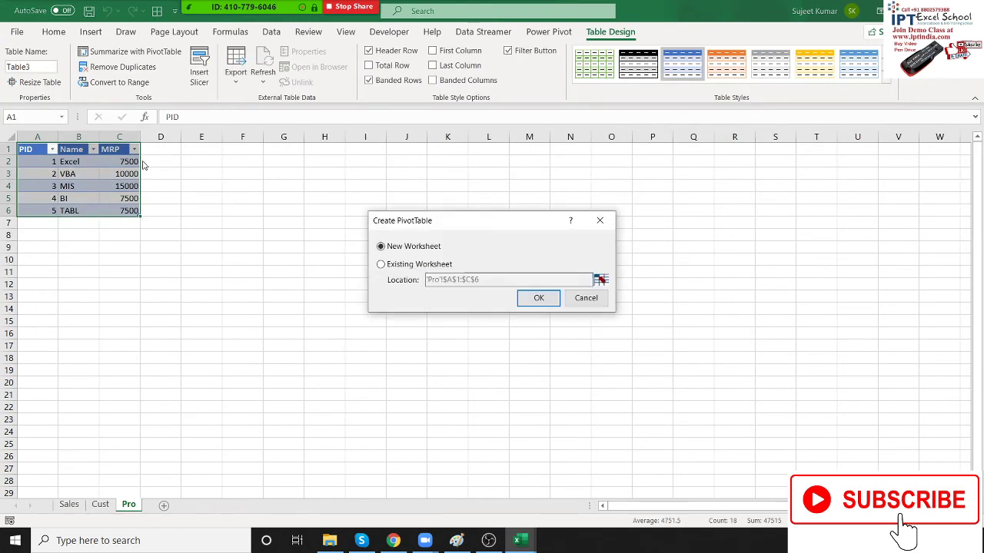
{"action": "left_click", "coordinate": [526, 301]}
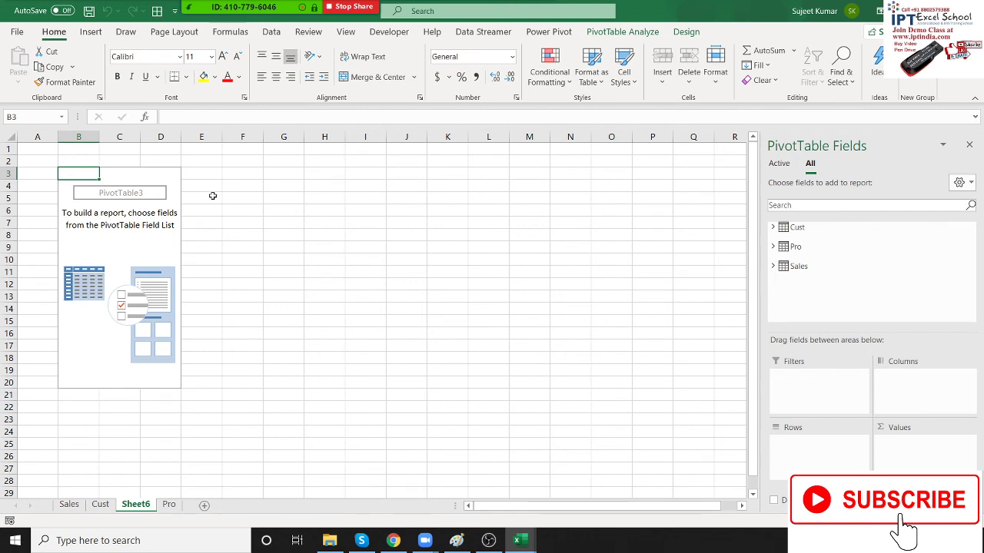
- Put the Cust table's Name field in the PivotTable rows
{"action": "left_click", "coordinate": [160, 213]}
{"action": "left_click", "coordinate": [159, 281]}
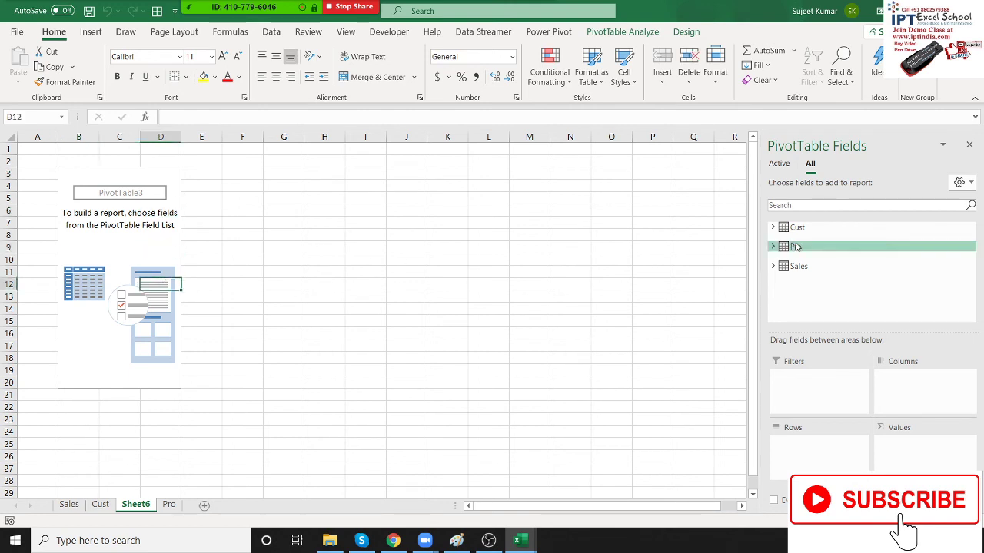
{"action": "left_click", "coordinate": [774, 228]}
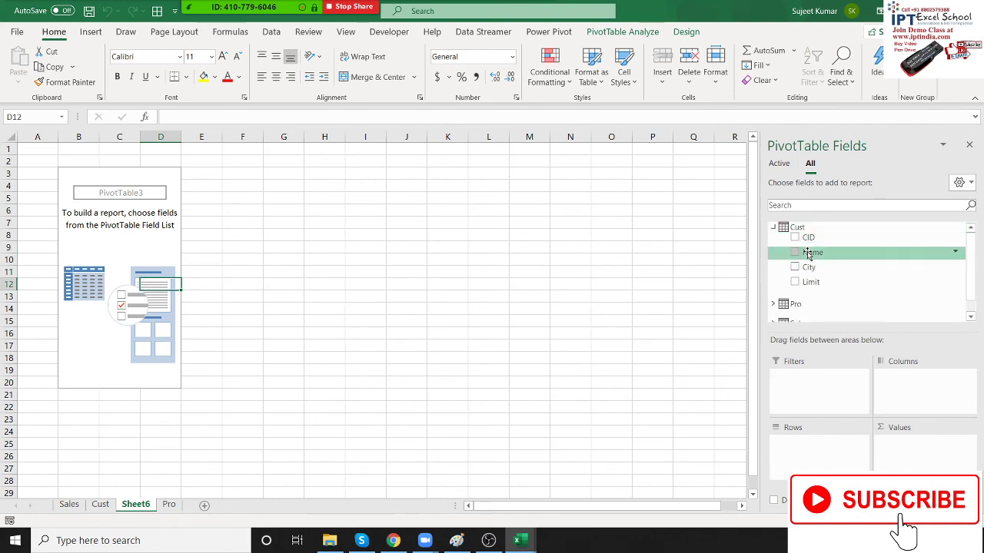
{"action": "left_click_drag", "start_coordinate": [803, 252], "coordinate": [819, 435]}
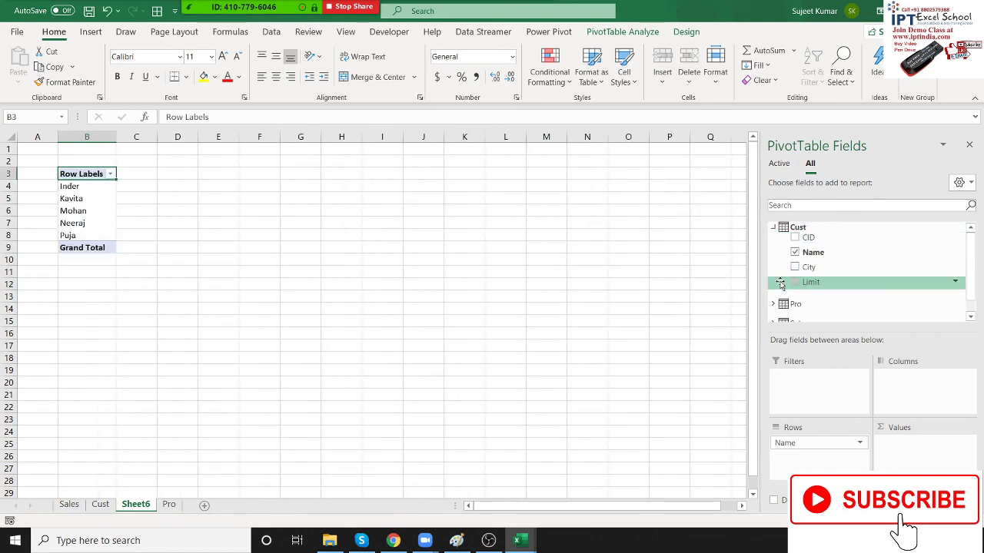
{"action": "left_click", "coordinate": [773, 228]}
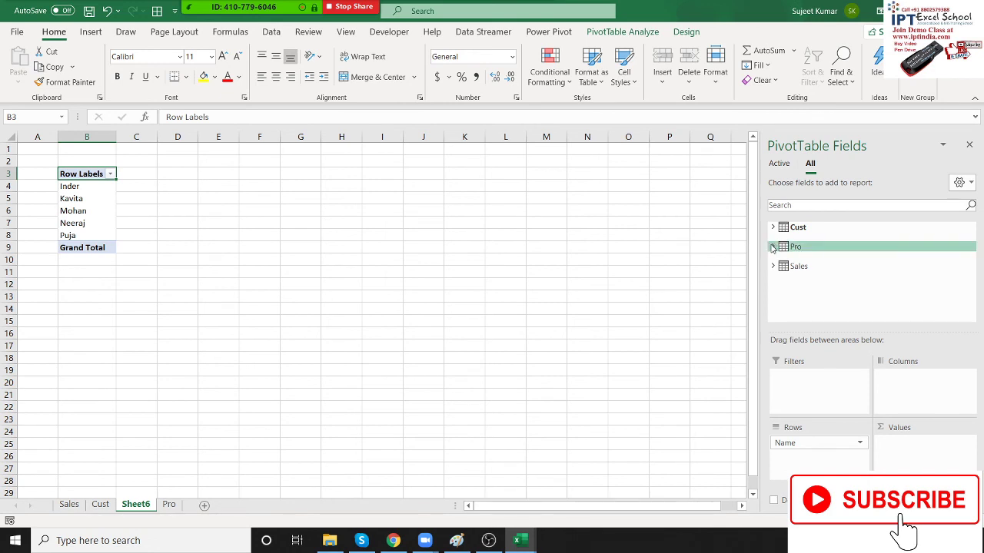
- Put Pro Name in columns and Sum of MRP2 in Values, then return to Power Pivot
{"action": "left_click", "coordinate": [773, 246]}
{"action": "left_click_drag", "start_coordinate": [814, 289], "coordinate": [895, 379]}
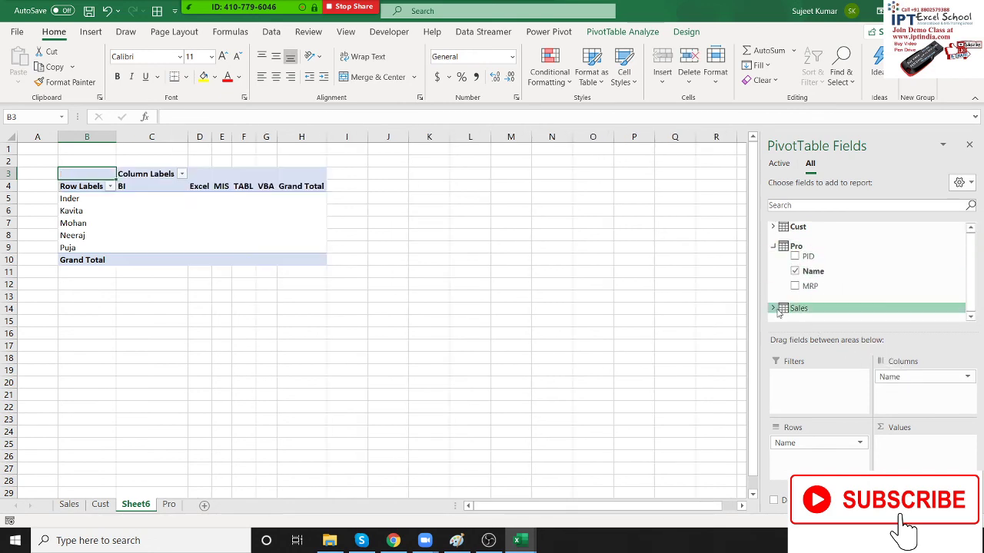
{"action": "left_click", "coordinate": [775, 308]}
{"action": "scroll", "coordinate": [791, 312], "scroll_direction": "down", "scroll_amount": 1}
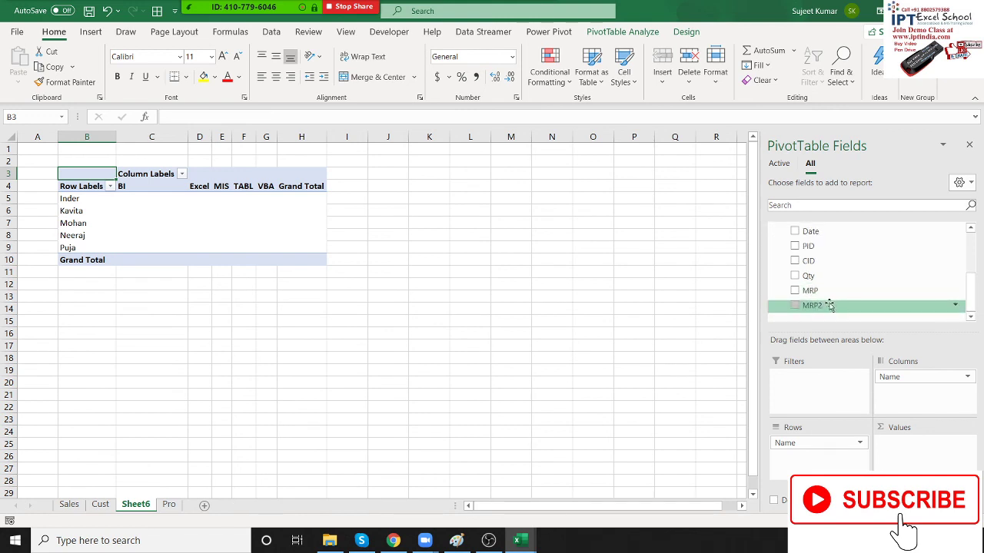
{"action": "mouse_move", "coordinate": [829, 305]}
{"action": "left_mouse_down"}
{"action": "mouse_move", "coordinate": [922, 461]}
{"action": "mouse_move", "coordinate": [876, 270]}
{"action": "mouse_move", "coordinate": [932, 466]}
{"action": "mouse_move", "coordinate": [918, 469]}
{"action": "left_mouse_up"}
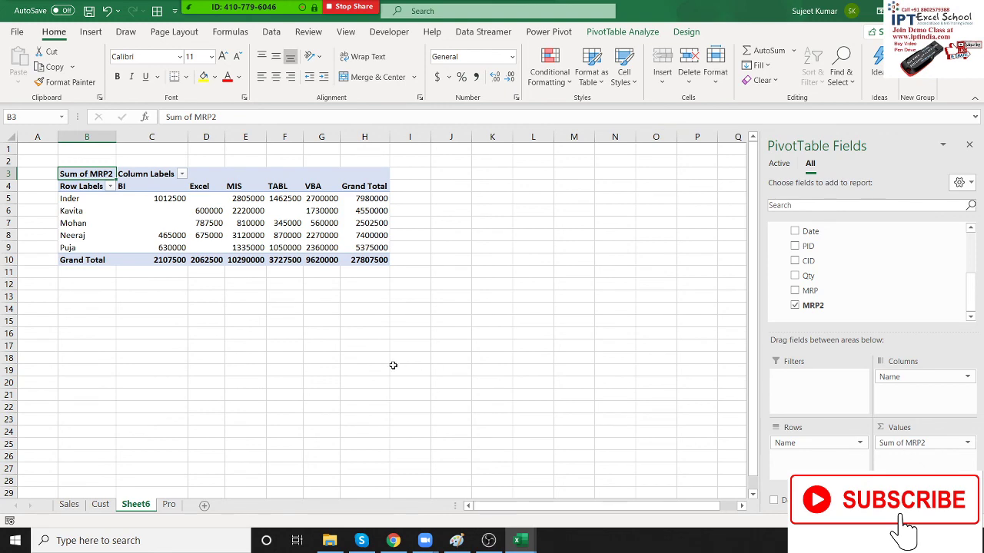
{"action": "key", "text": "alt+Tab"}
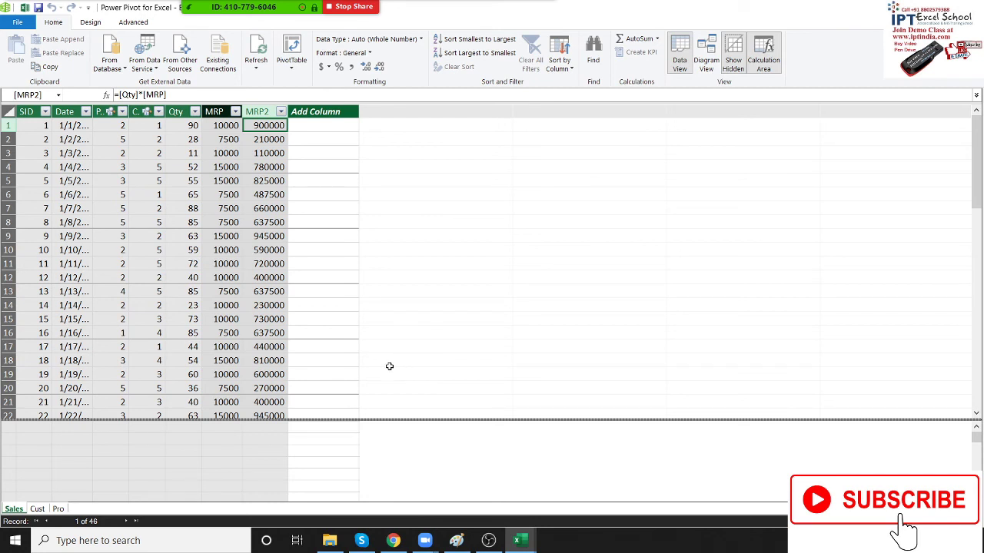
- Browse Power Pivot's Design, Advanced and Home tabs and the AutoSum menu
{"action": "left_click", "coordinate": [90, 22]}
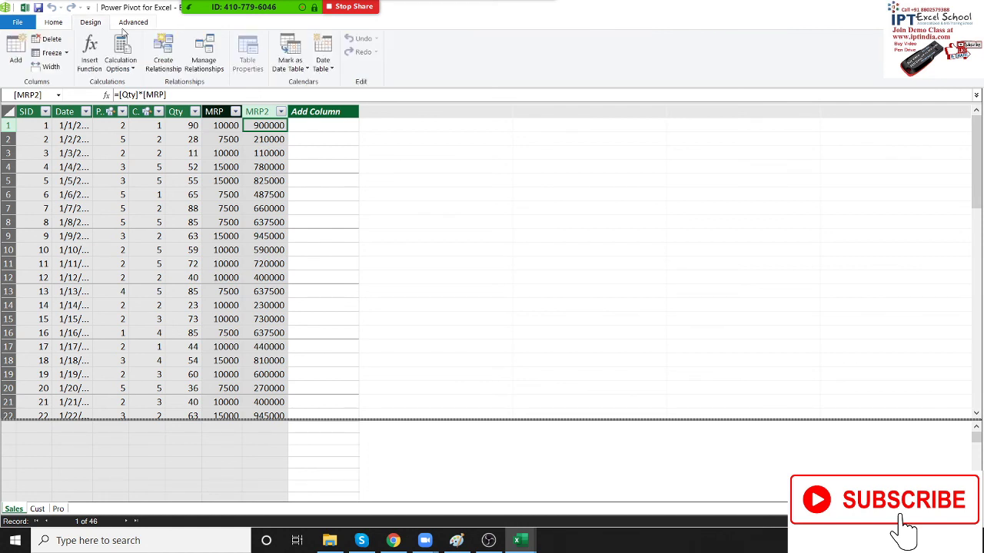
{"action": "left_click", "coordinate": [133, 27]}
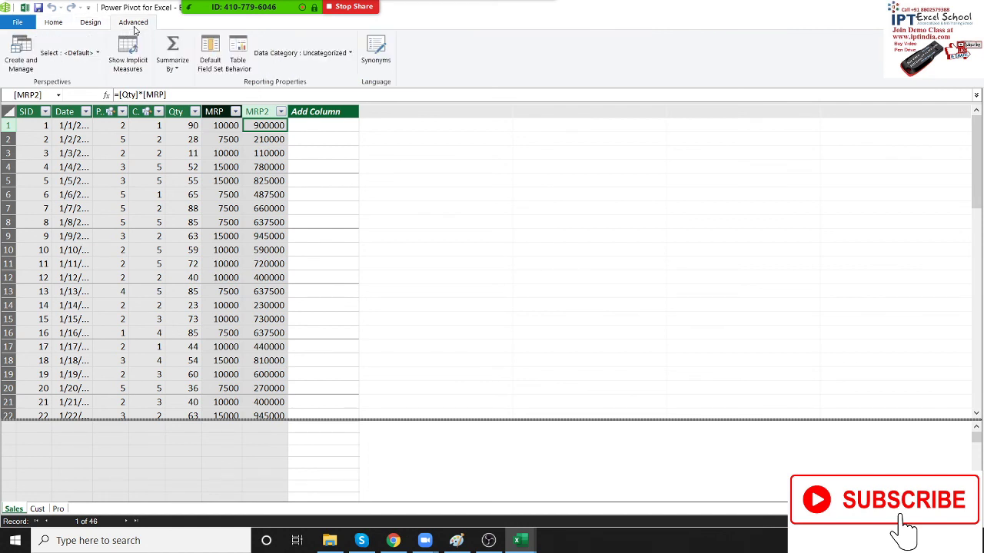
{"action": "left_click", "coordinate": [90, 25]}
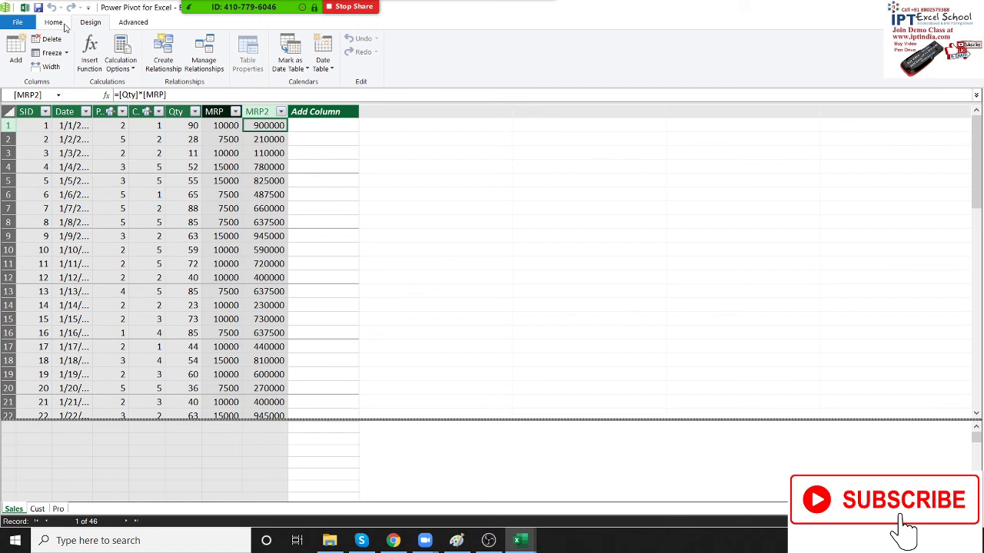
{"action": "left_click", "coordinate": [65, 26]}
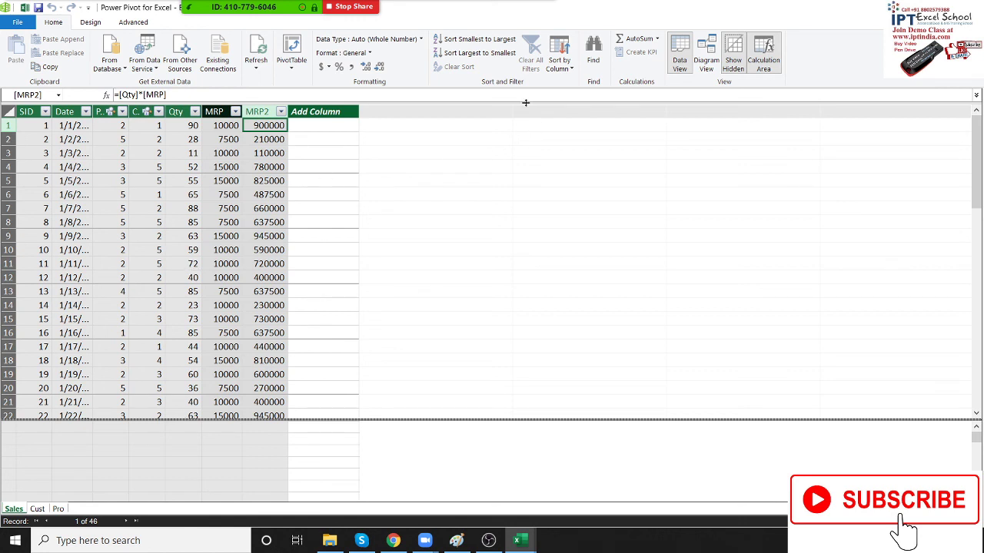
{"action": "left_click", "coordinate": [657, 40]}
{"action": "left_click", "coordinate": [645, 10]}
- Check the From Database and From Data Service import menus, then the Design and Advanced tabs
{"action": "left_click", "coordinate": [186, 204]}
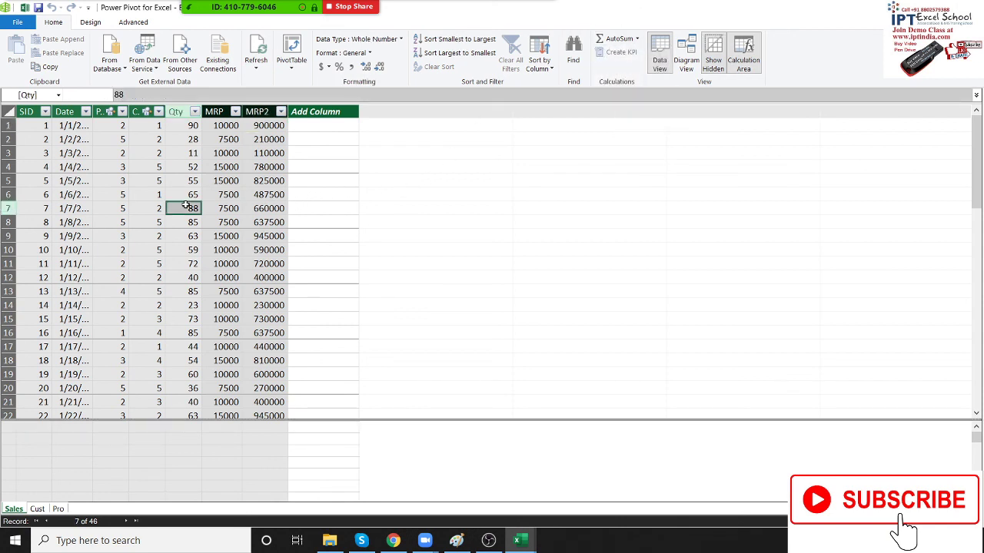
{"action": "scroll", "coordinate": [251, 327], "scroll_direction": "down", "scroll_amount": 1}
{"action": "scroll", "coordinate": [251, 326], "scroll_direction": "up", "scroll_amount": 1}
{"action": "left_click", "coordinate": [125, 70]}
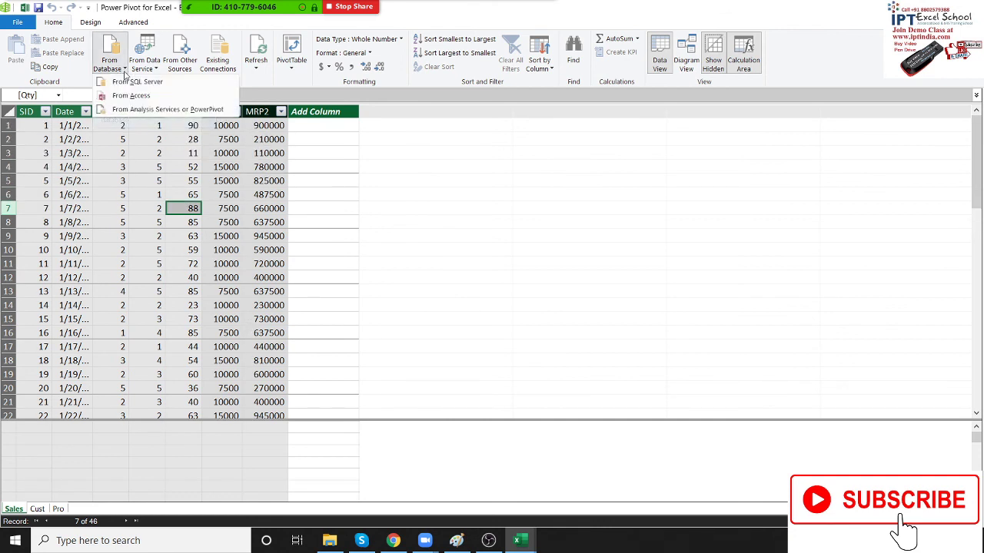
{"action": "left_click", "coordinate": [293, 237]}
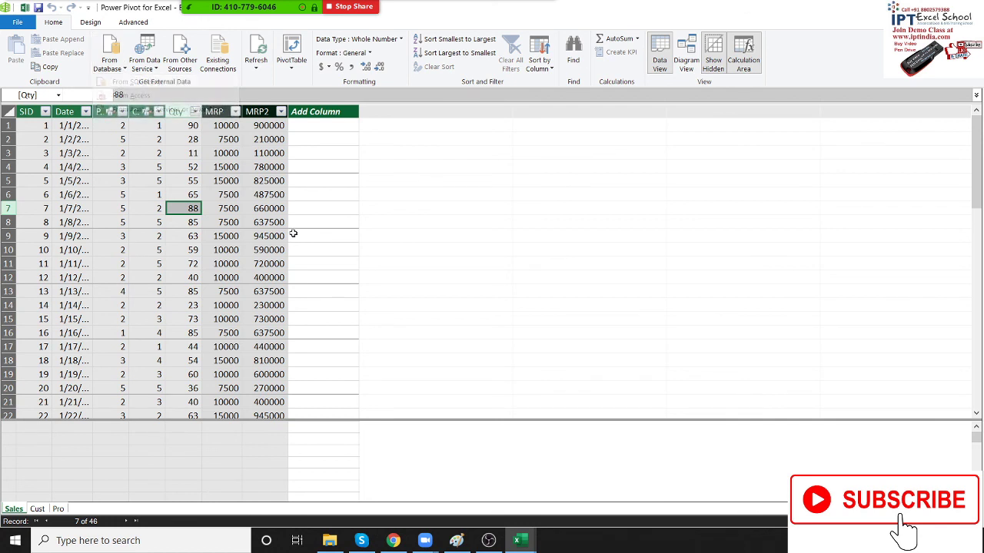
{"action": "left_click", "coordinate": [146, 64]}
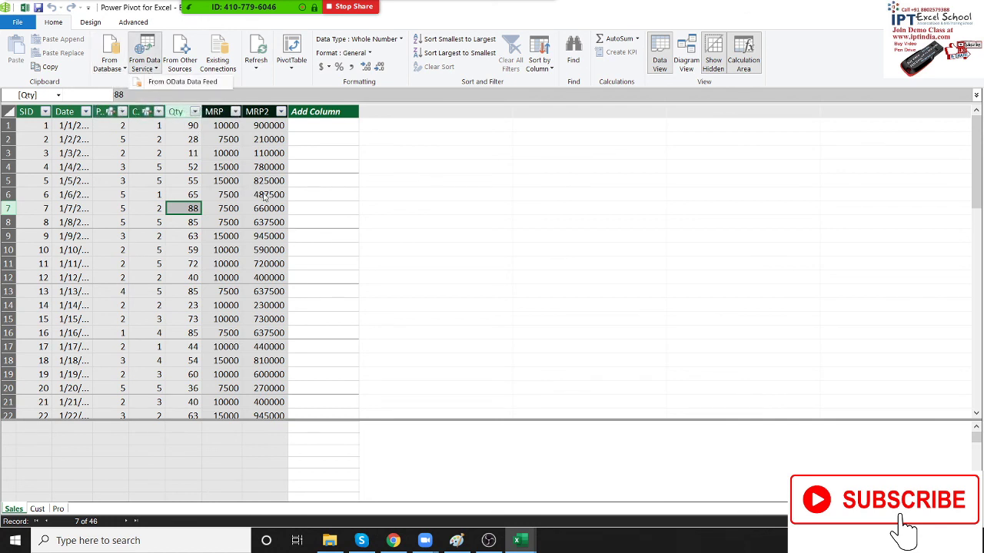
{"action": "left_click", "coordinate": [146, 64]}
{"action": "left_click", "coordinate": [90, 22]}
{"action": "left_click", "coordinate": [135, 23]}
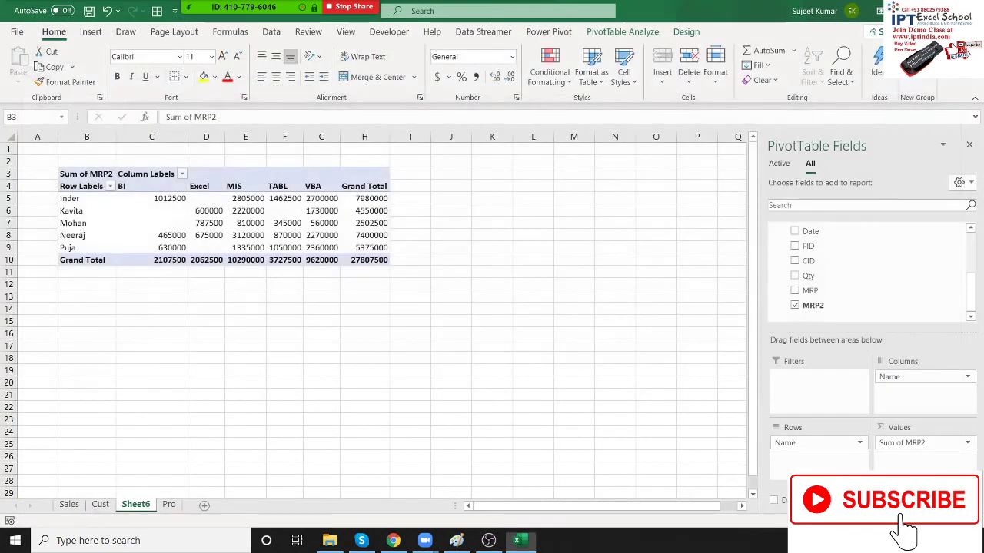
- Back on the pivot sheet, start closing the workbook with Ctrl+W but cancel to keep it open
{"action": "left_click", "coordinate": [86, 174]}
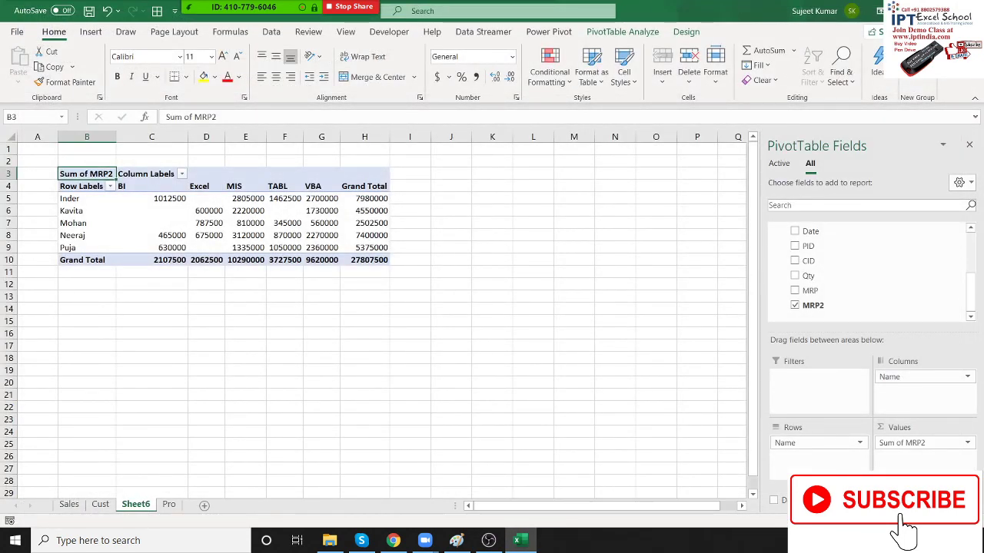
{"action": "key", "text": "ctrl+w"}
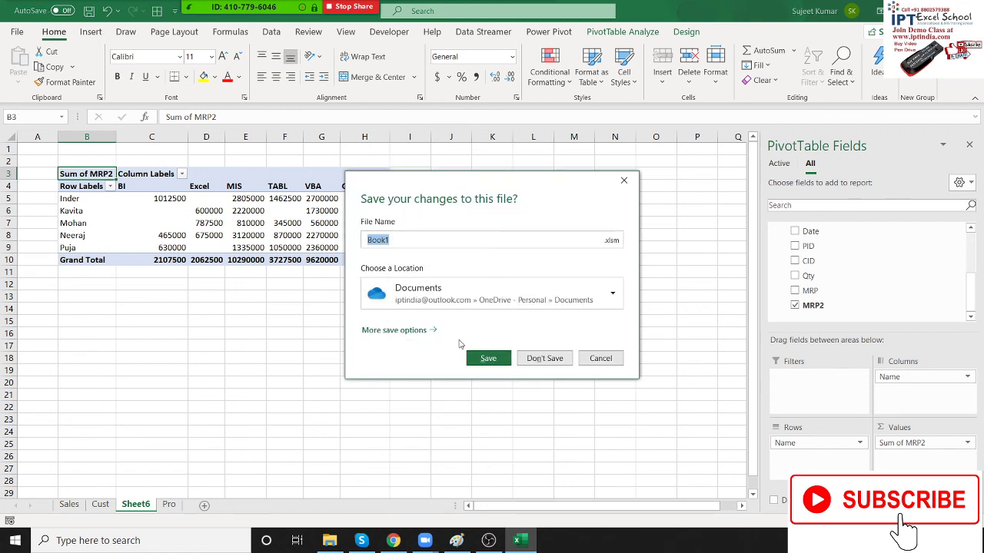
{"action": "left_click", "coordinate": [596, 359]}
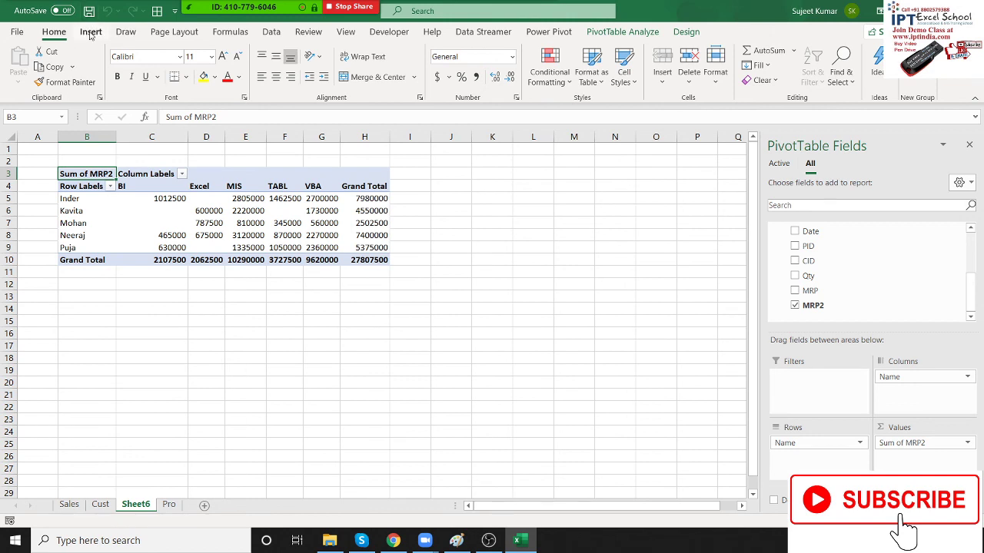
- Browse the Insert, Page Layout, Formulas and Draw tabs, then minimize Excel to the desktop
{"action": "left_click", "coordinate": [90, 31]}
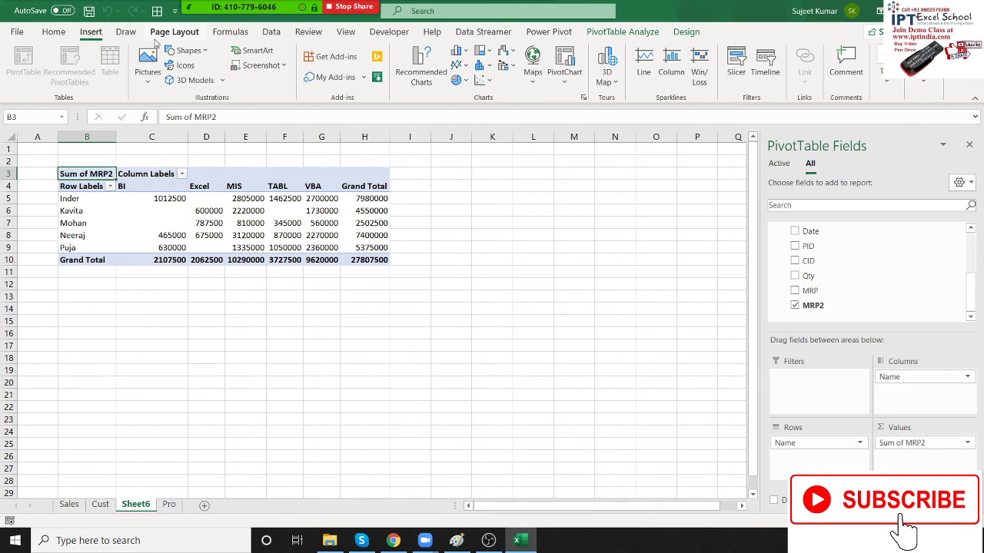
{"action": "left_click", "coordinate": [160, 33]}
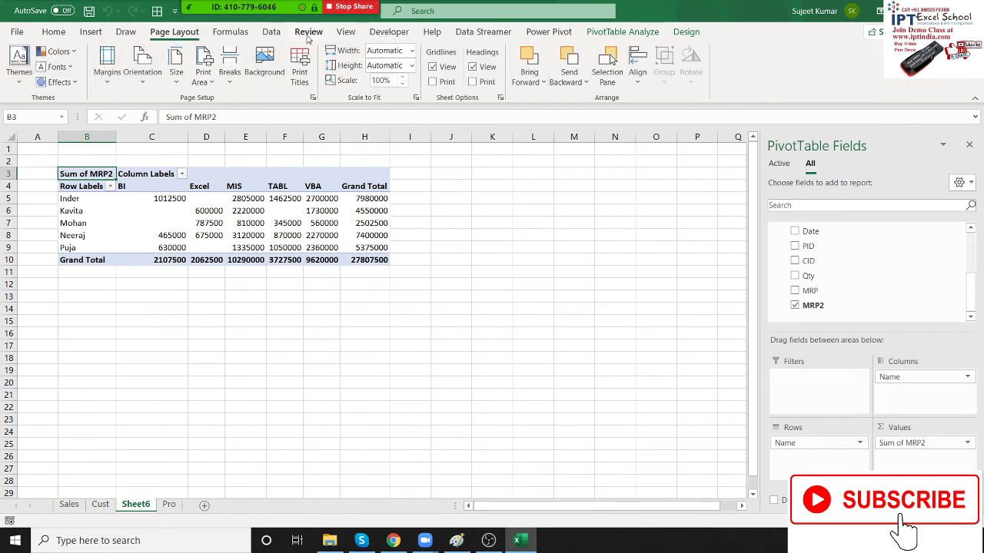
{"action": "left_click", "coordinate": [238, 31]}
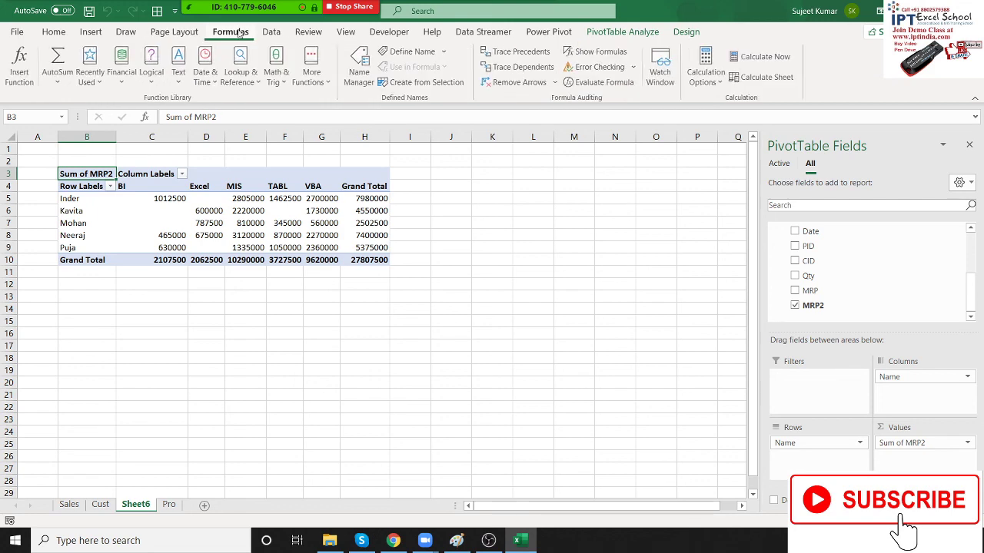
{"action": "left_click", "coordinate": [155, 31]}
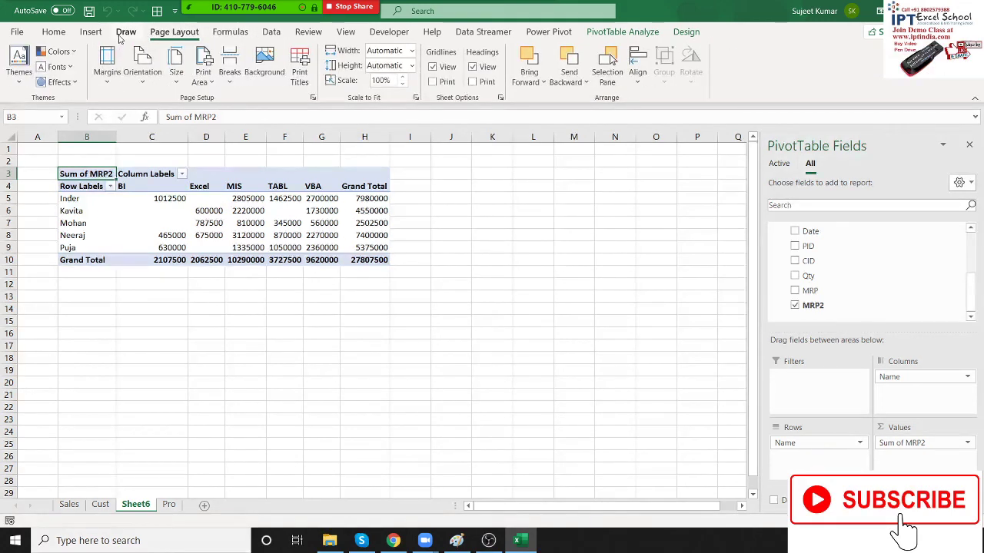
{"action": "left_click", "coordinate": [120, 39]}
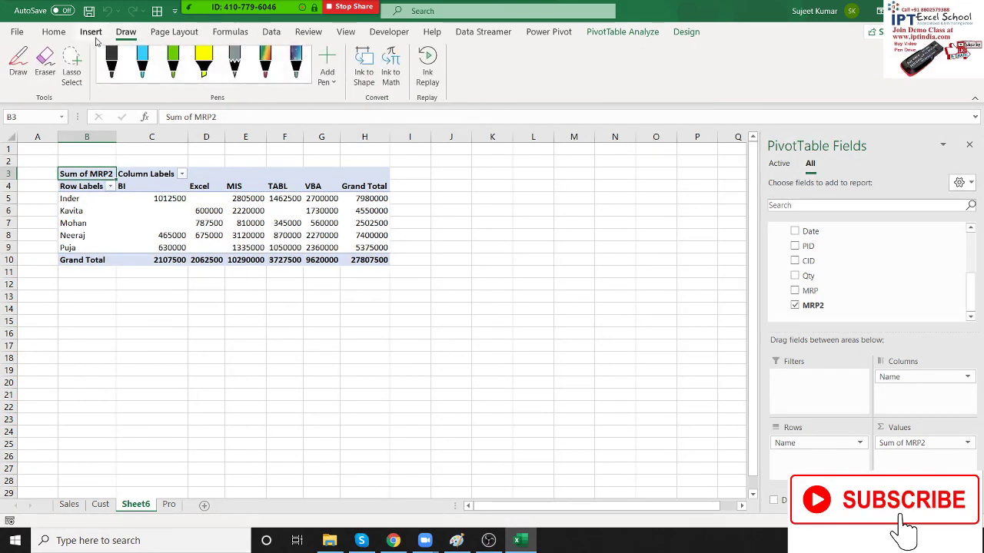
{"action": "left_click", "coordinate": [91, 31]}
{"action": "key", "text": "super+d"}
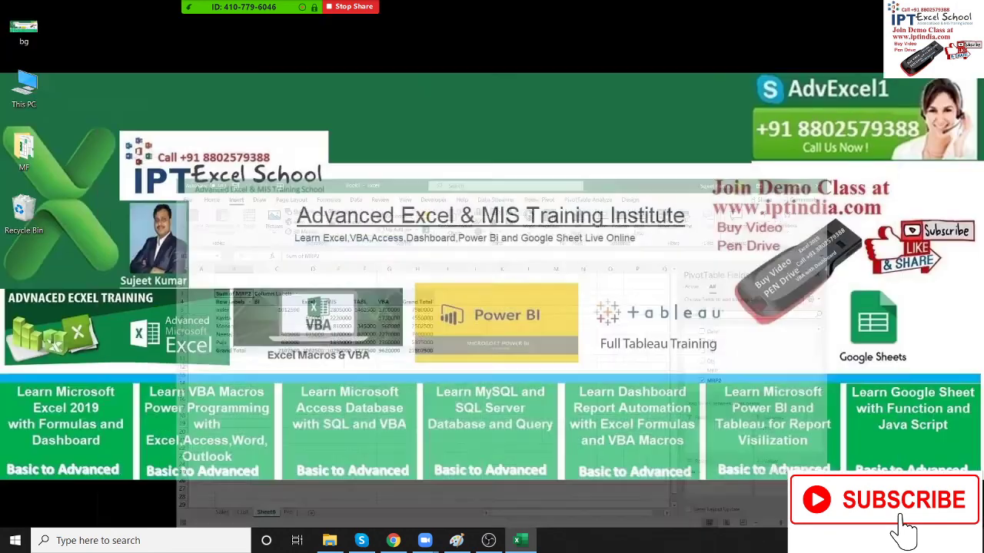